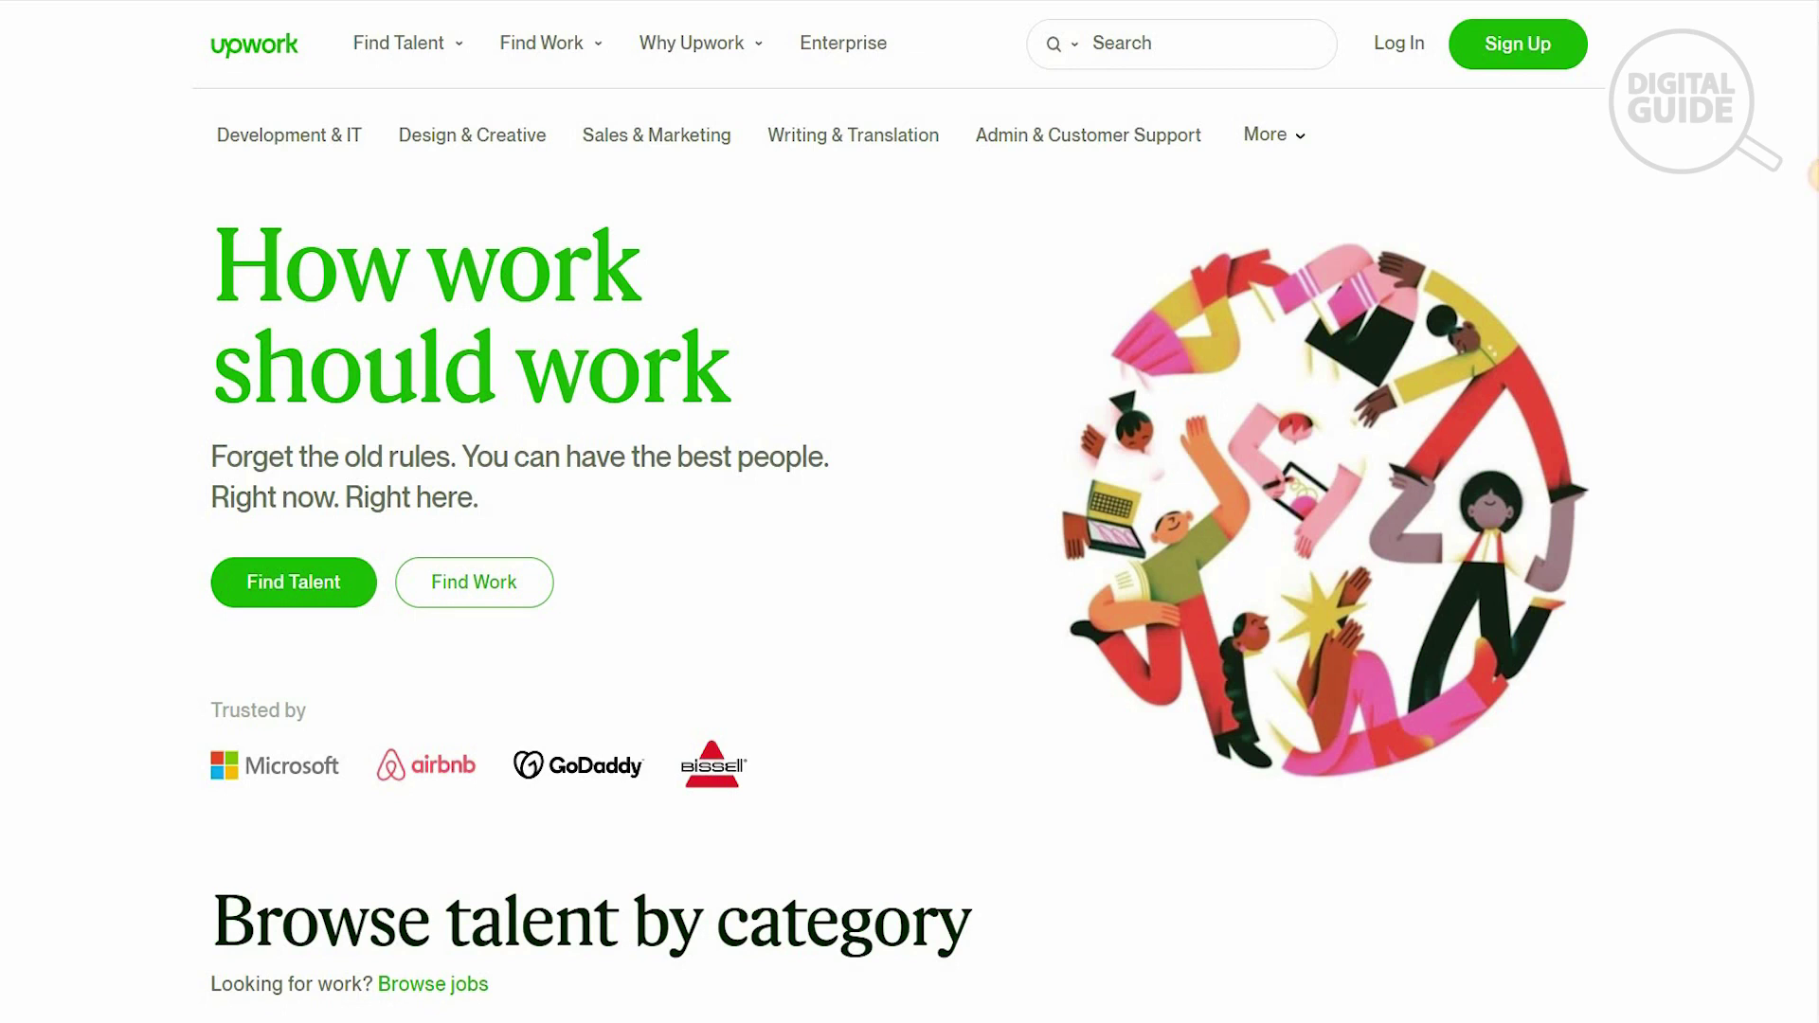
Scroll the Upwork homepage past Browse talent by category and Why businesses turn to Upwork to 'Find great work'.
scroll(1815, 171, down, 1)
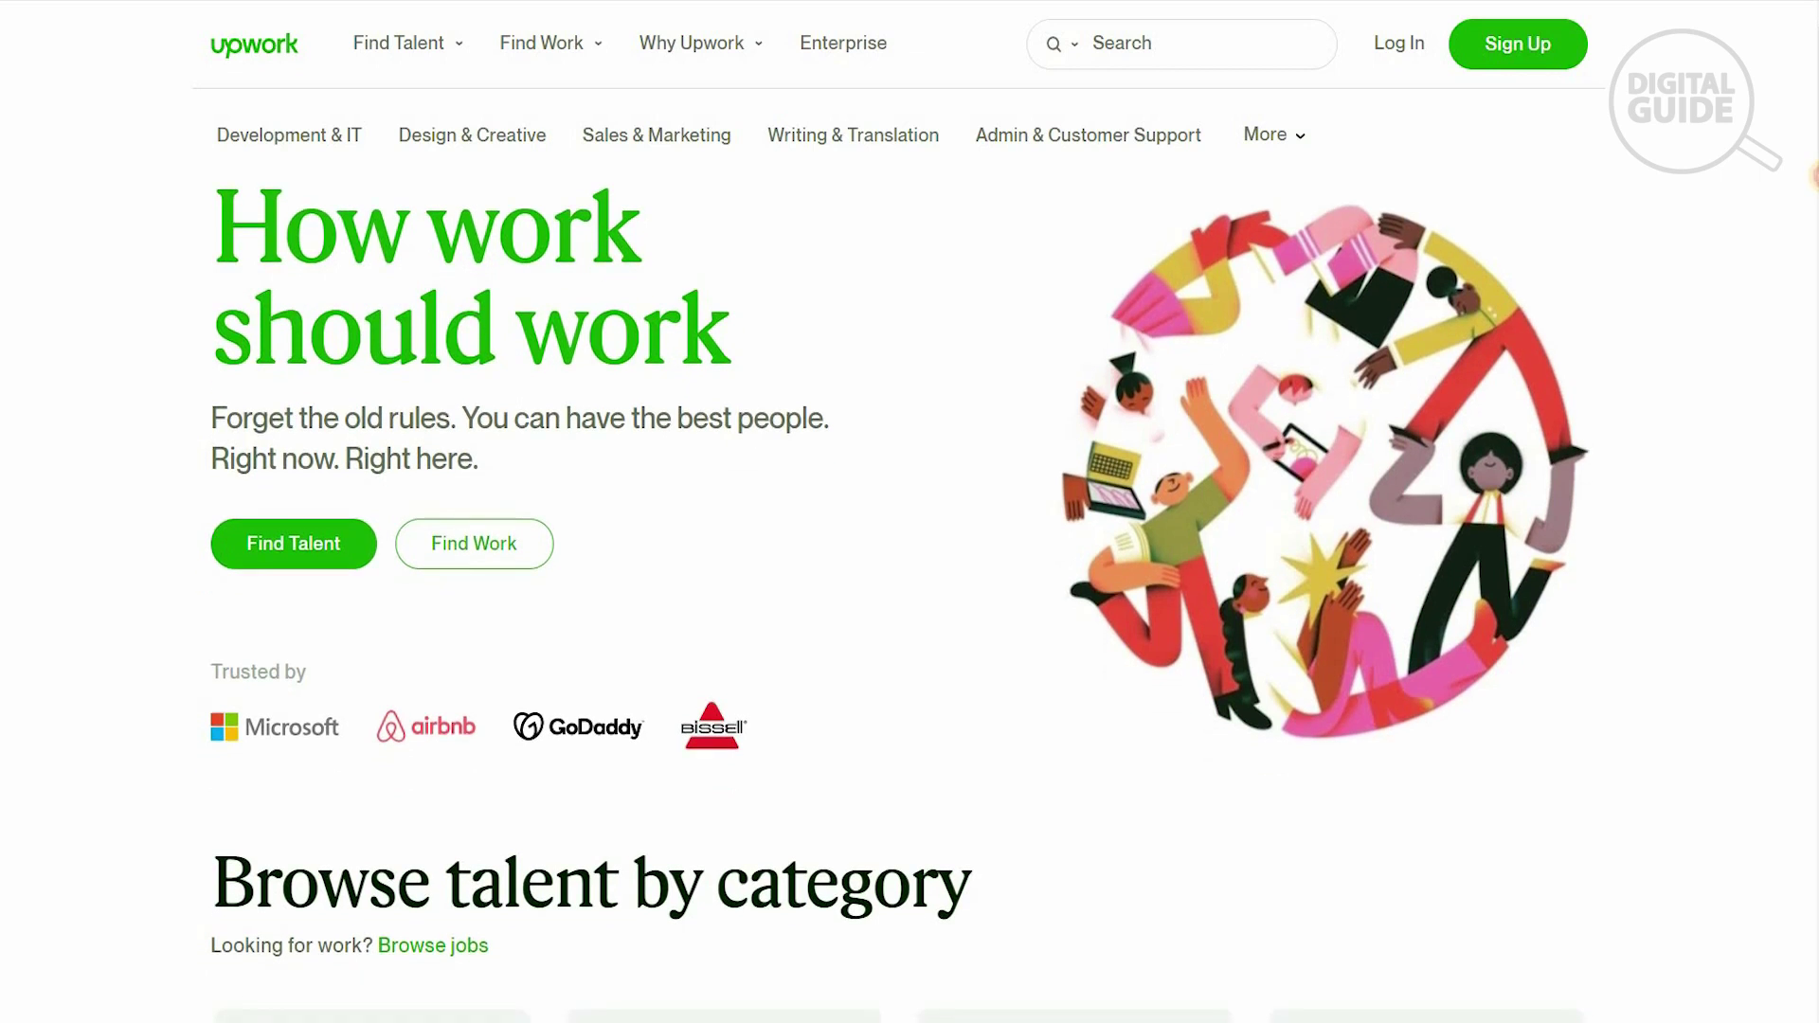
scroll(1814, 176, down, 1)
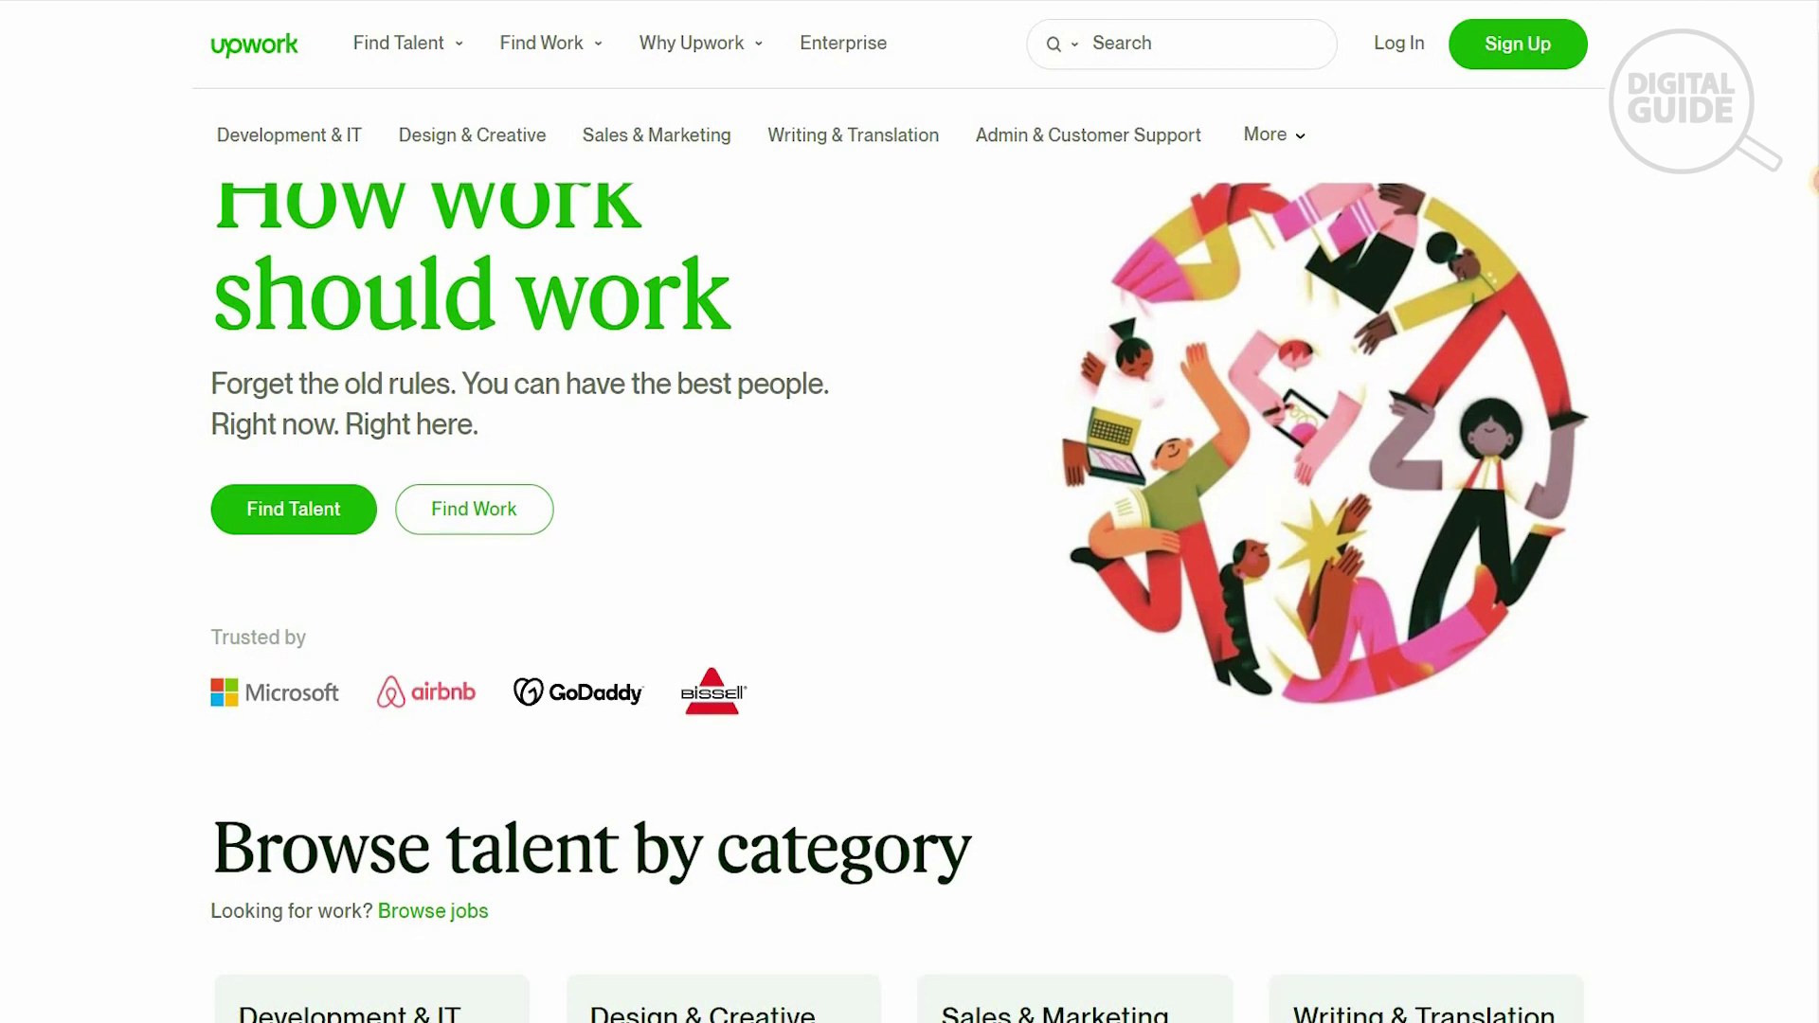
scroll(1814, 185, down, 1)
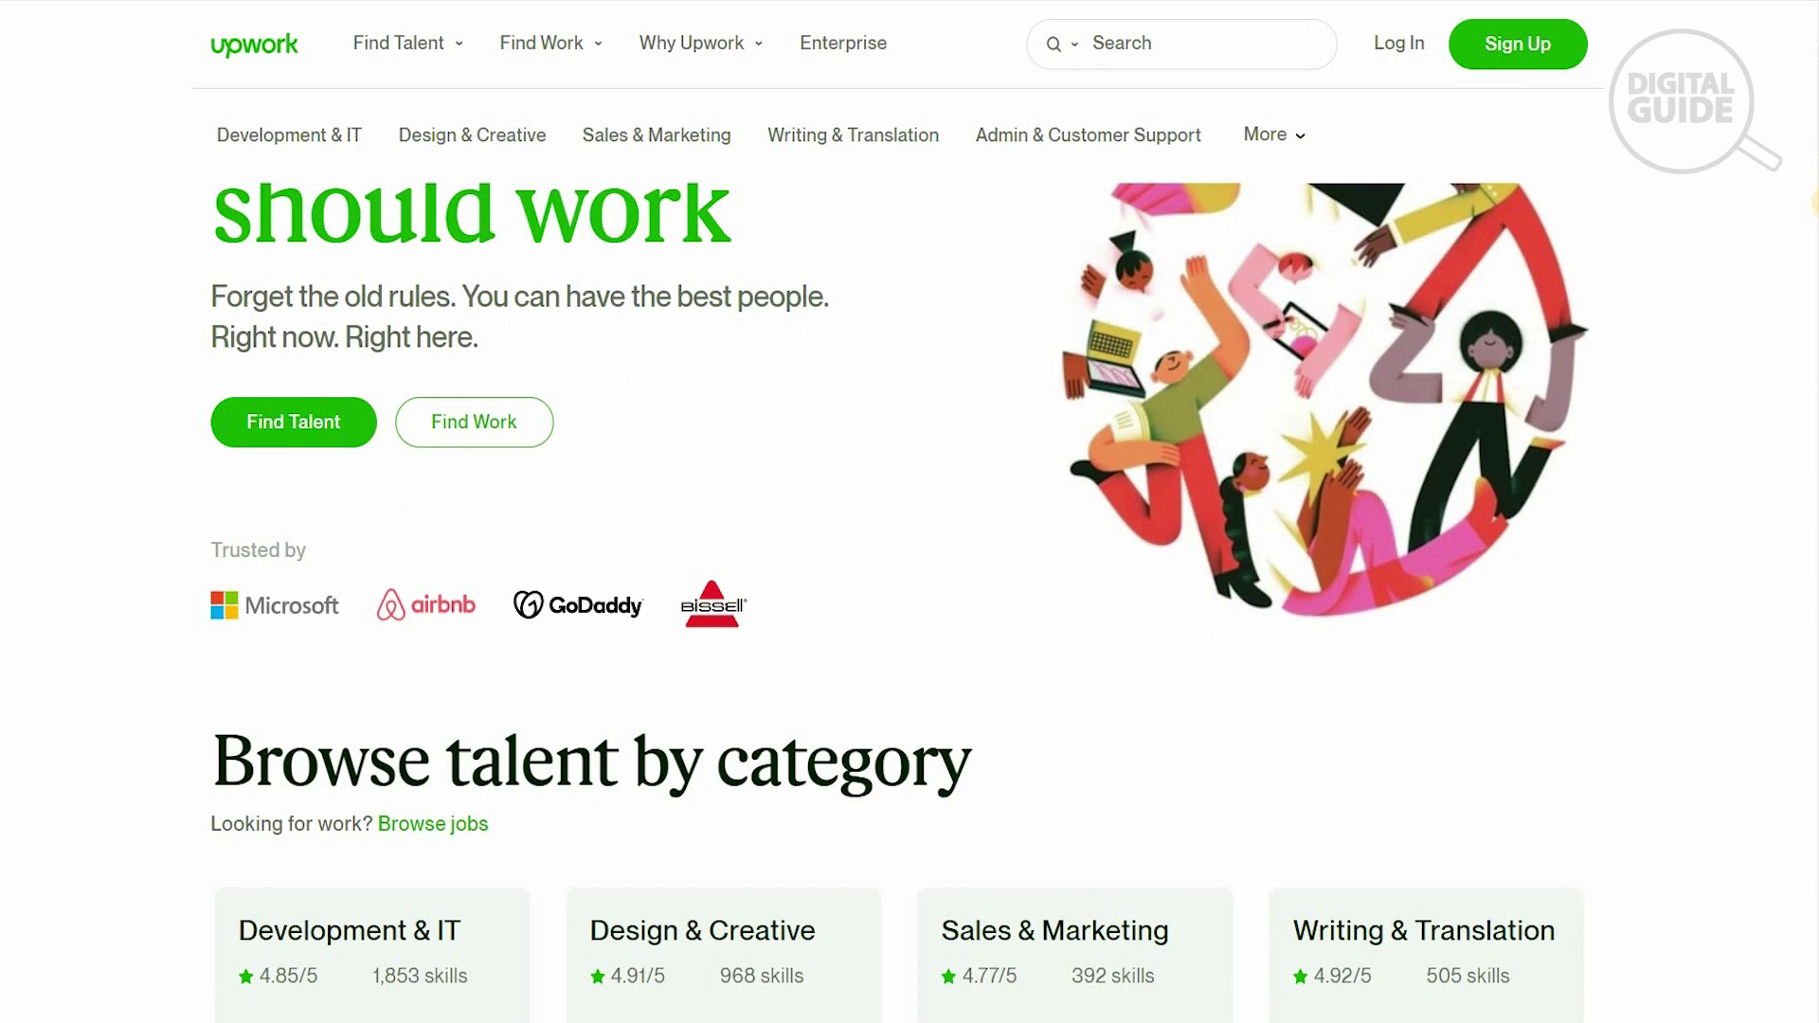
scroll(1814, 195, down, 1)
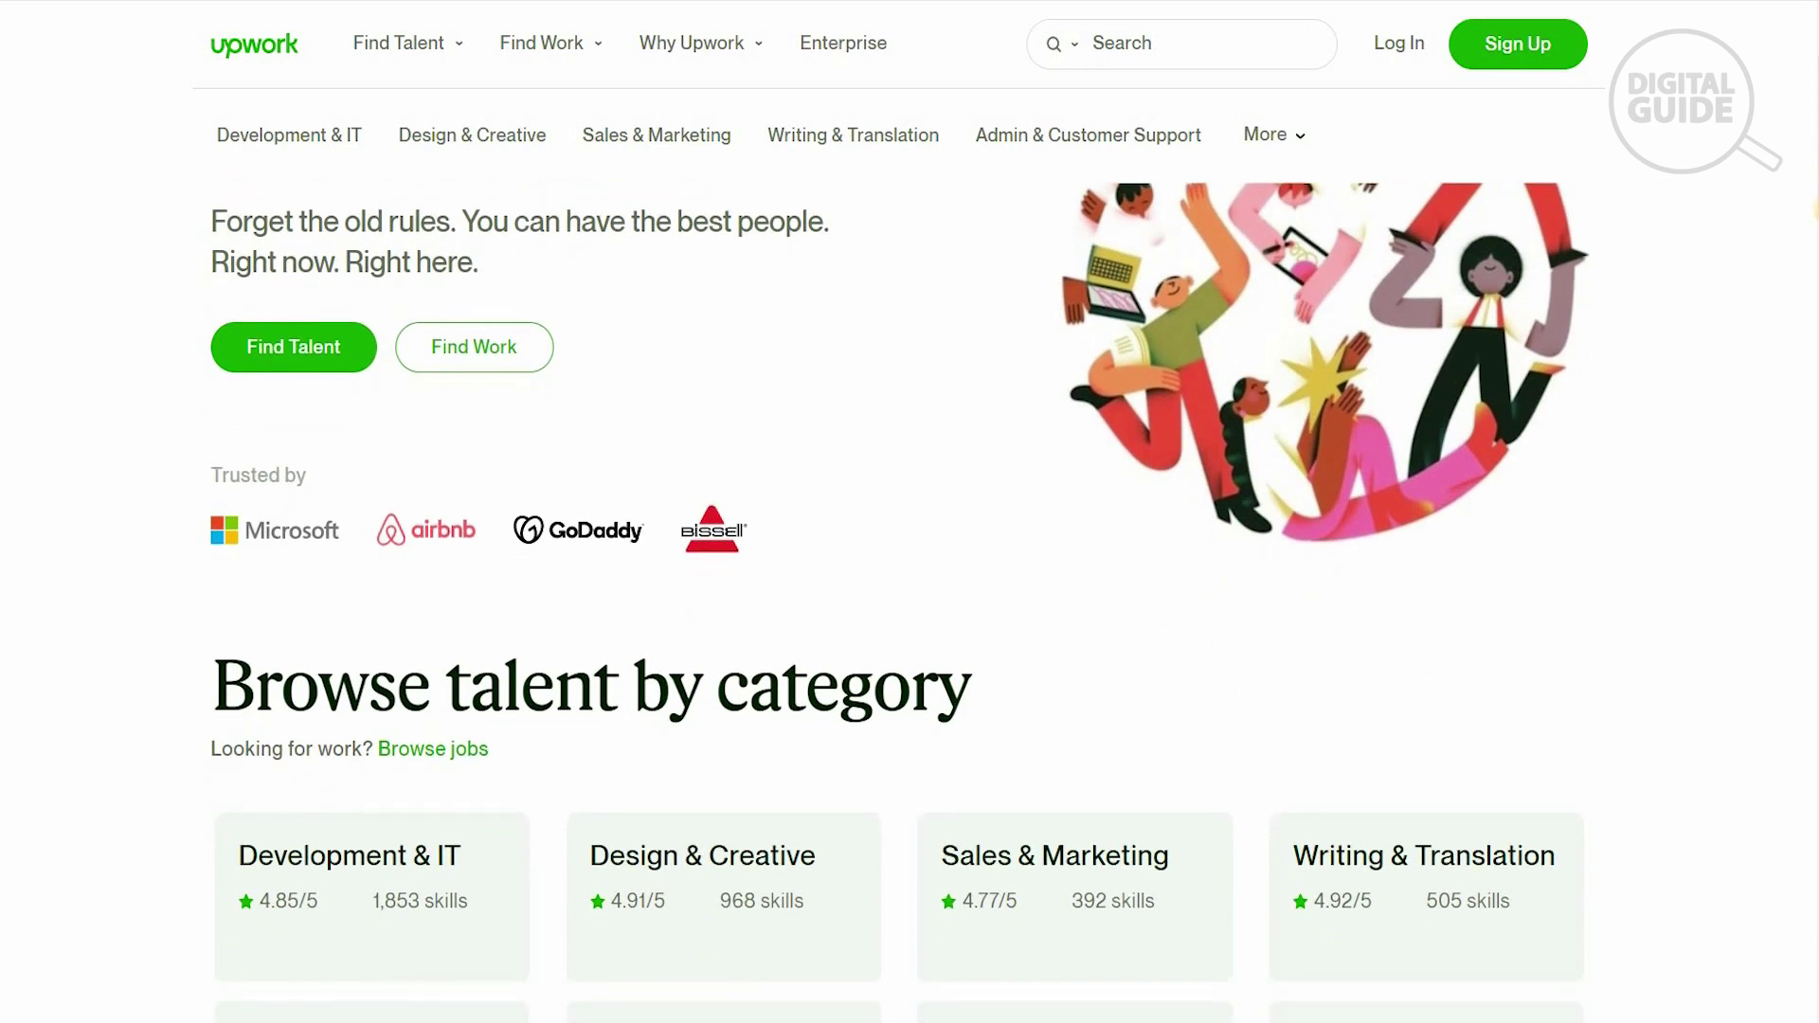
scroll(1814, 210, down, 1)
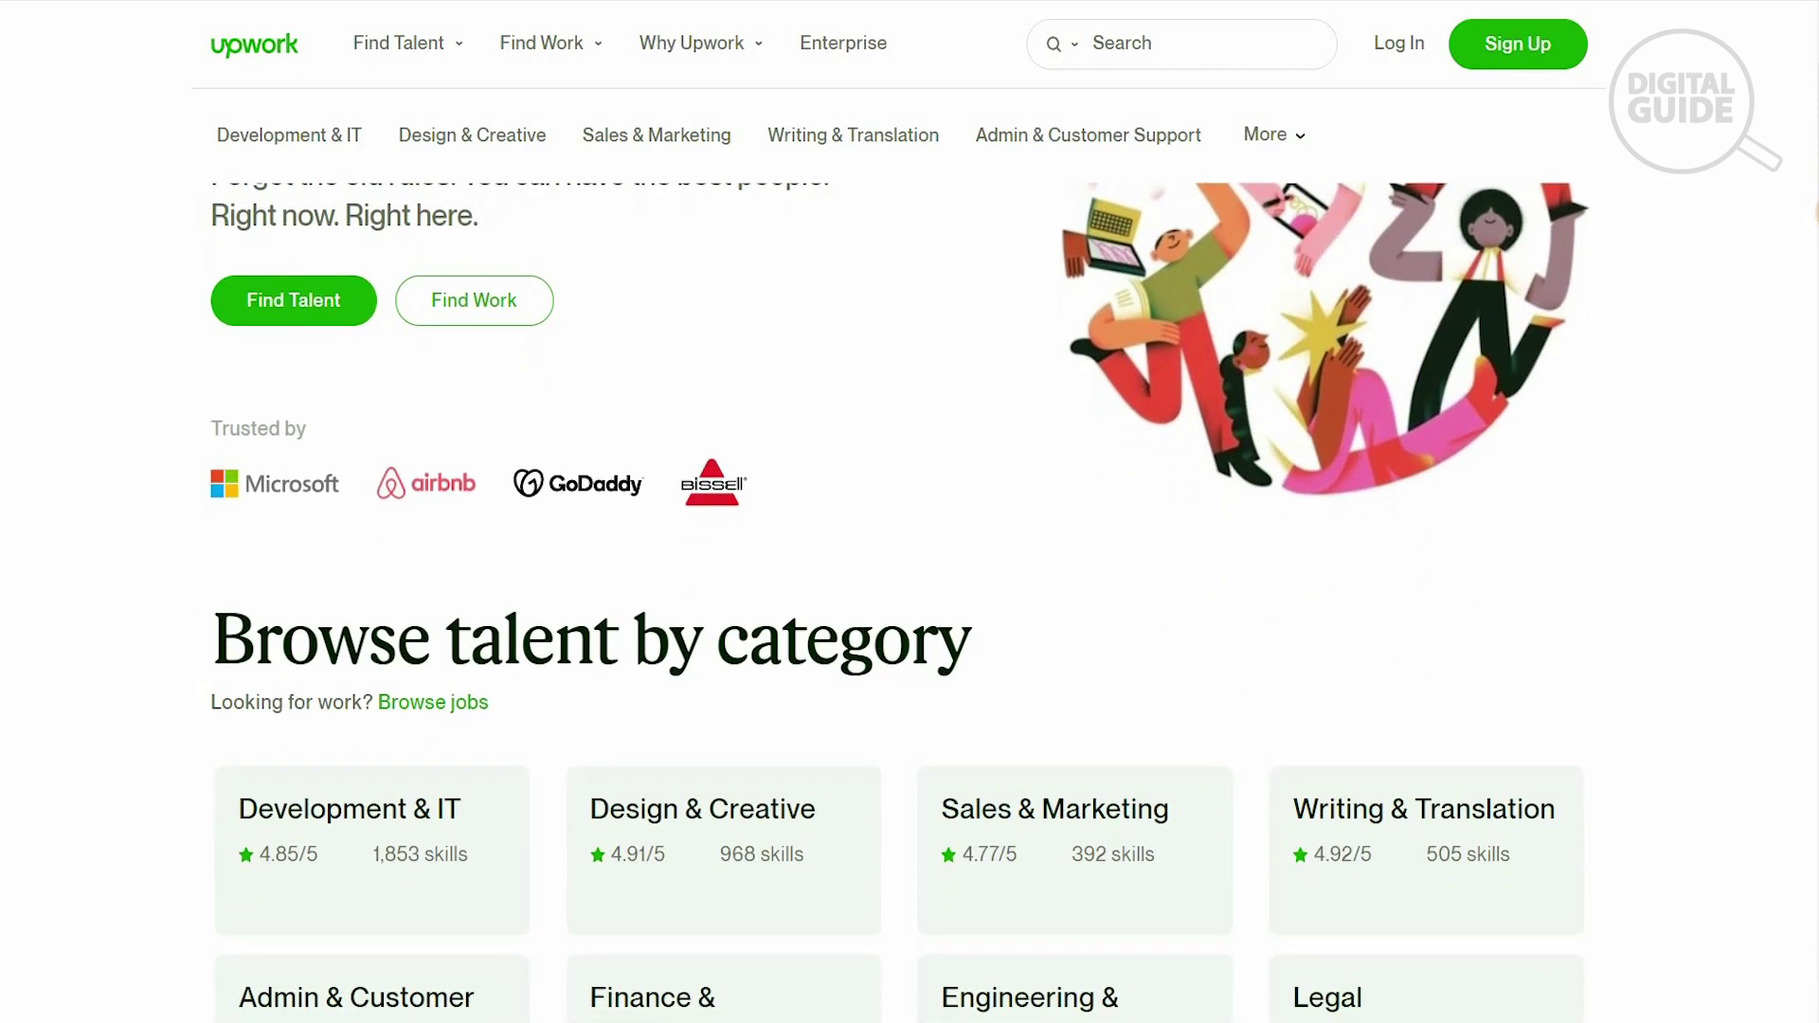
scroll(909, 577, down, 2)
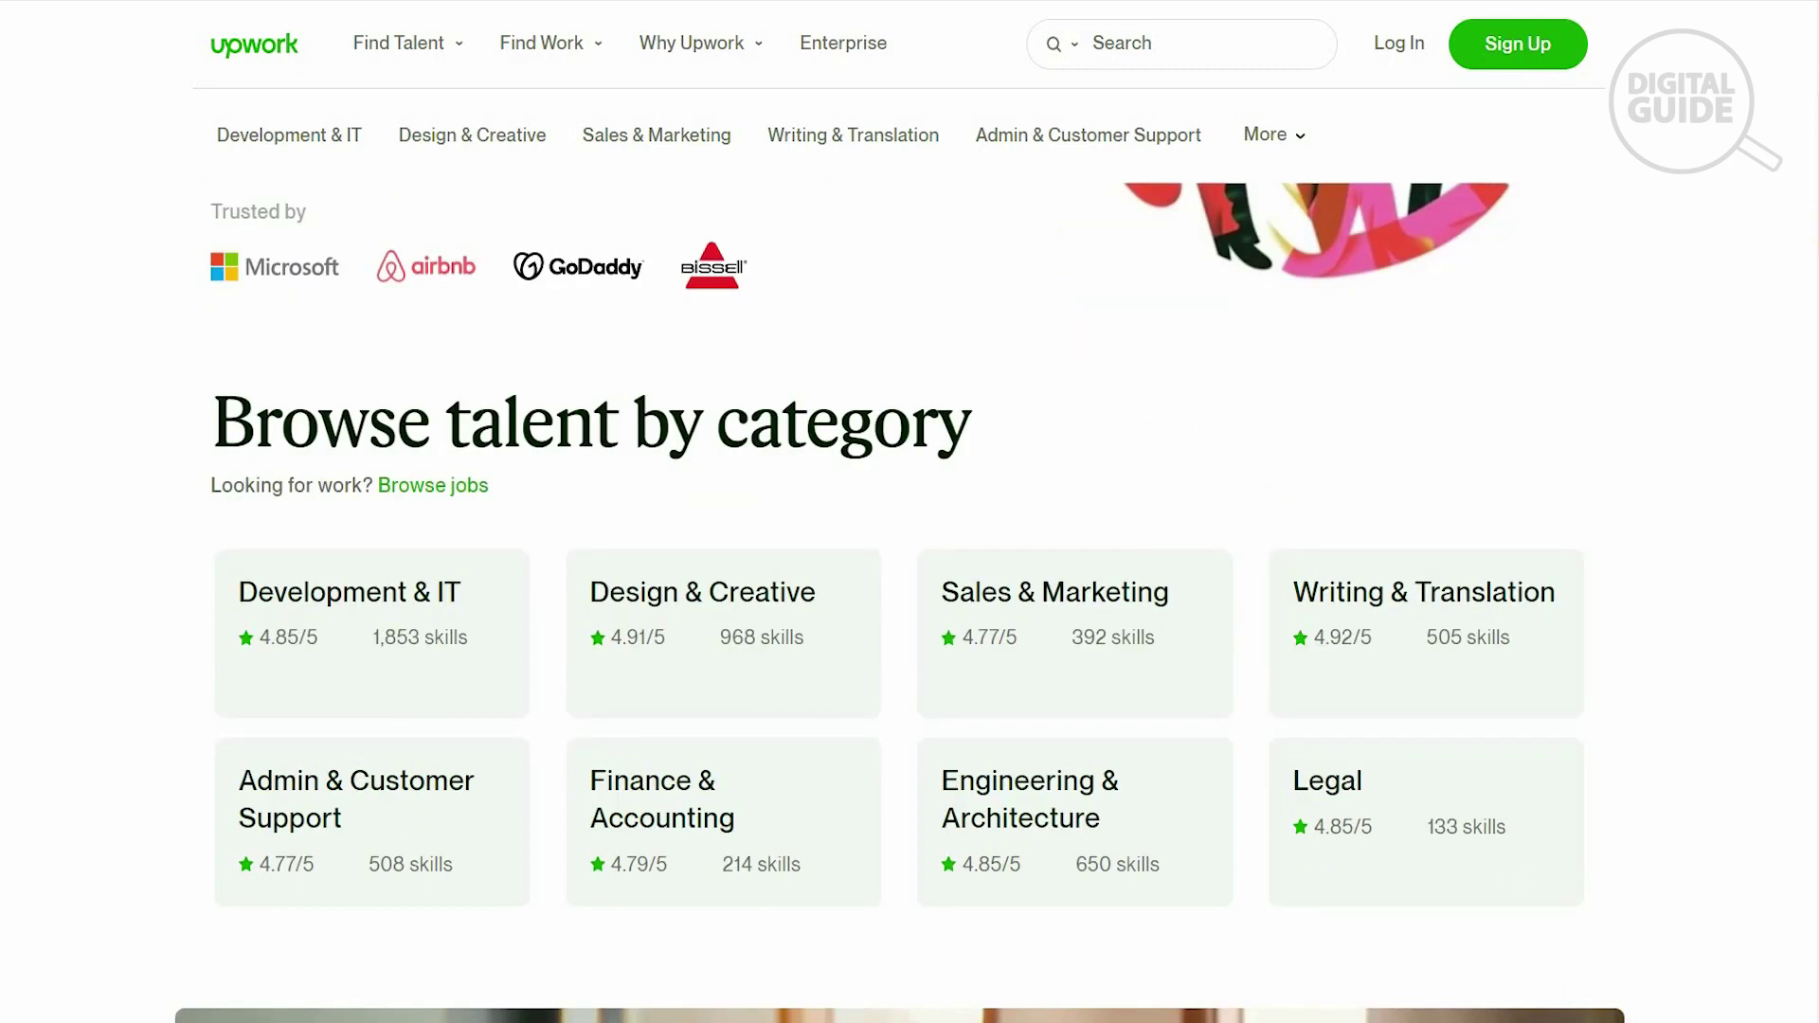
scroll(909, 578, down, 1)
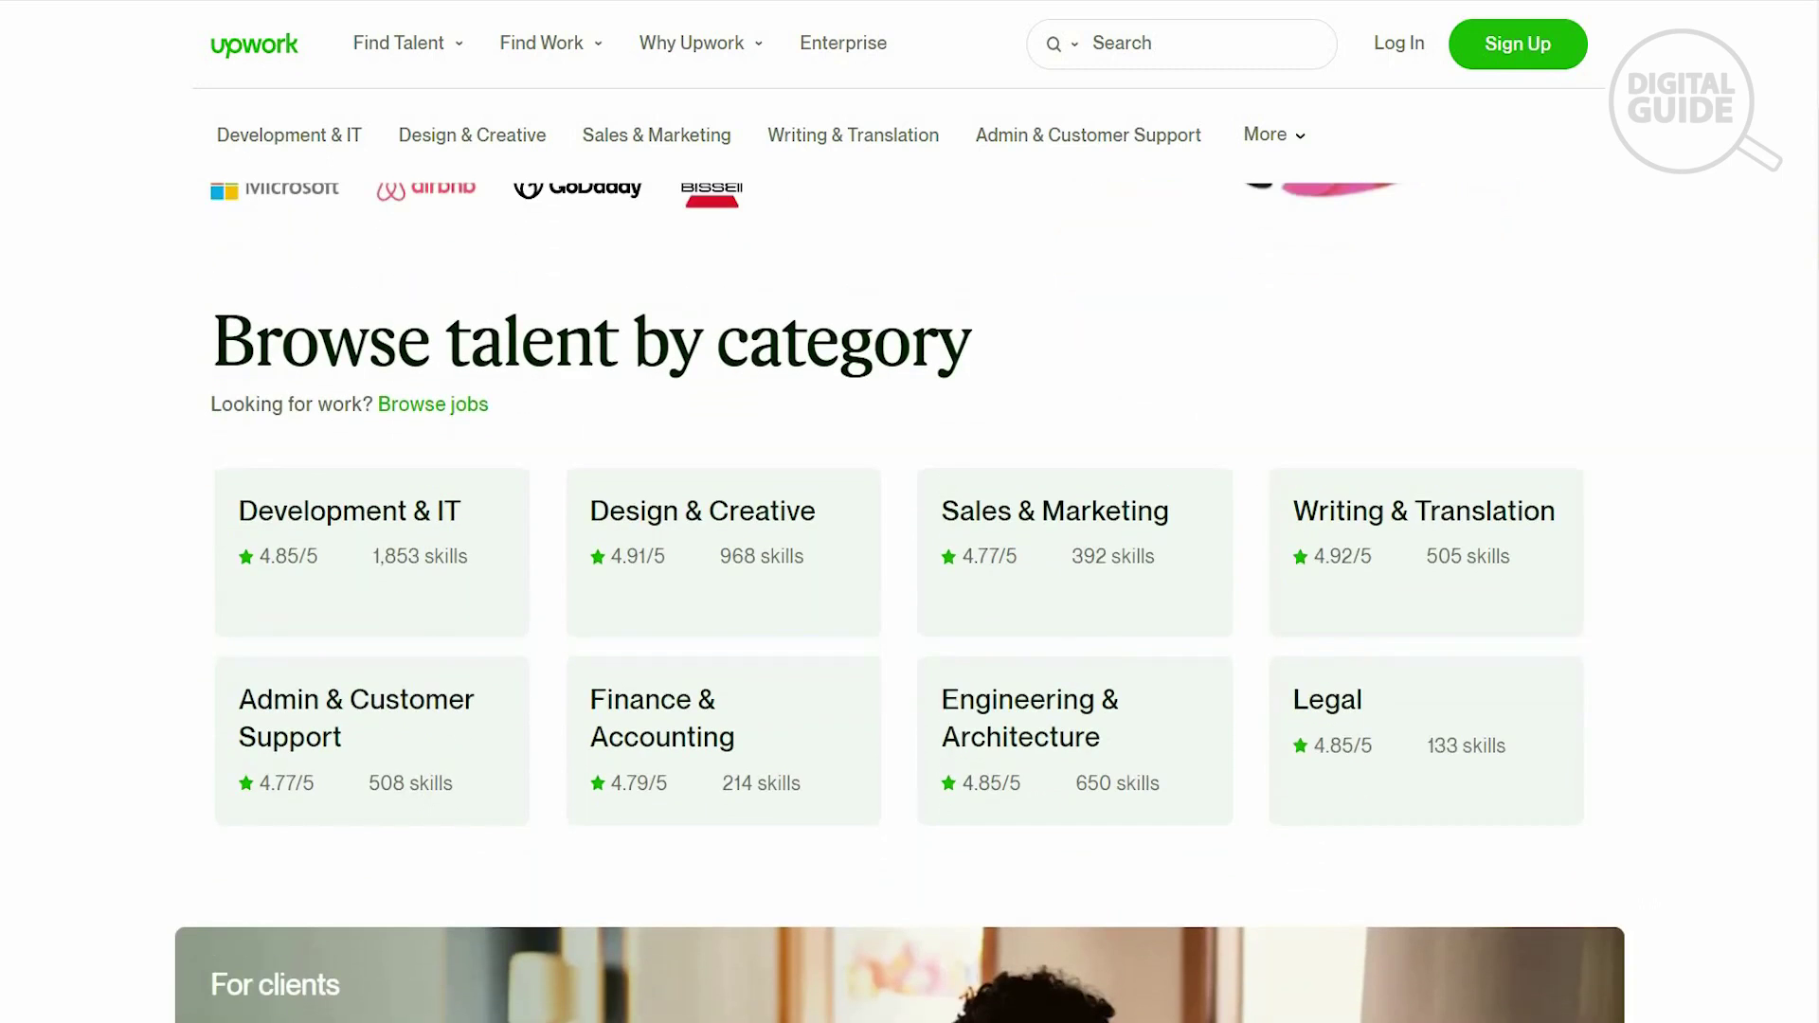
scroll(909, 578, down, 1)
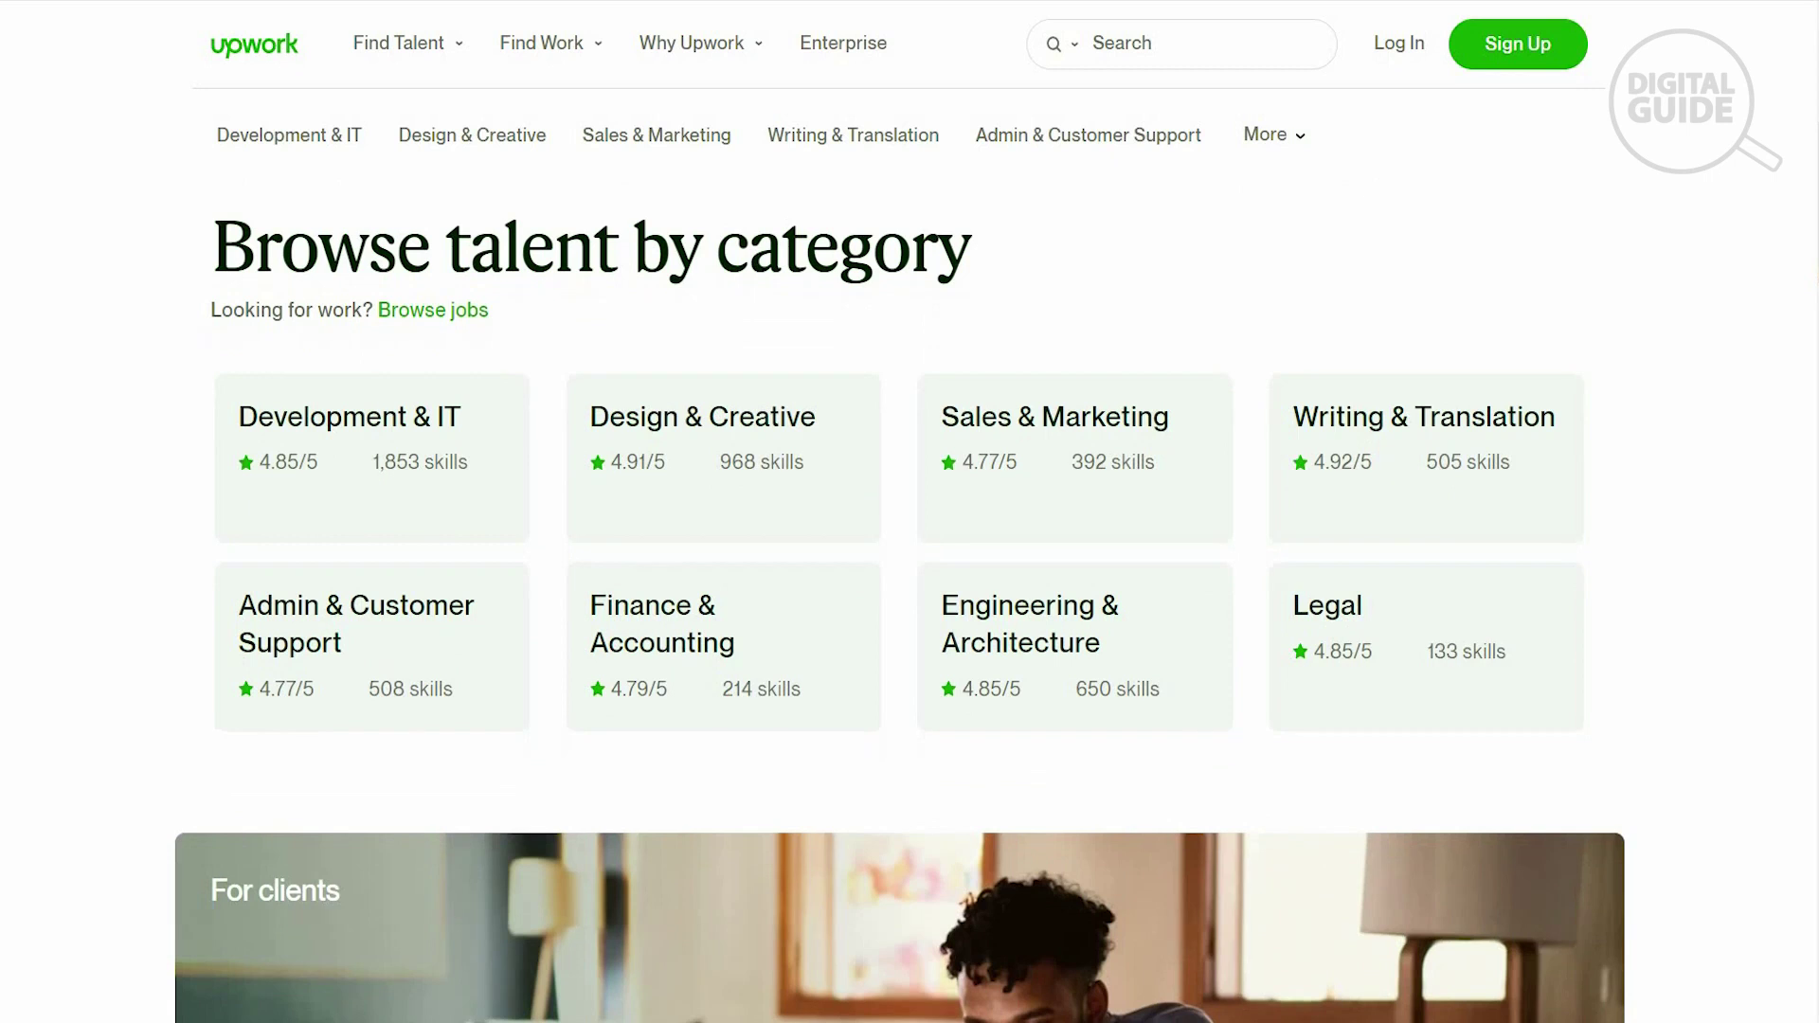
scroll(909, 578, down, 1)
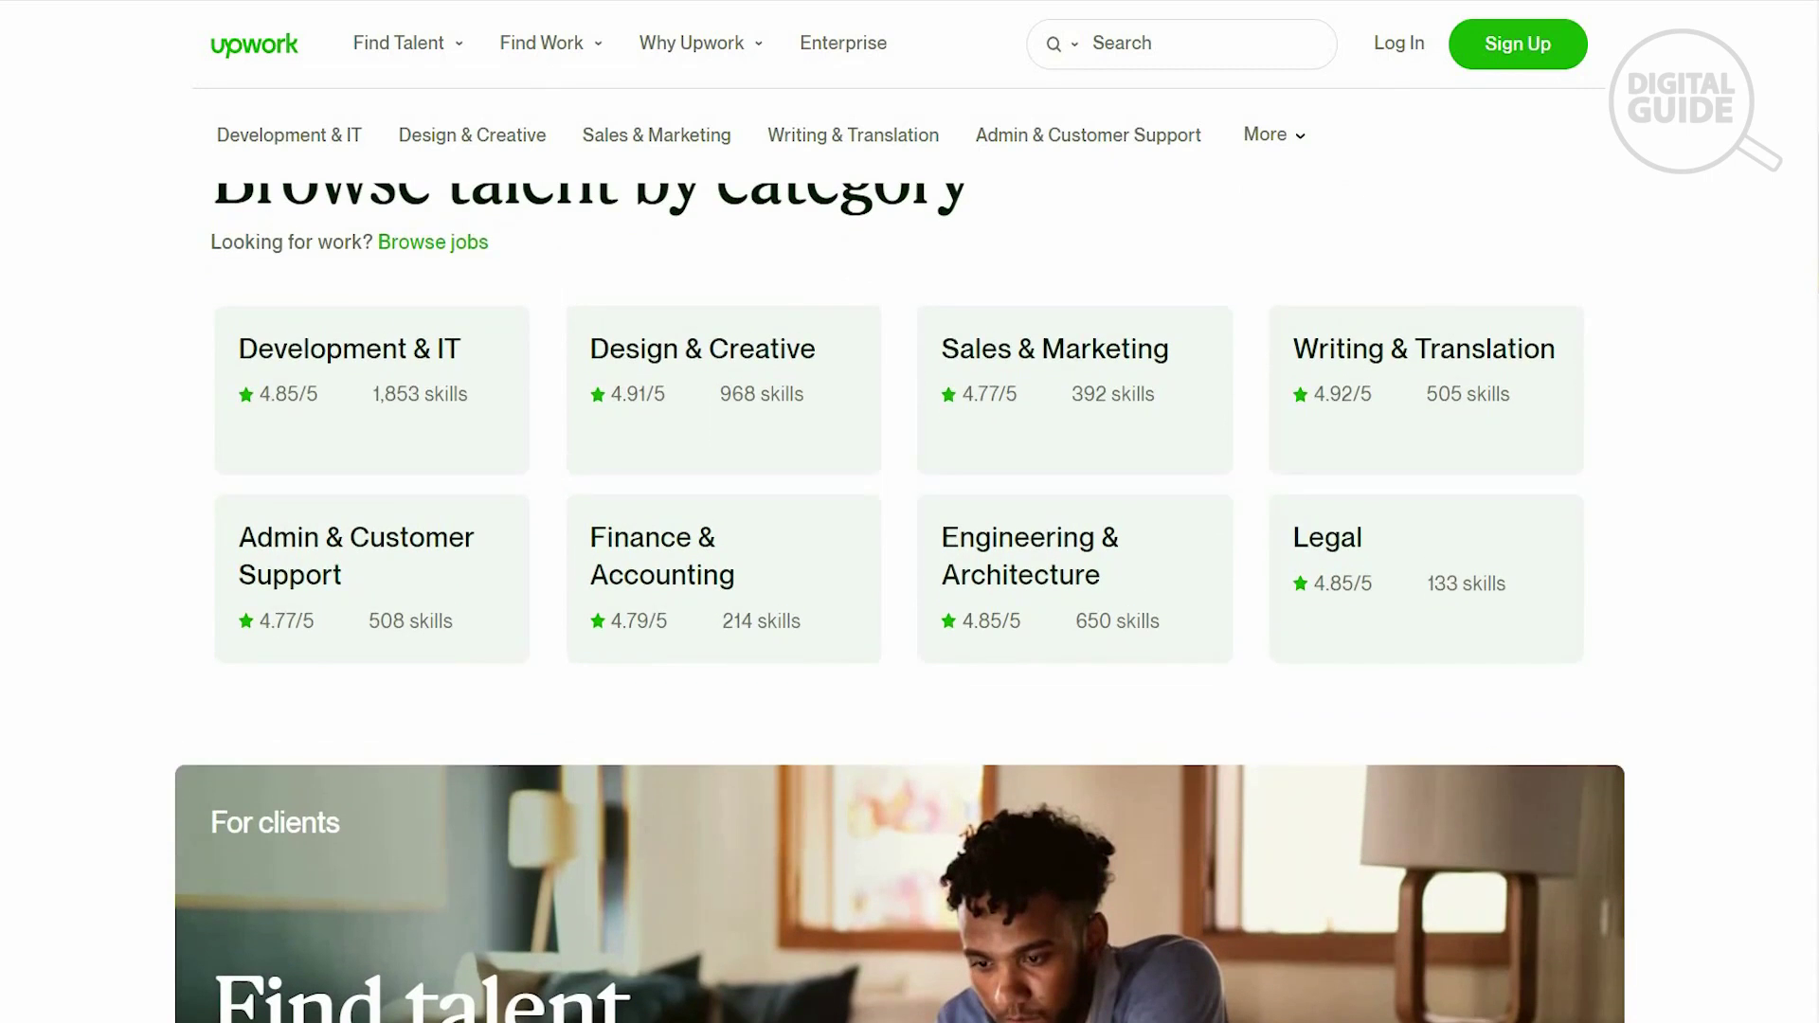
scroll(909, 578, down, 2)
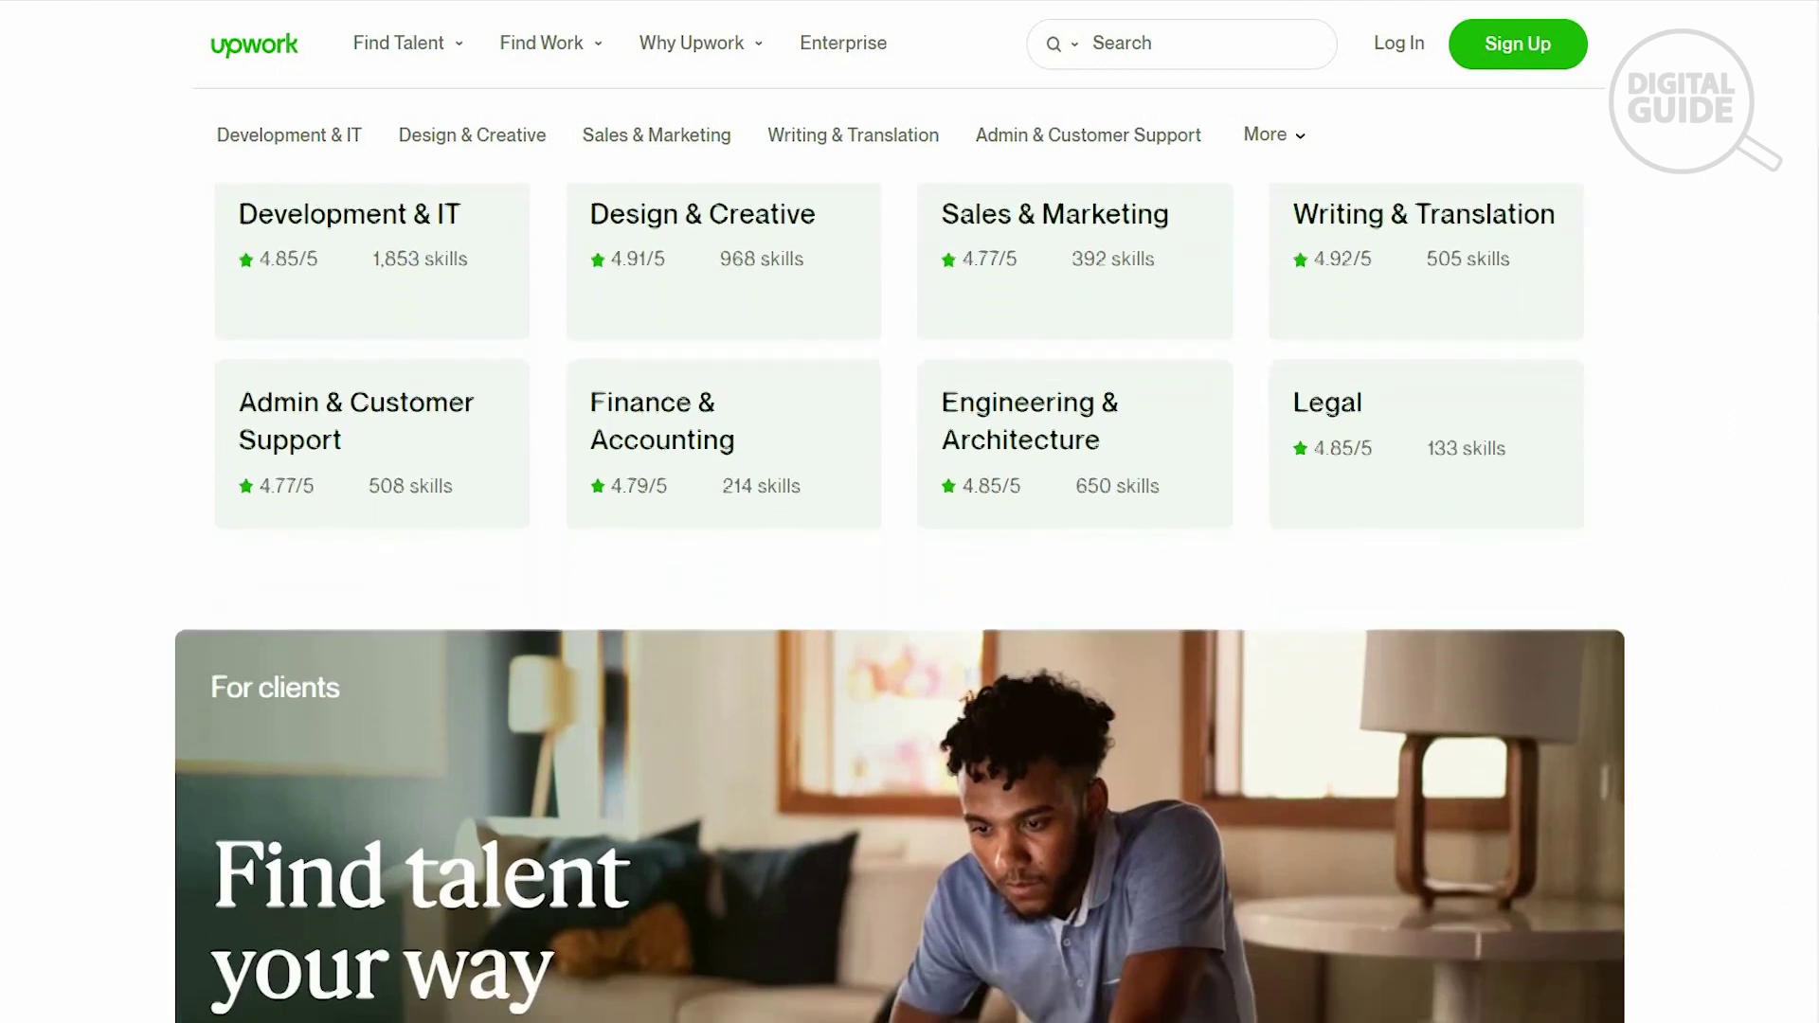
scroll(909, 578, down, 1)
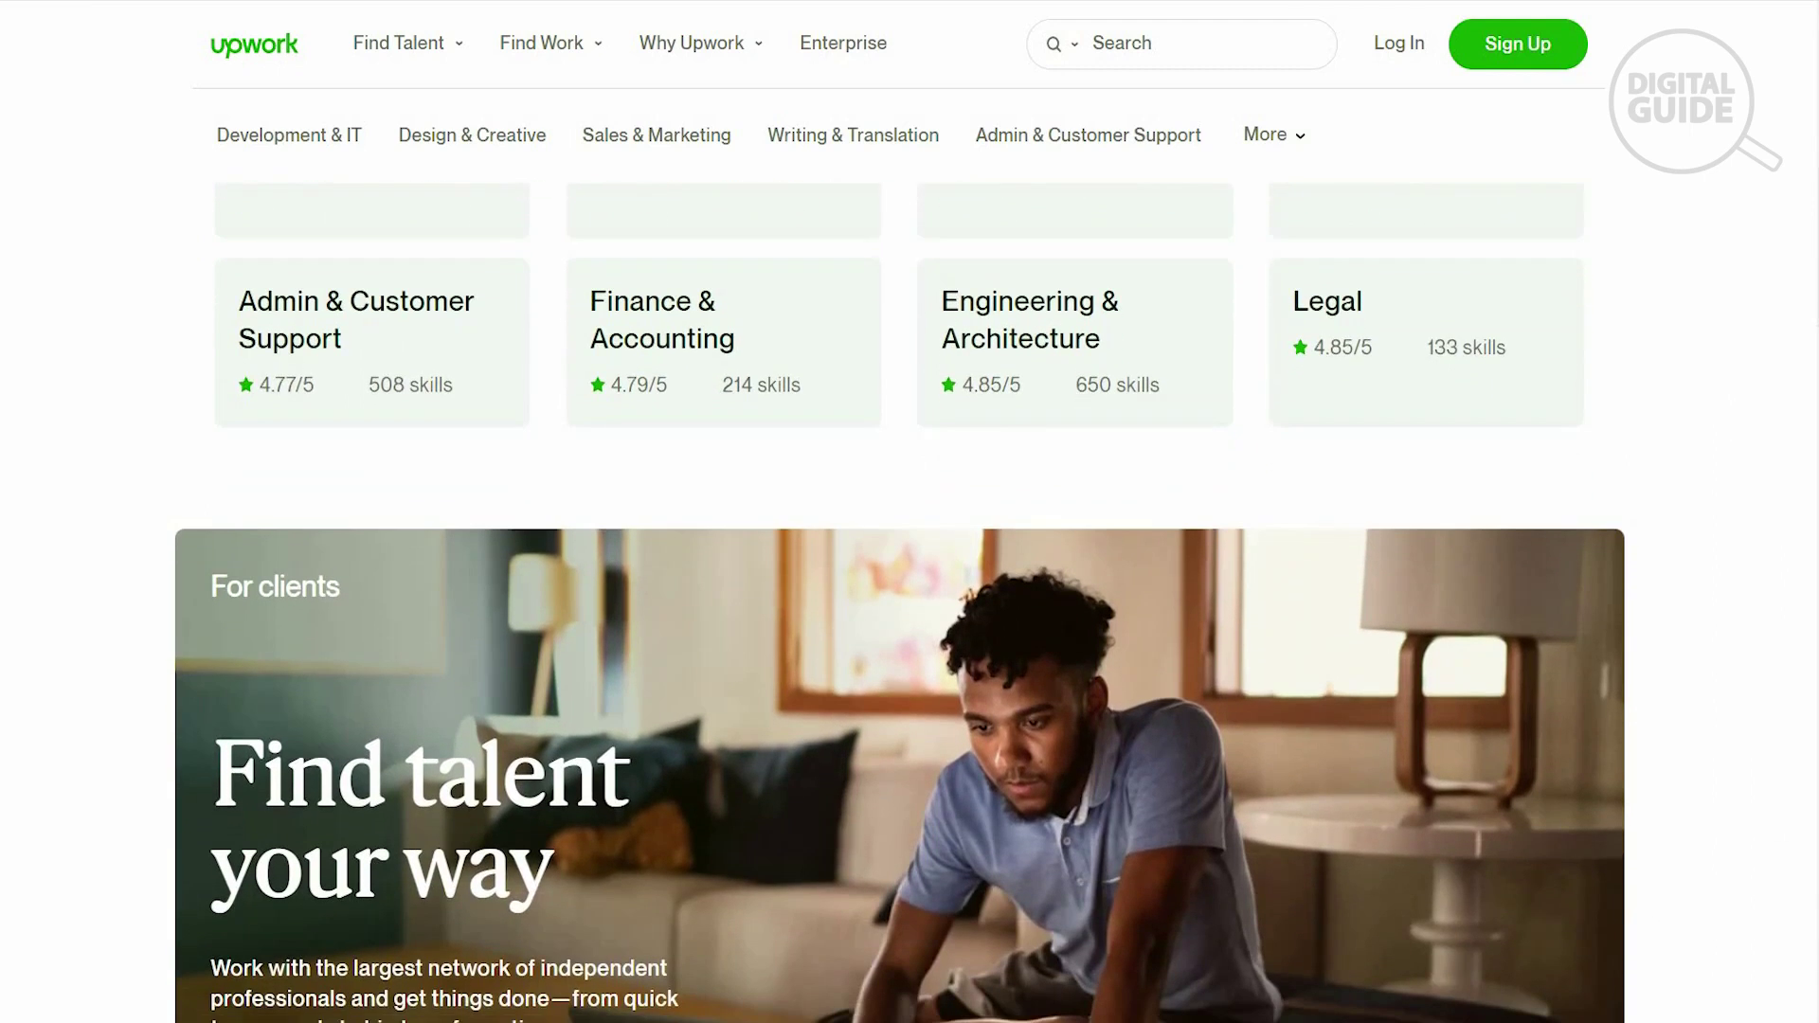
scroll(909, 578, down, 1)
scroll(909, 578, down, 3)
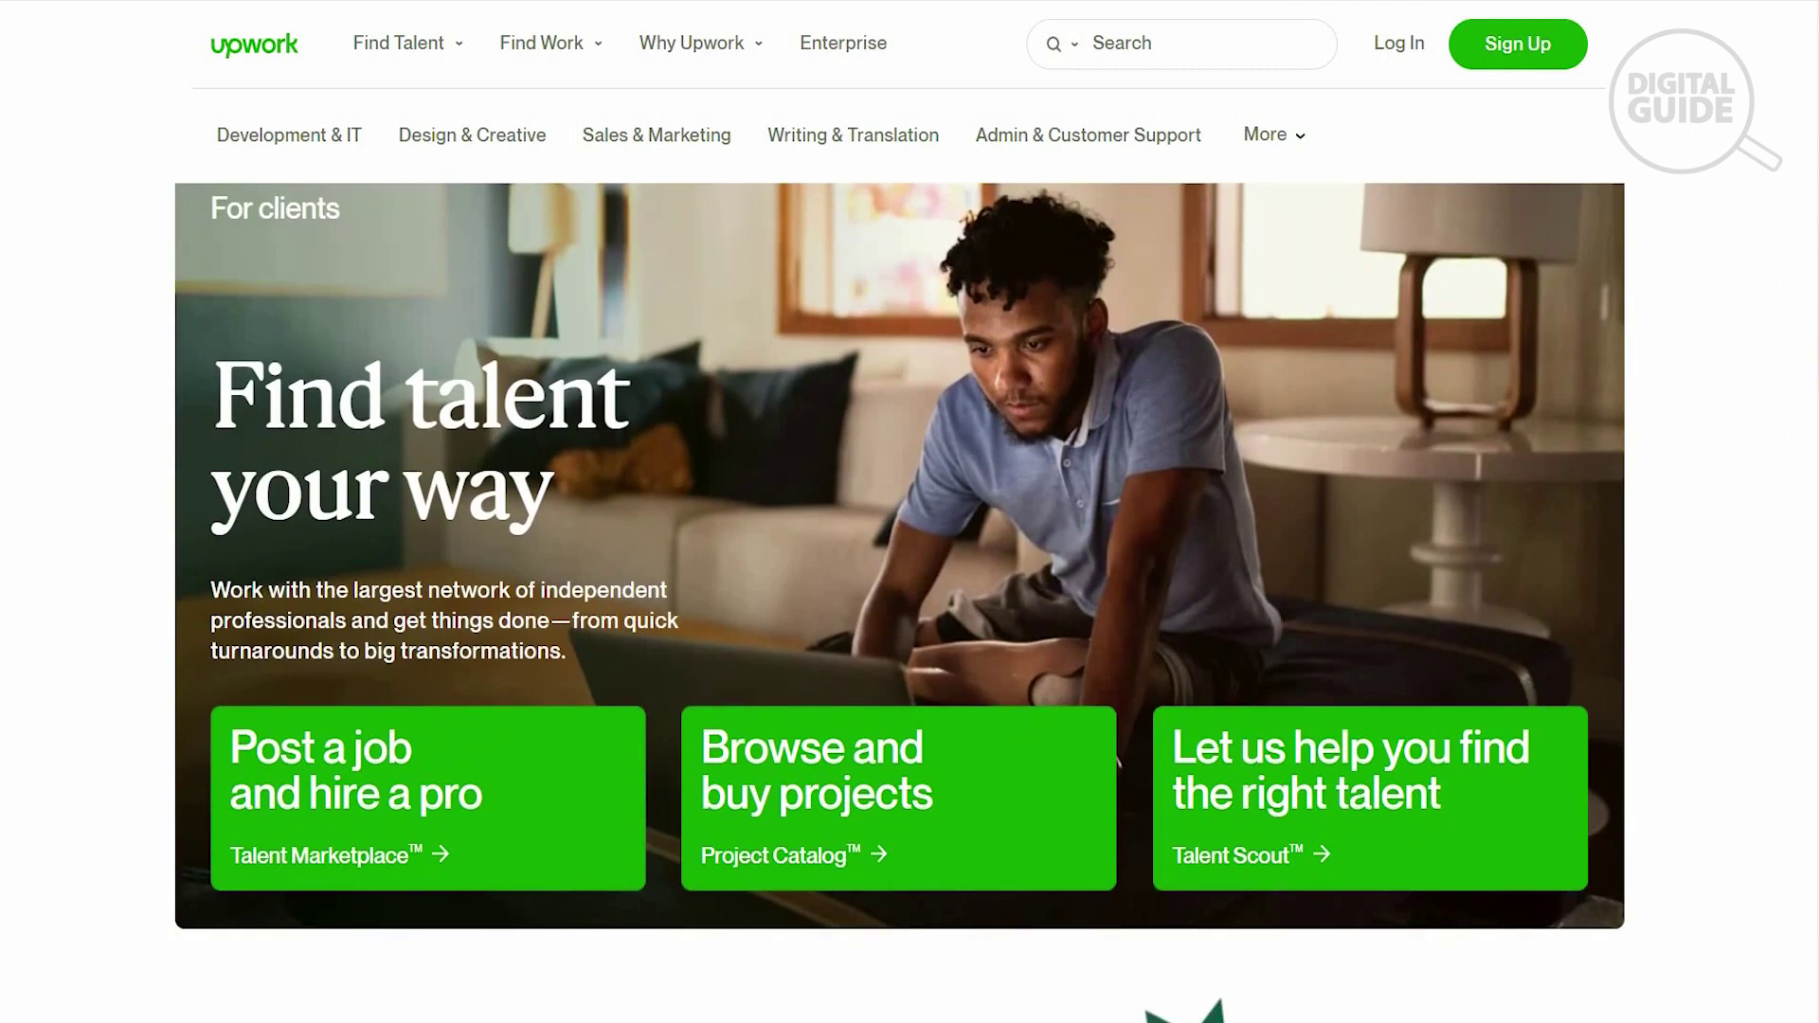
scroll(909, 578, down, 2)
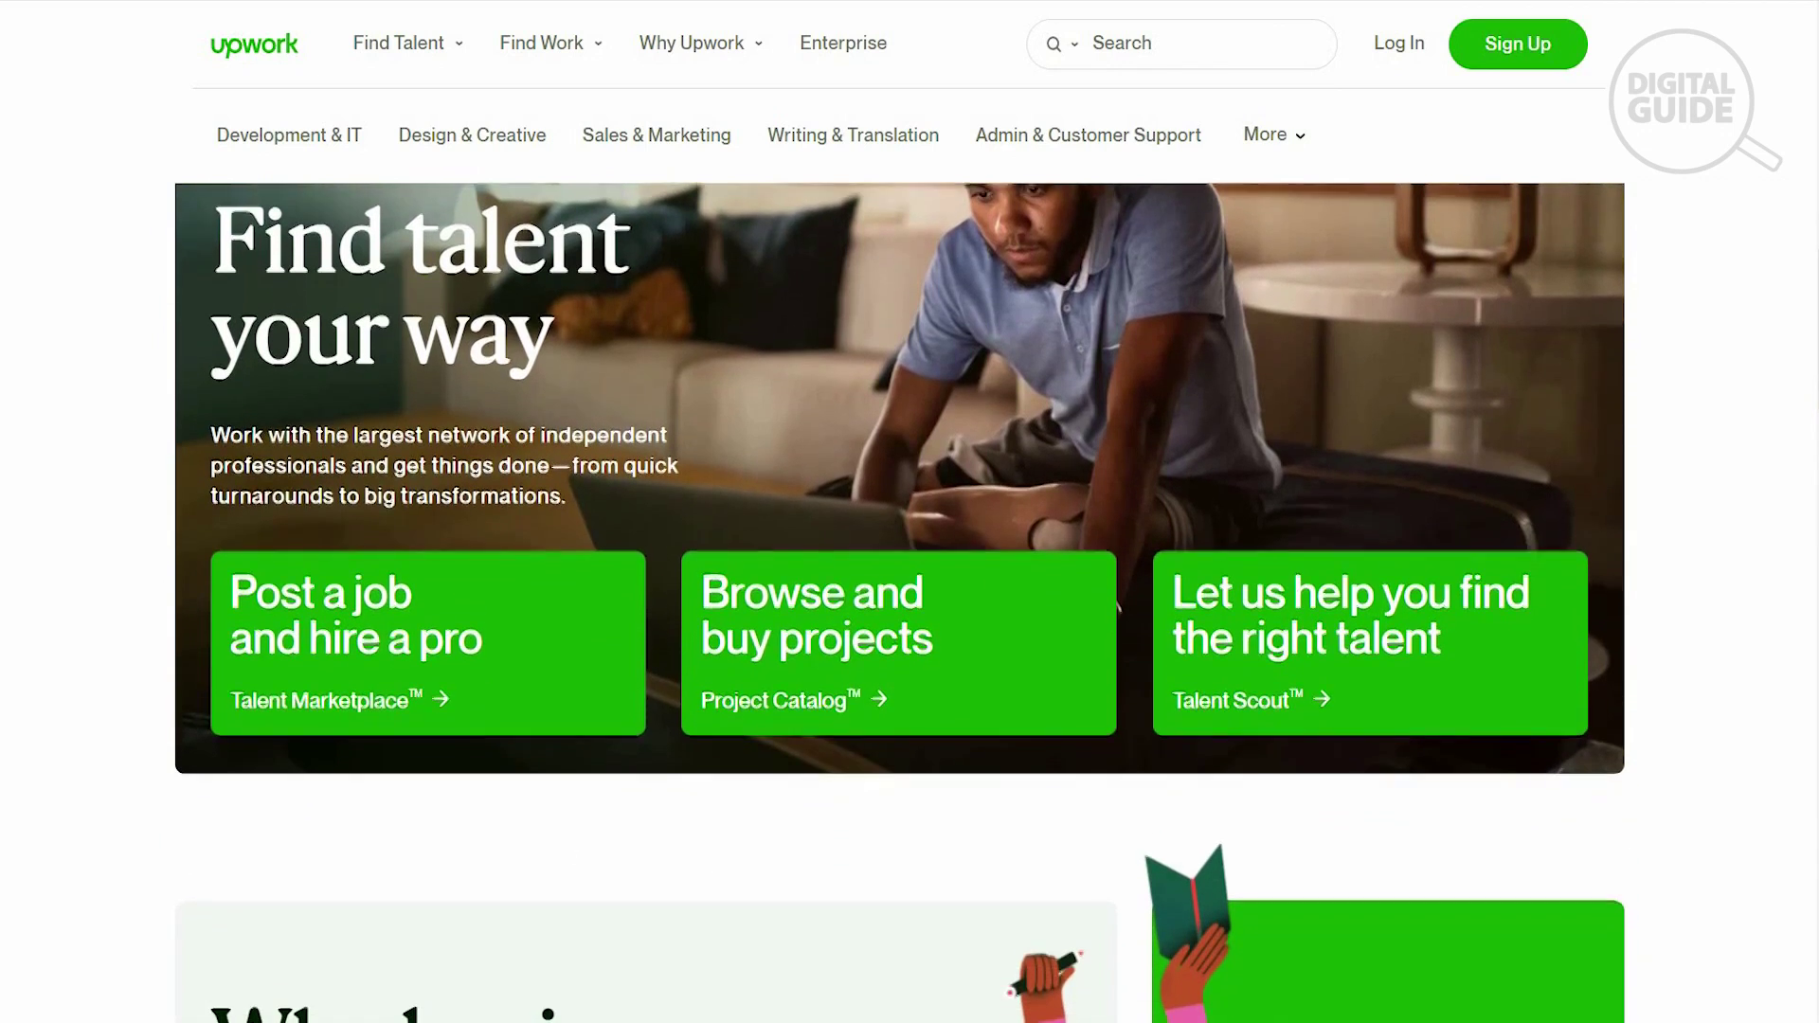
scroll(910, 578, down, 1)
scroll(910, 578, down, 1)
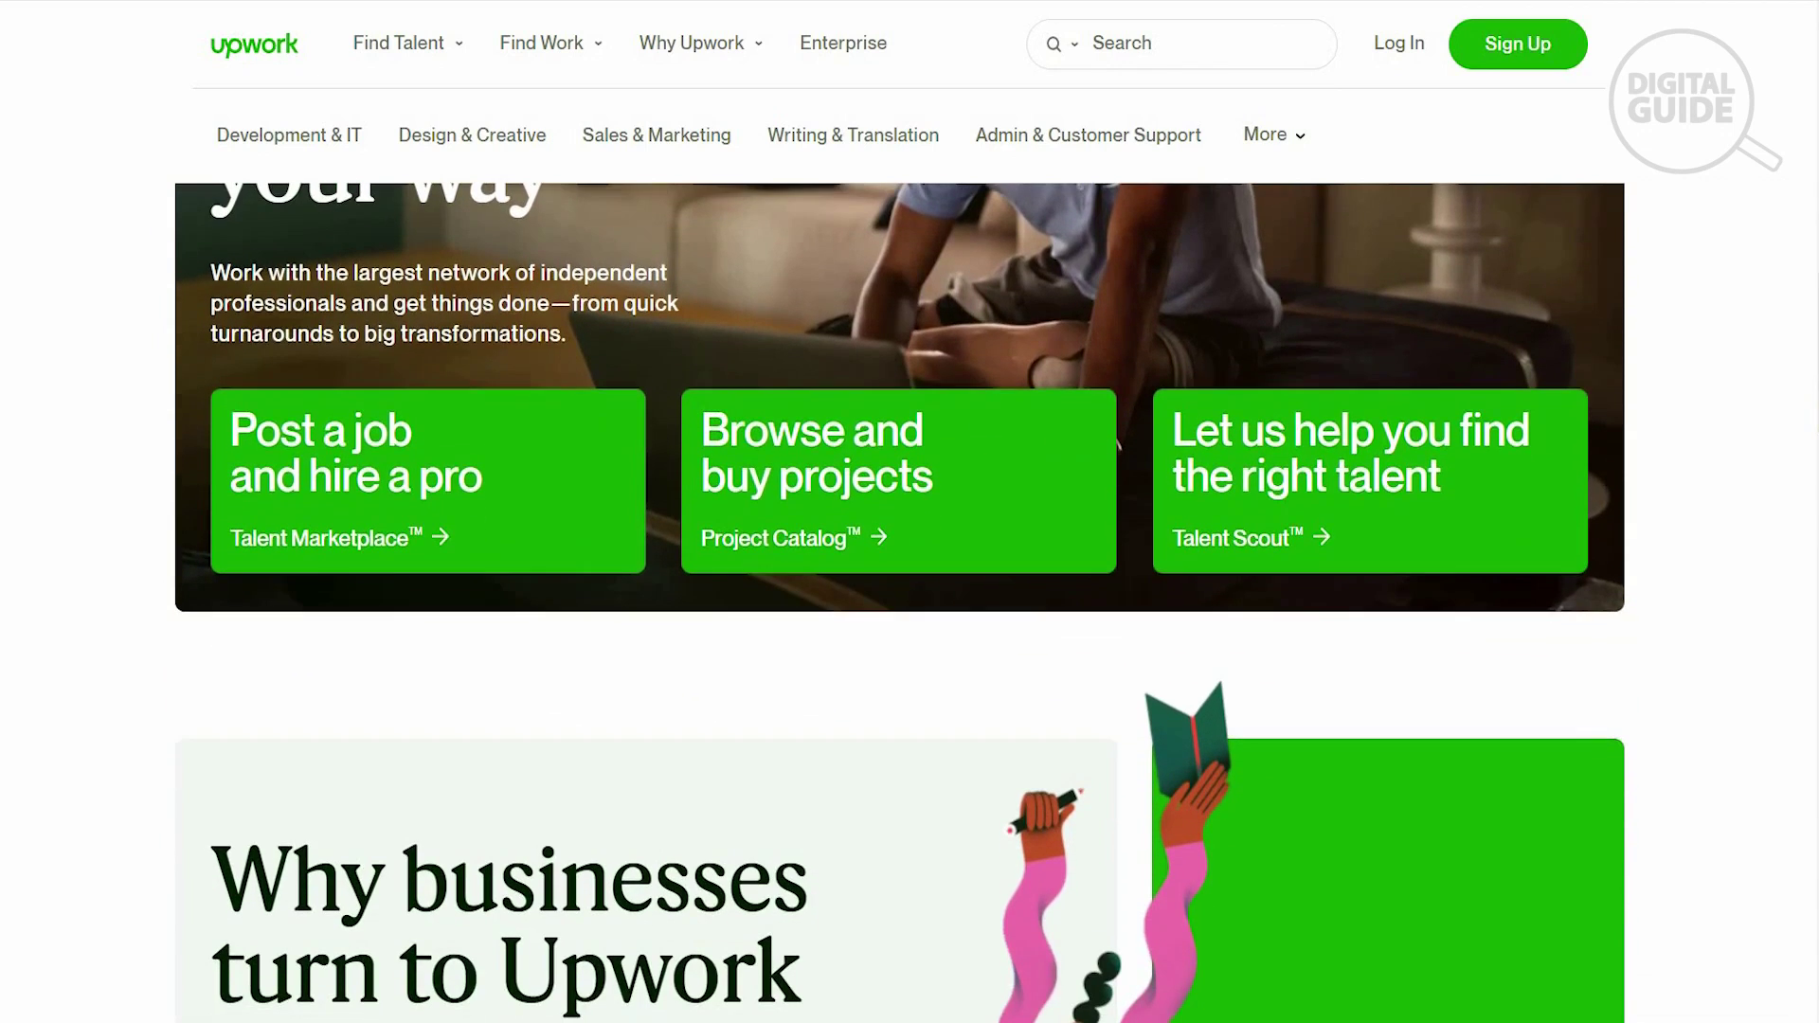
scroll(910, 578, down, 4)
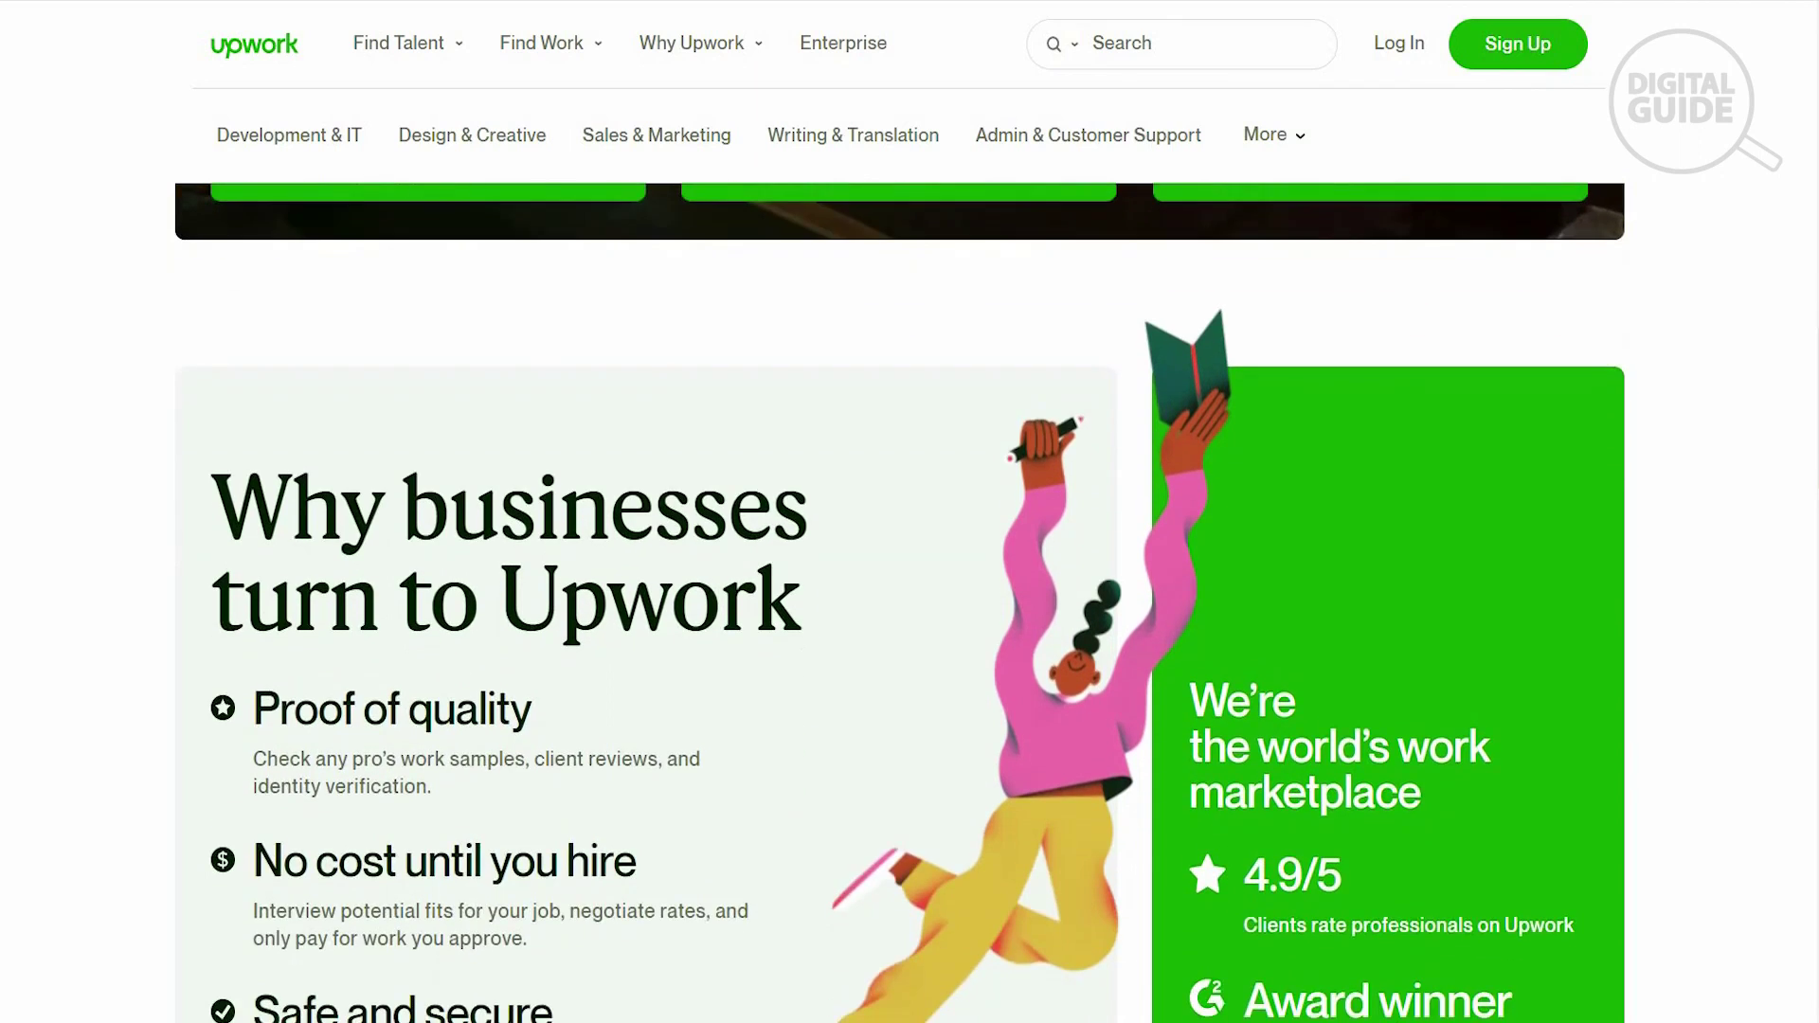
scroll(910, 578, down, 3)
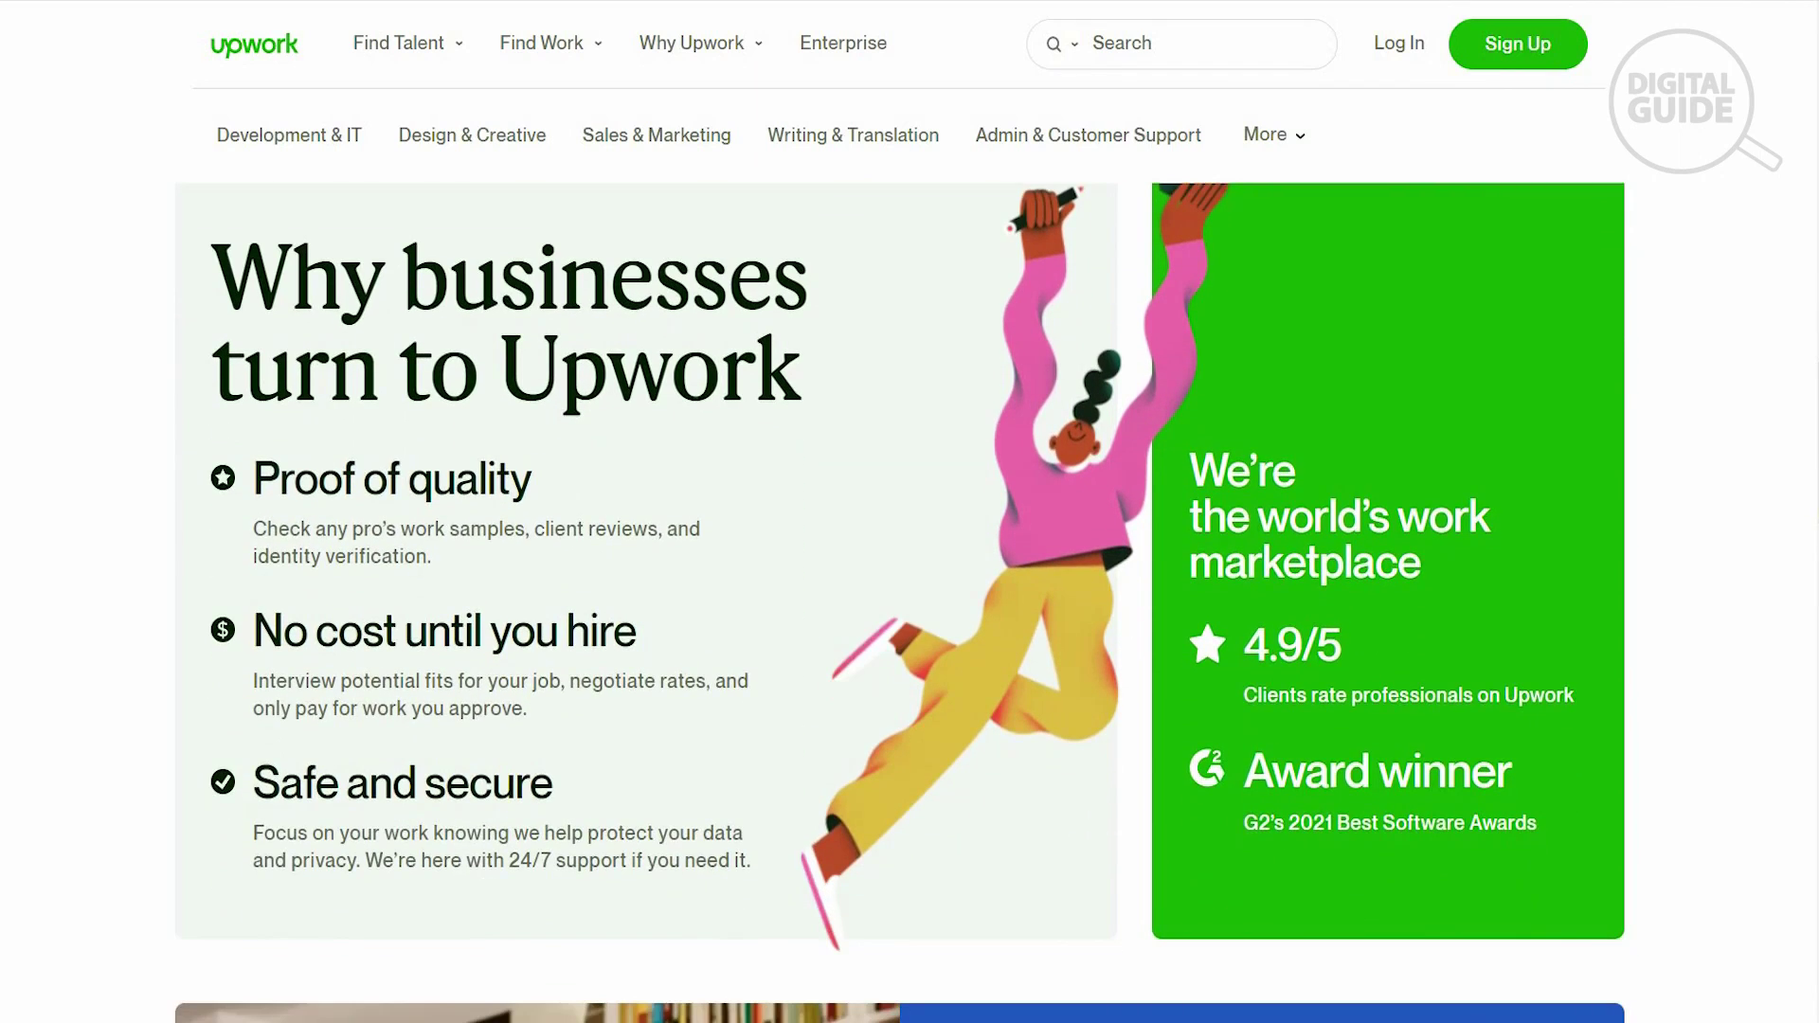
scroll(909, 578, down, 2)
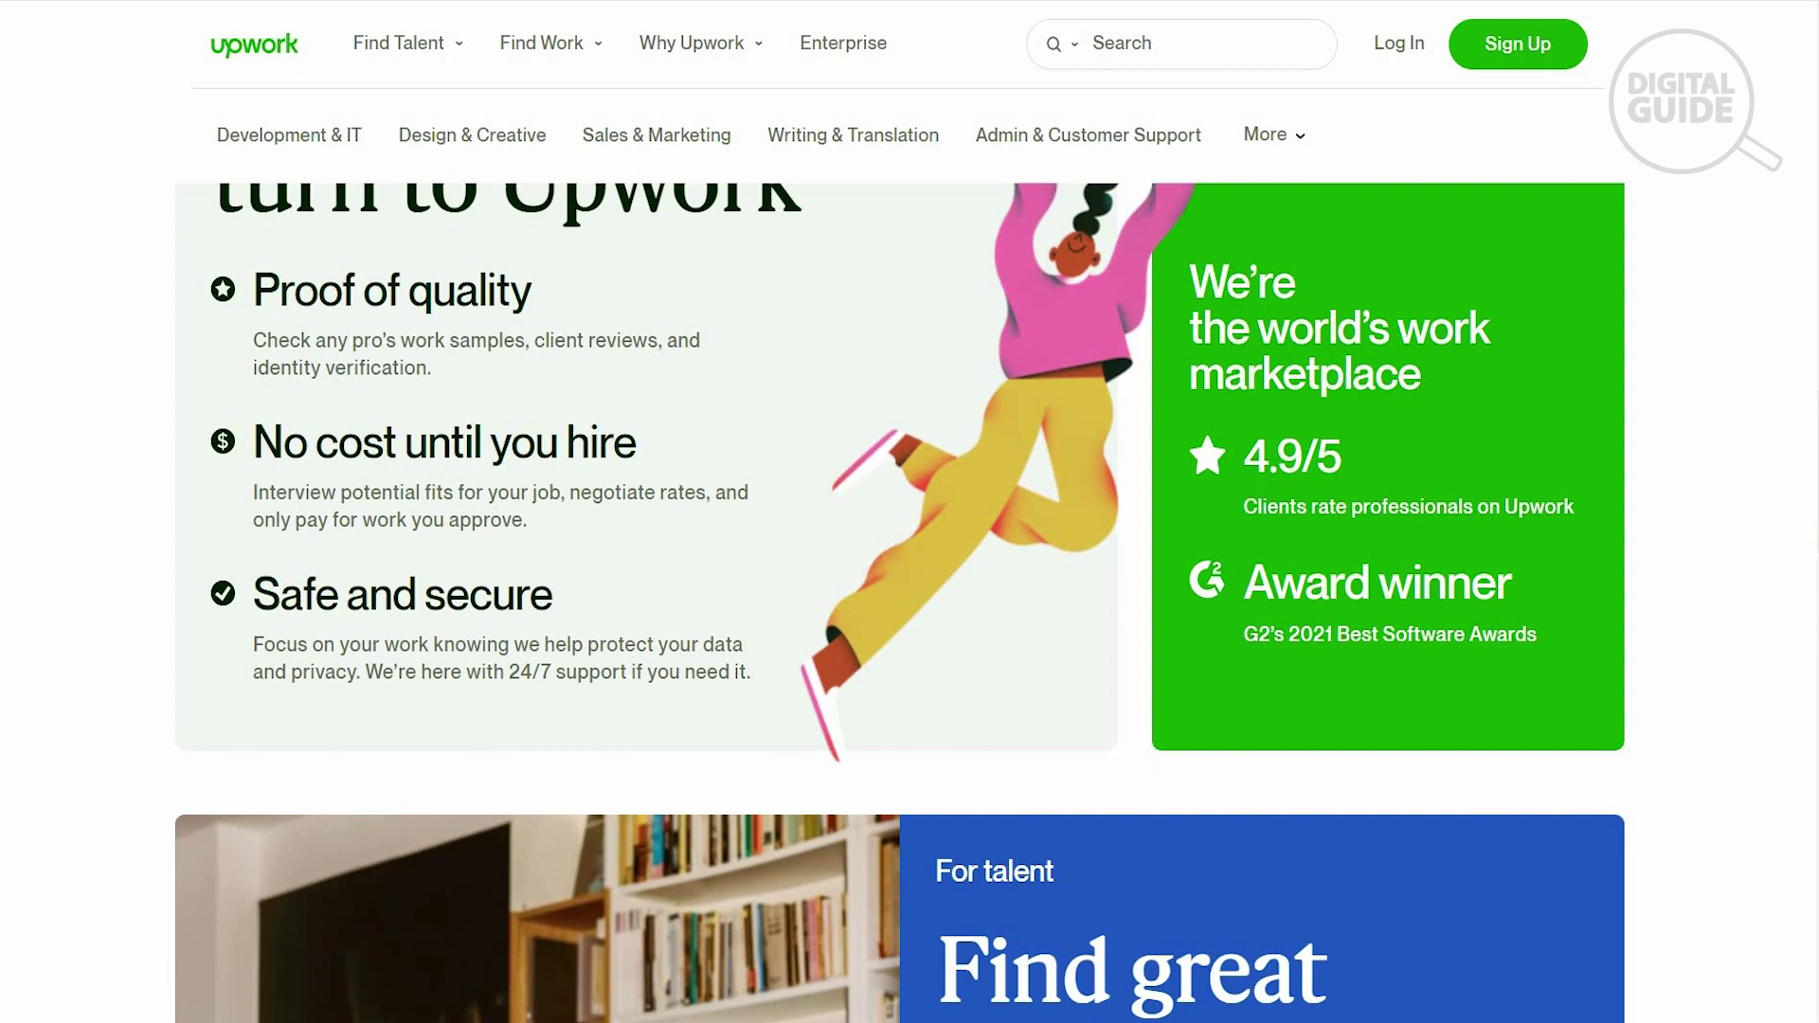
scroll(909, 578, down, 4)
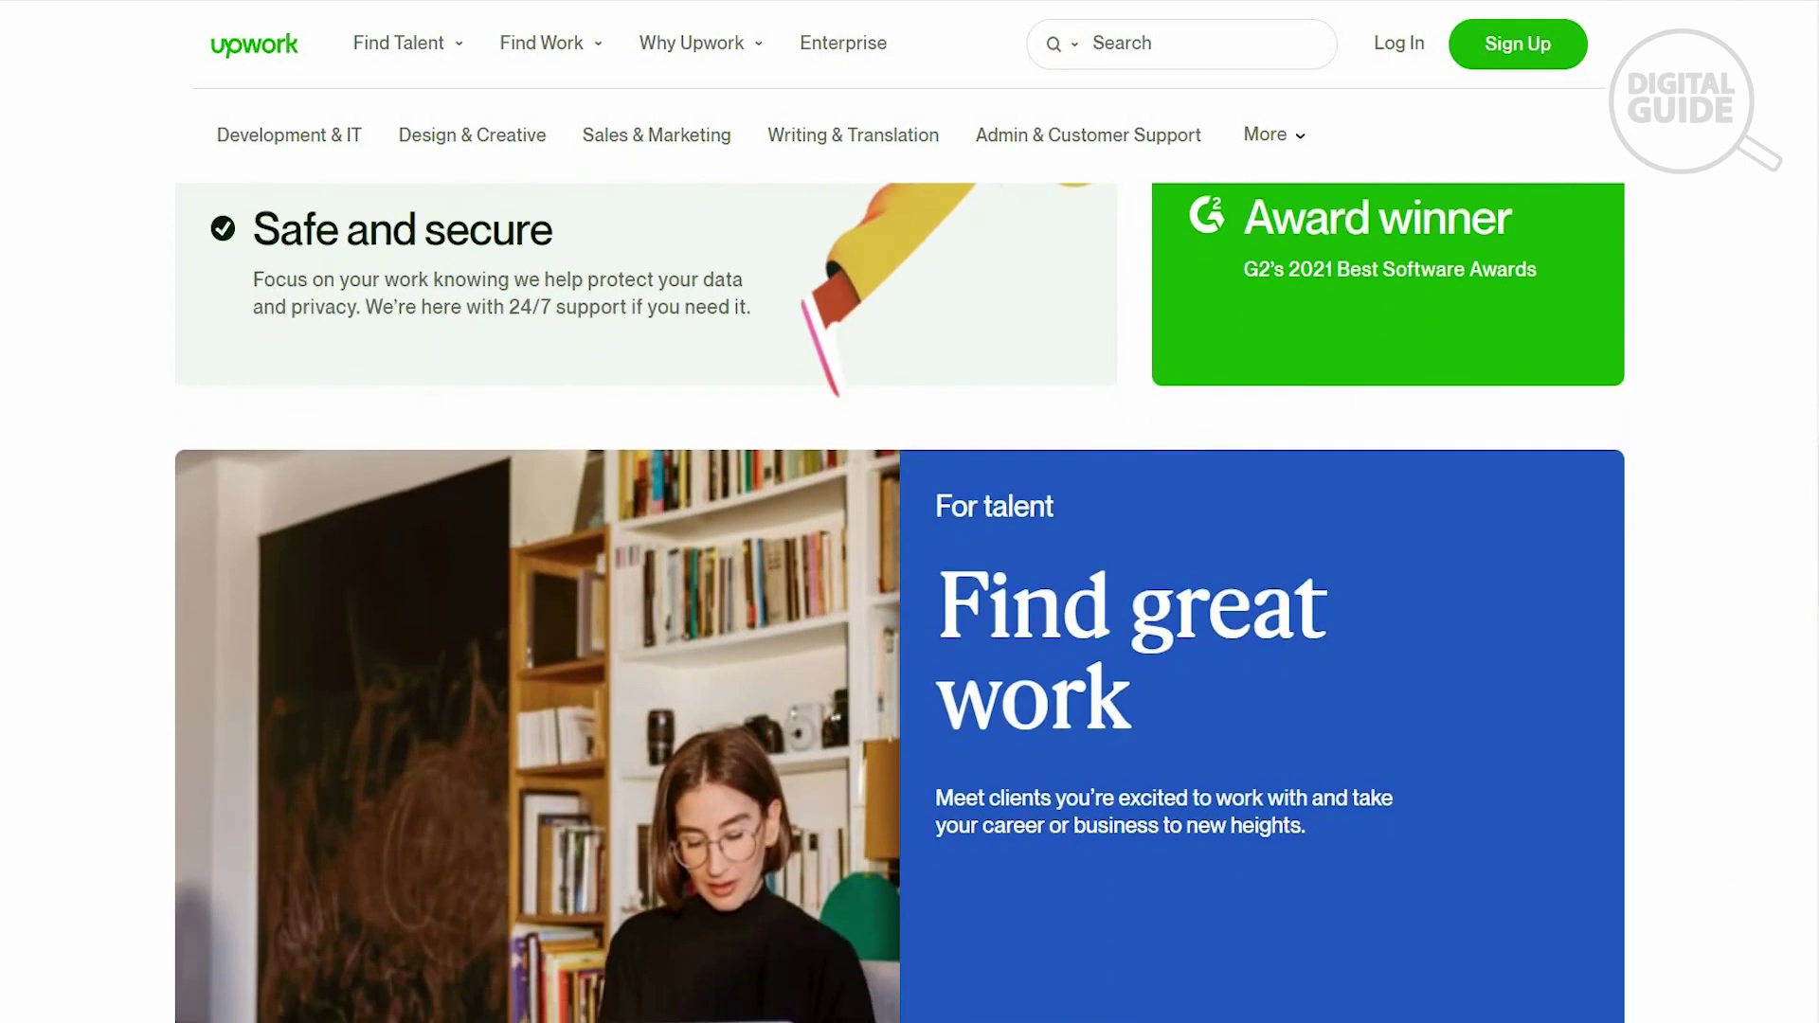
scroll(910, 578, down, 3)
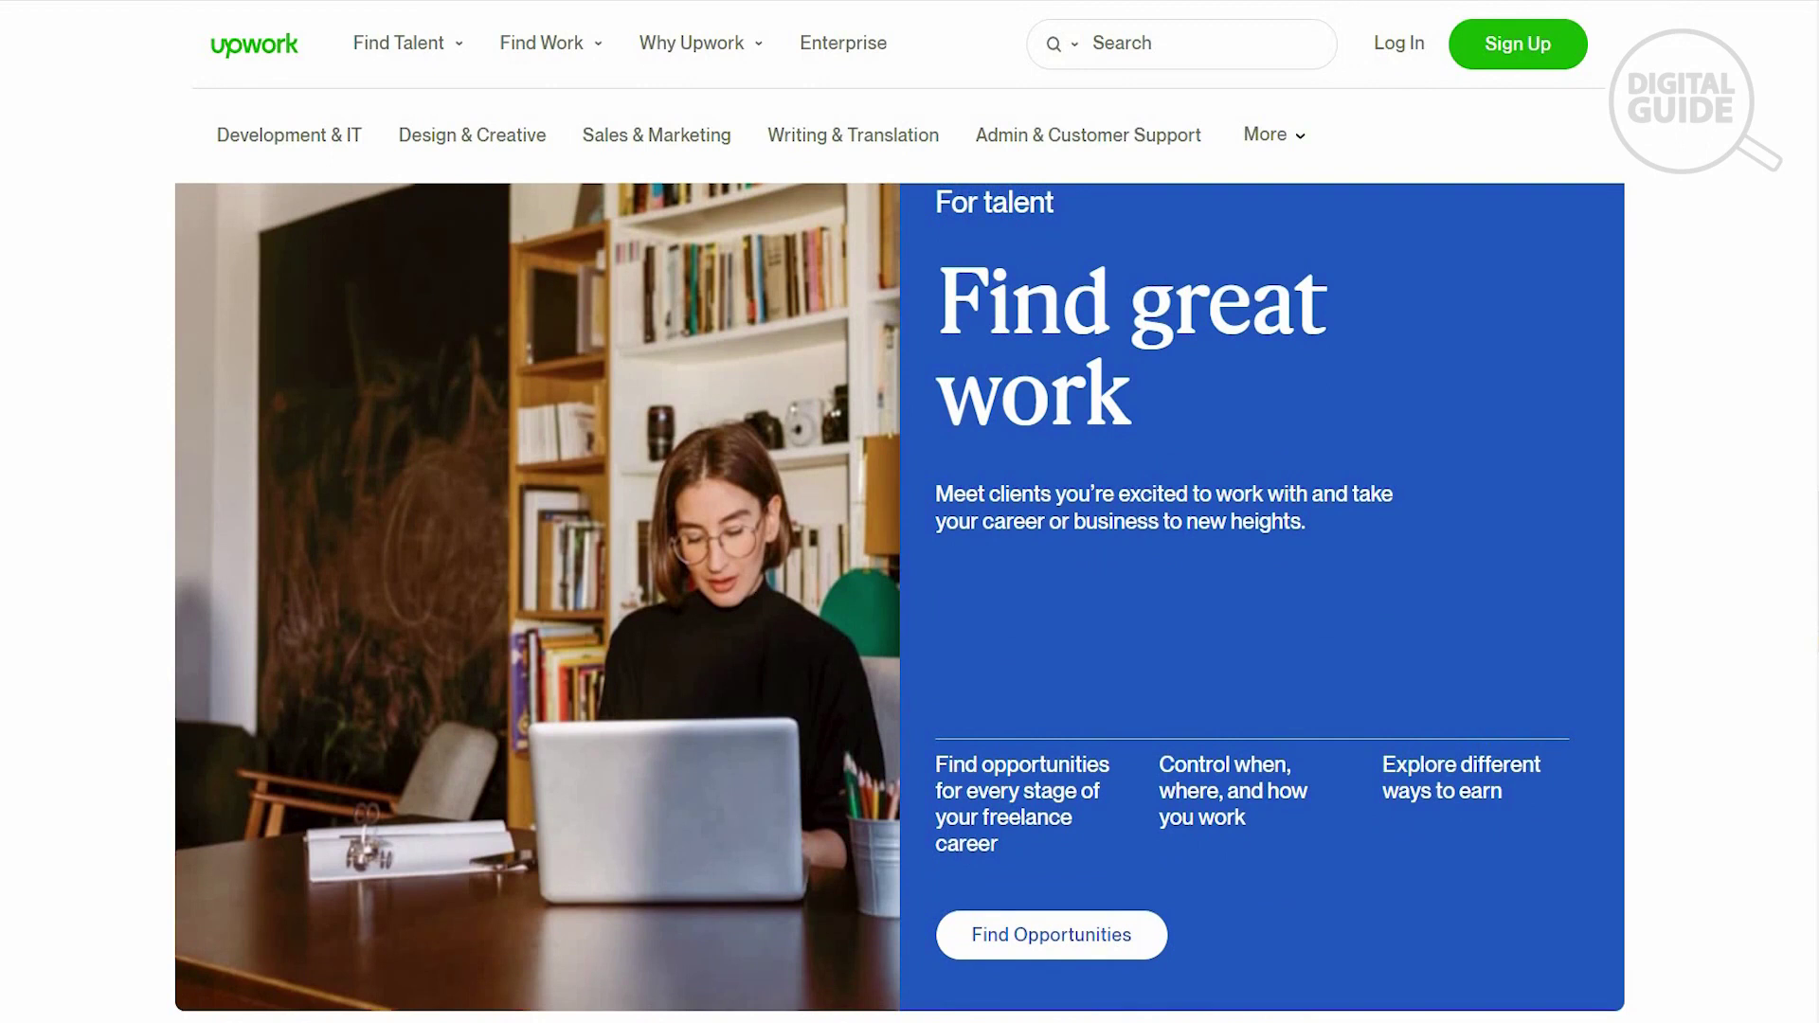
scroll(909, 578, down, 7)
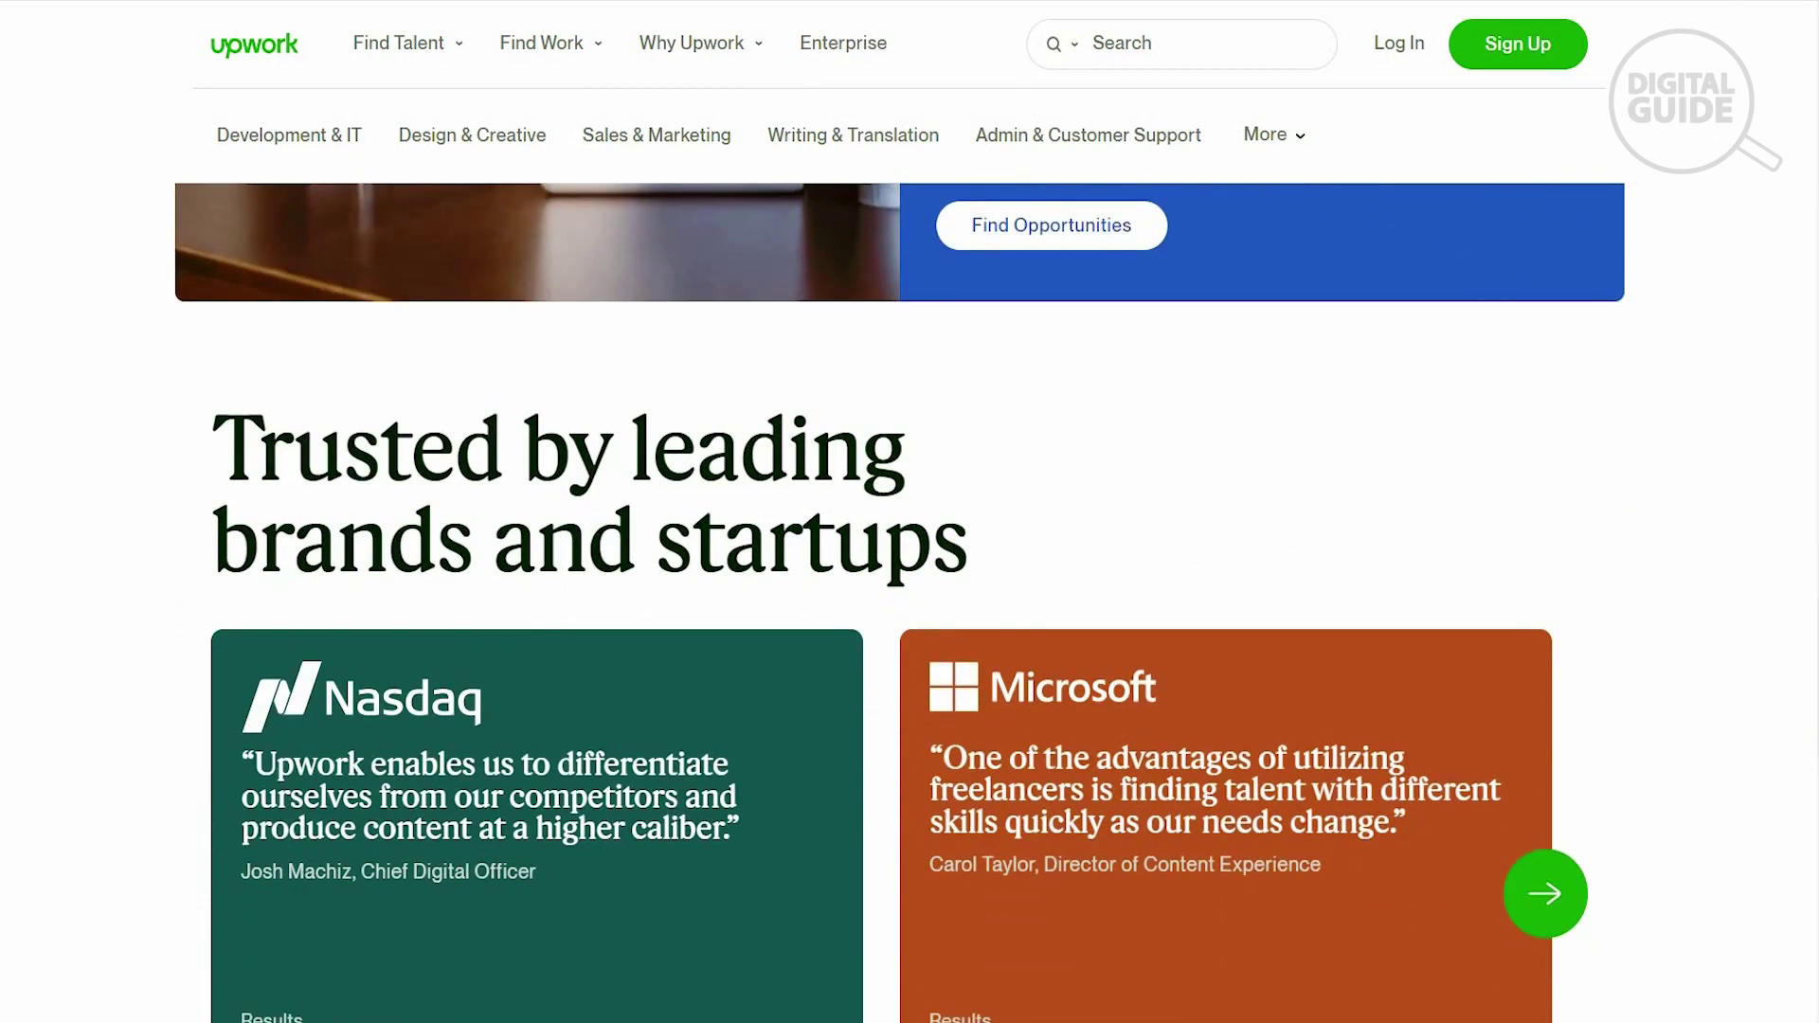
scroll(909, 578, down, 2)
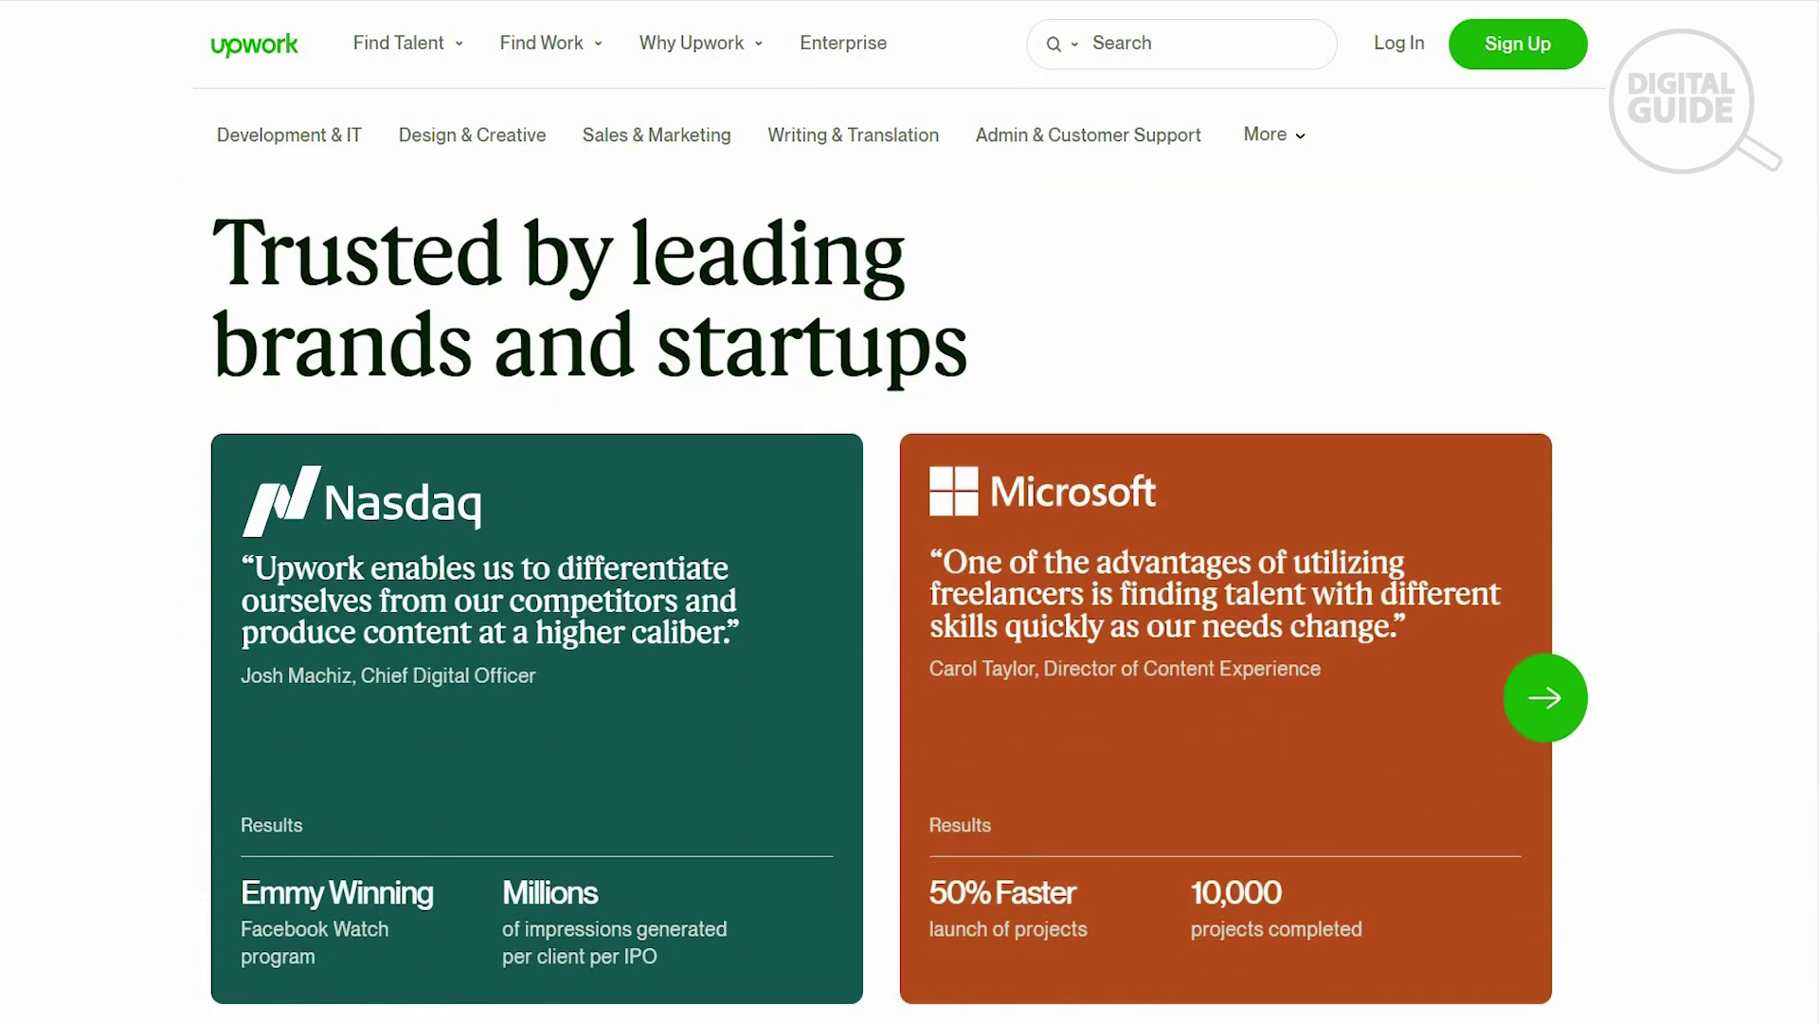
scroll(910, 578, down, 6)
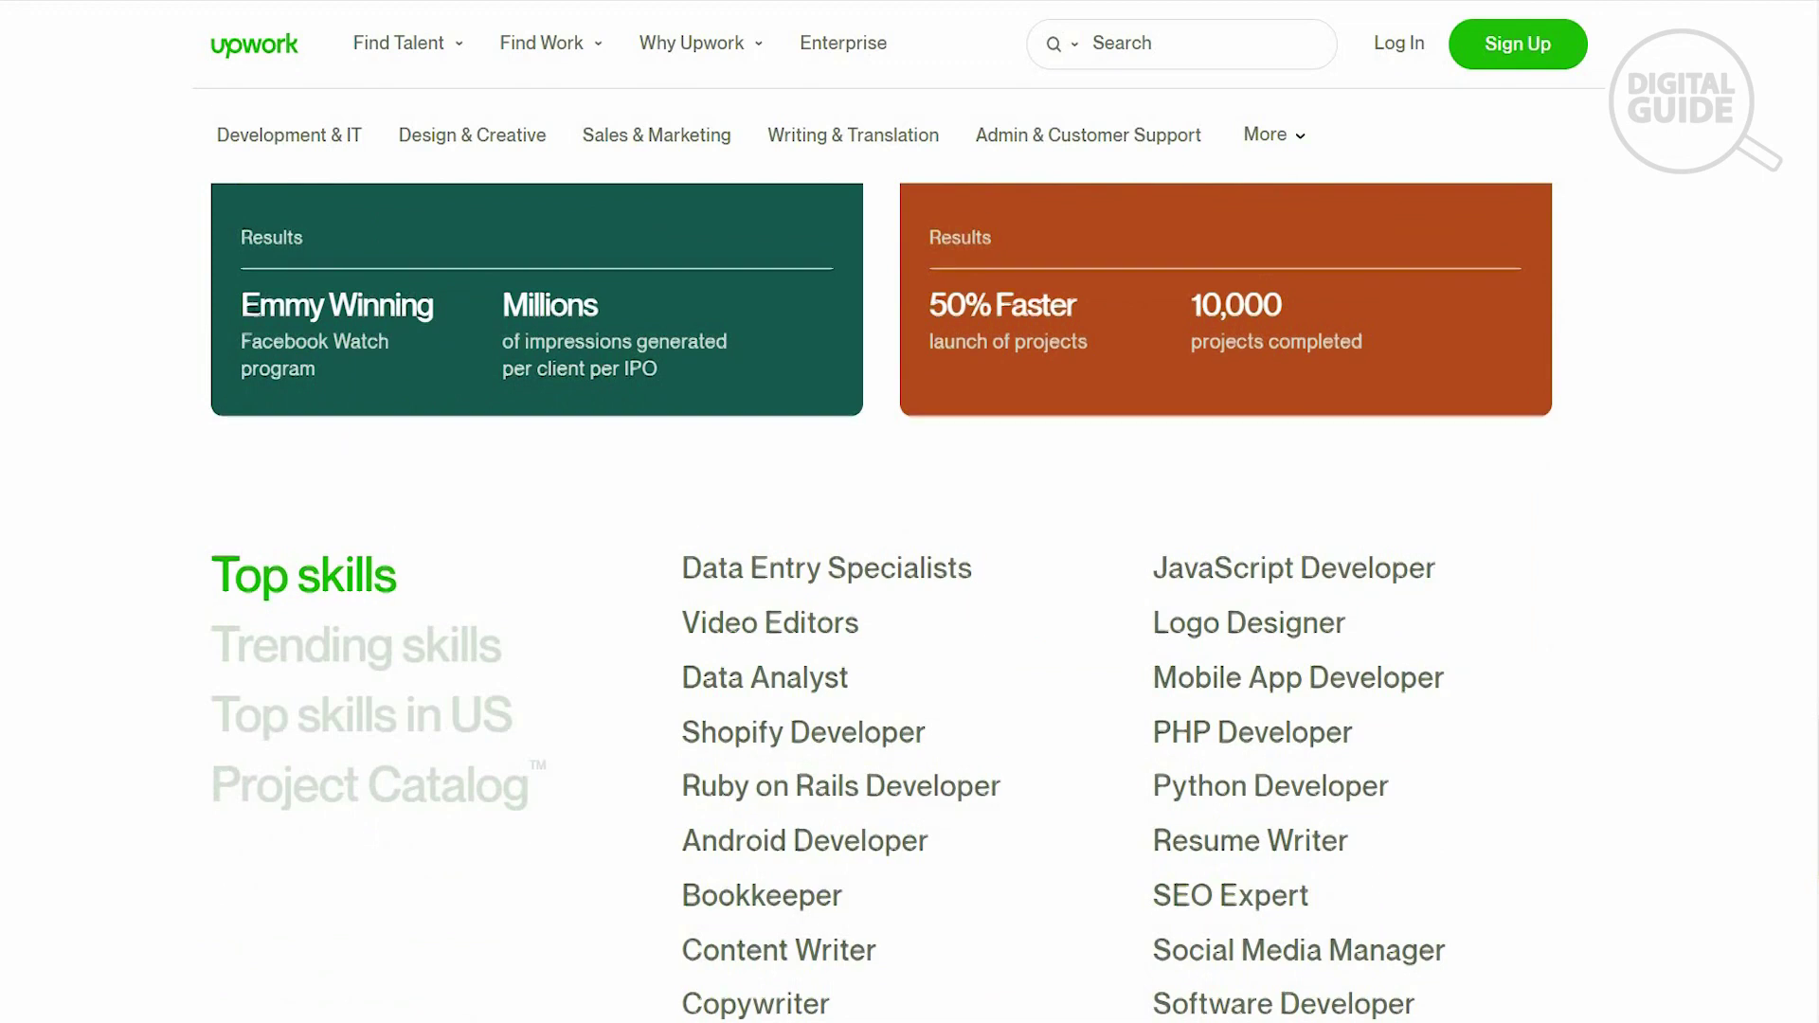
scroll(910, 578, down, 1)
scroll(910, 578, down, 1)
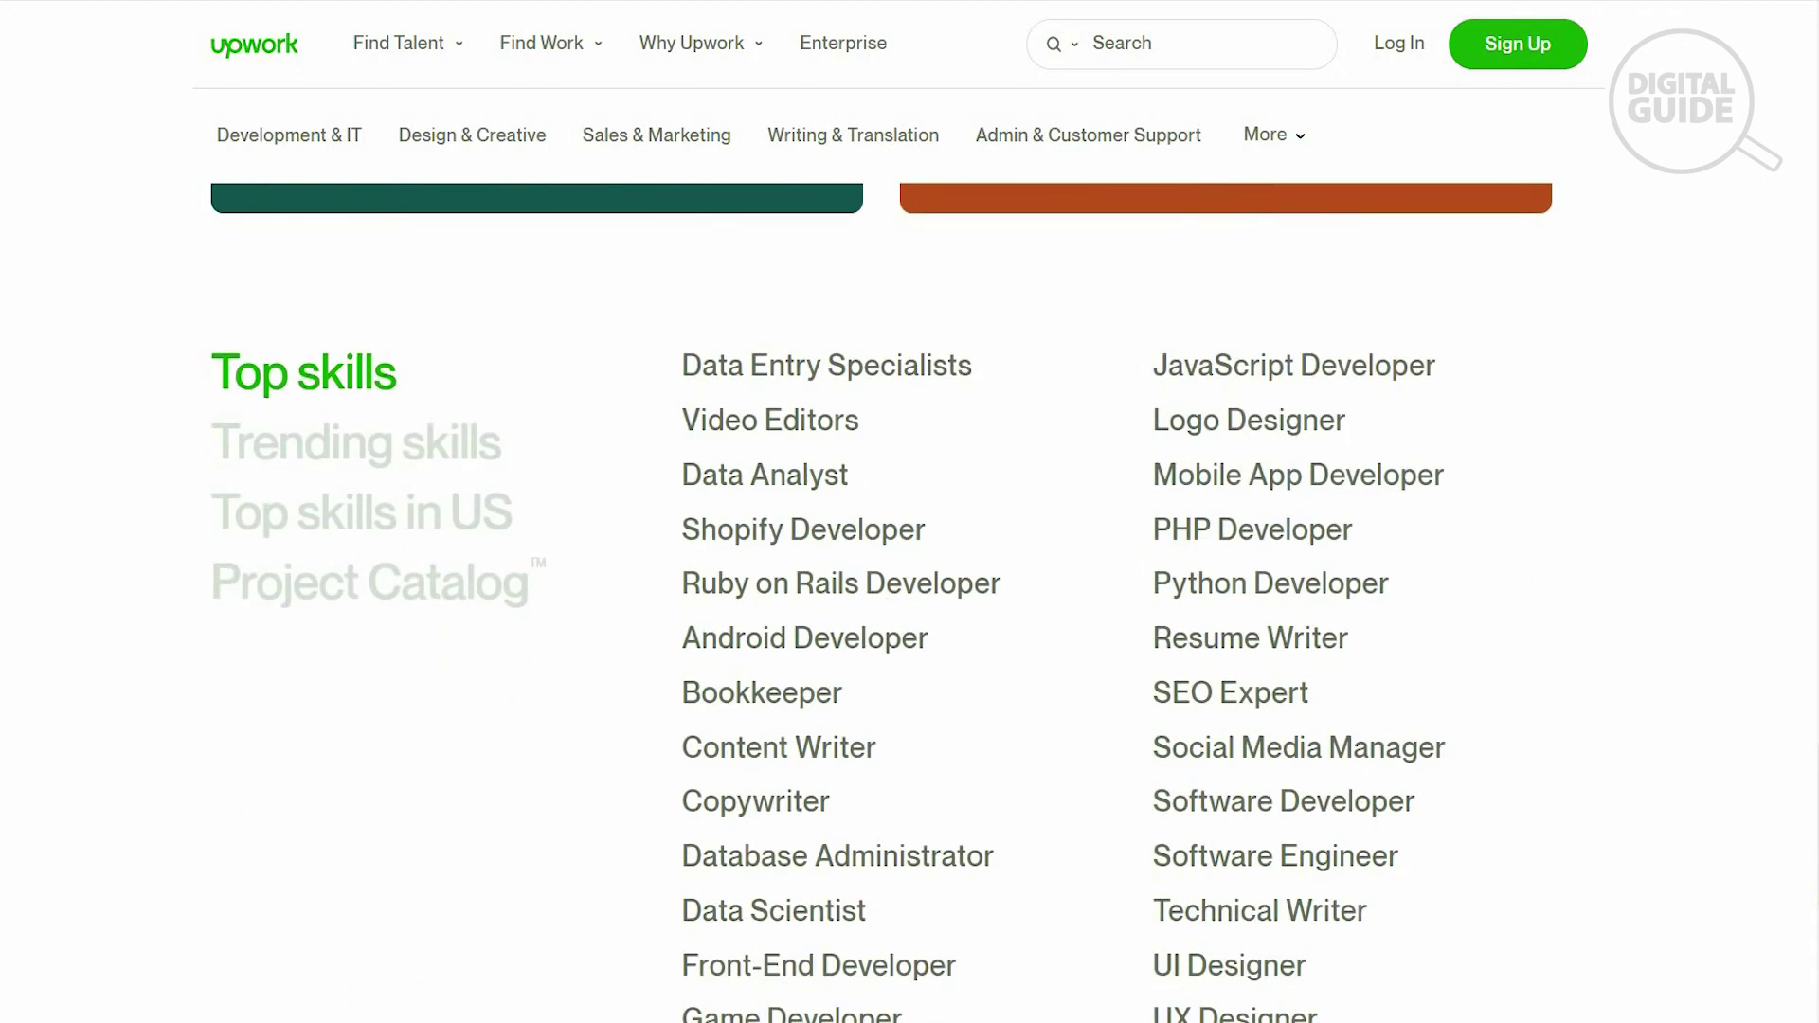
scroll(909, 578, down, 1)
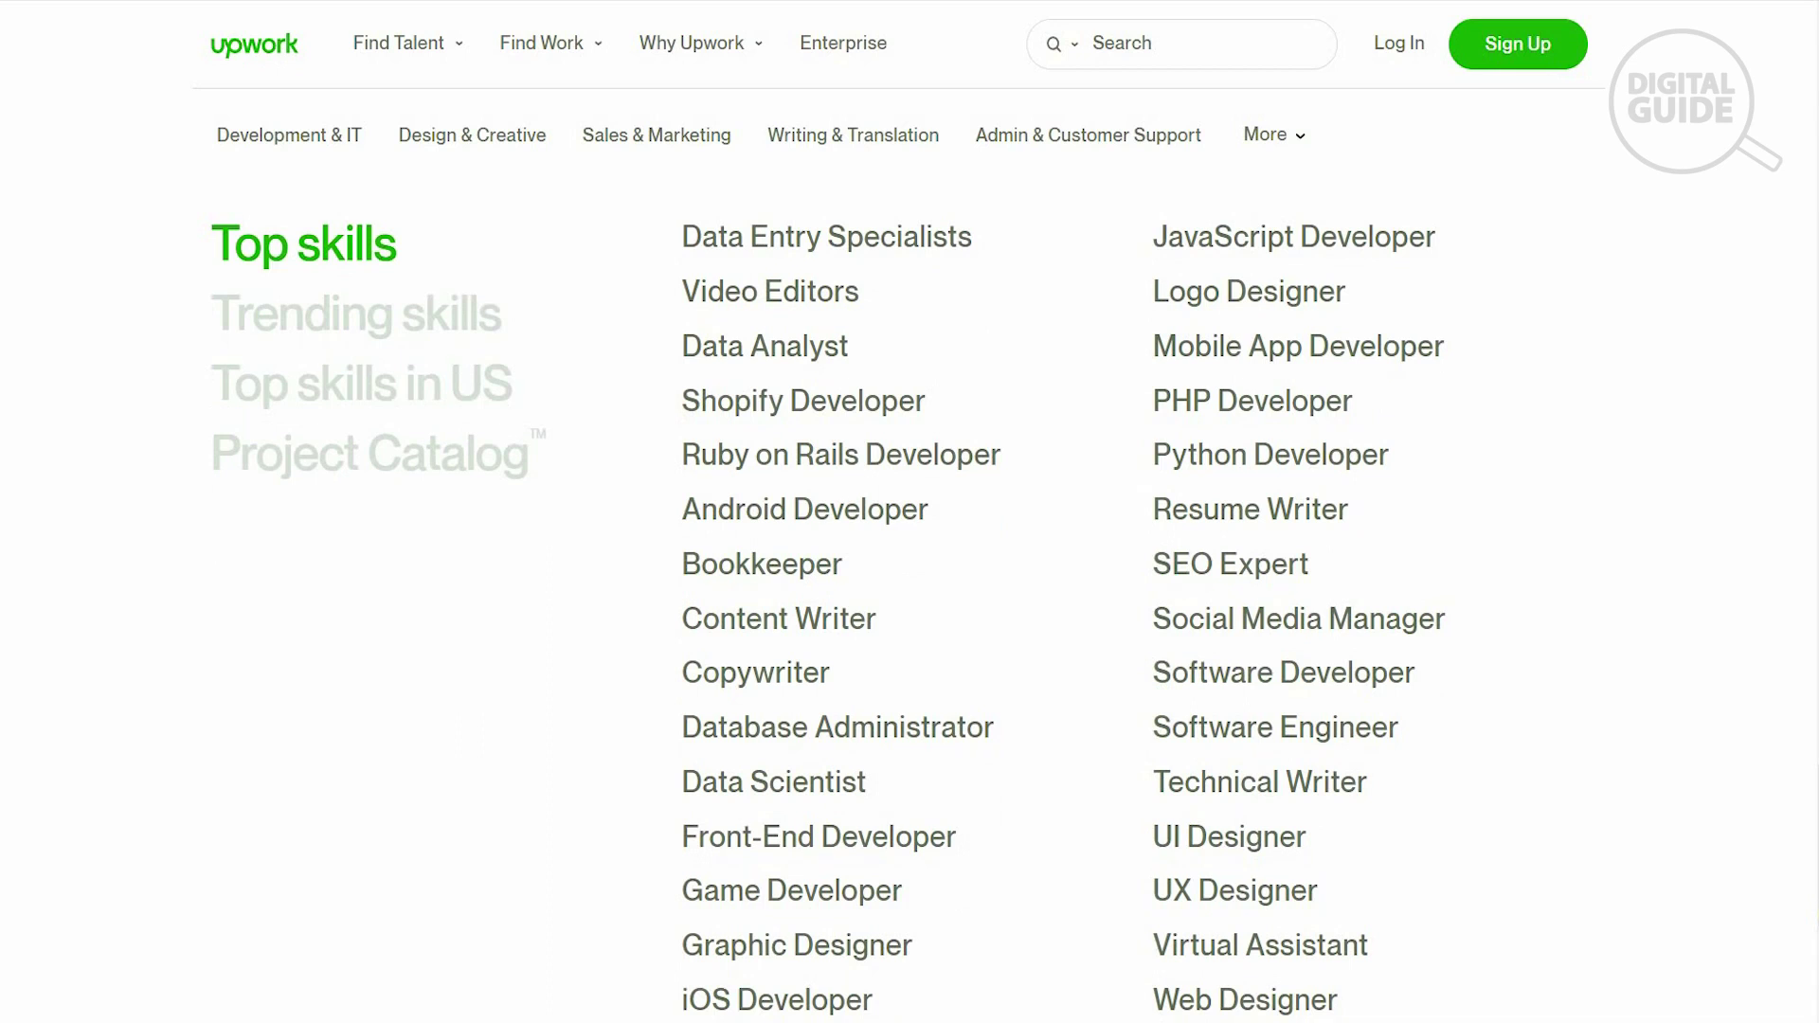
scroll(909, 578, down, 1)
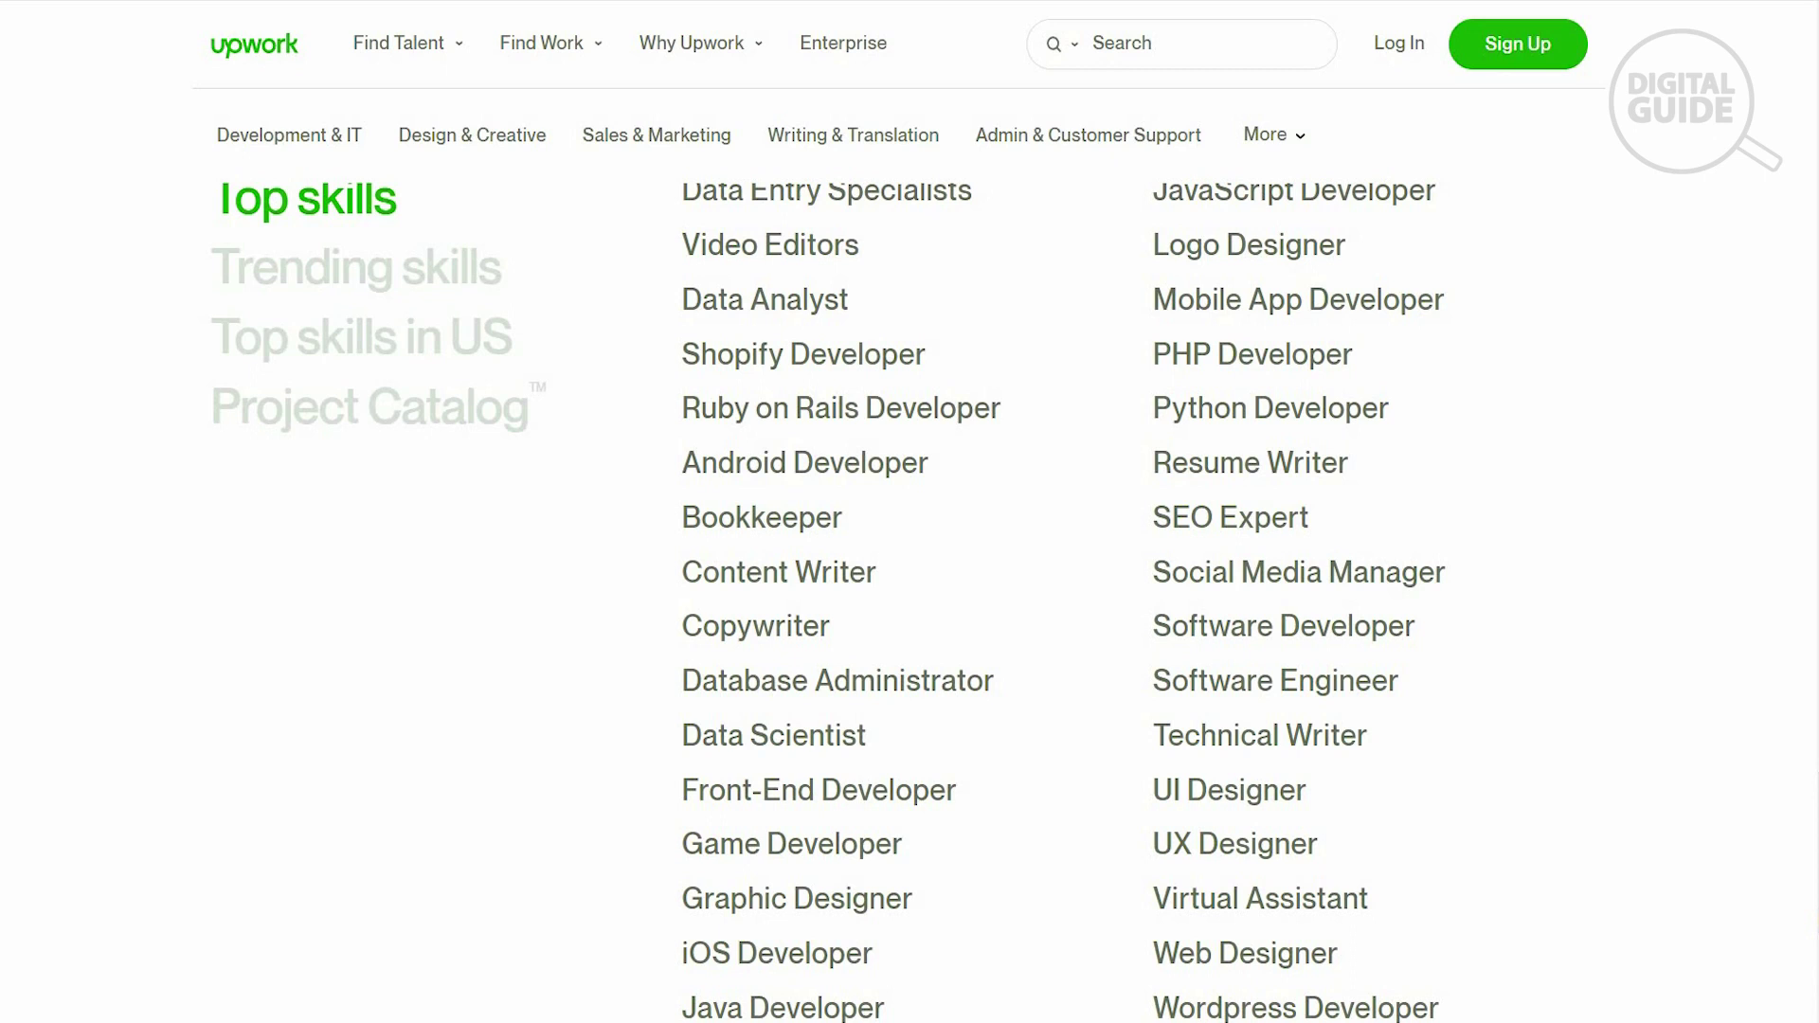
scroll(909, 578, down, 1)
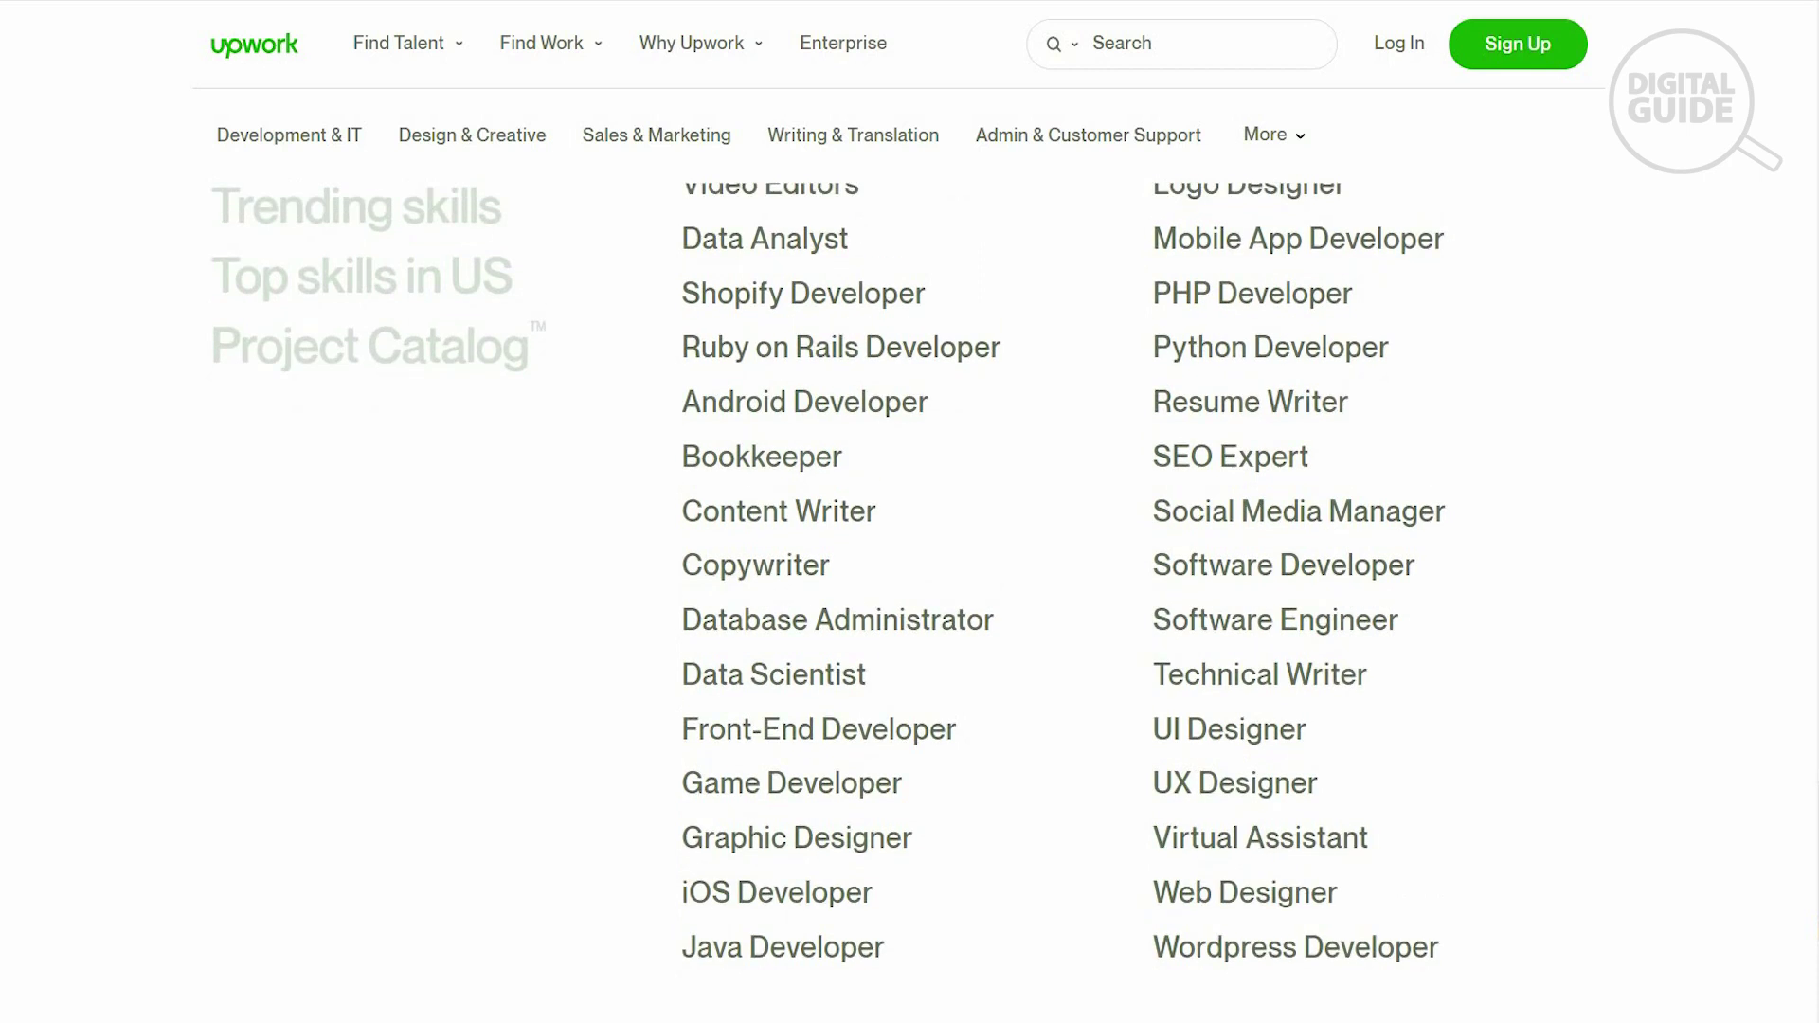
scroll(909, 578, down, 1)
scroll(828, 583, up, 1)
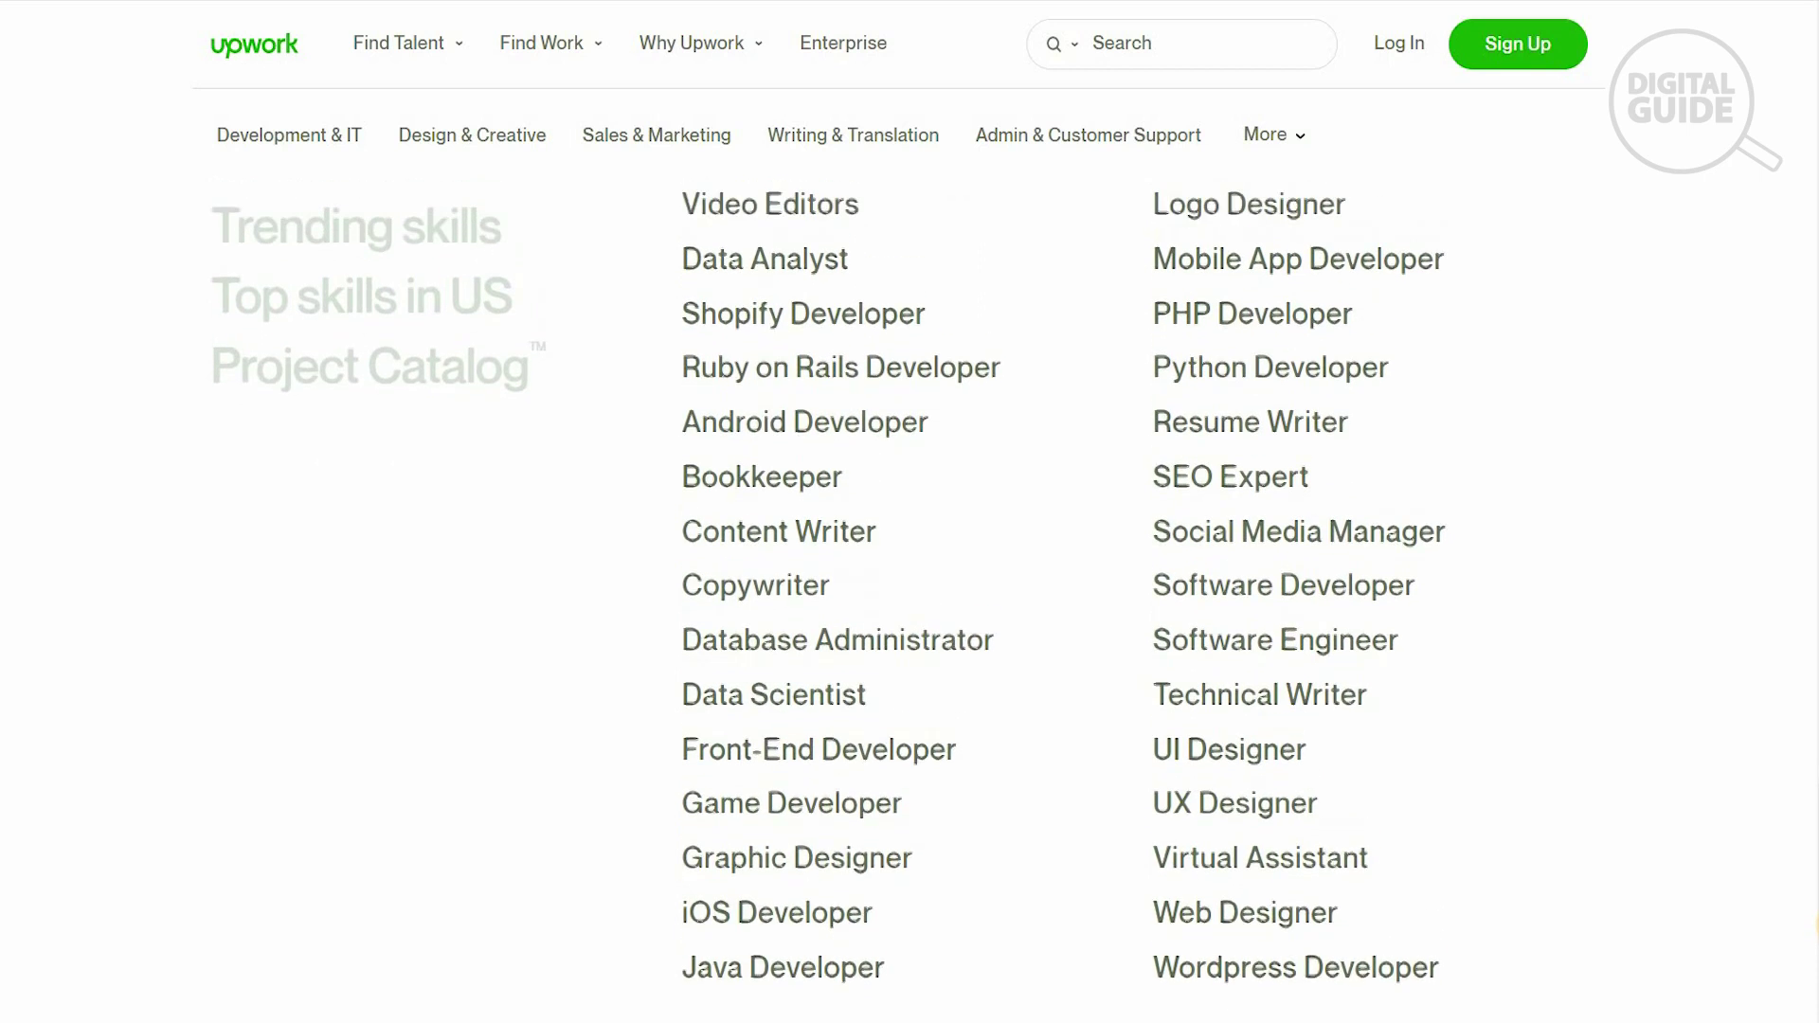
scroll(828, 583, down, 1)
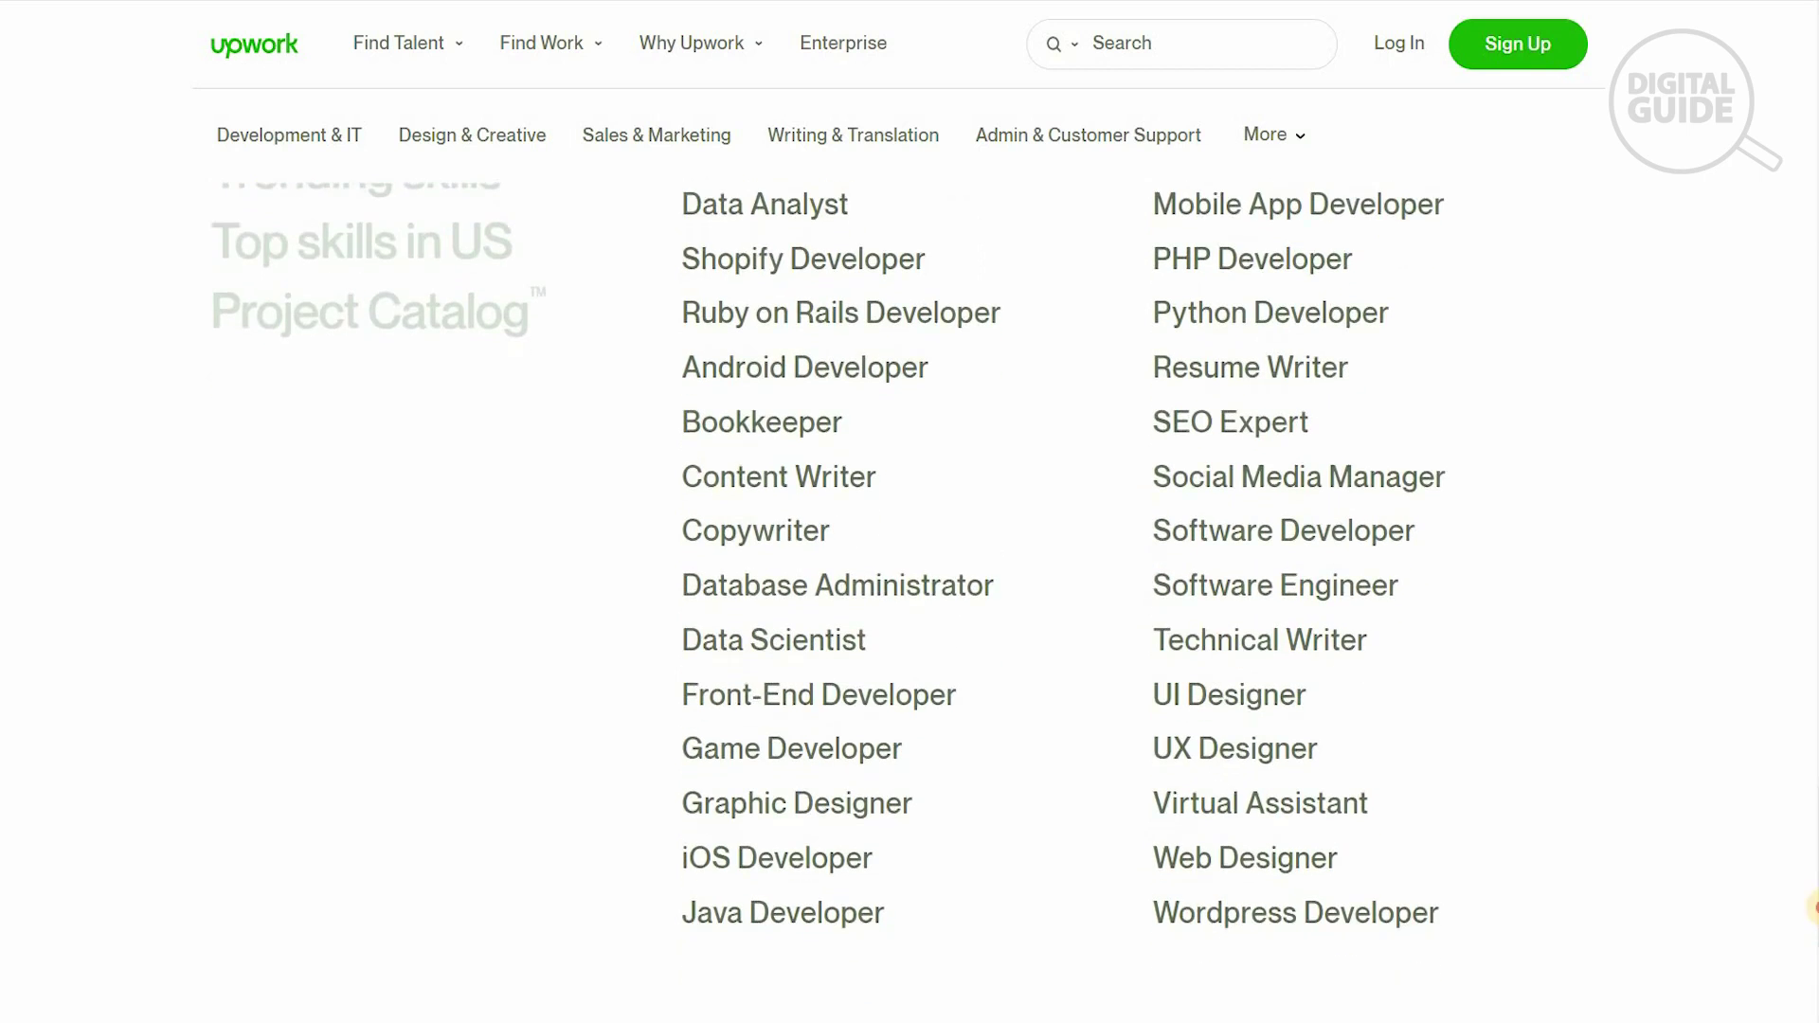
scroll(828, 583, up, 3)
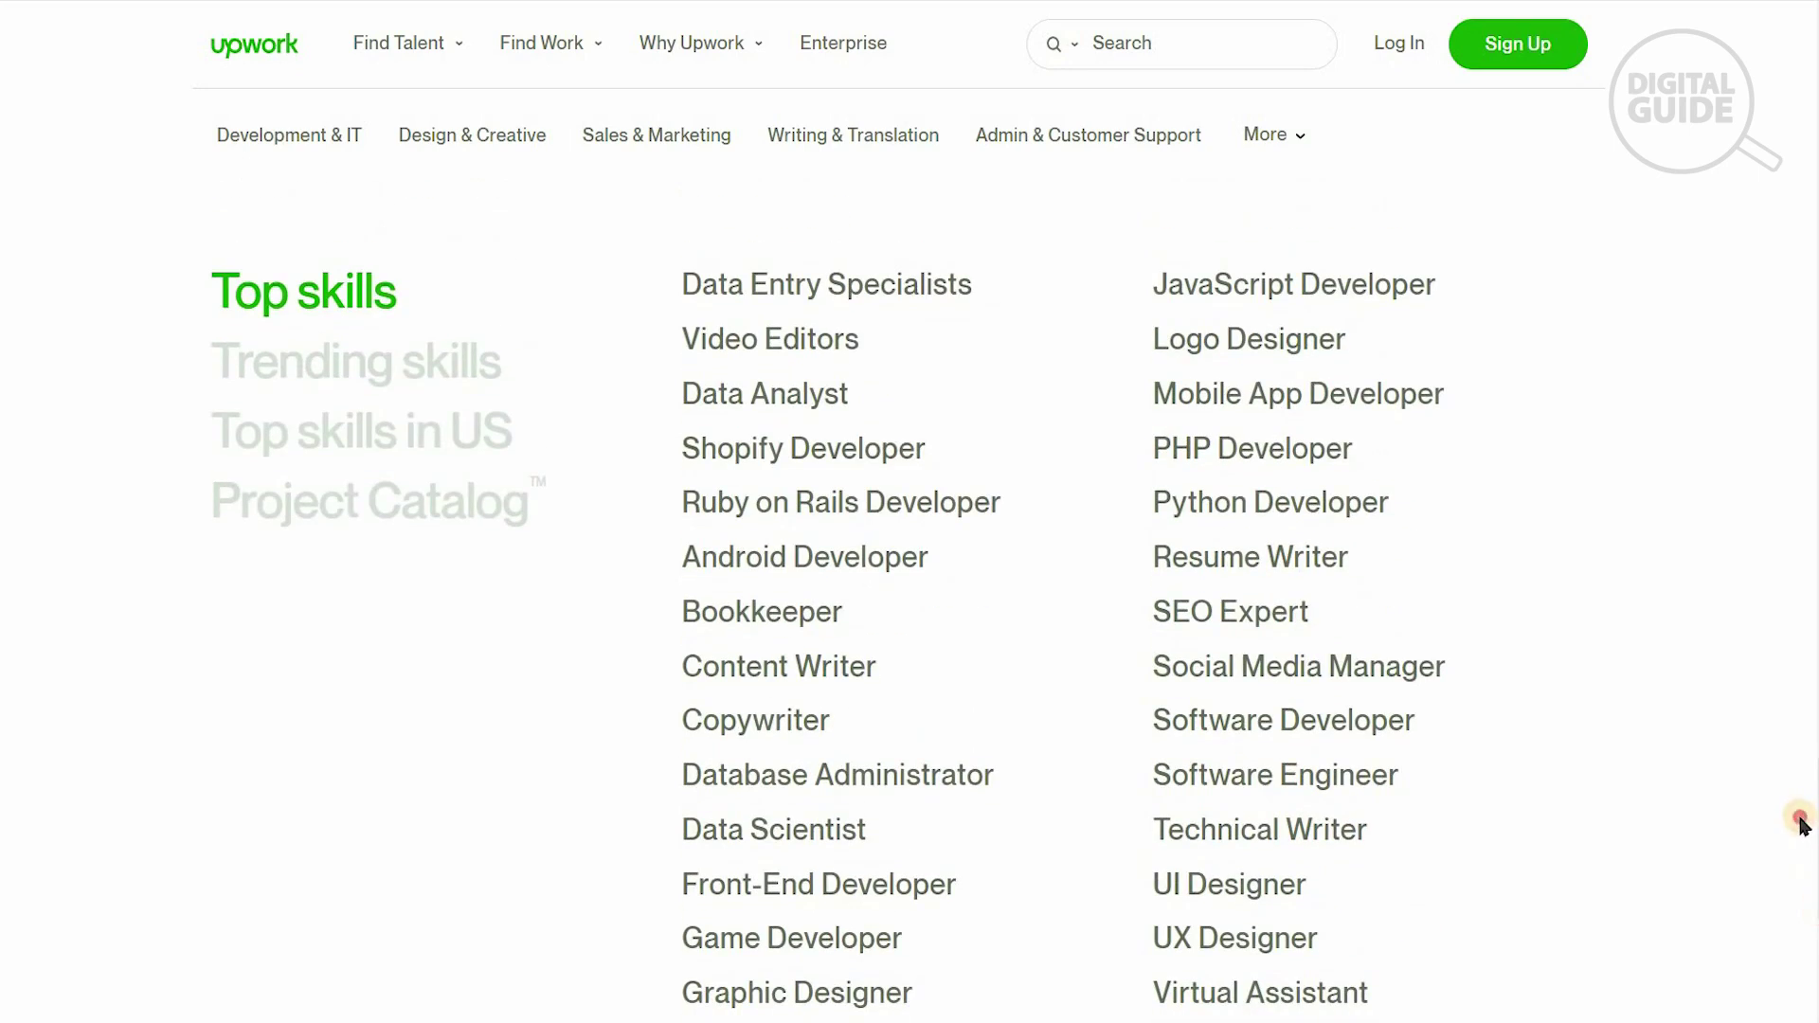
scroll(1776, 720, up, 5)
scroll(1777, 635, up, 15)
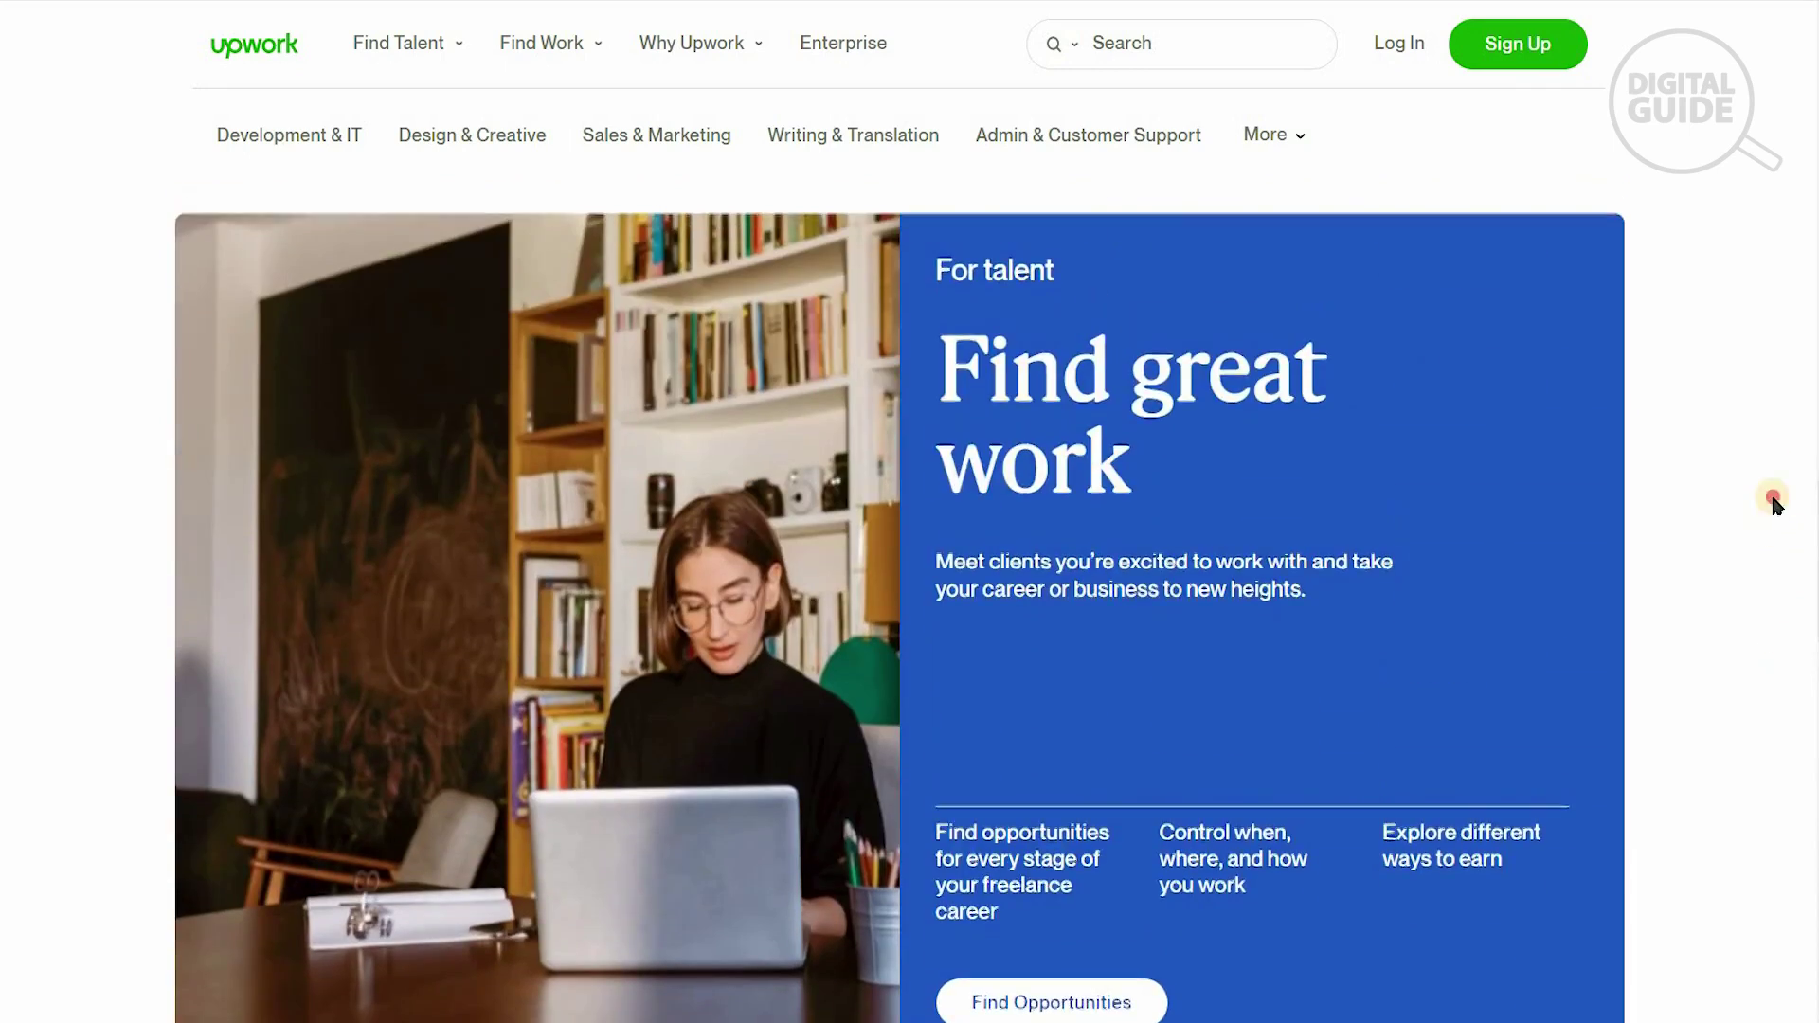
scroll(1774, 248, up, 15)
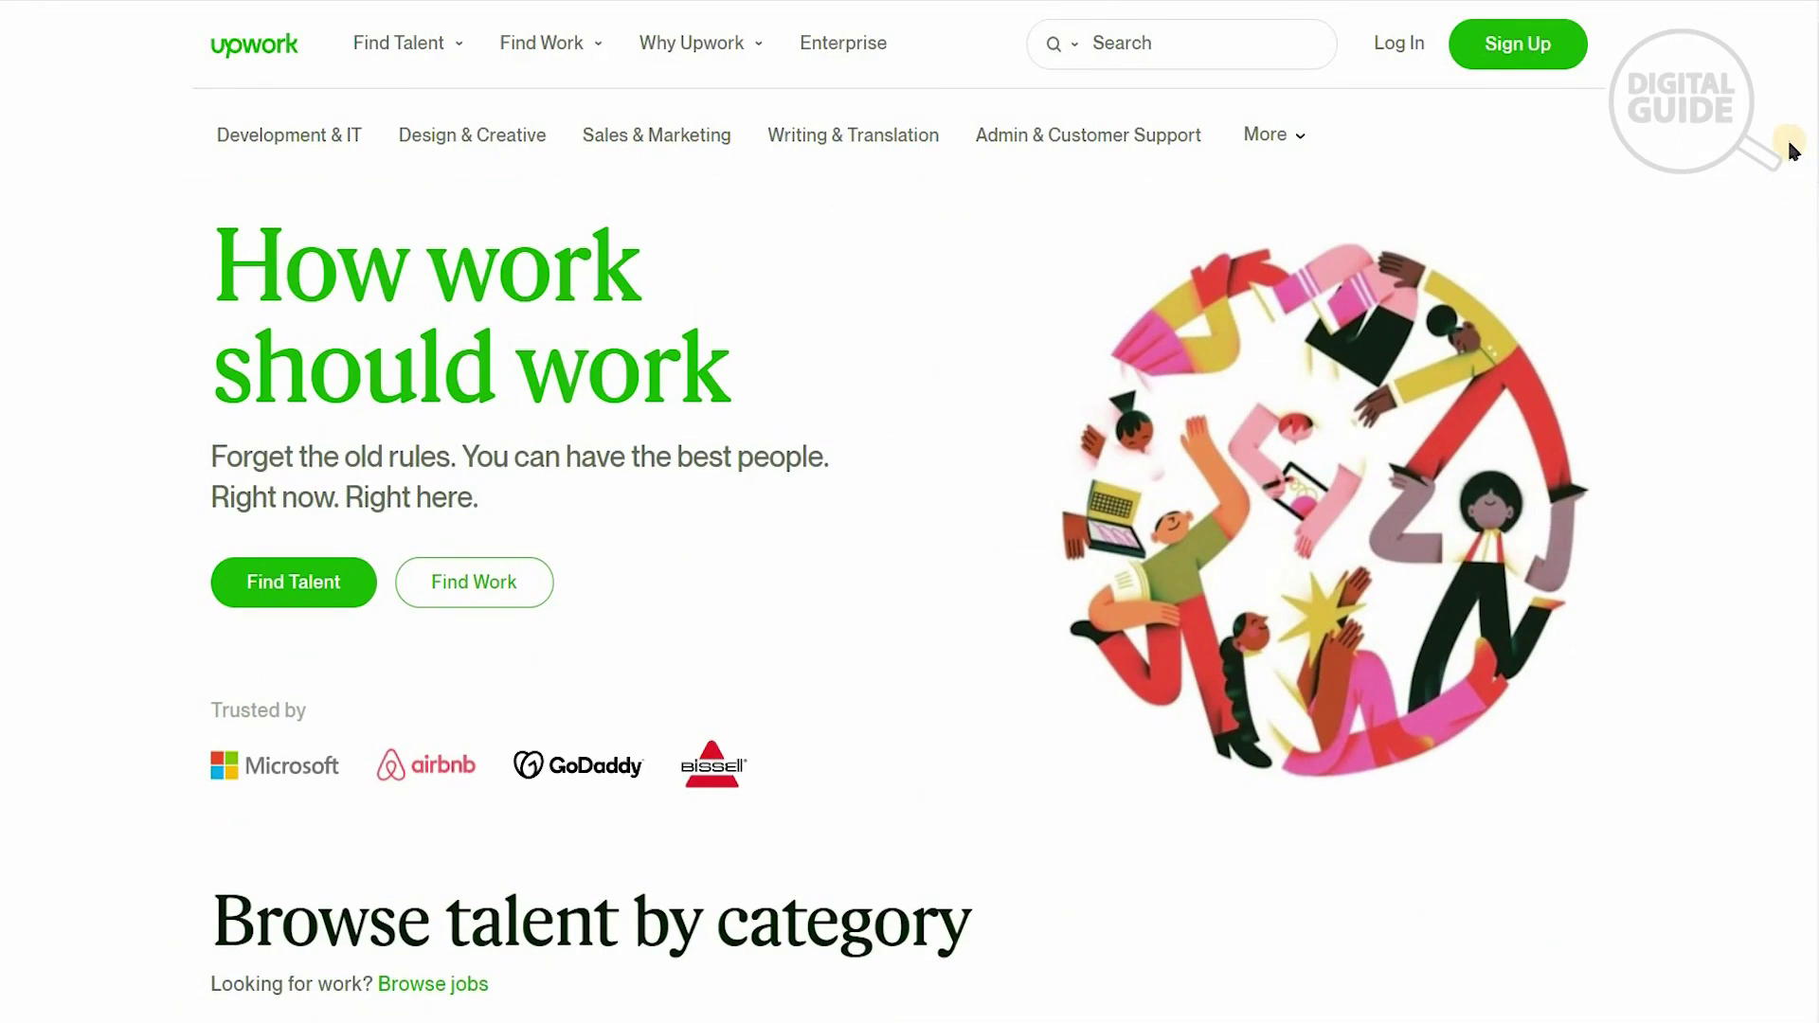
Start Sign Up and choose 'I'm a freelancer, looking for work'.
click(1538, 52)
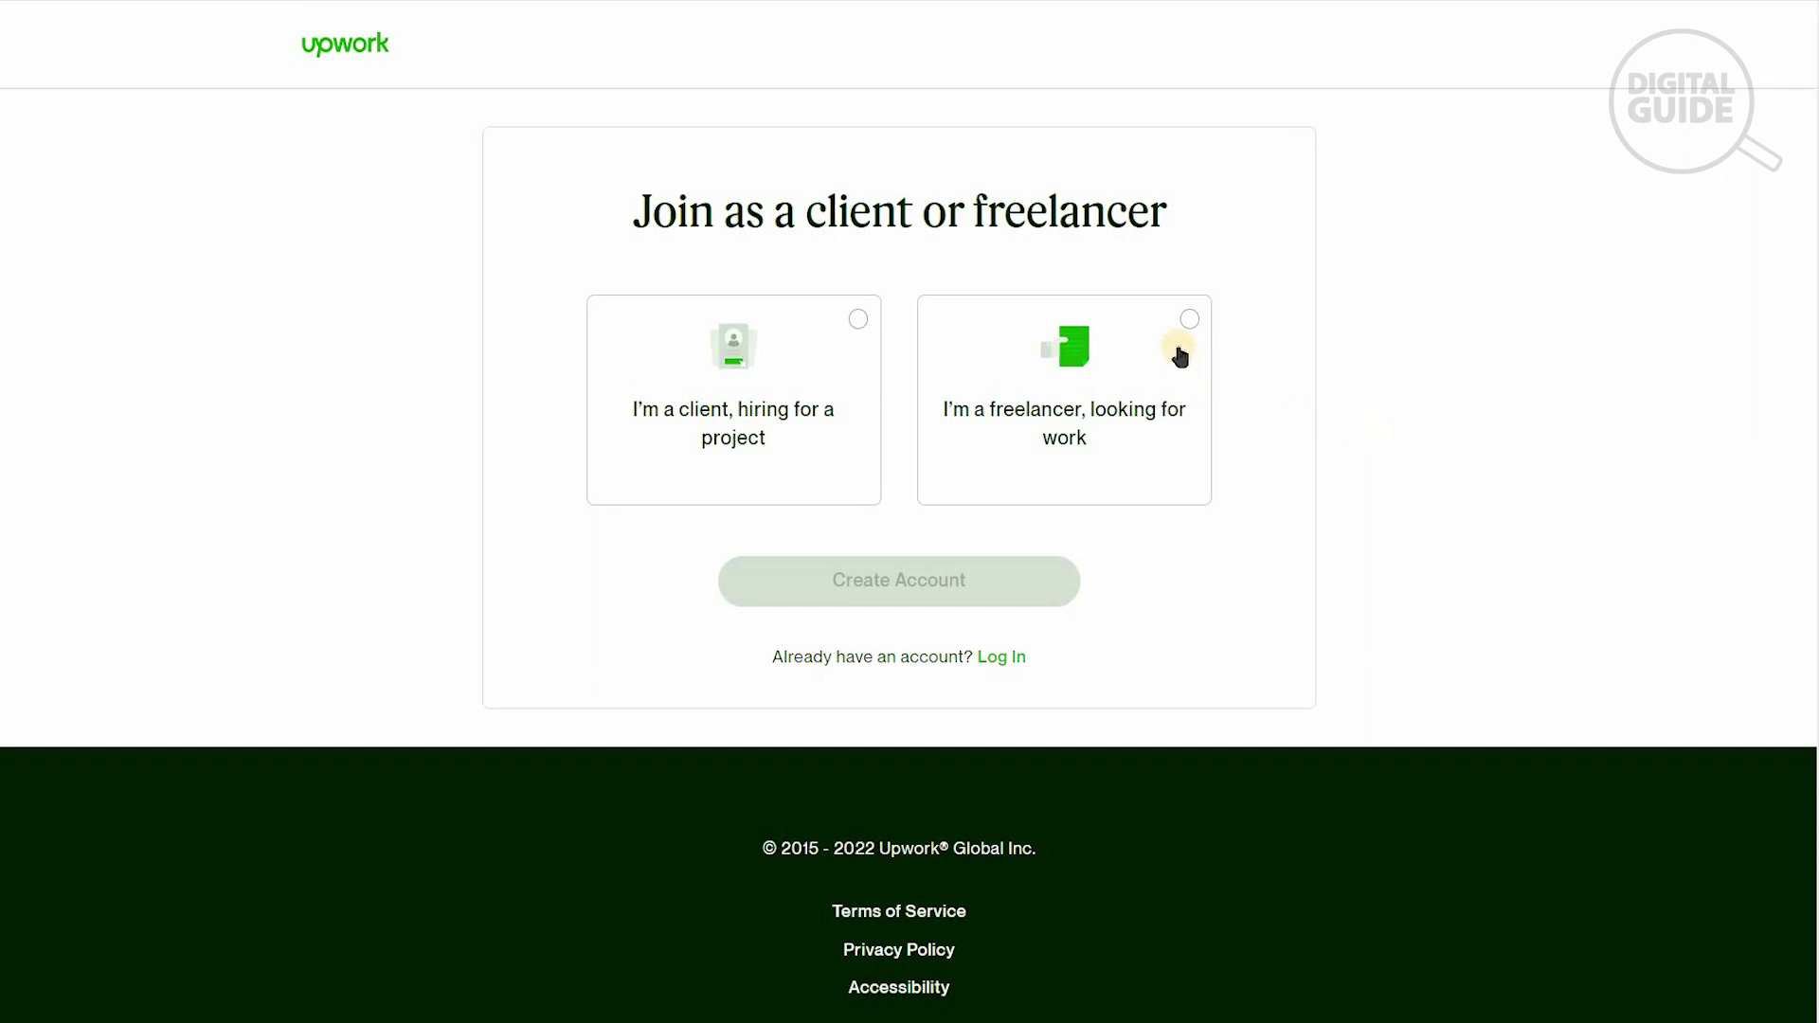
click(1099, 469)
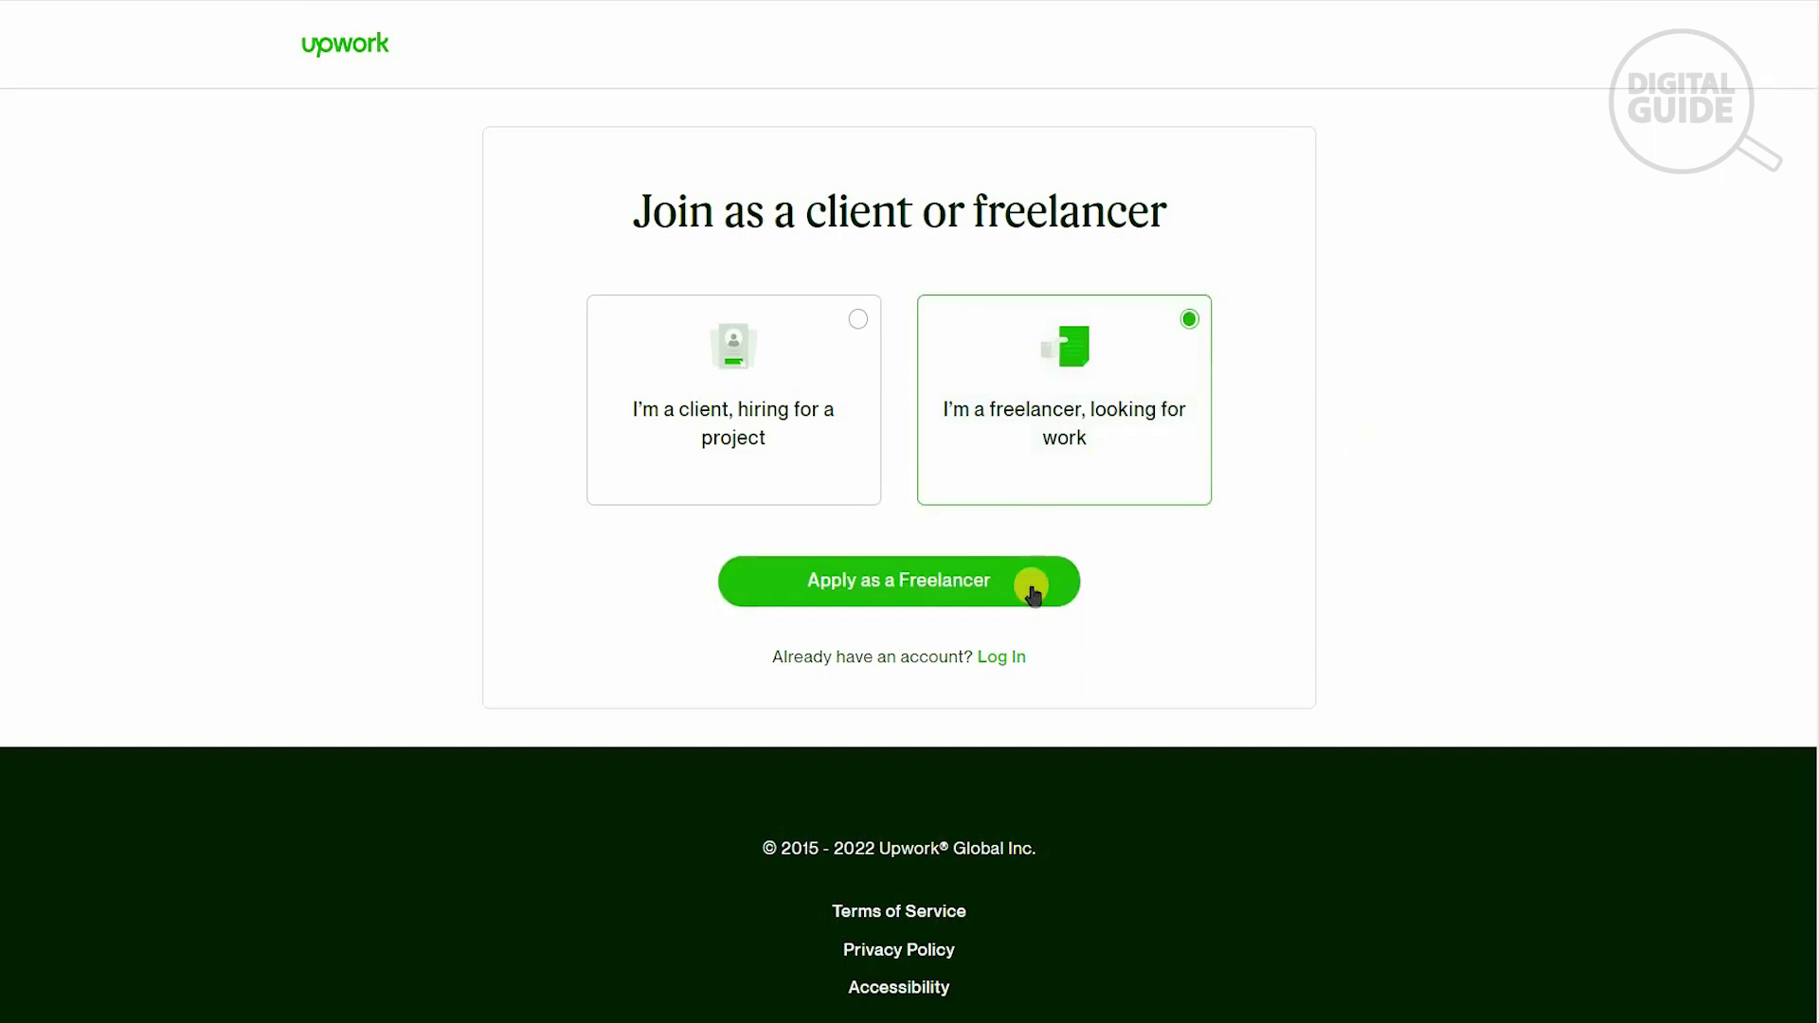
Continue to the freelancer sign-up form and link it to a Google account.
click(1033, 598)
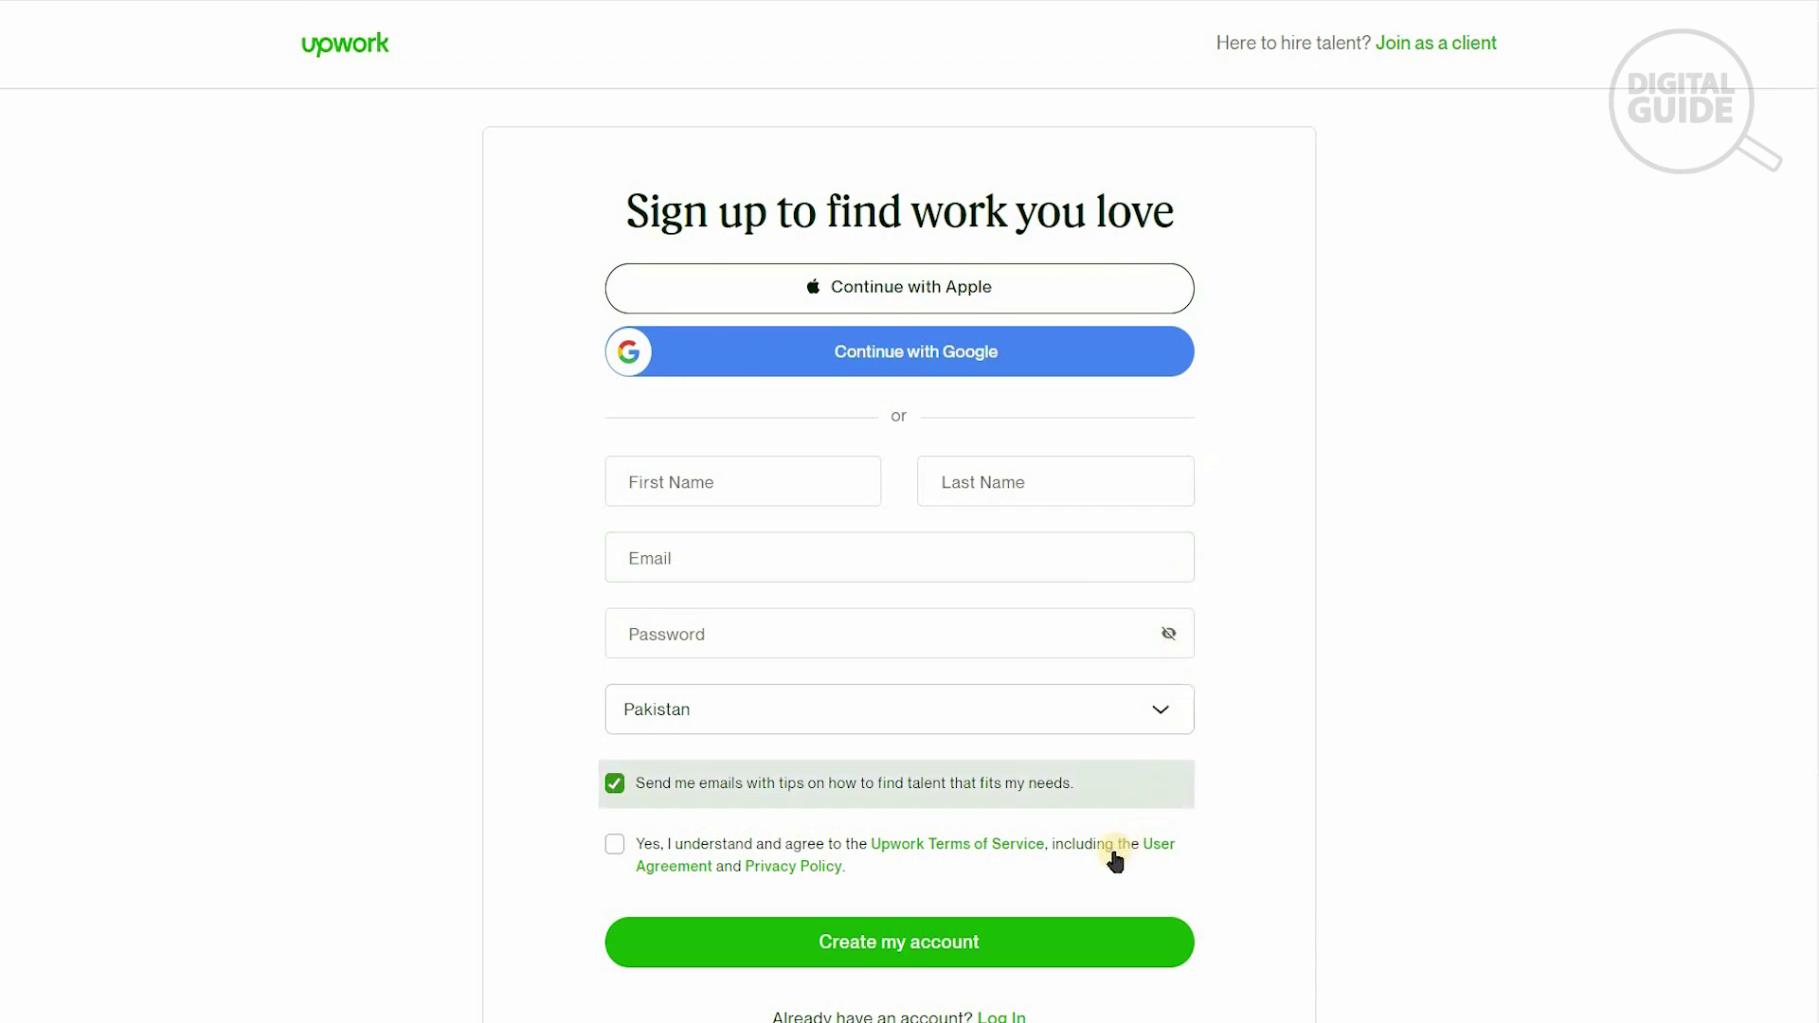
click(938, 365)
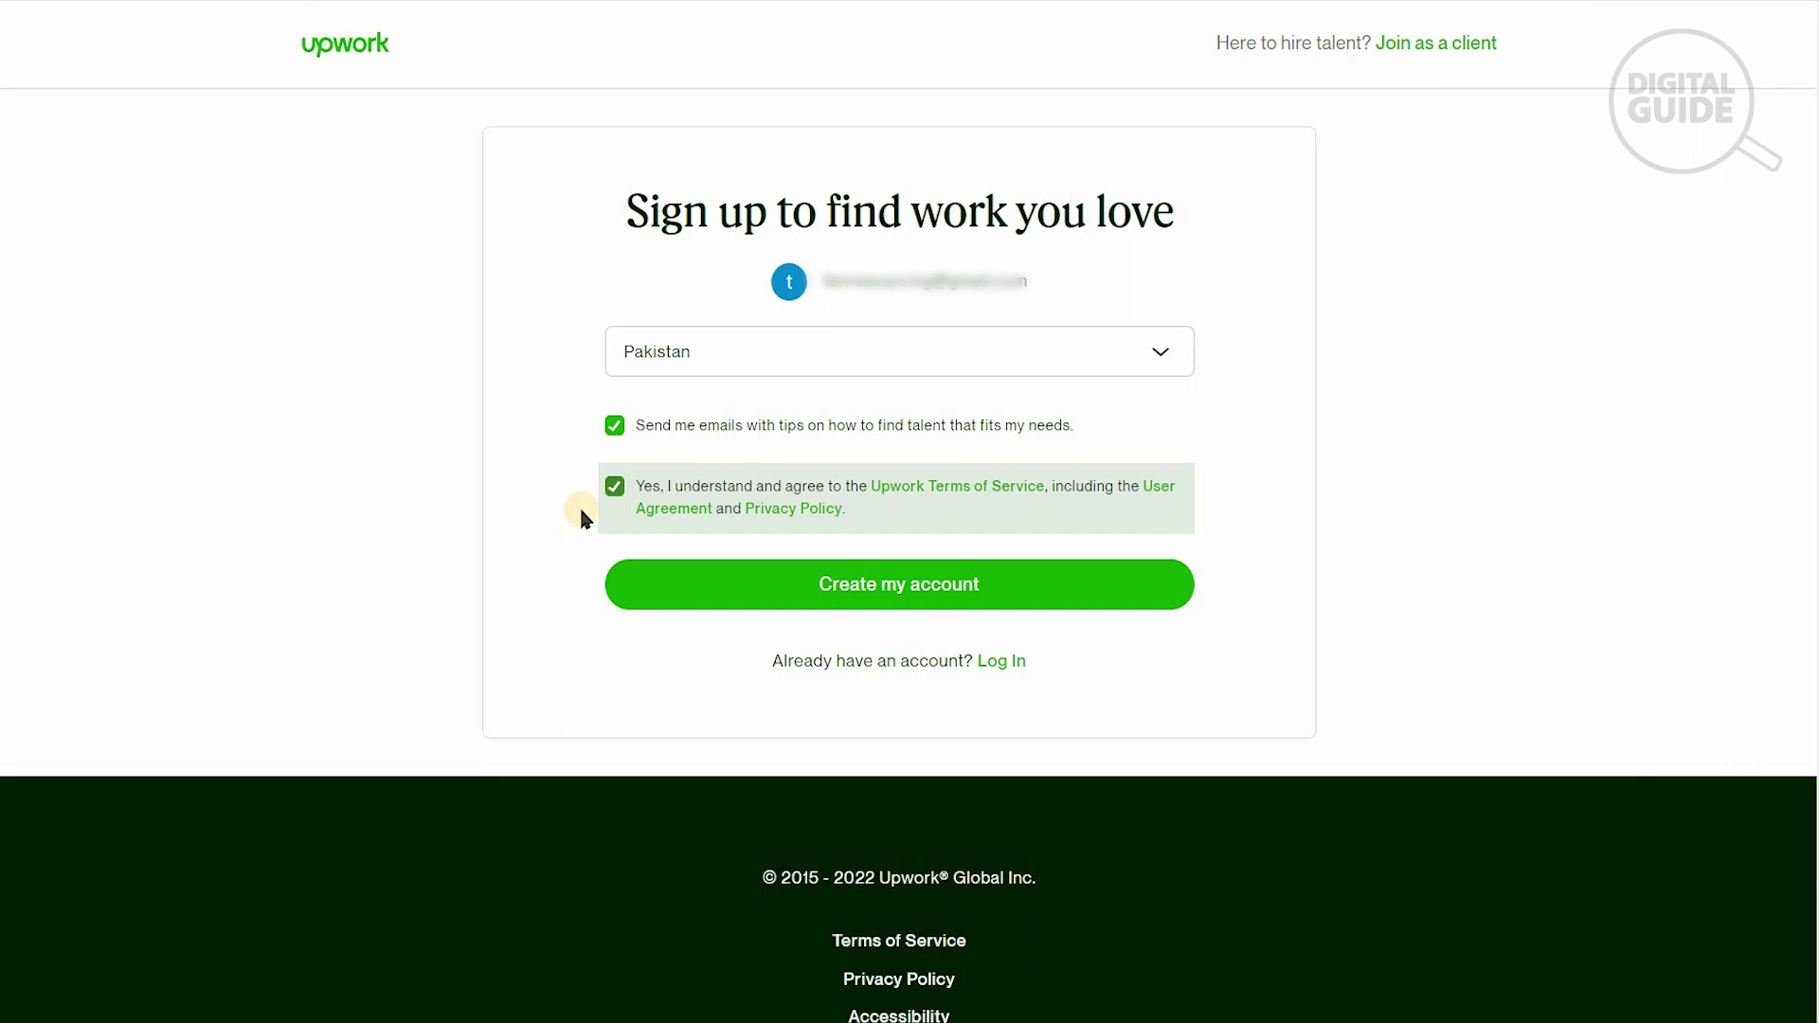
Submit the sign-up form with Create my account to reach the welcome page.
click(823, 595)
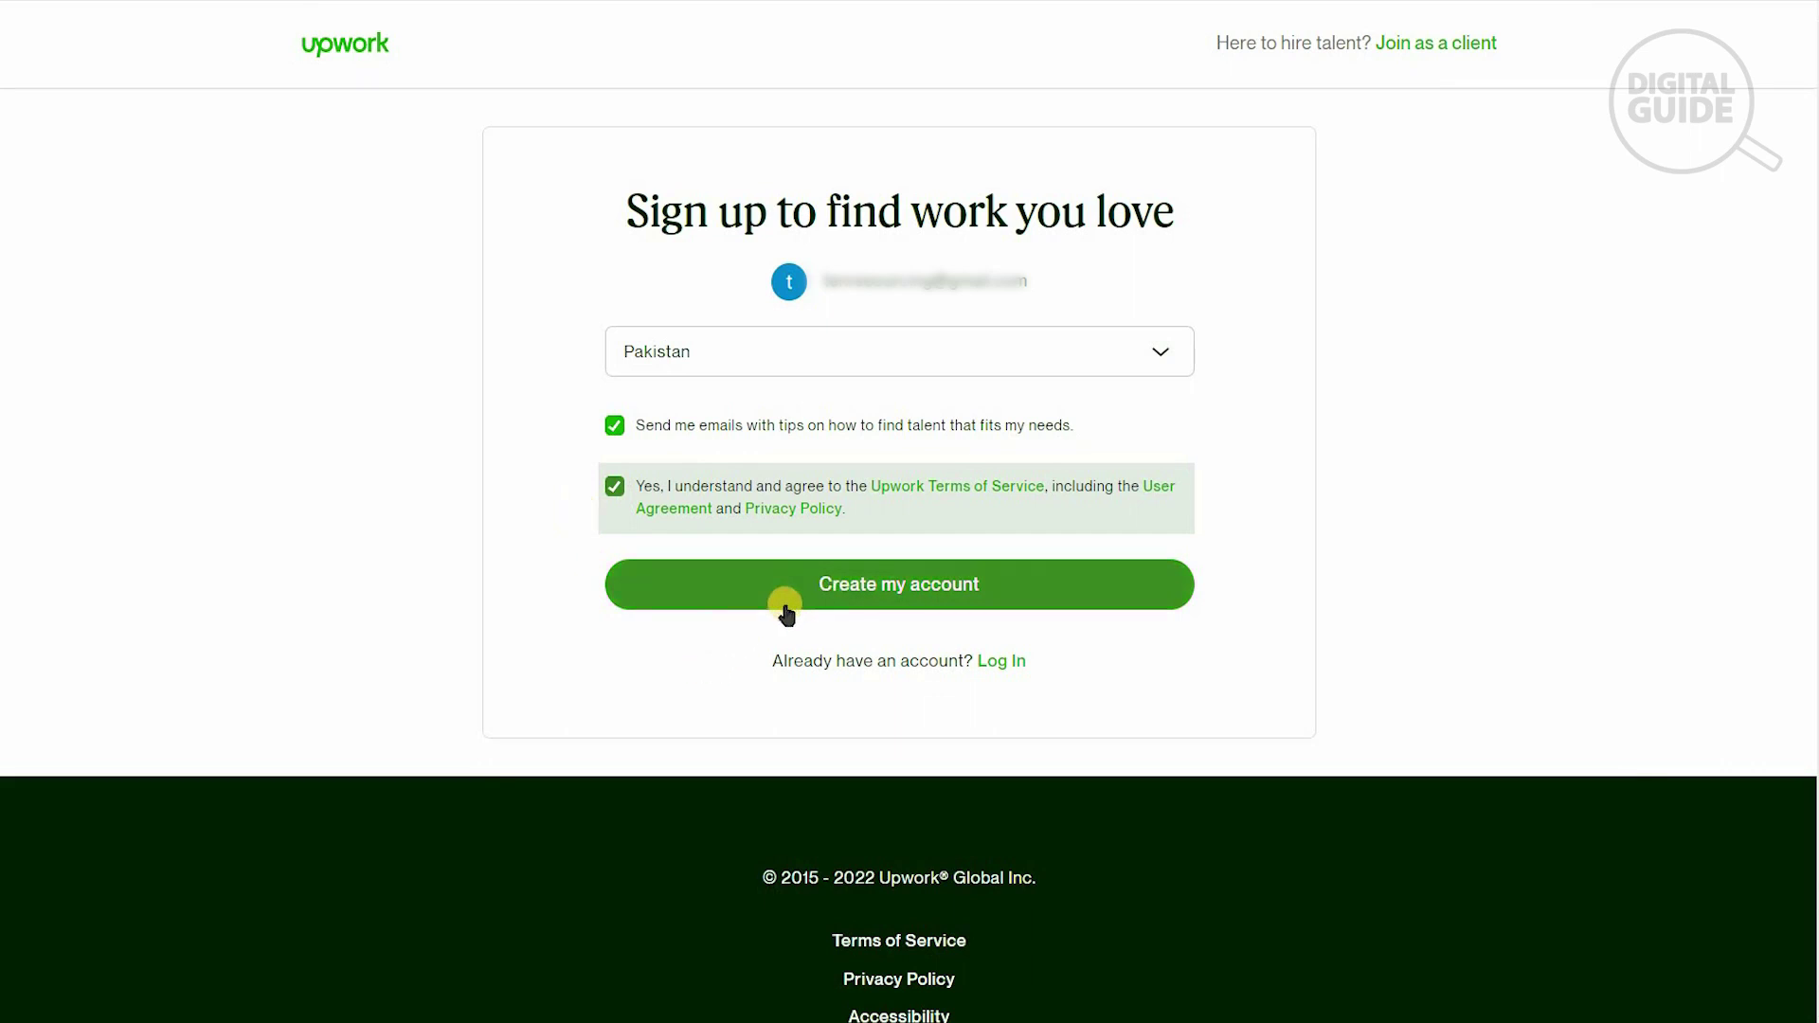
click(839, 595)
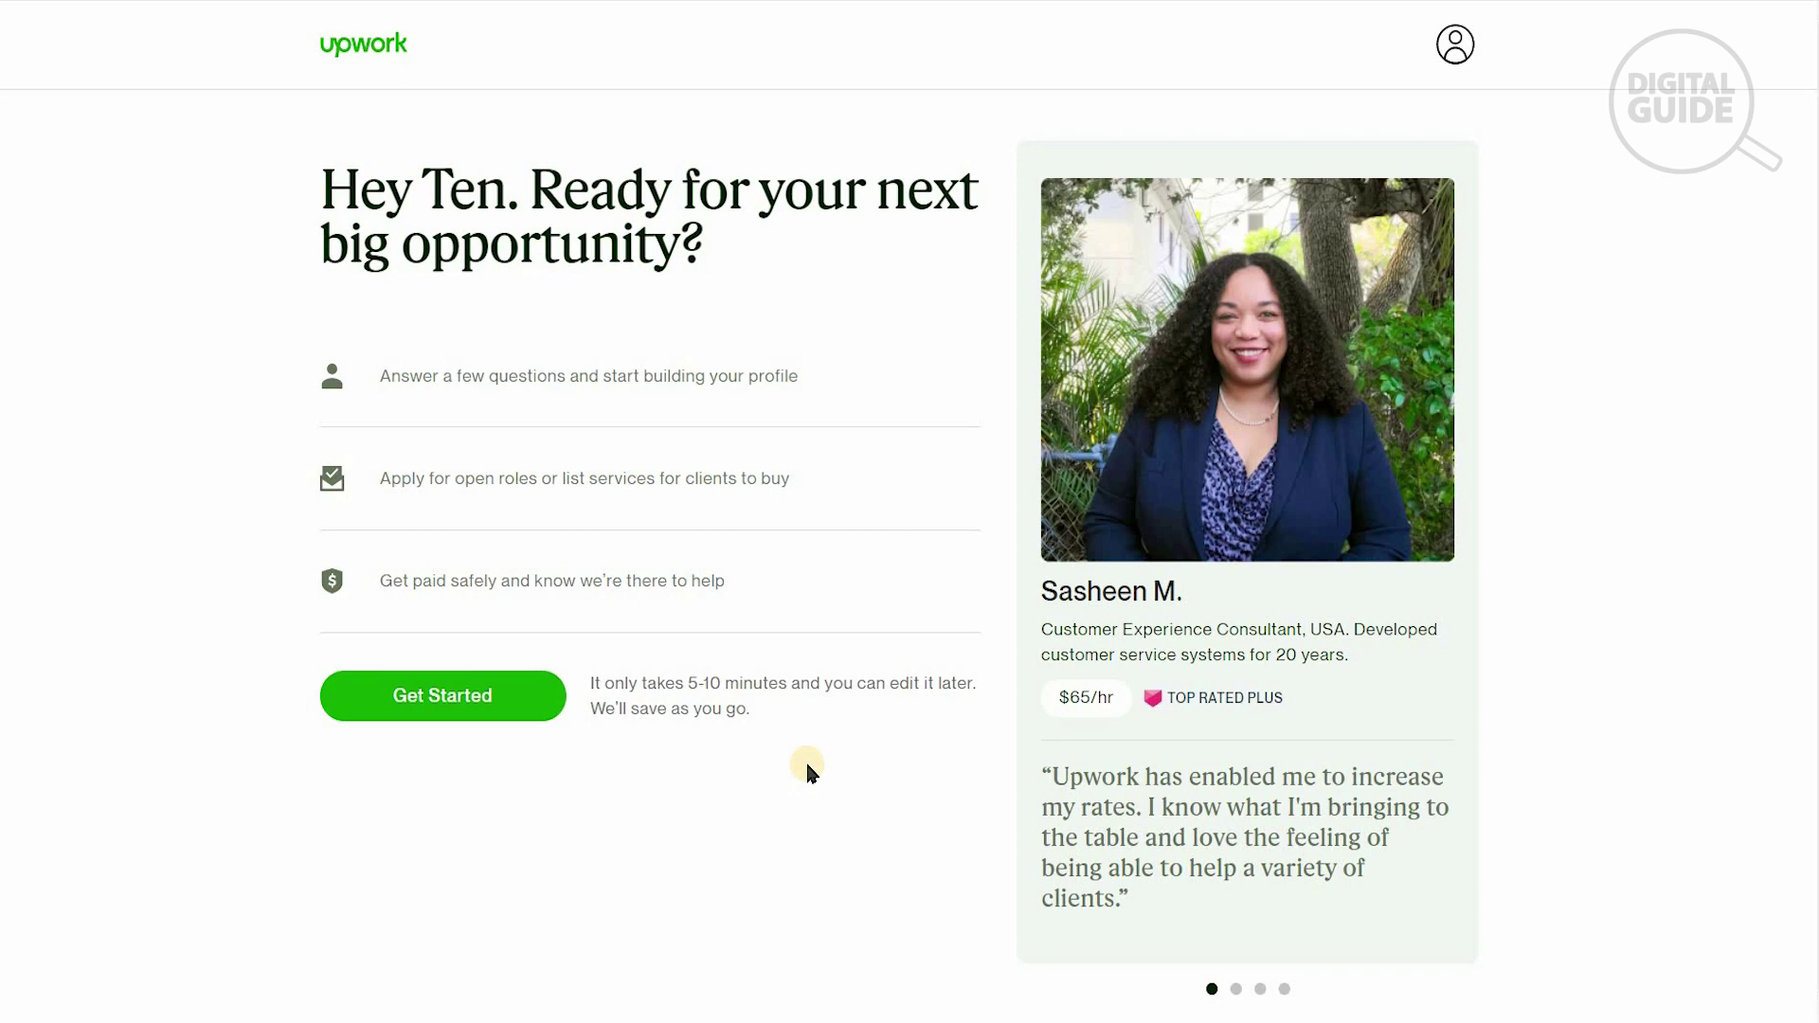
Answer intro questions: 'Nope: it's new to me', 'To earn my main income', find opportunities myself.
click(436, 694)
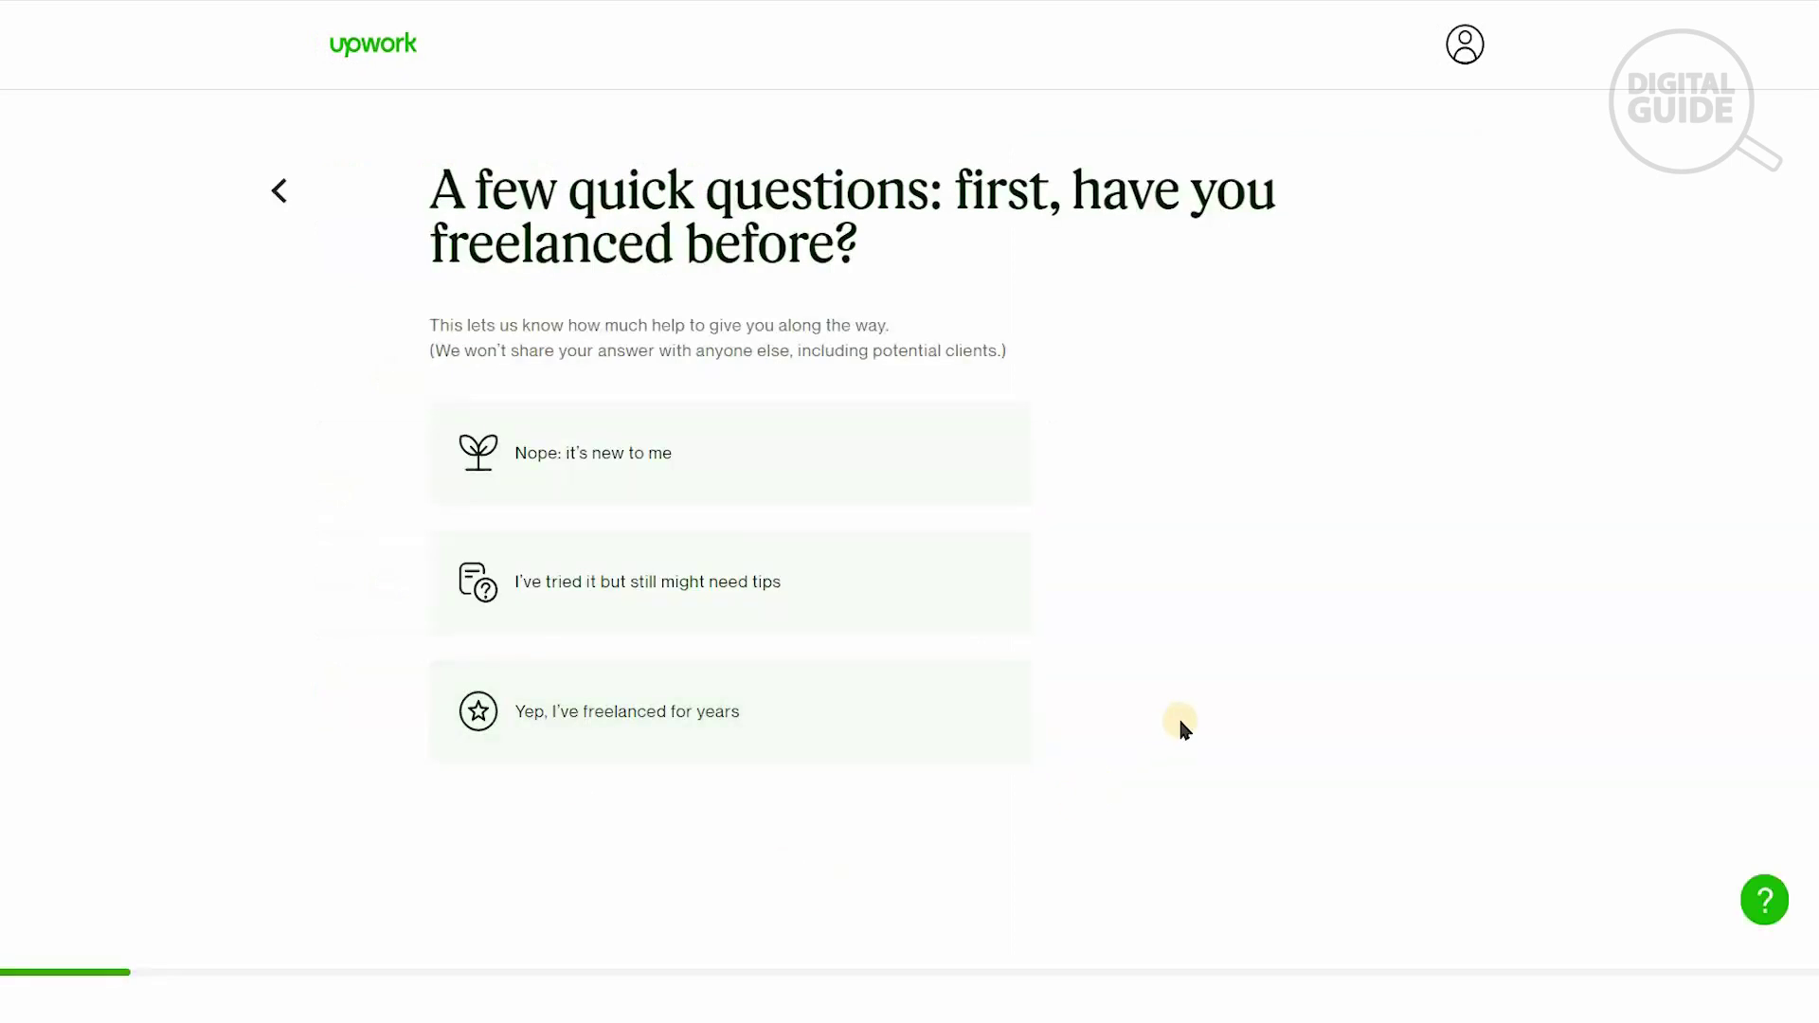
click(901, 484)
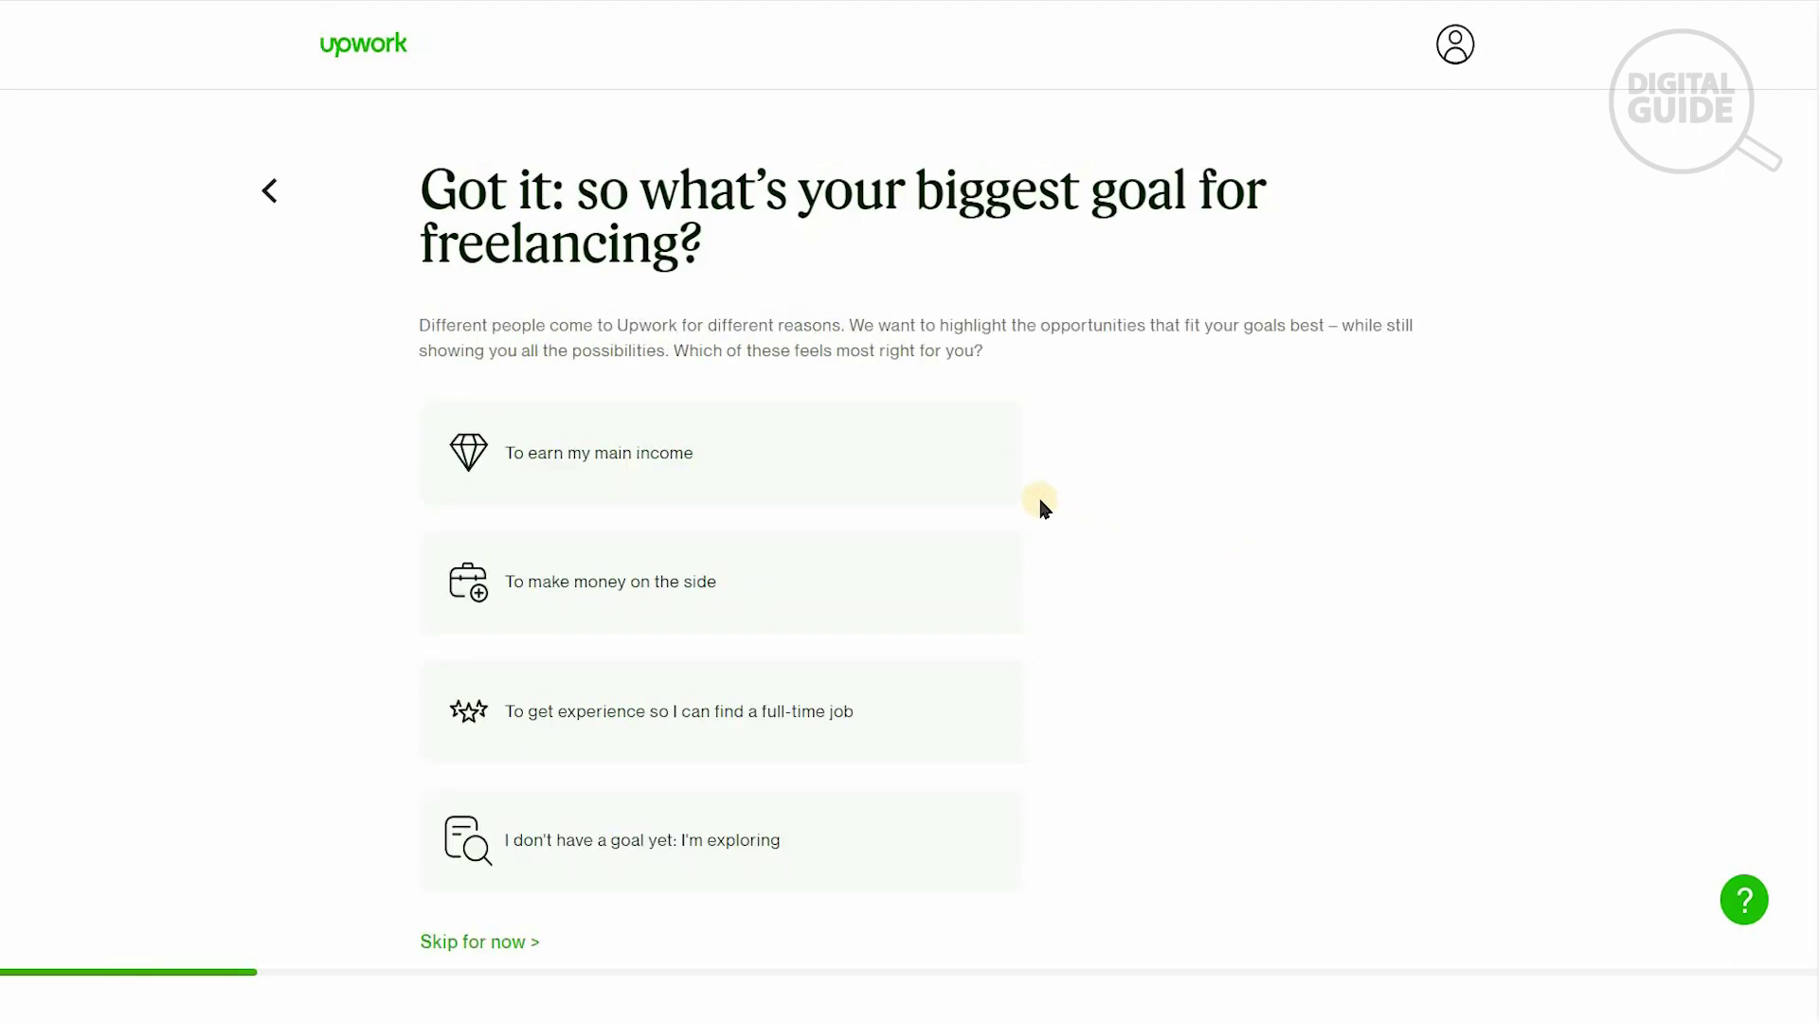
click(941, 479)
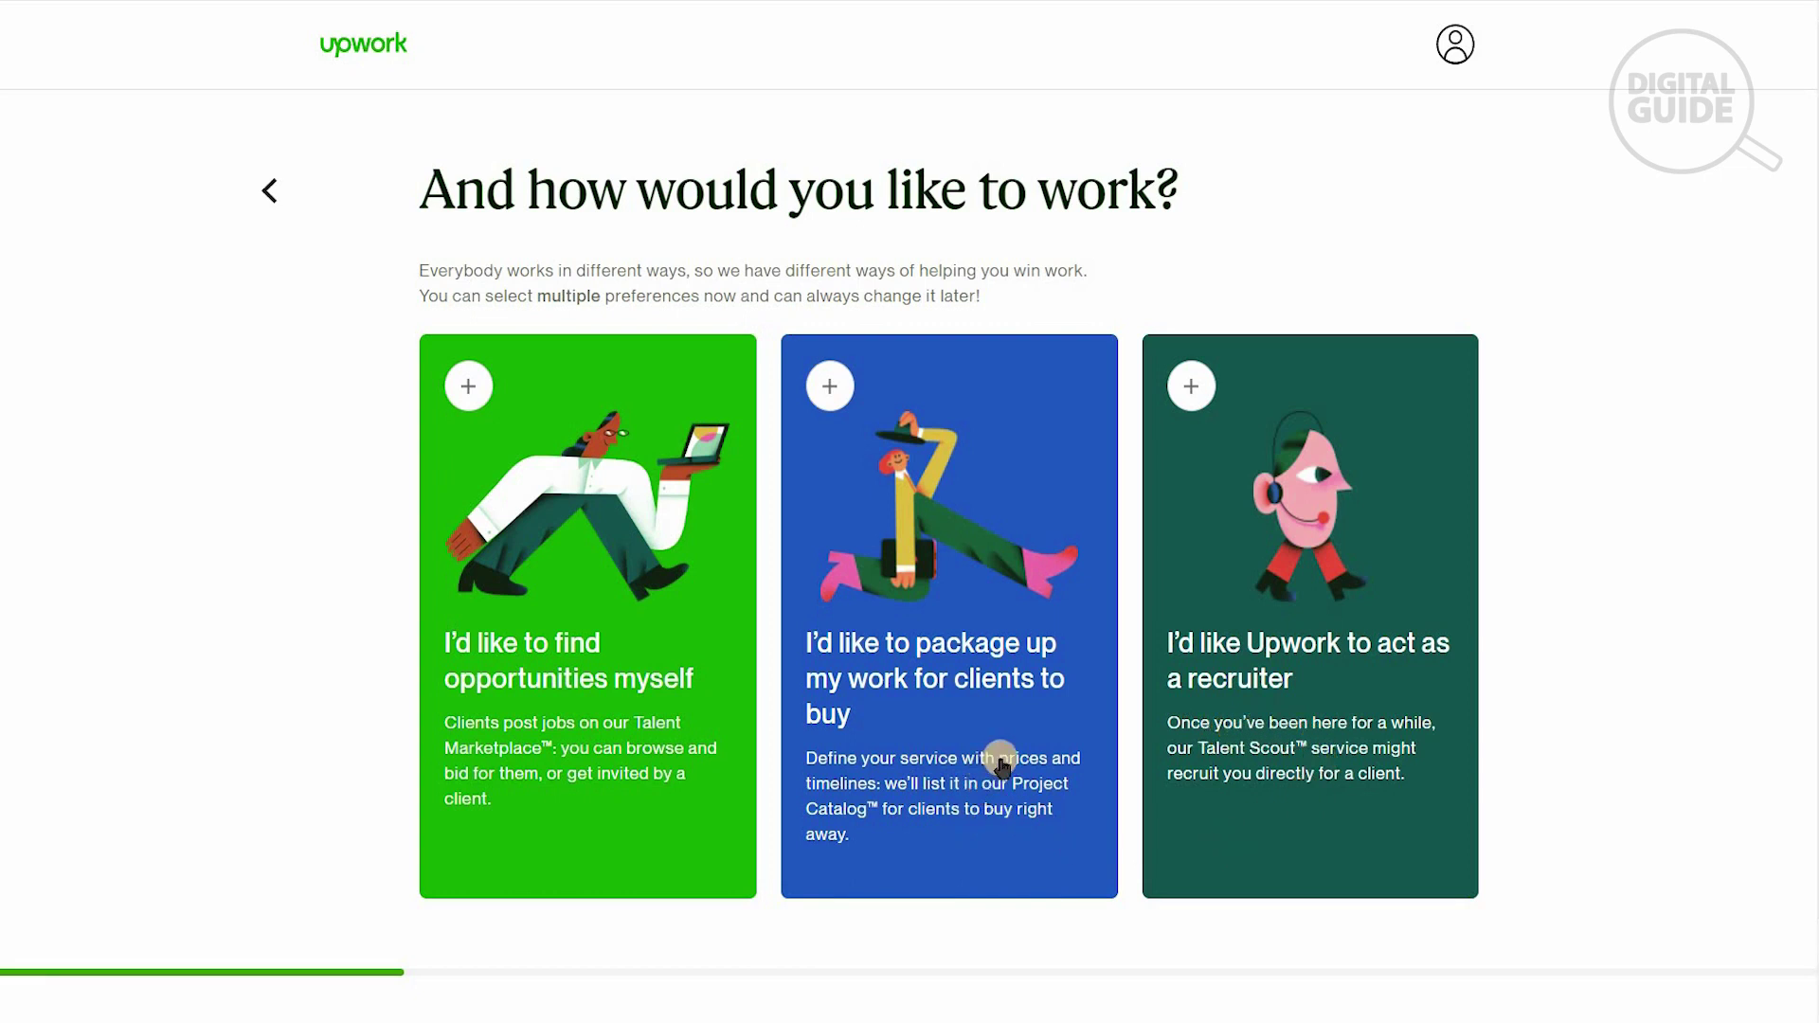
click(632, 704)
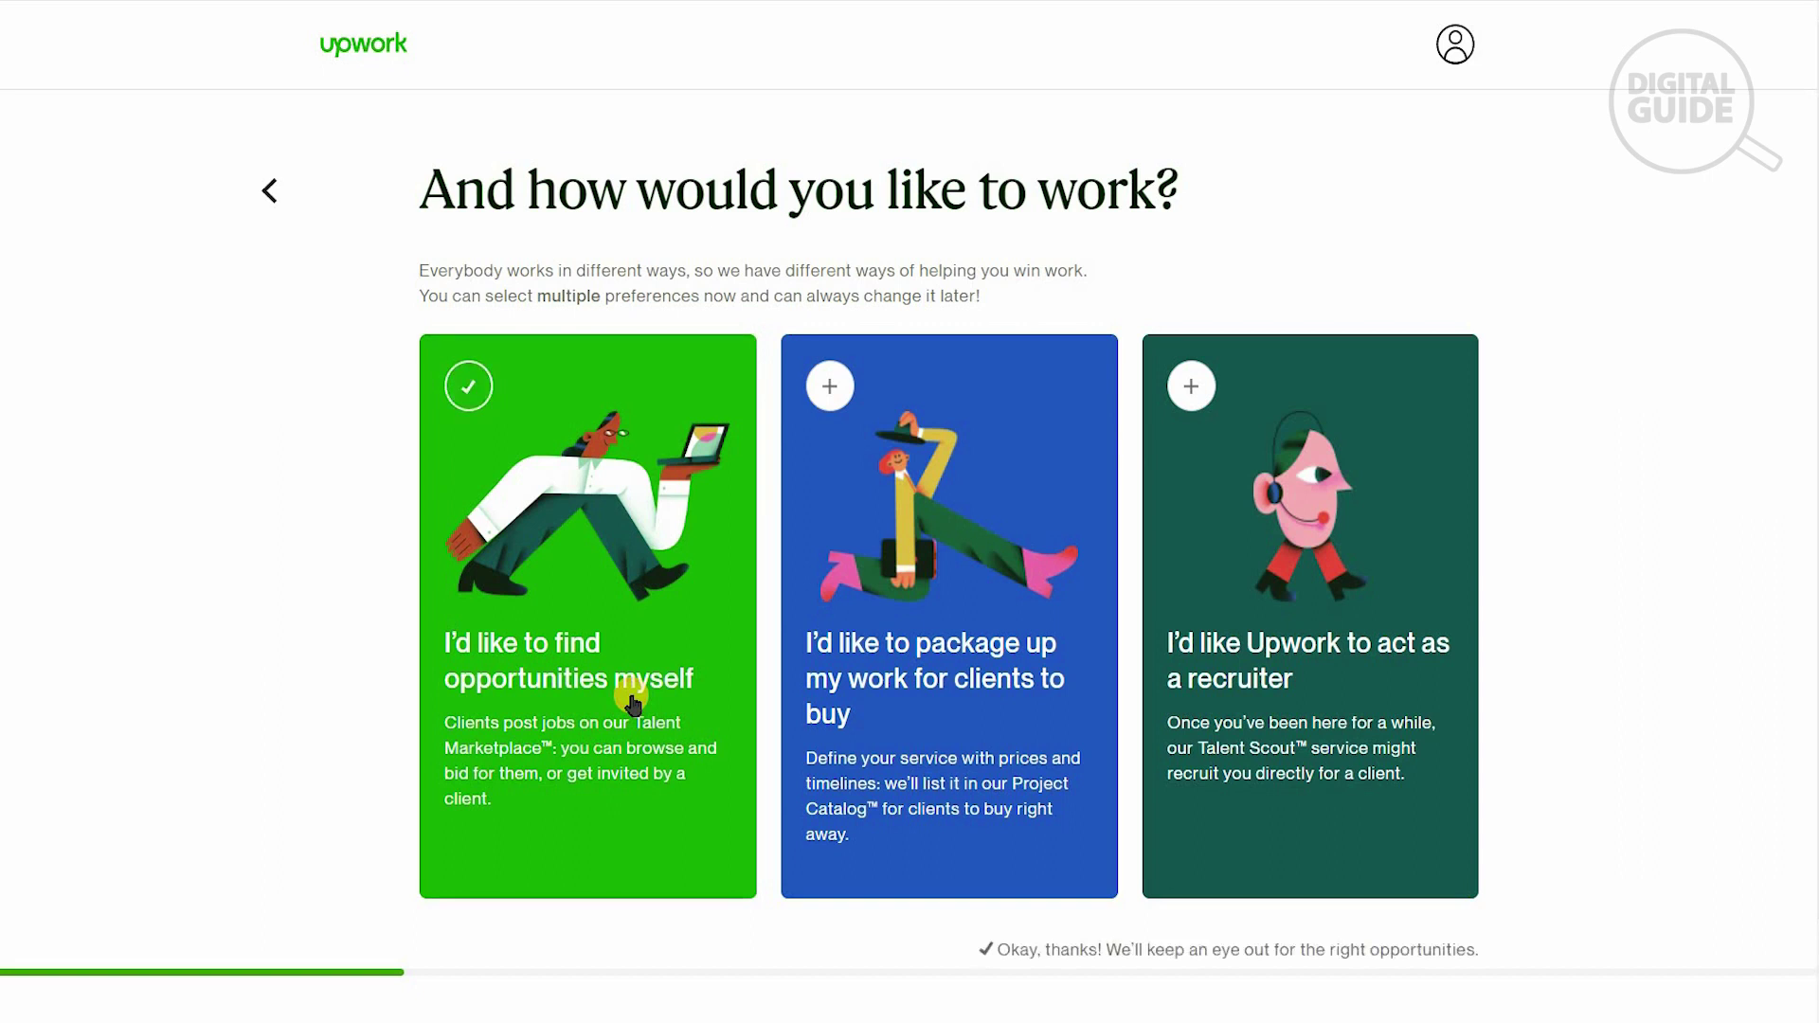
scroll(947, 758, down, 2)
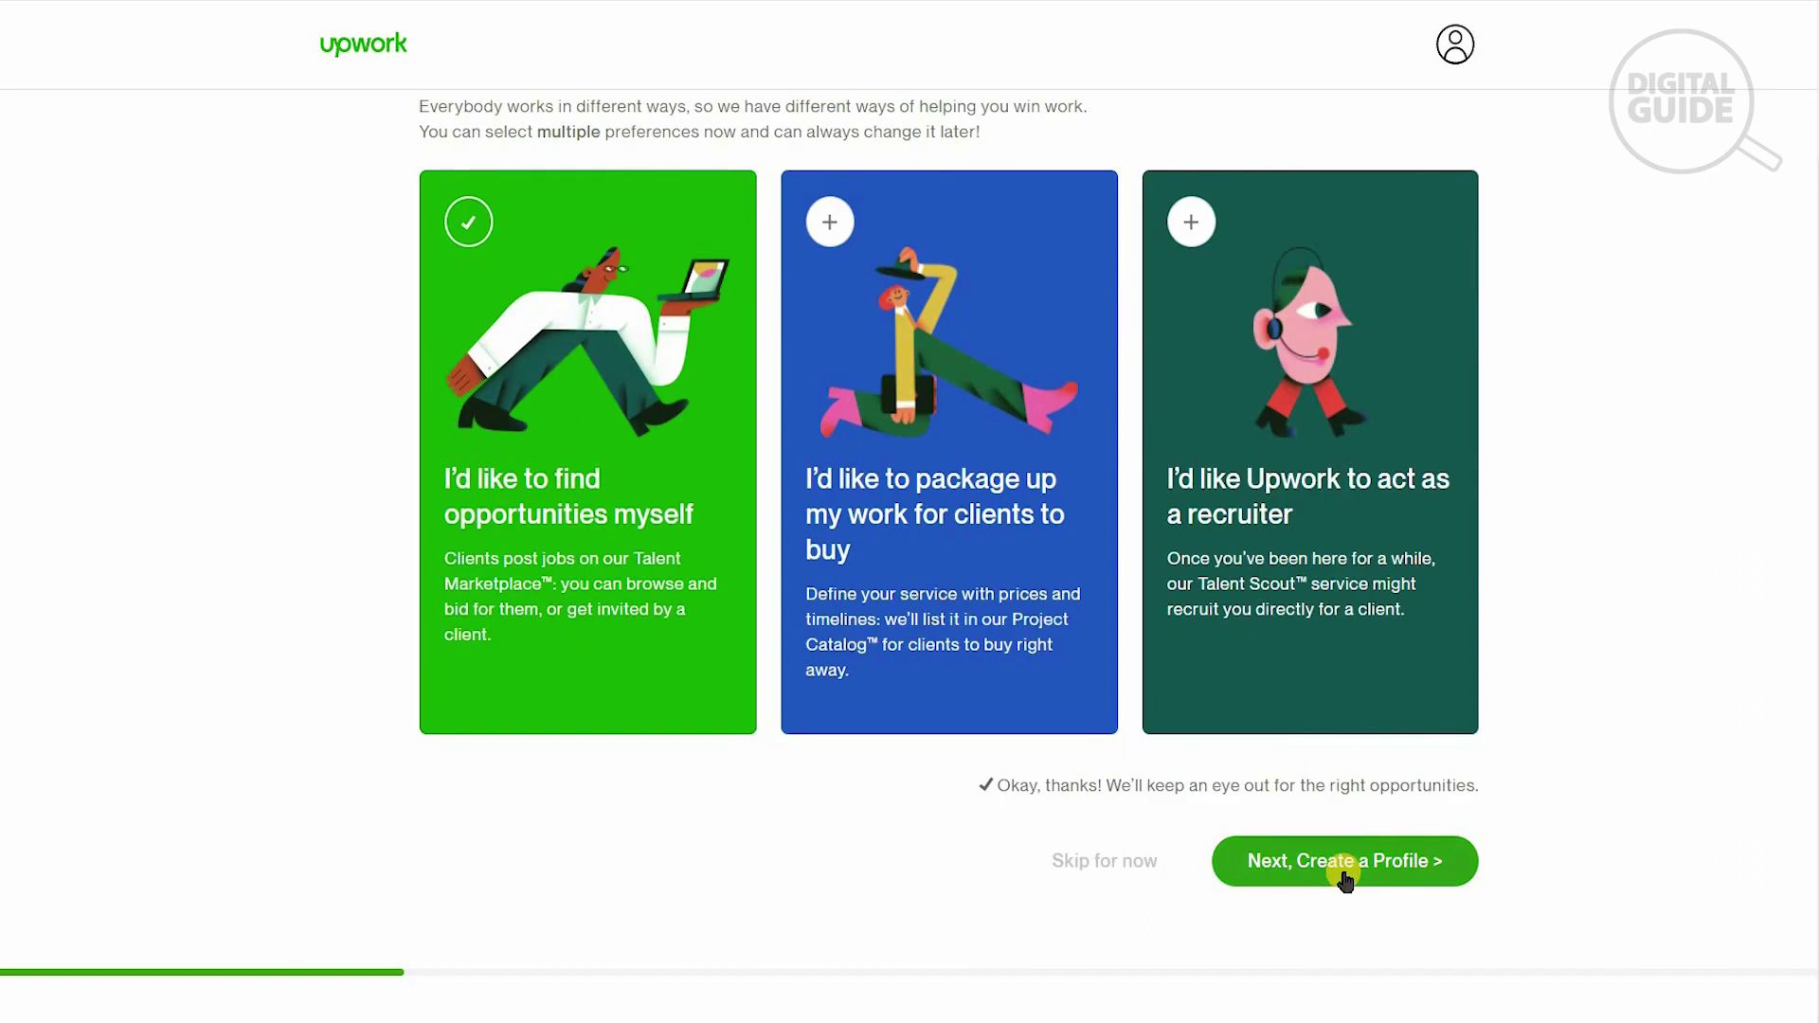
click(1343, 864)
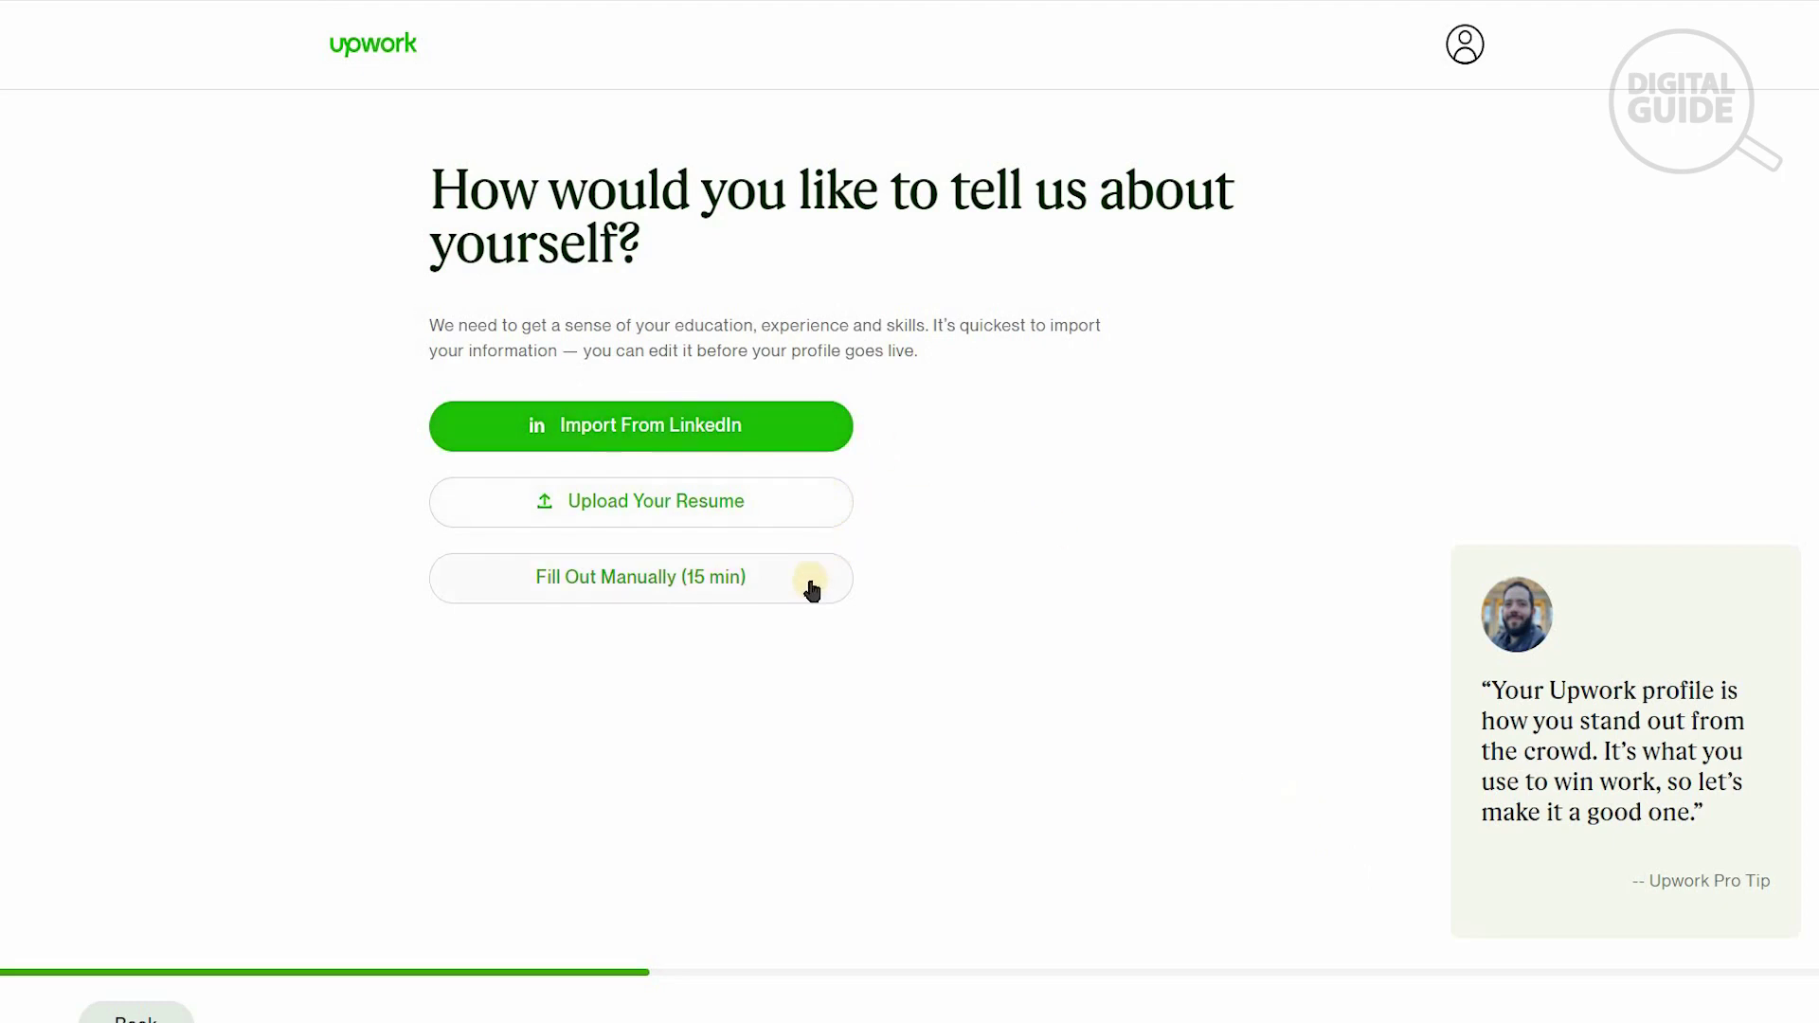
Choose Fill Out Manually and enter 'Graphic Designers' as the professional title.
click(810, 593)
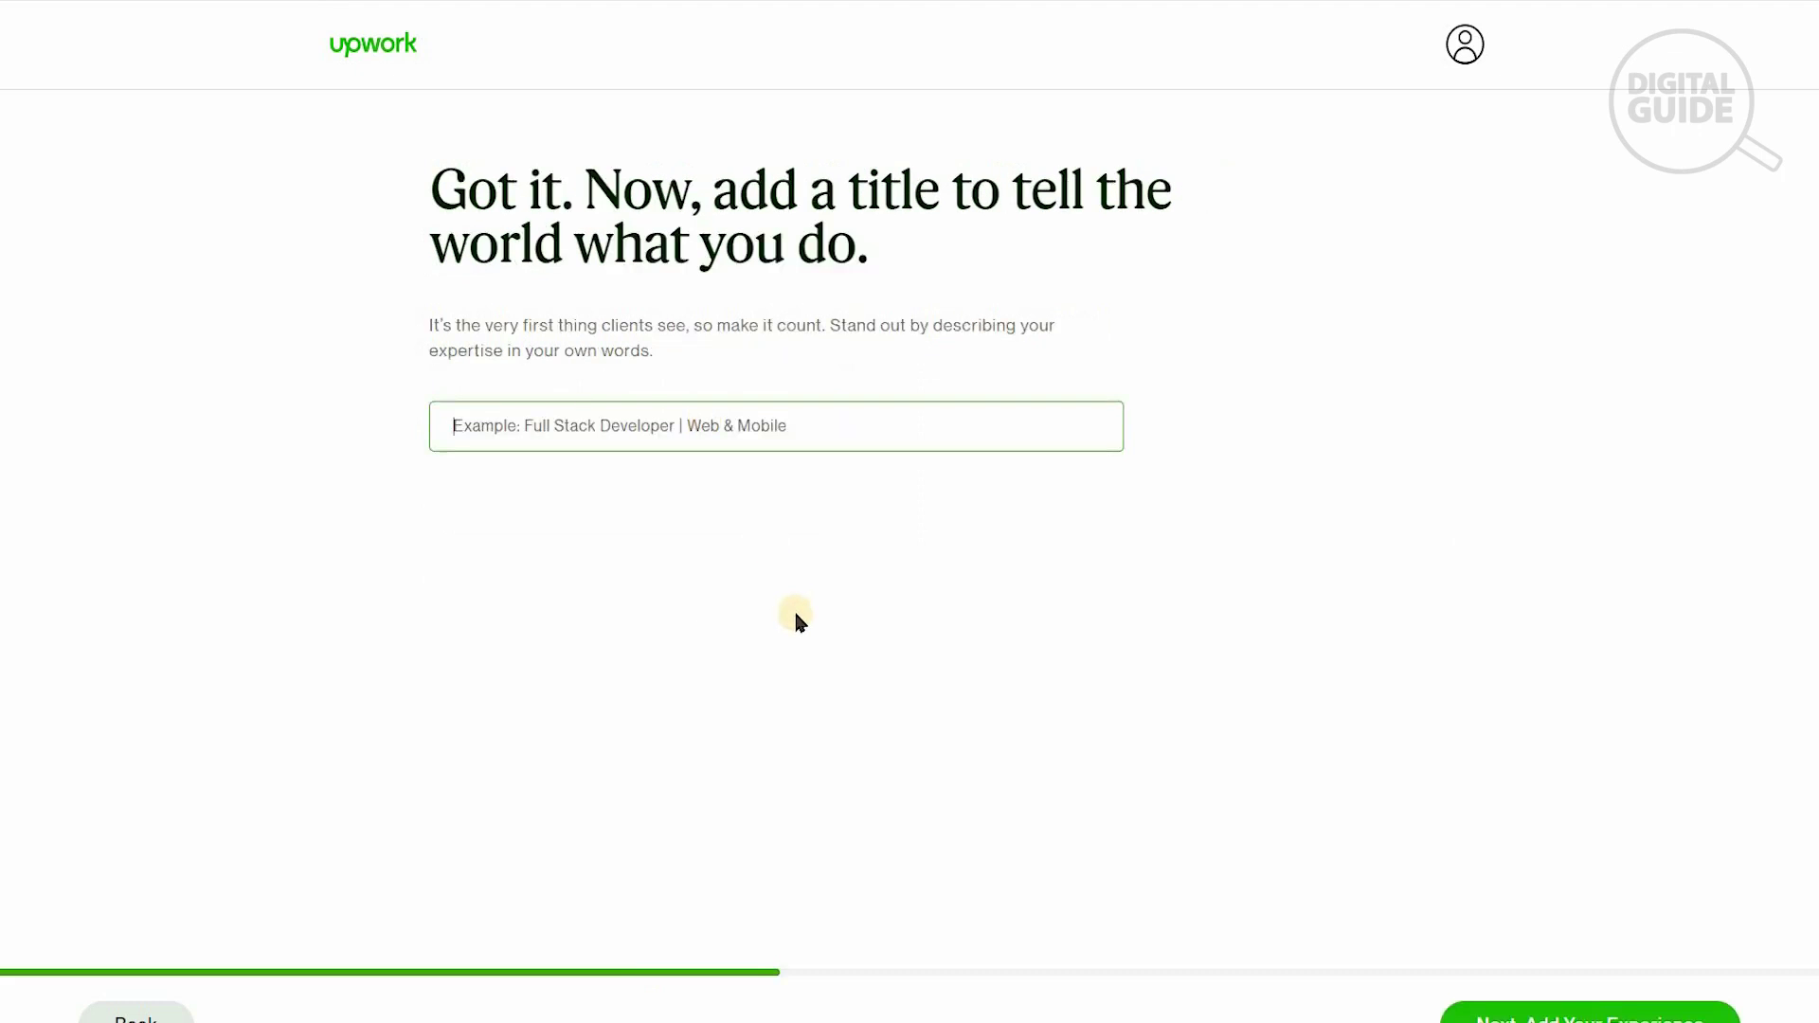
text(Graphic D)
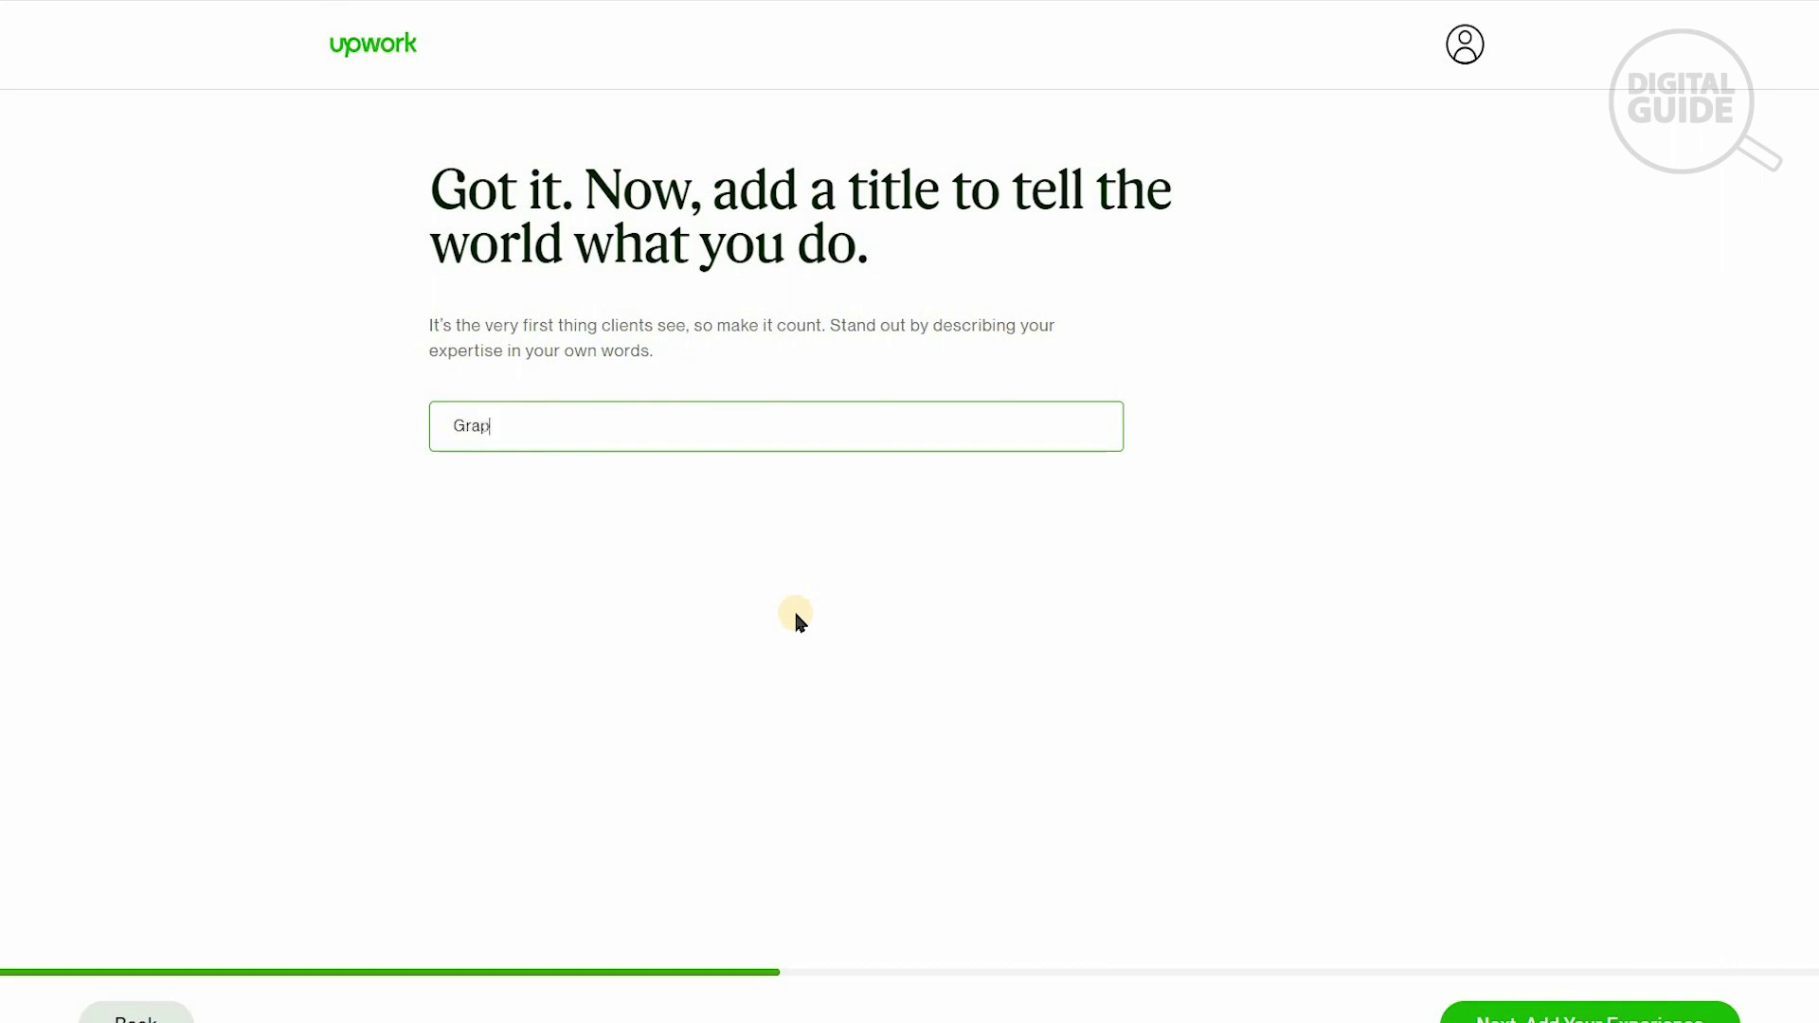
text(esigners)
key(Return)
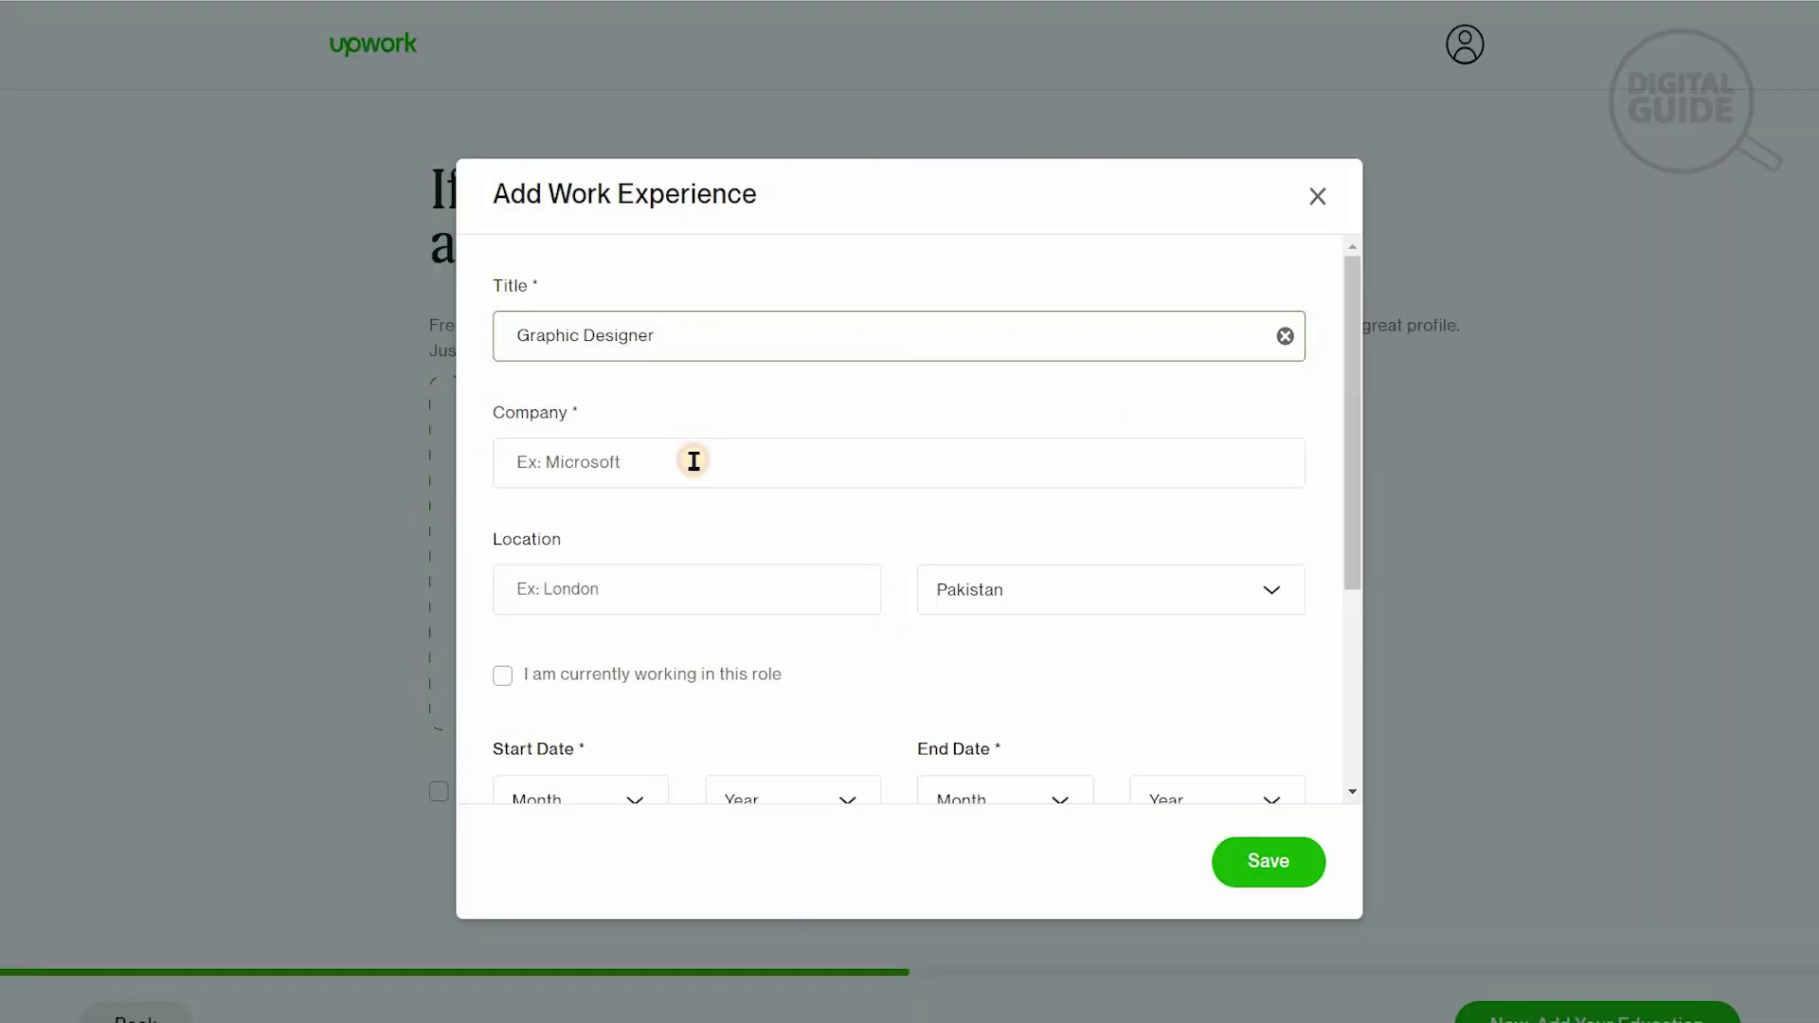
Enter company 'The Educational Network', location 'Islamabad', and mark the role as currently held.
click(693, 462)
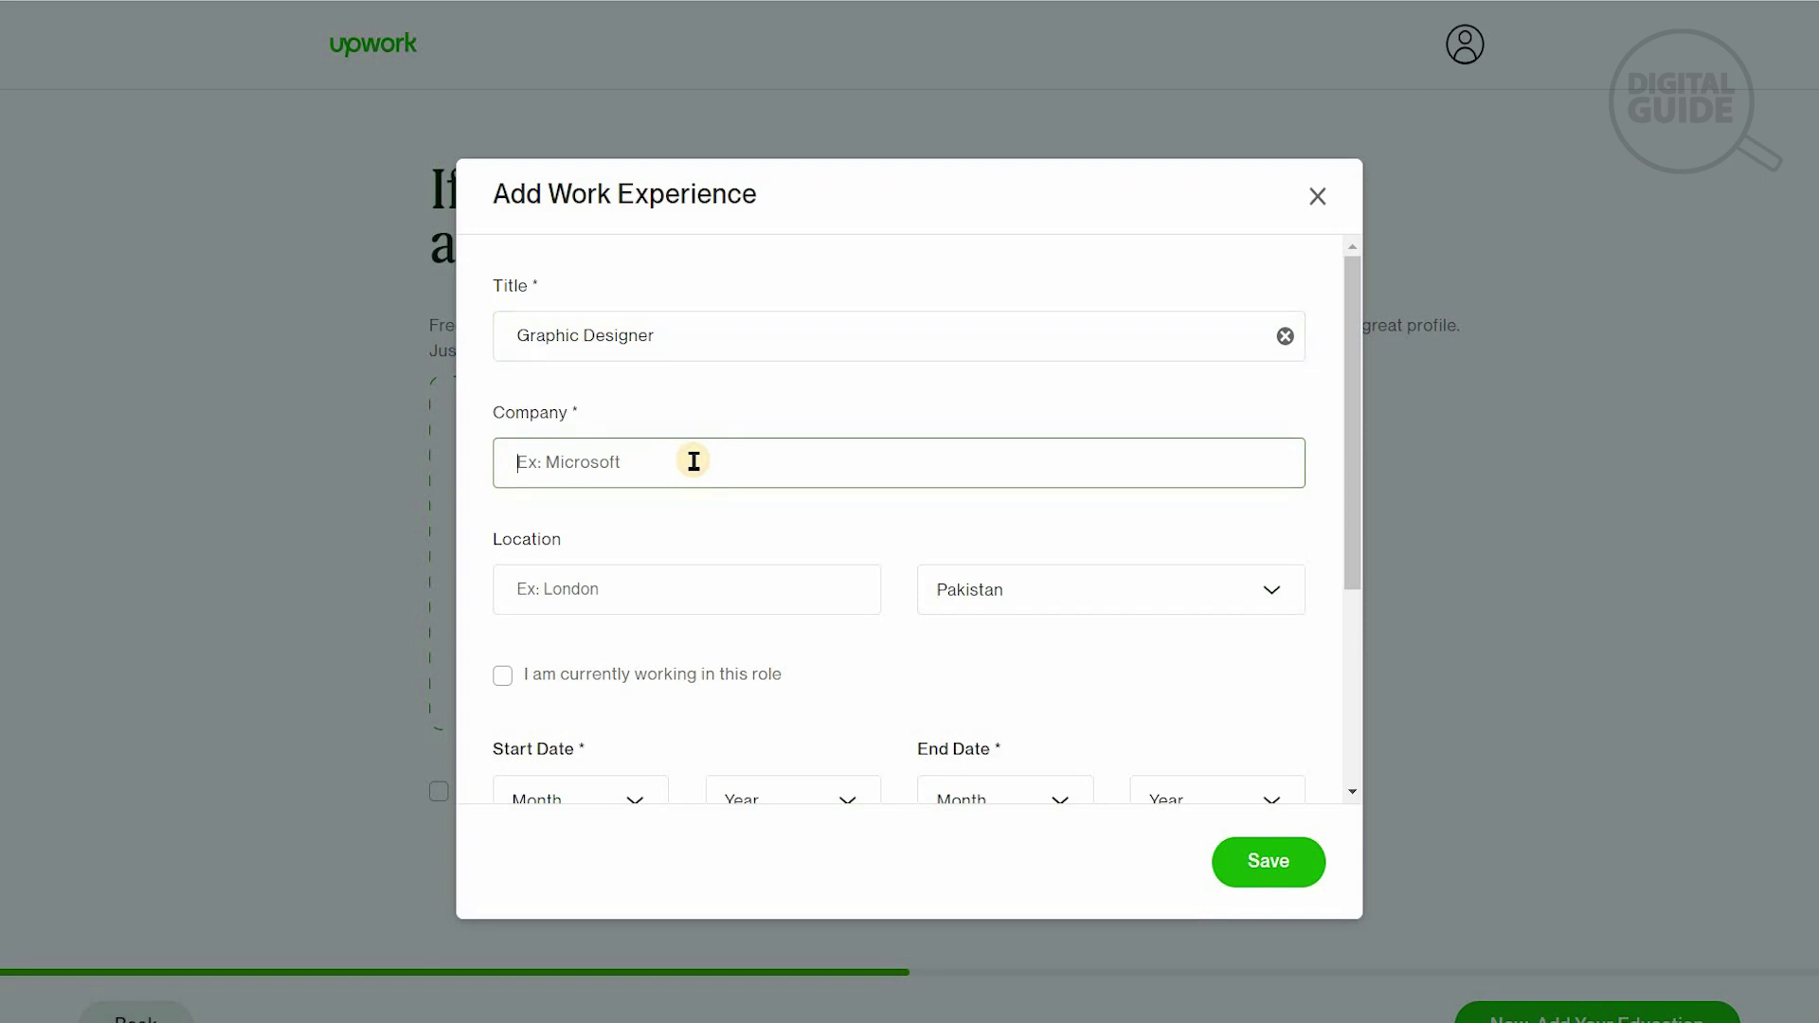
text(The Educational Network)
click(762, 585)
text(Islamabad)
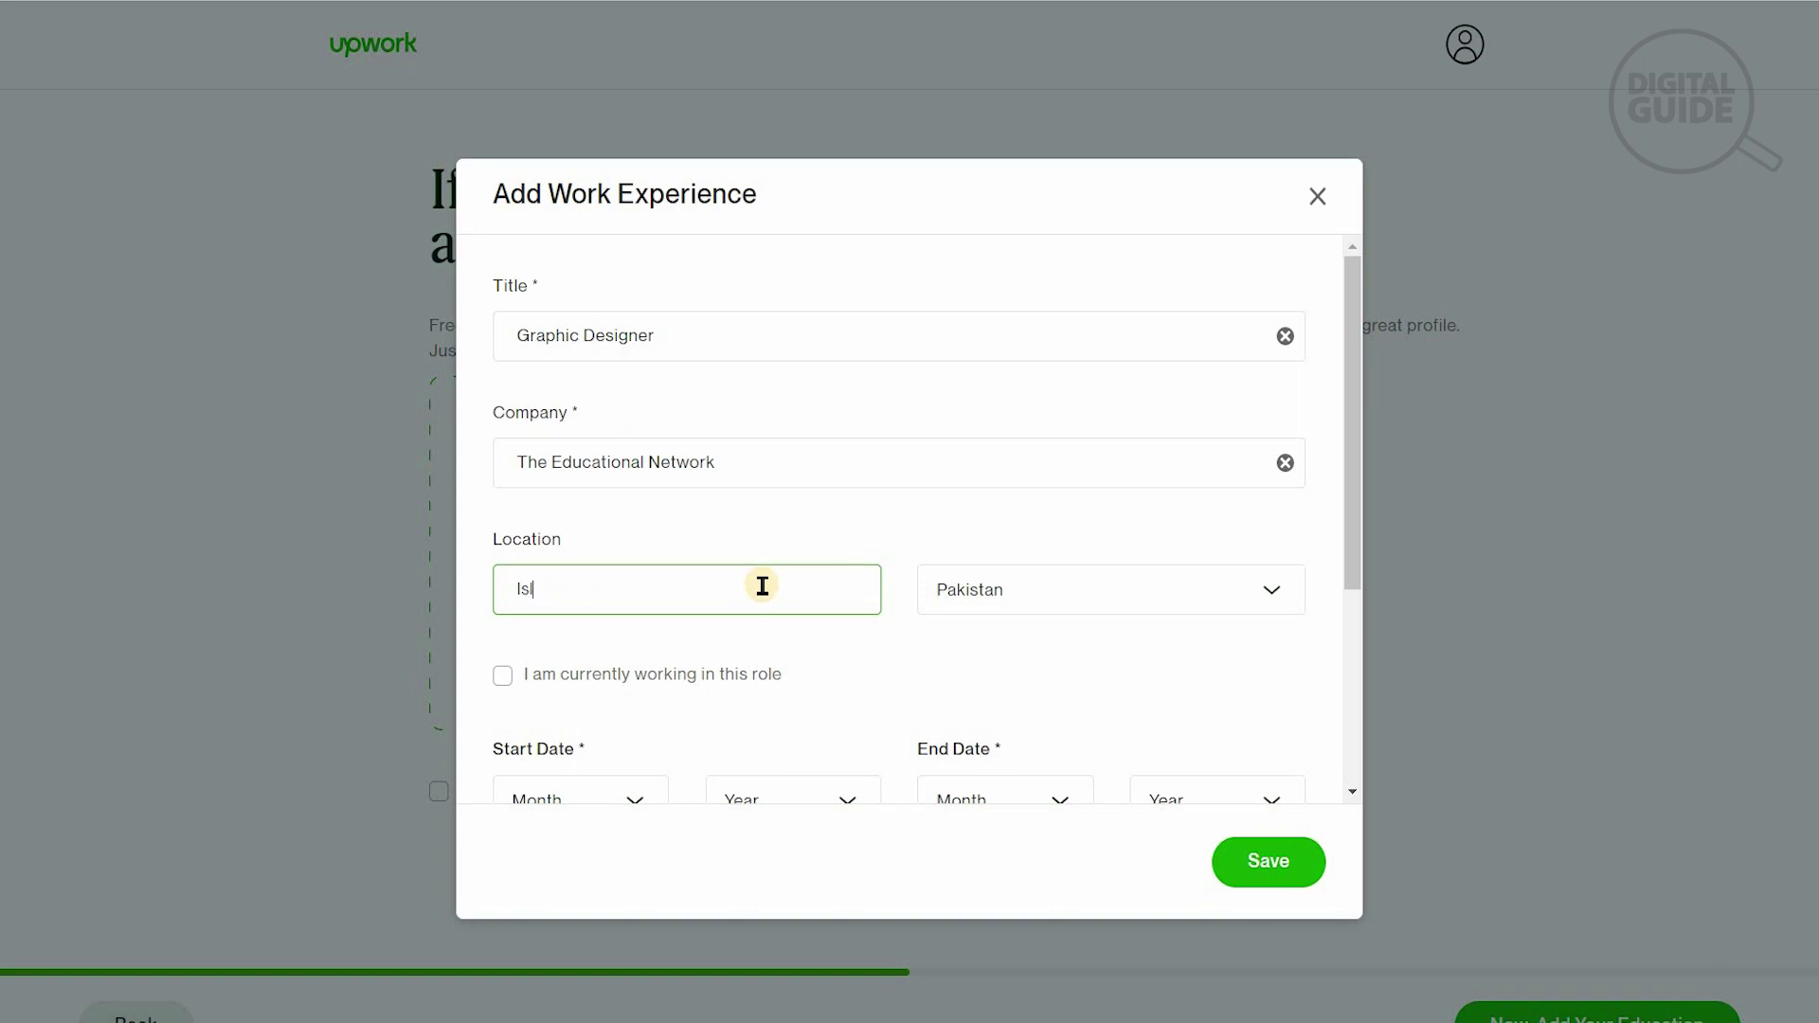
click(1355, 516)
key(space)
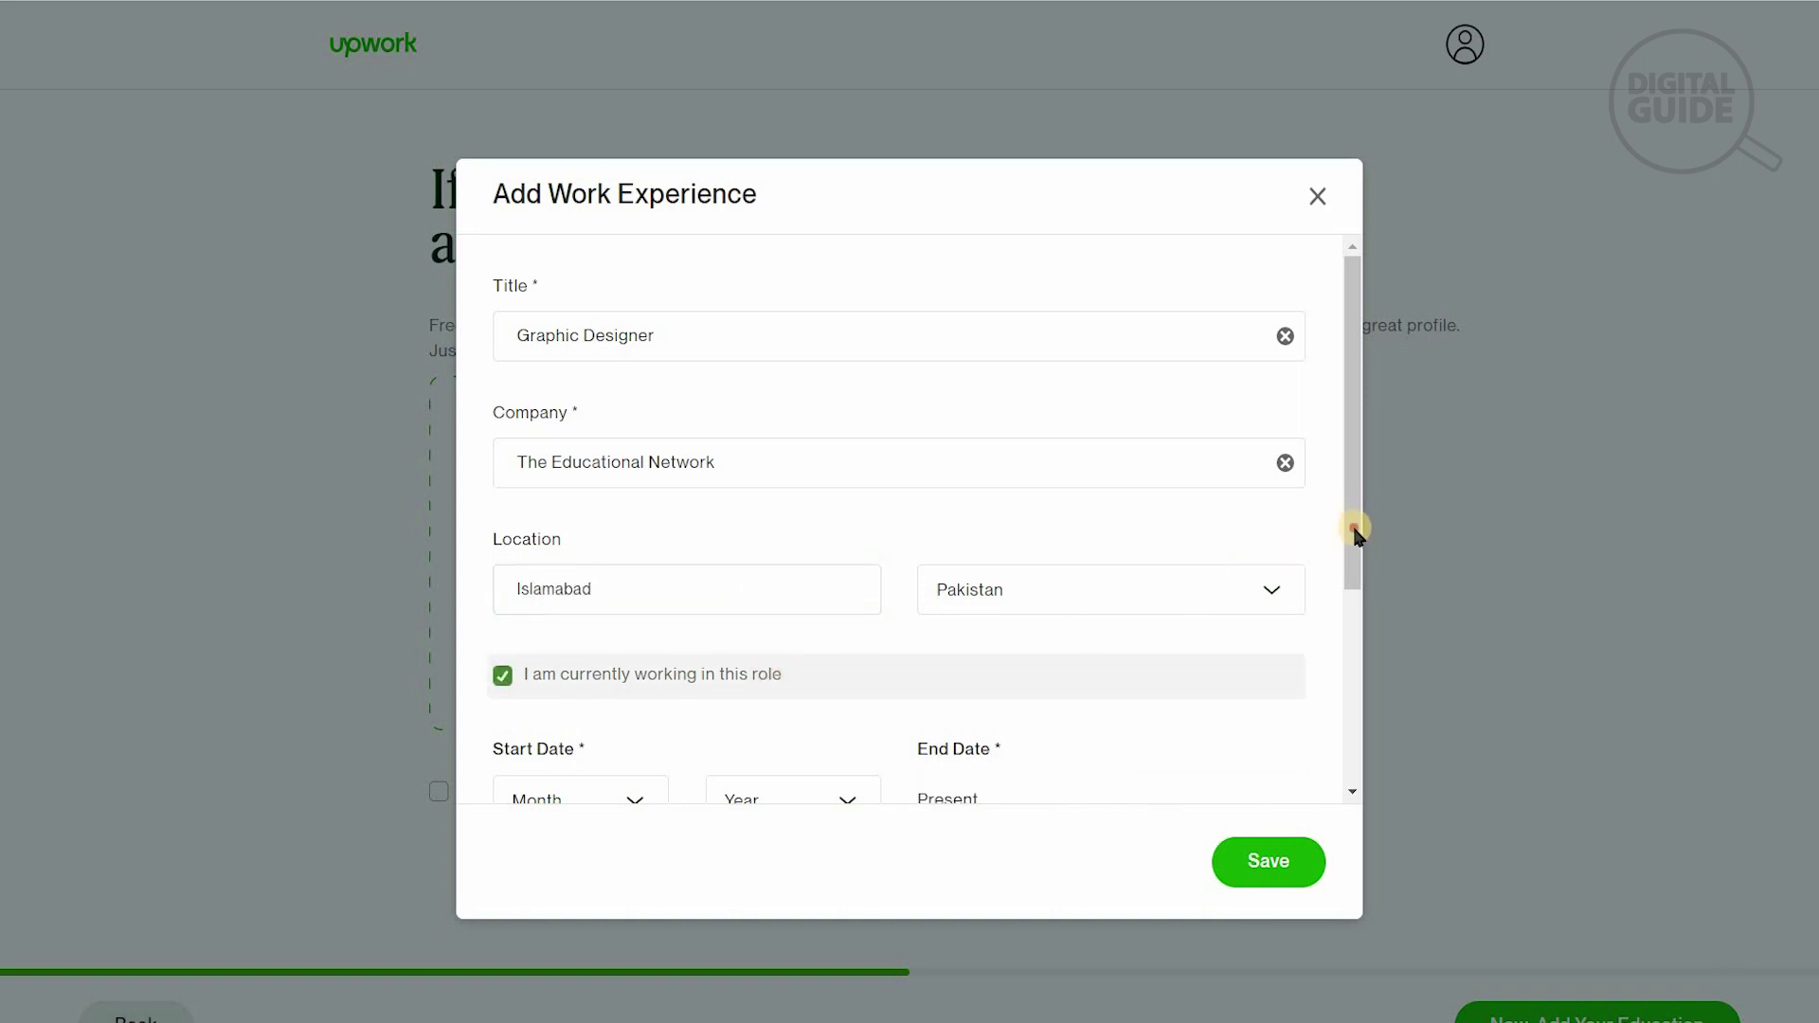
Set the start date to June 2011 and save the work experience.
scroll(852, 550, down, 3)
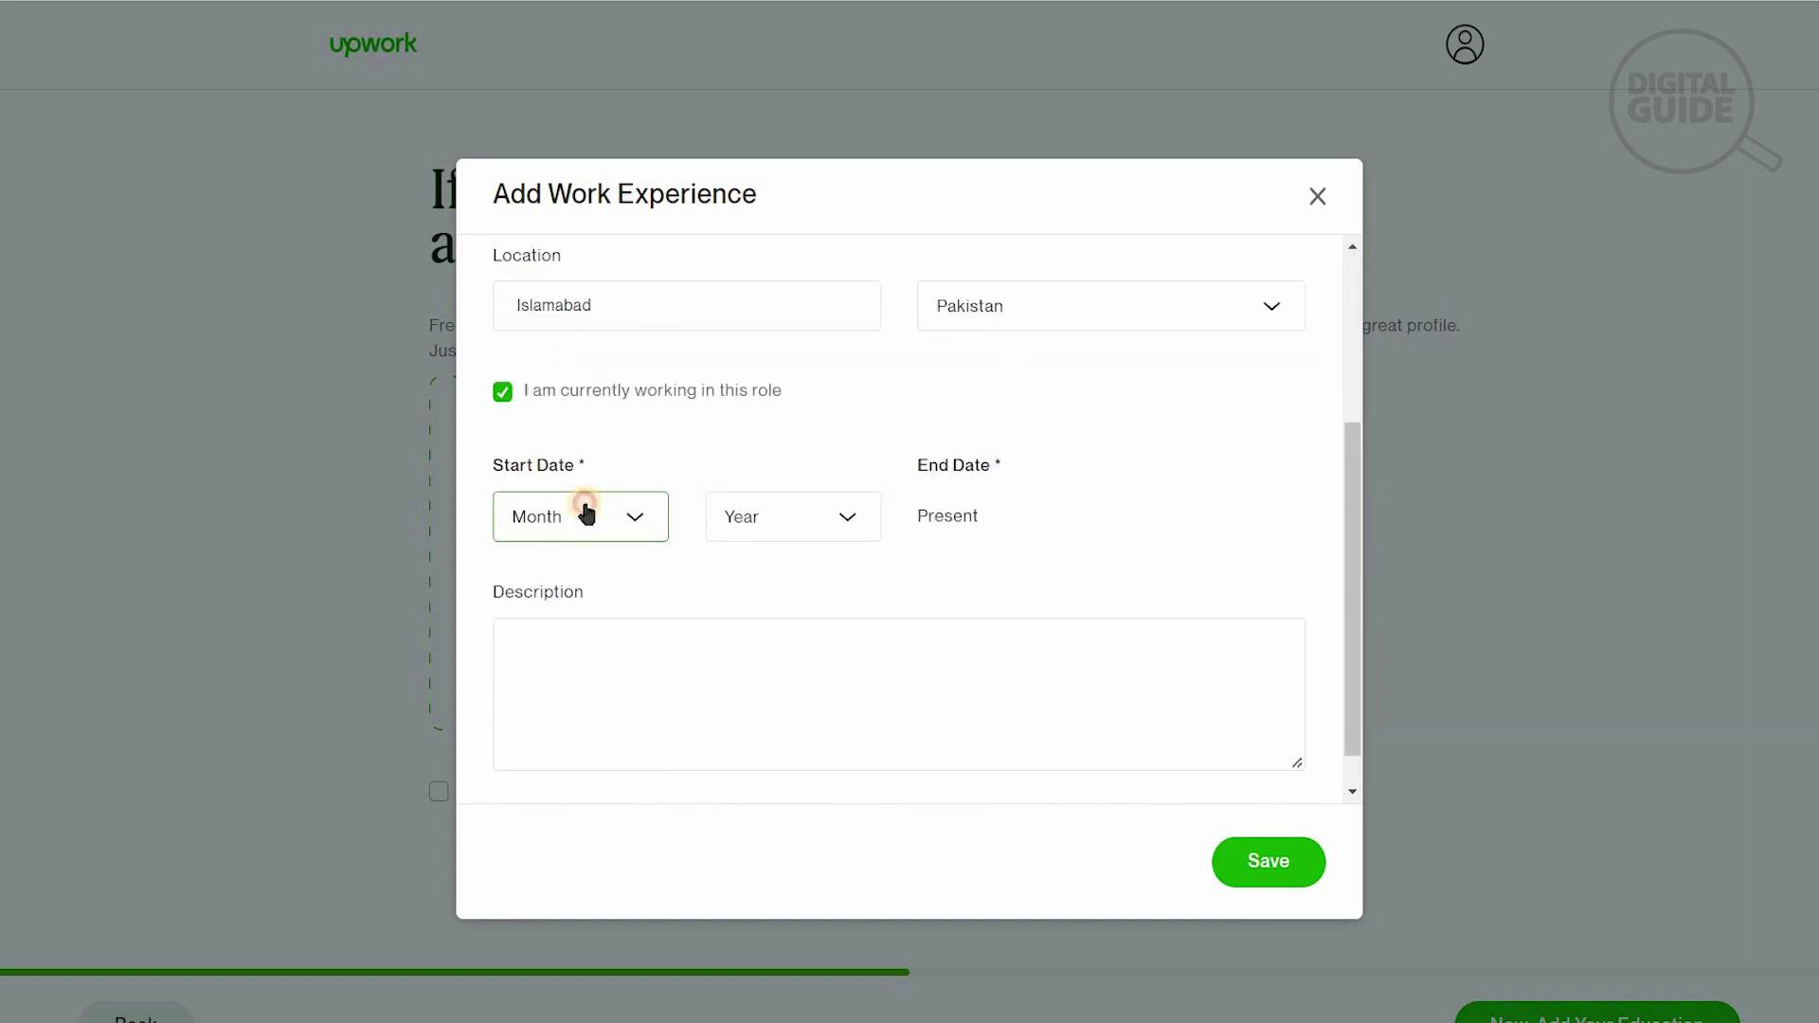
click(593, 755)
click(775, 516)
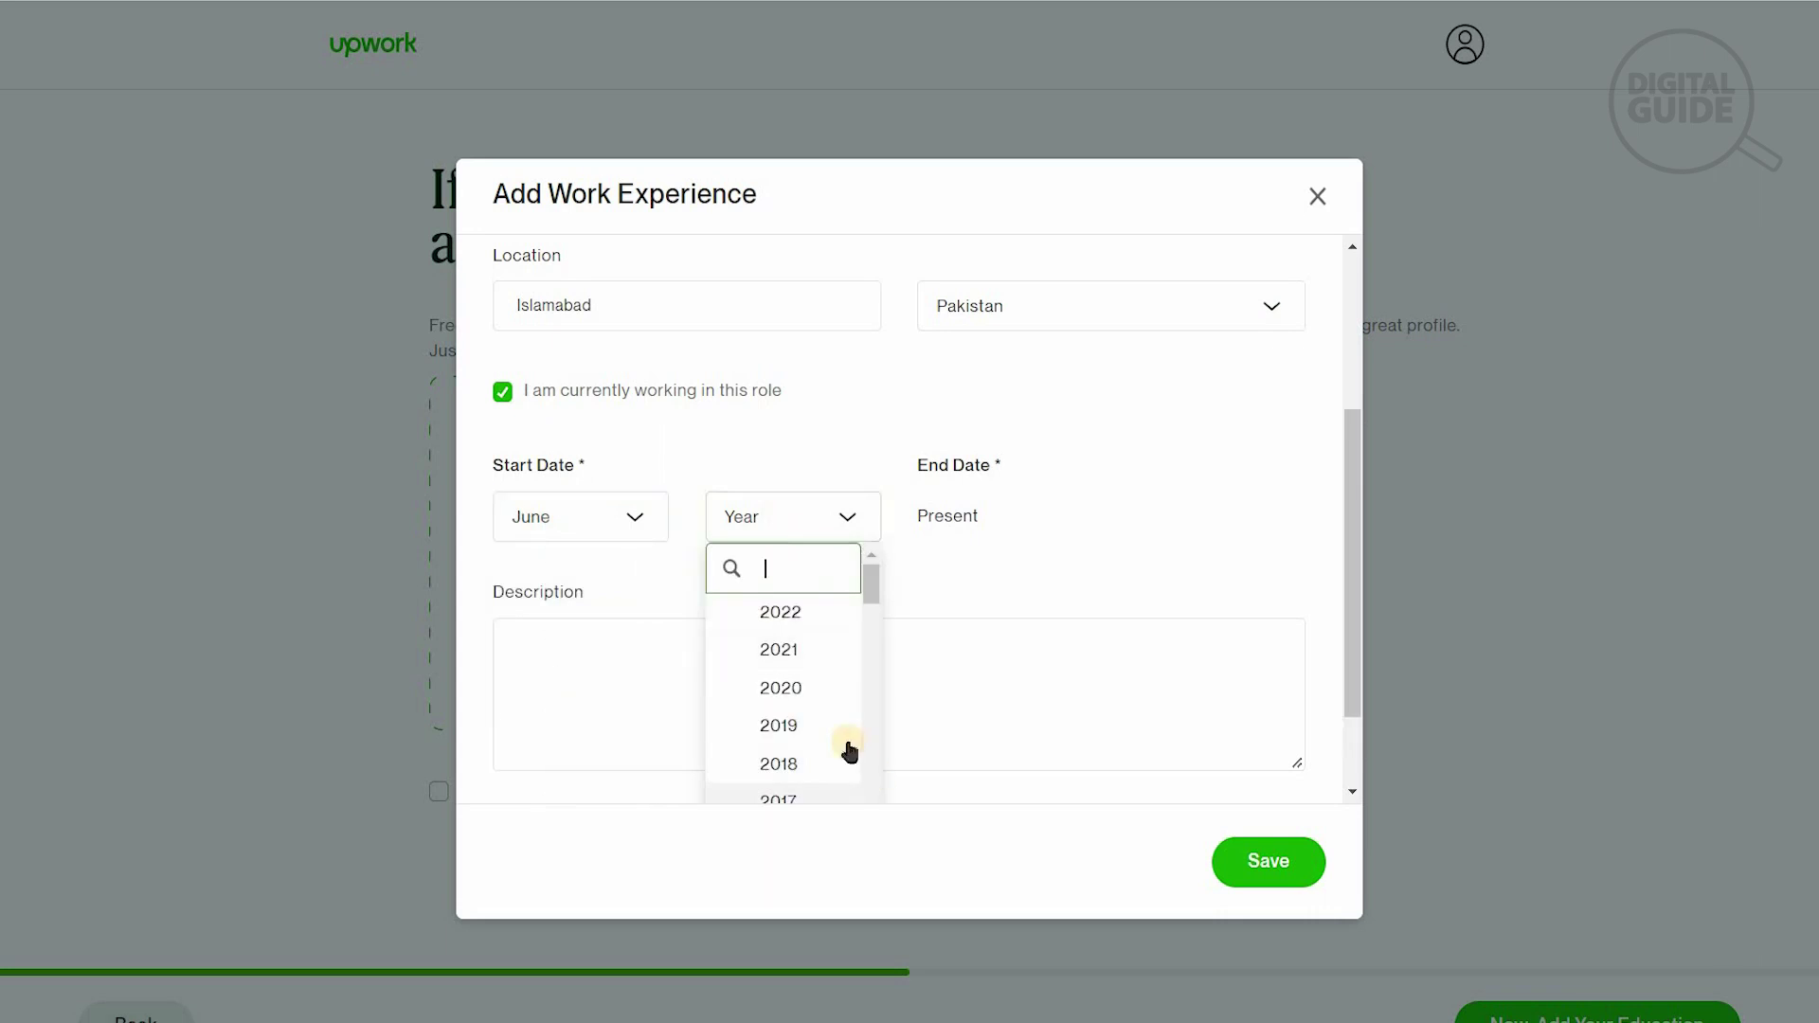
scroll(858, 748, down, 3)
click(833, 699)
click(682, 665)
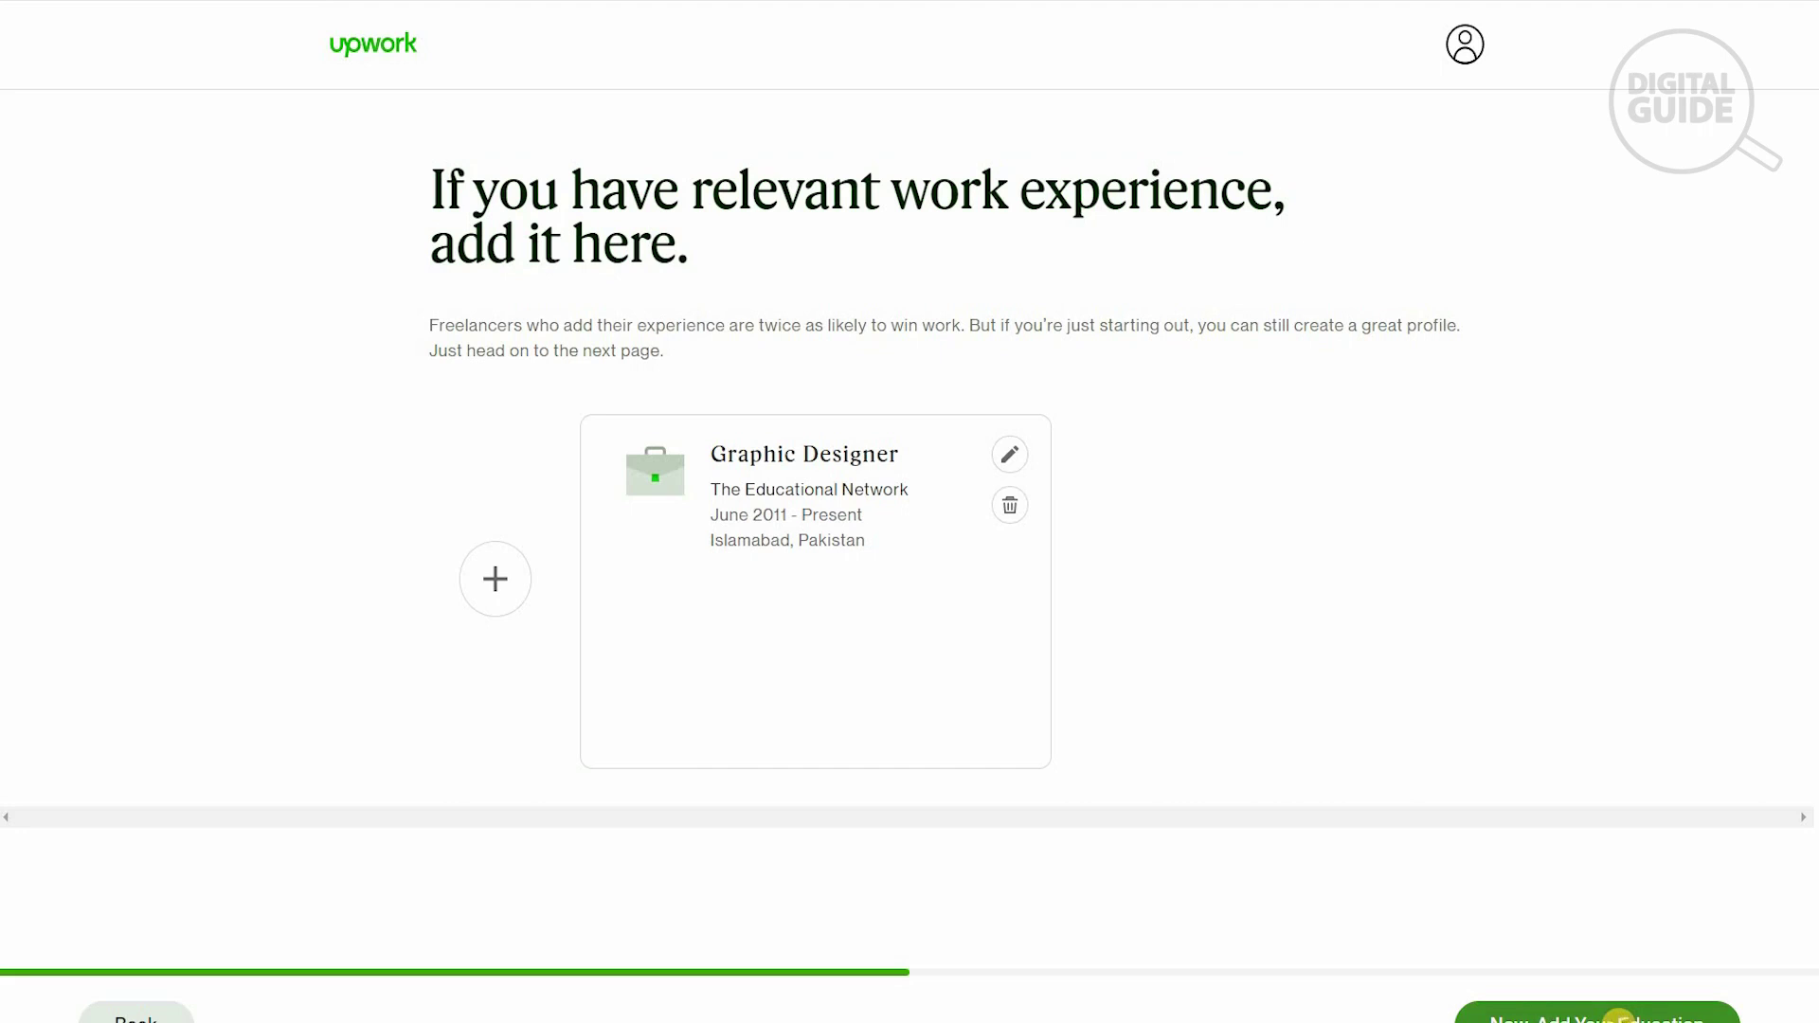
click(1618, 1019)
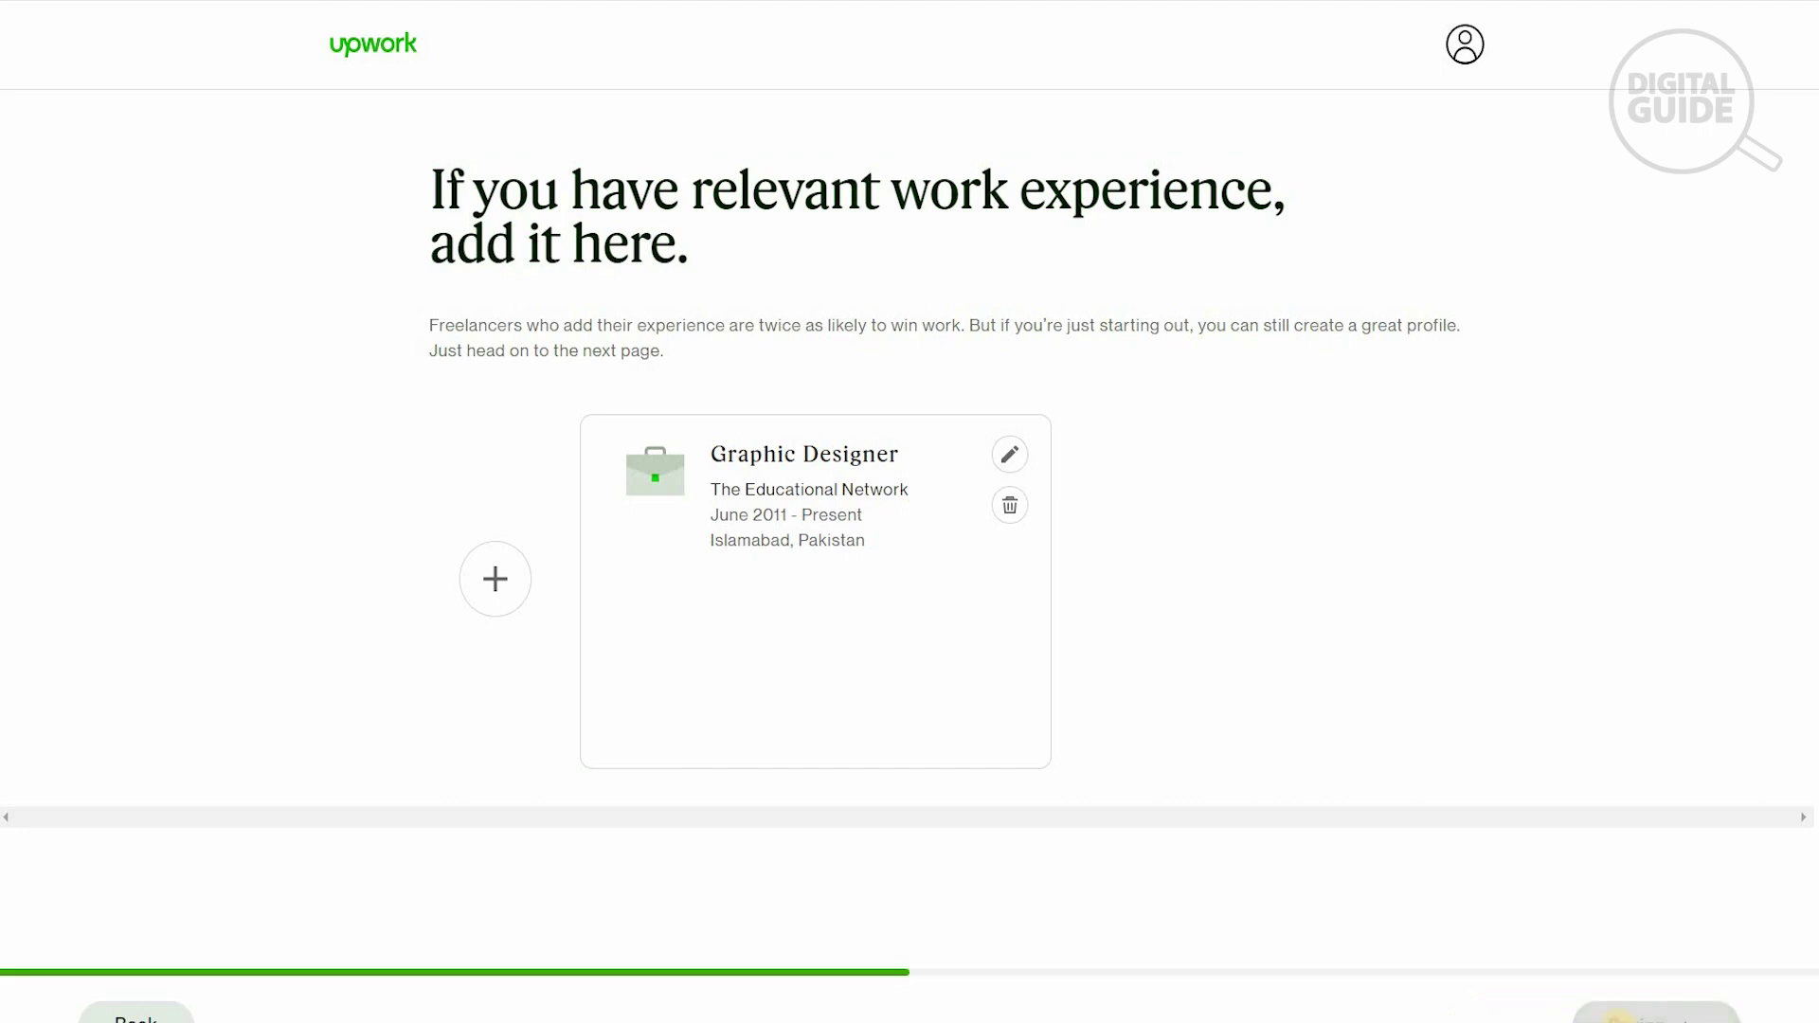
Enter school 'University of Birmingham', degree Bachelor of Arts (BA), field 'graphic designing'.
click(509, 535)
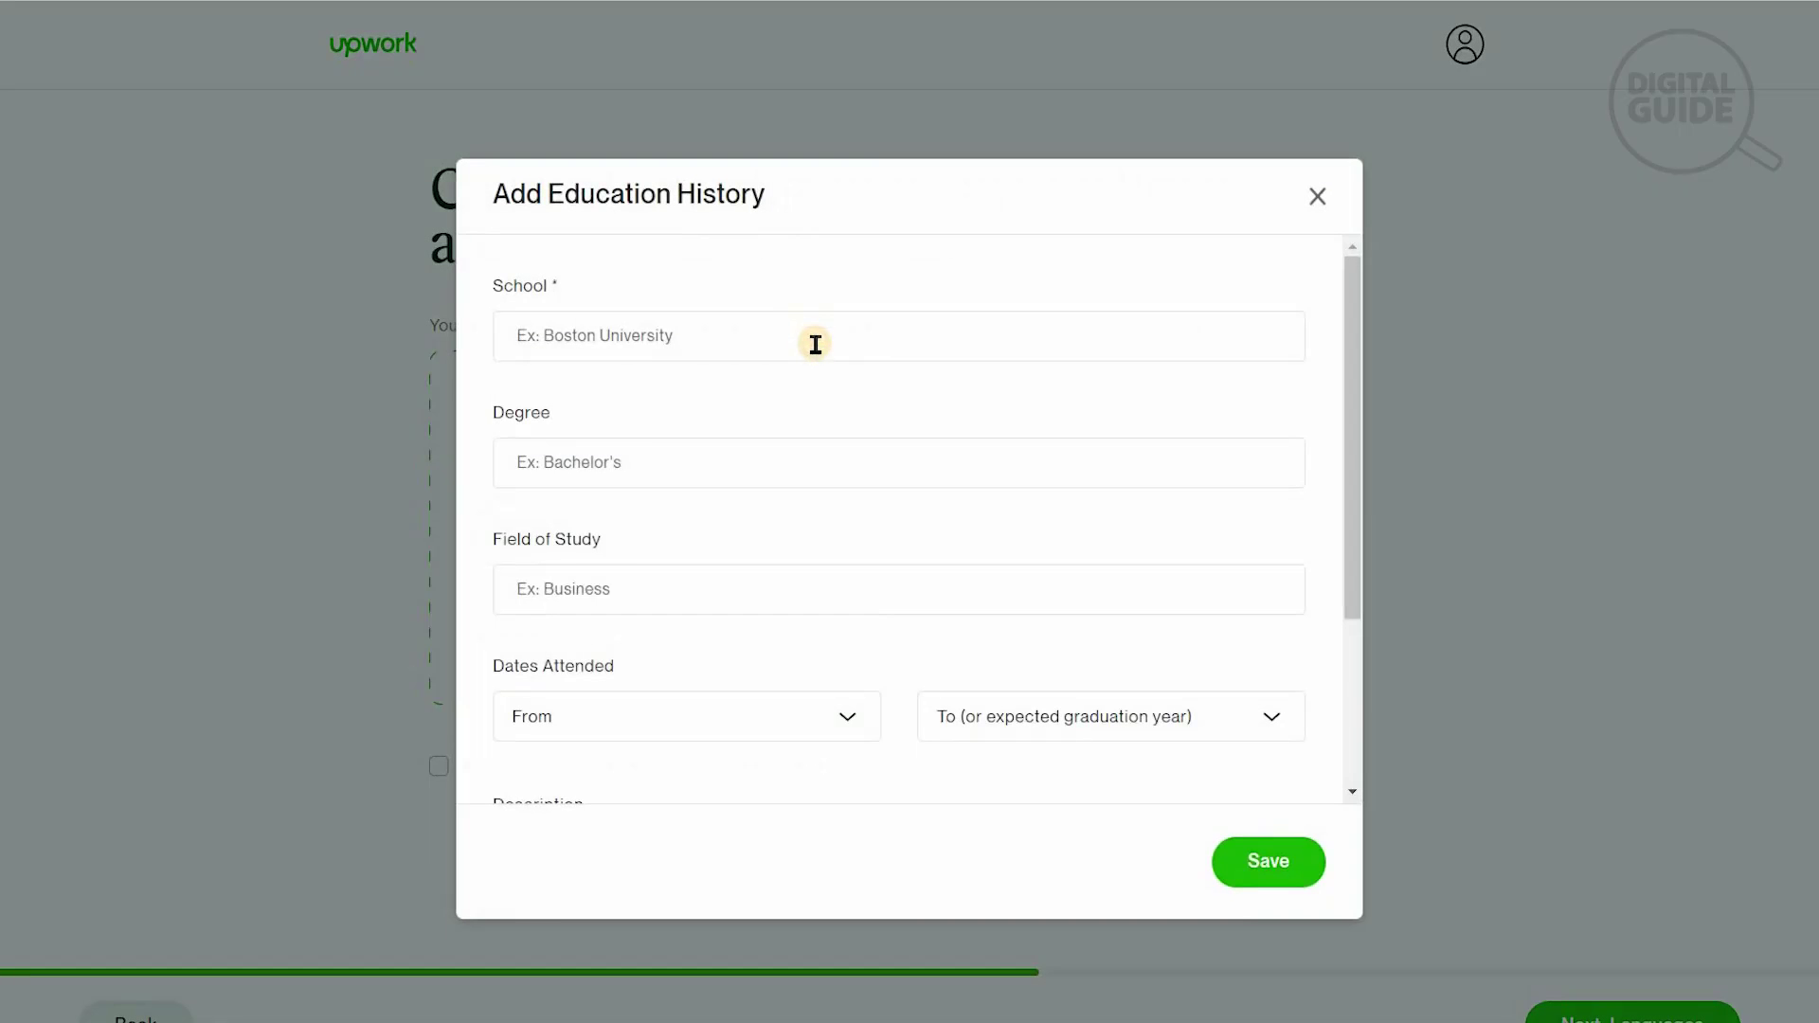
click(815, 344)
text(Univerist)
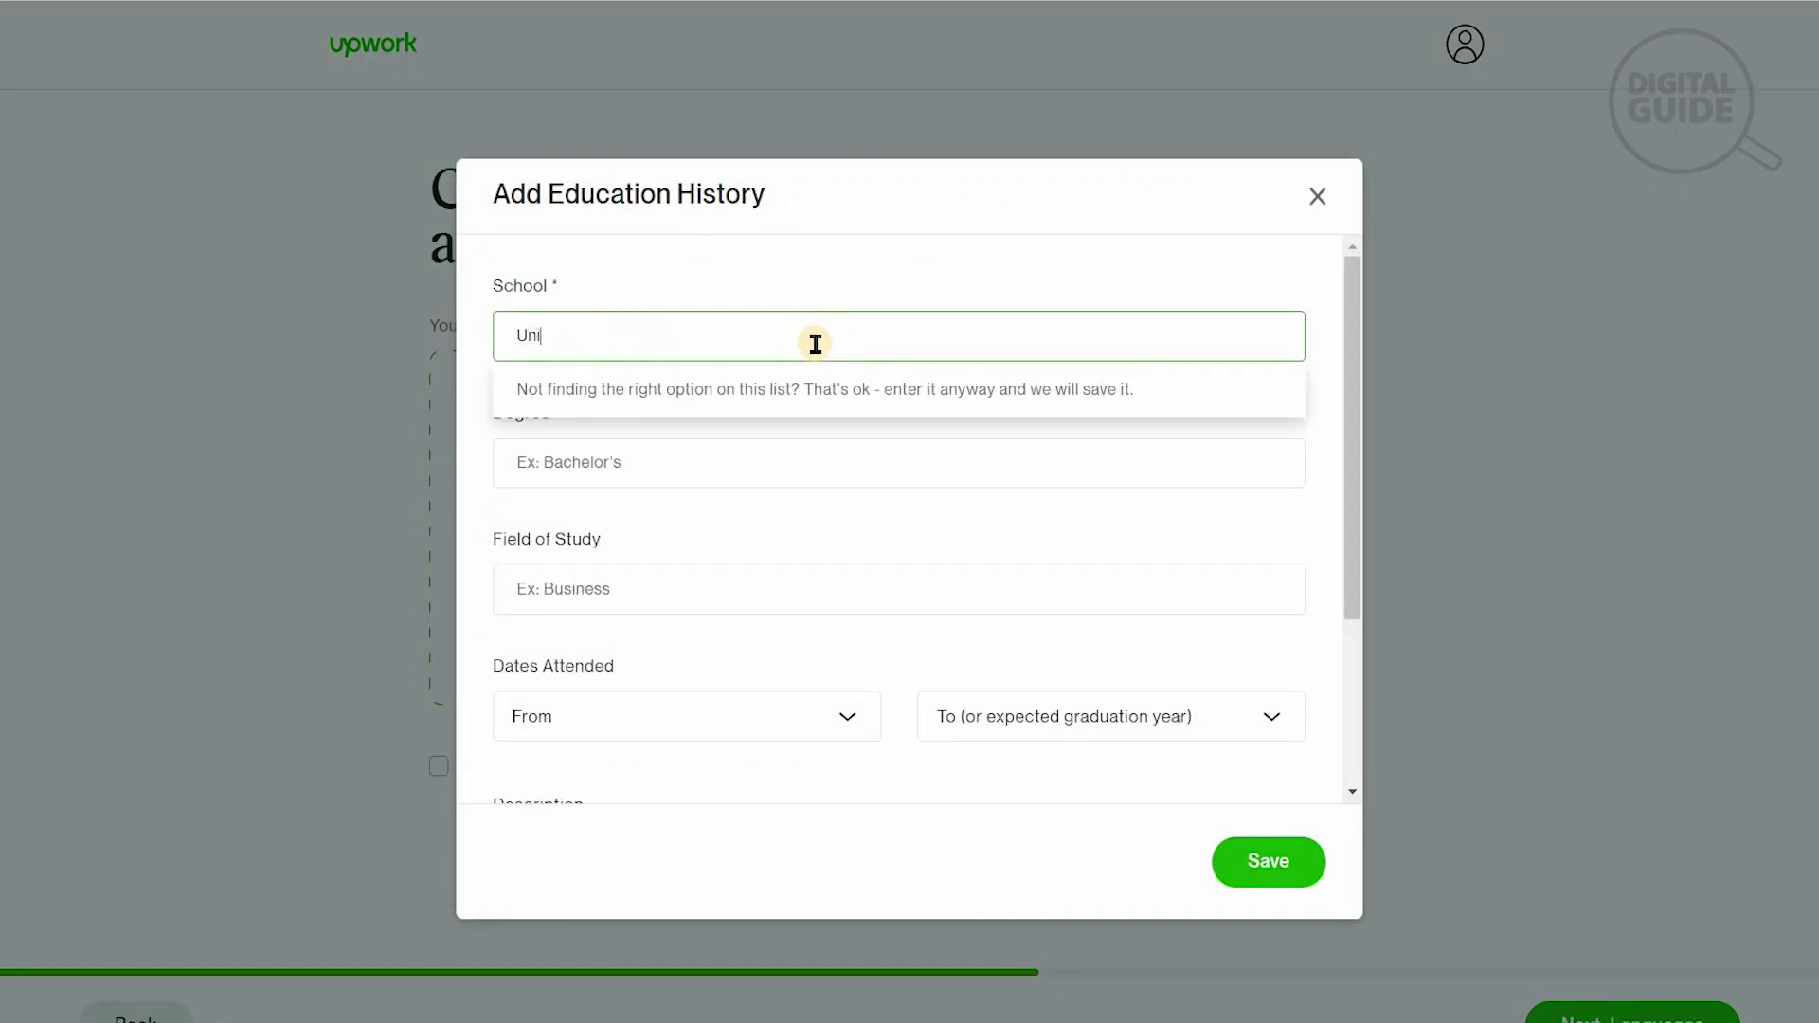
key(BackSpace)
key(BackSpace)
key(BackSpace)
text(sity of Birmingham)
click(792, 447)
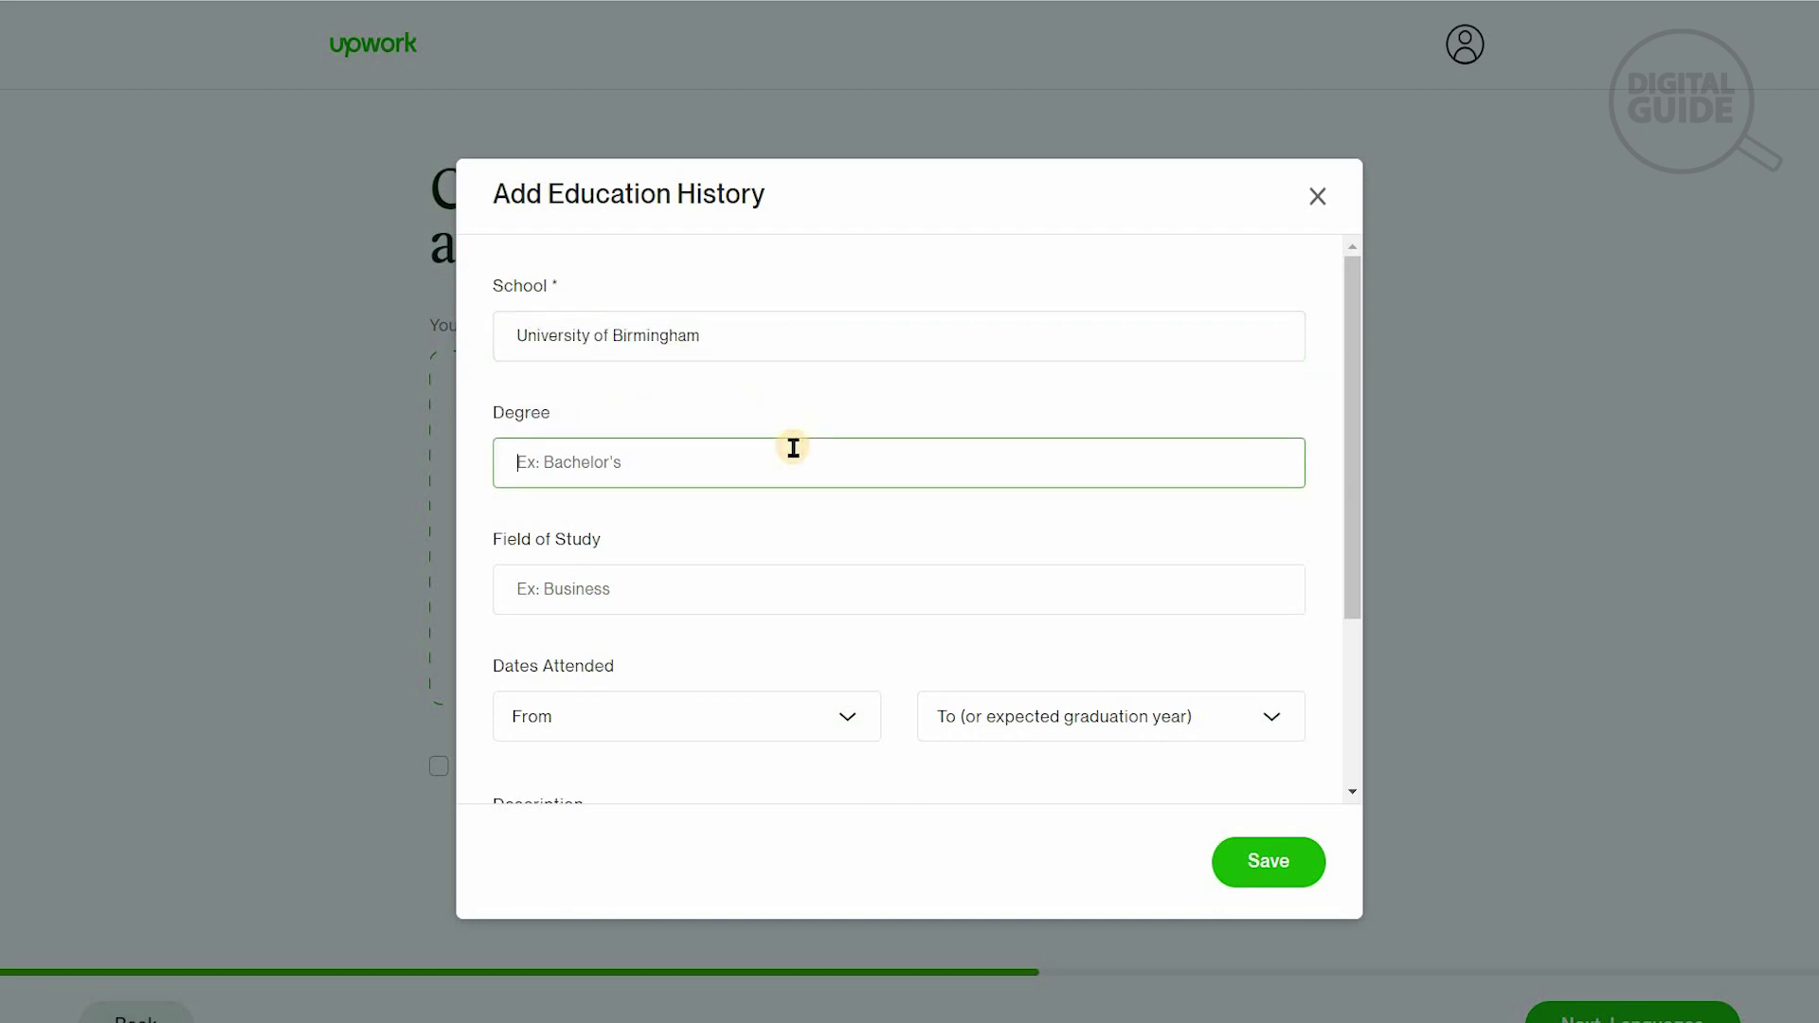
text(bachel)
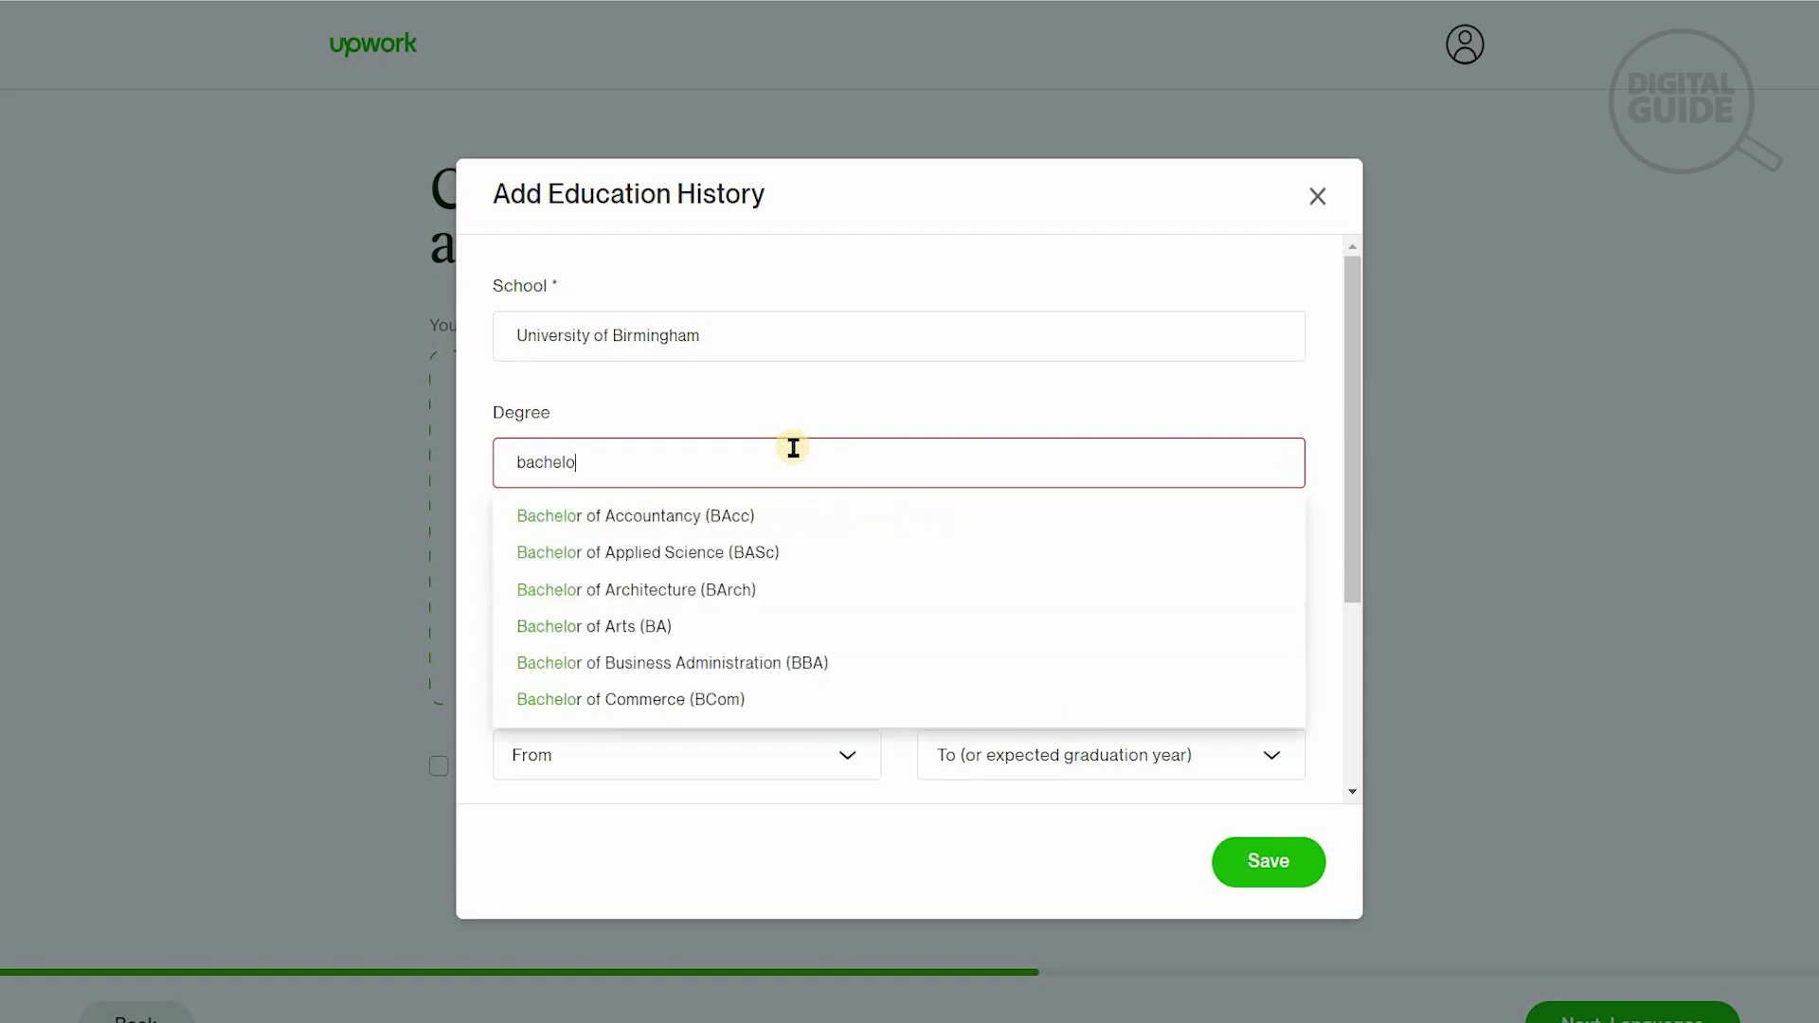
key(Return)
click(689, 599)
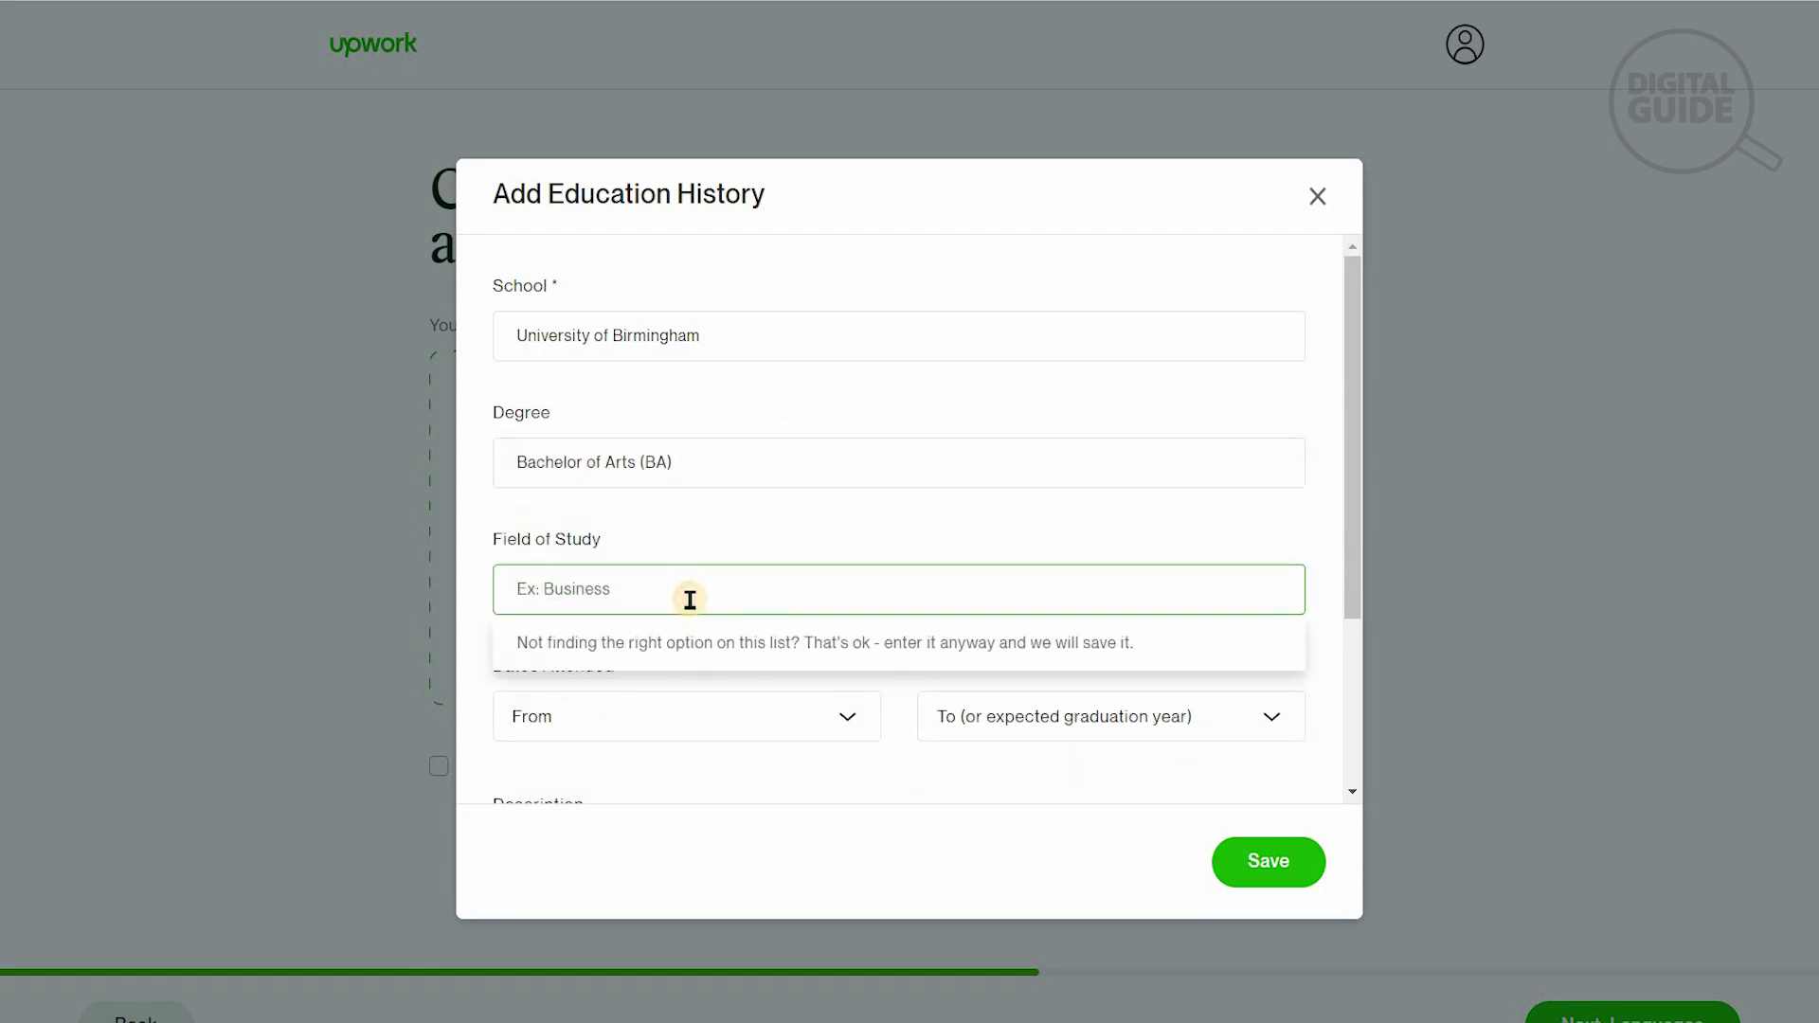
text(graphic designing)
Set attendance from 2014 to 2020, save the education entry, and continue to languages.
scroll(720, 606, down, 1)
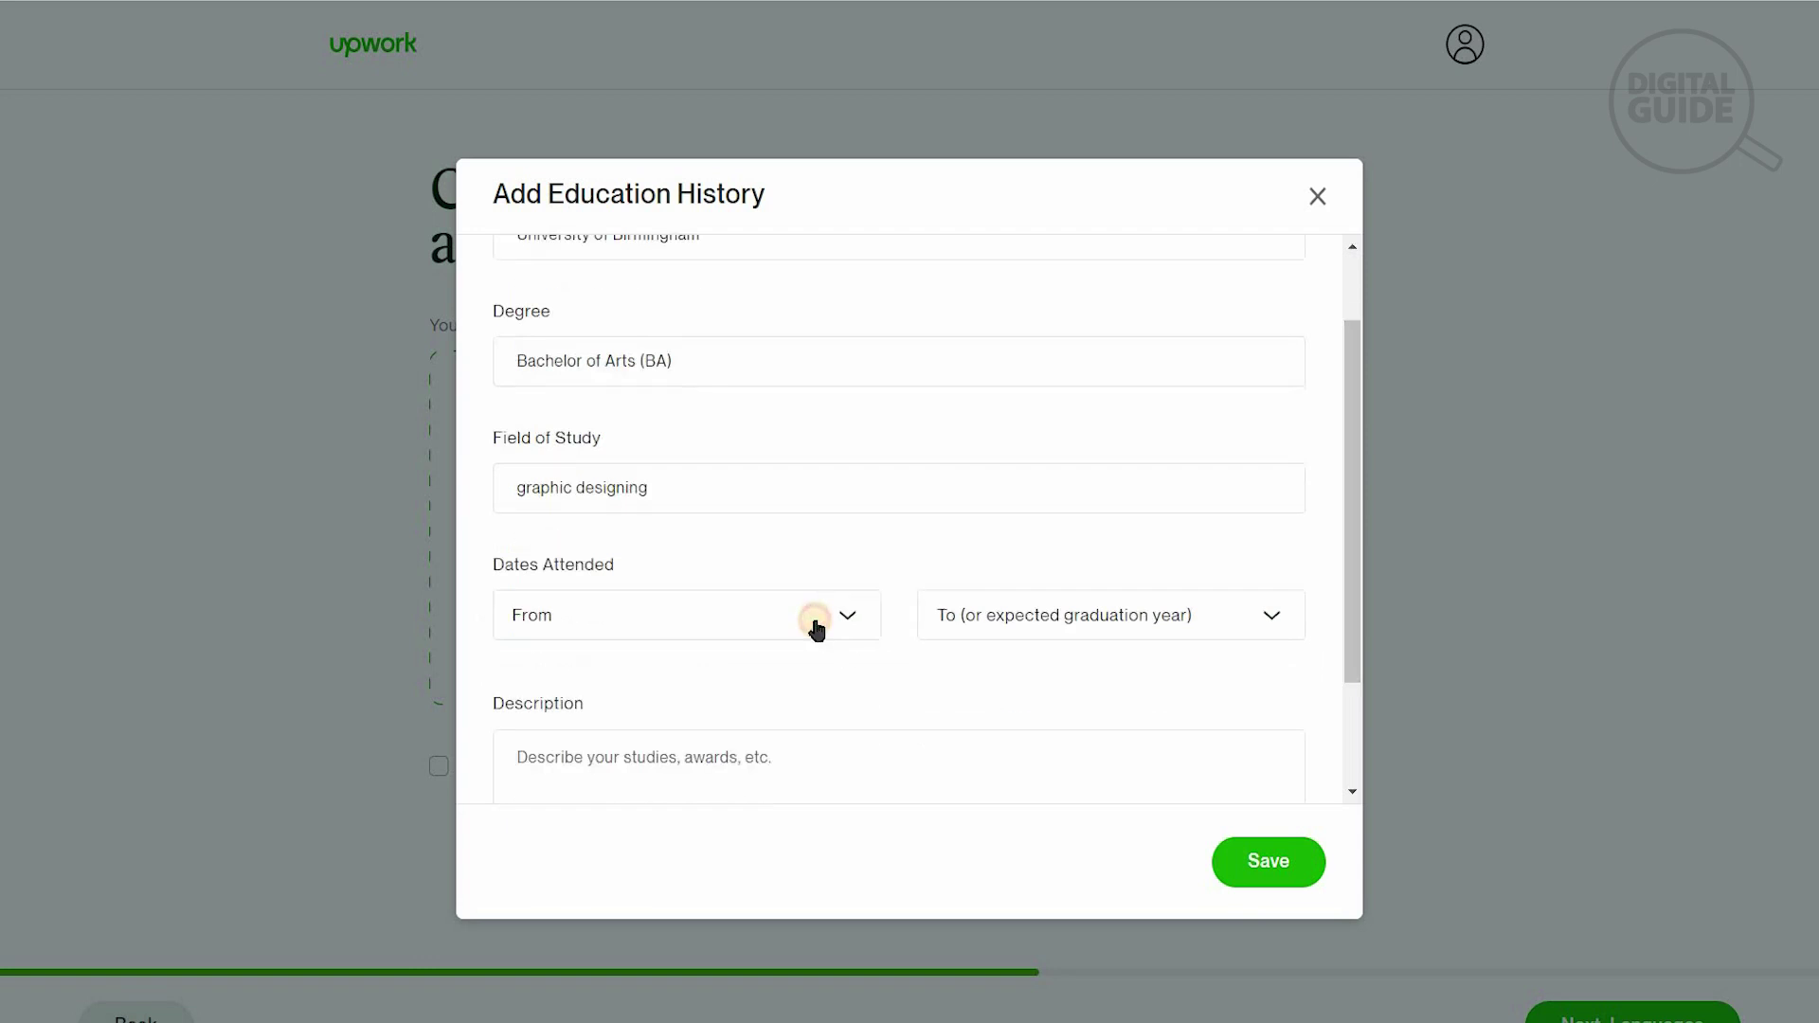
click(812, 621)
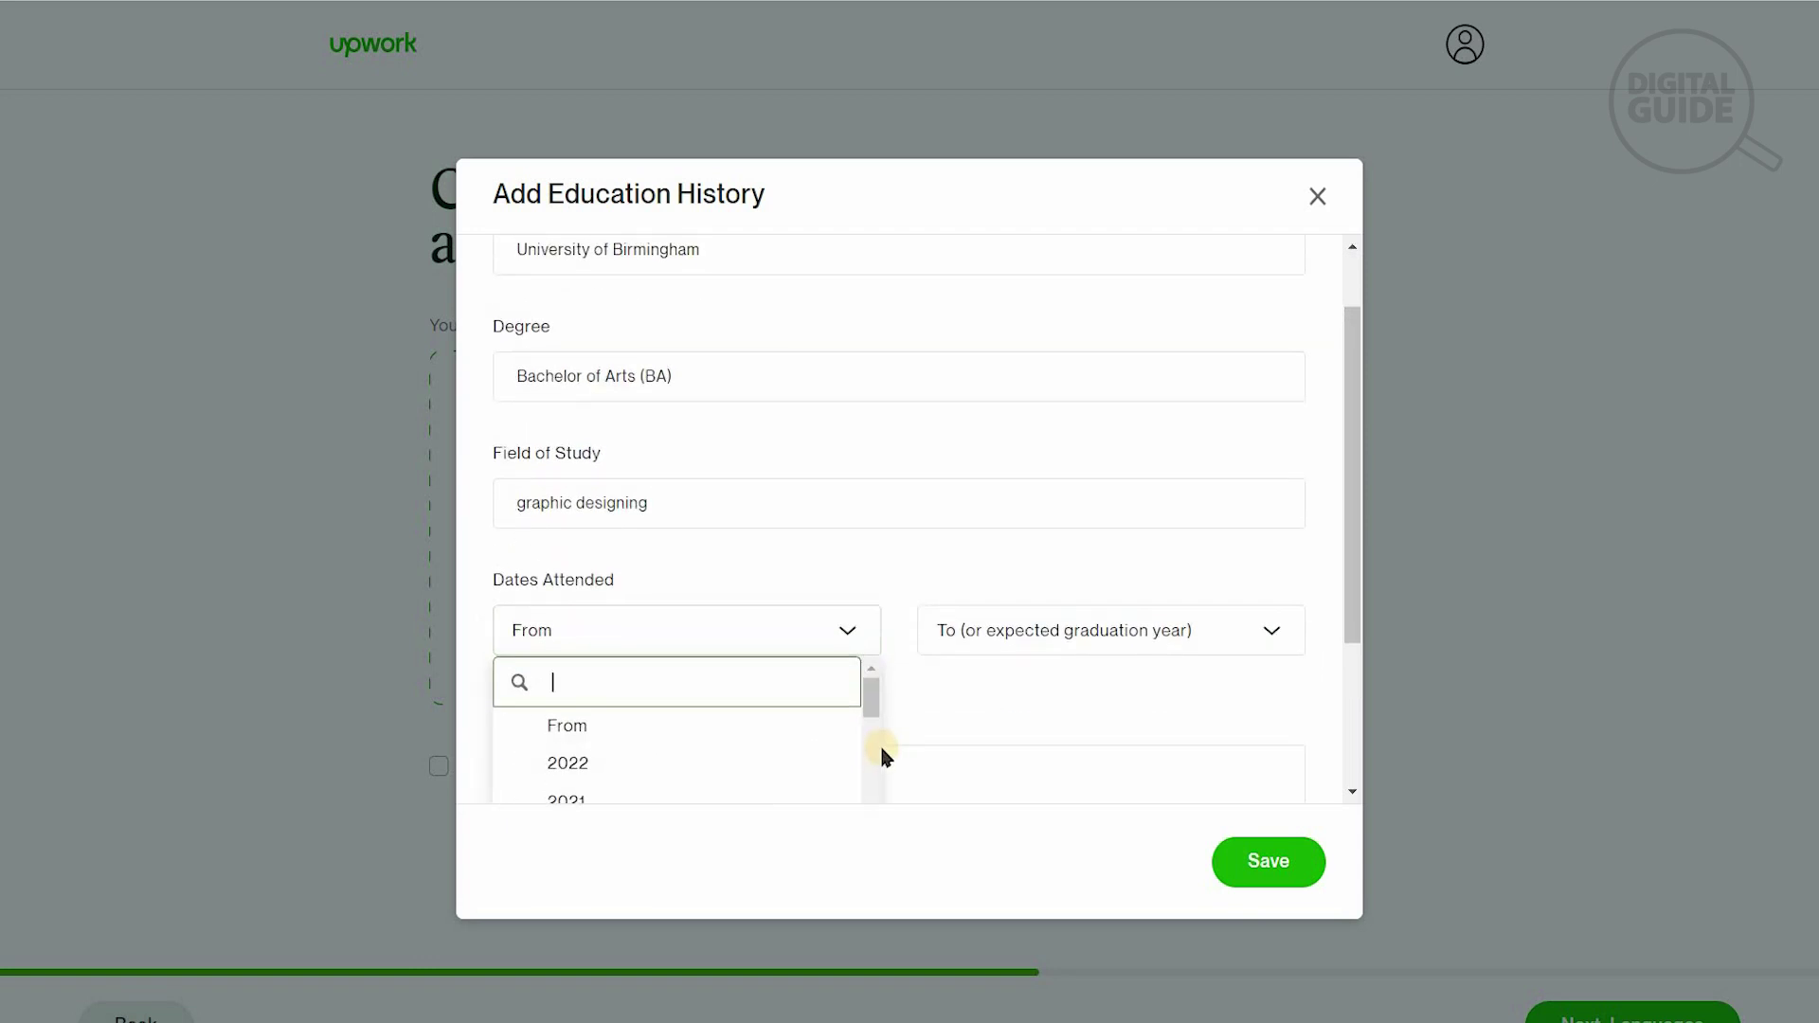
scroll(780, 738, down, 3)
click(781, 723)
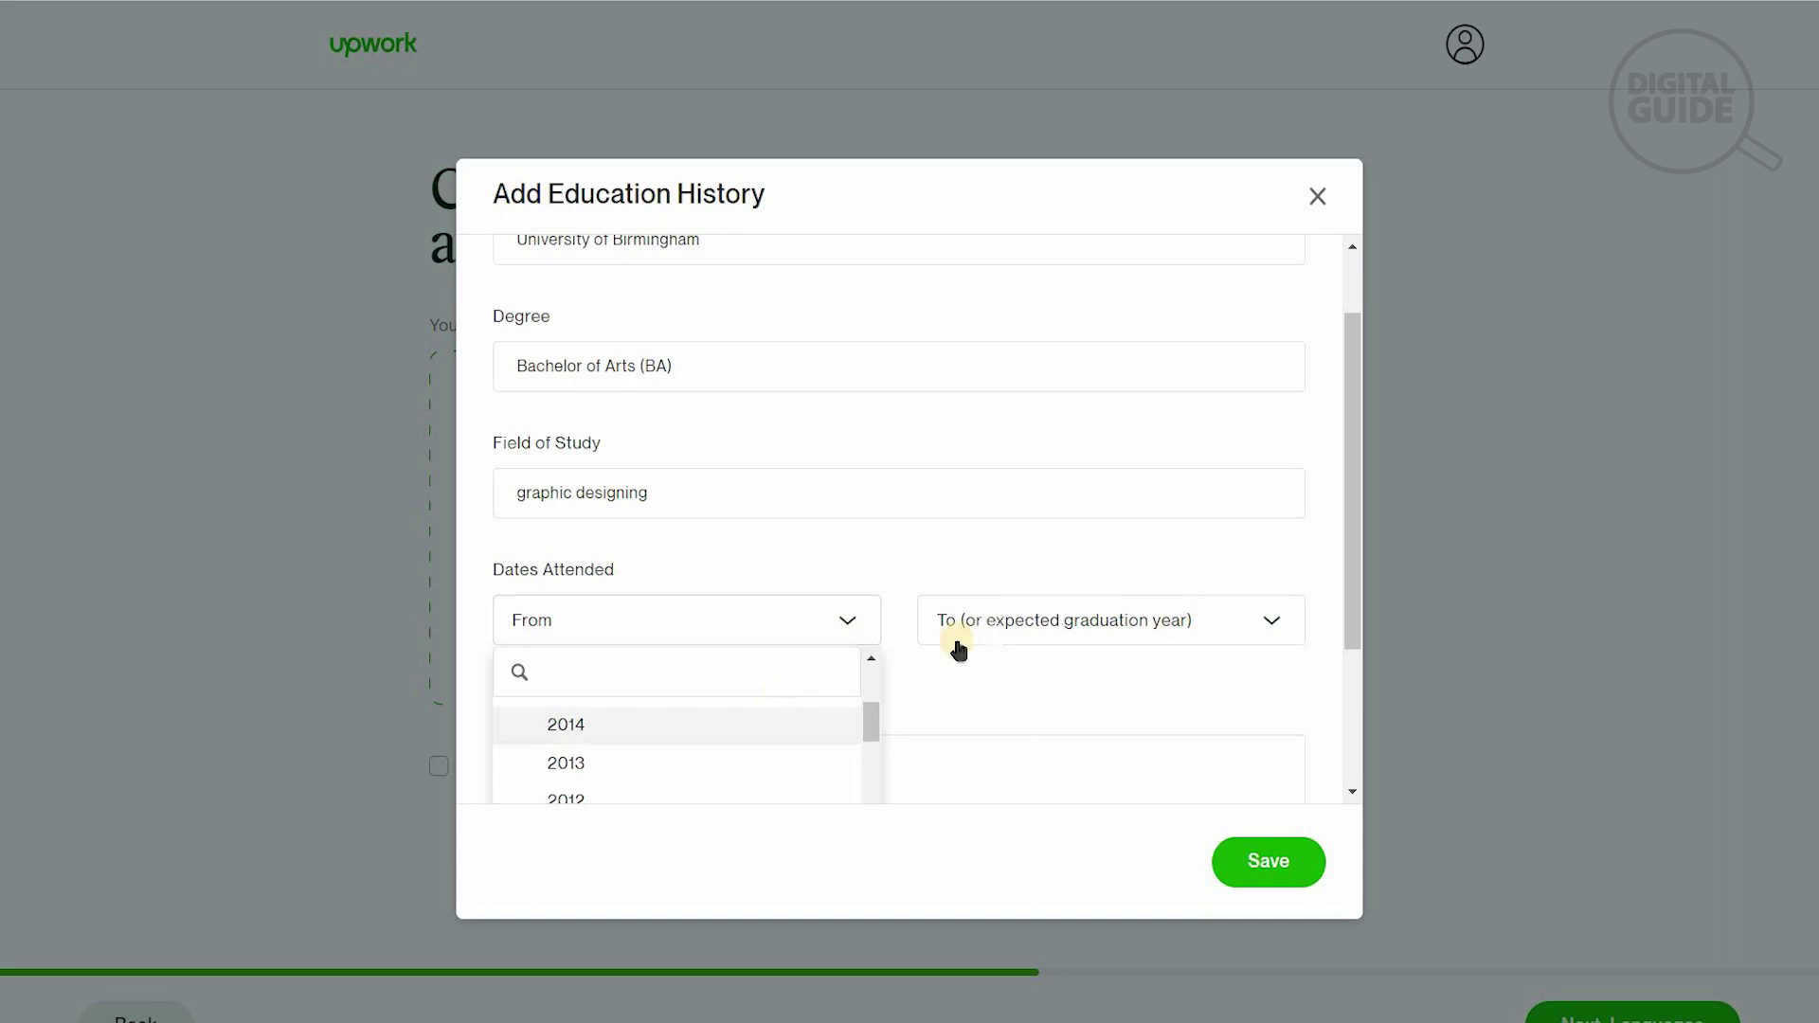
click(1020, 621)
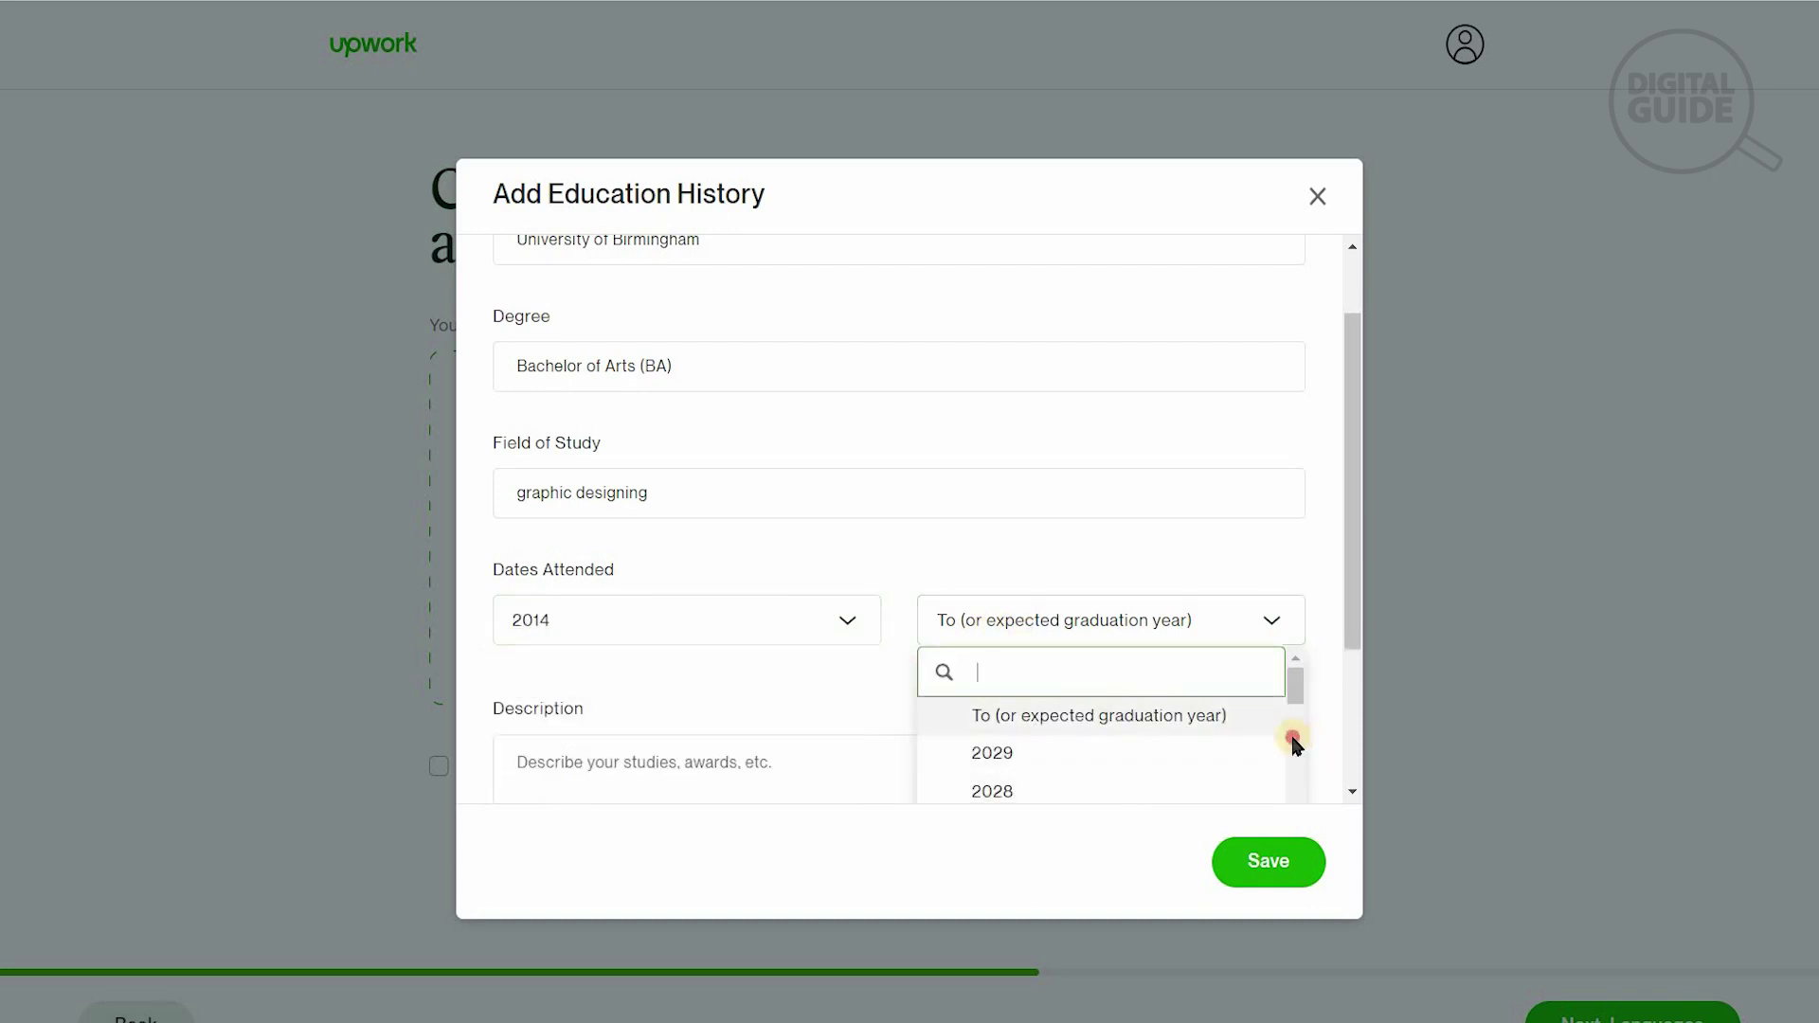
scroll(1194, 764, down, 3)
click(1191, 764)
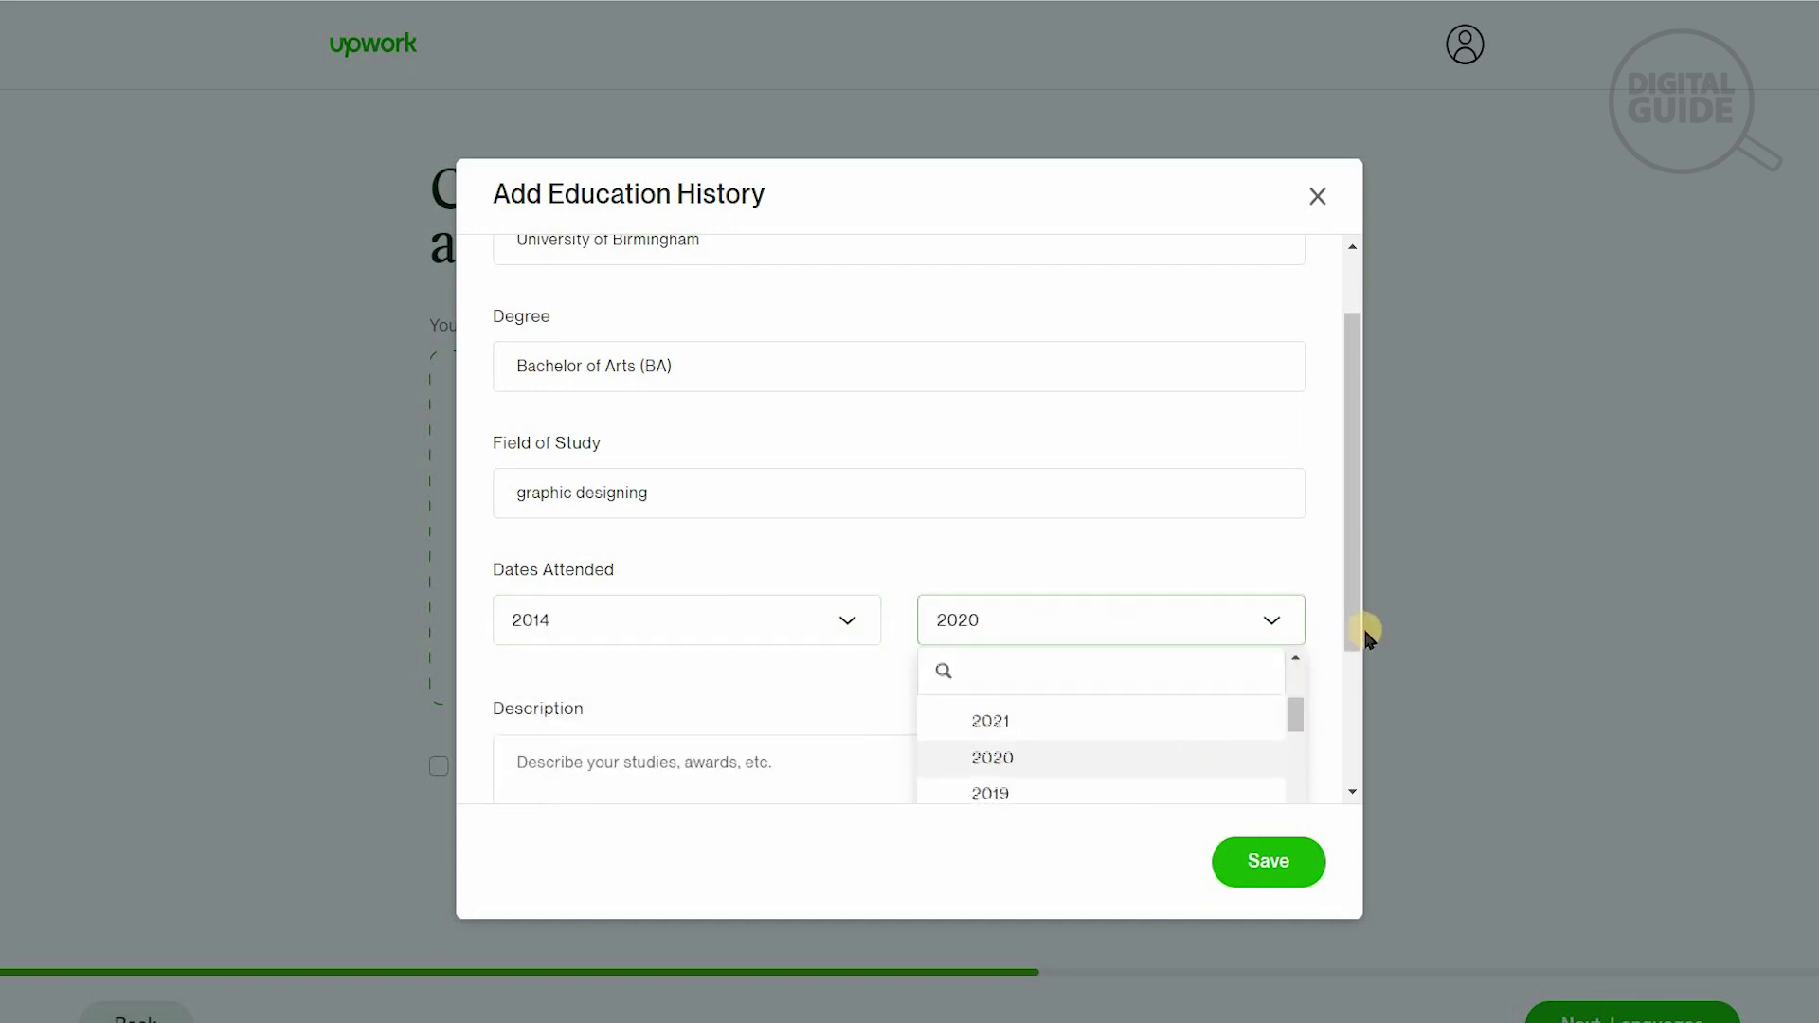
drag(1353, 679, 1174, 747)
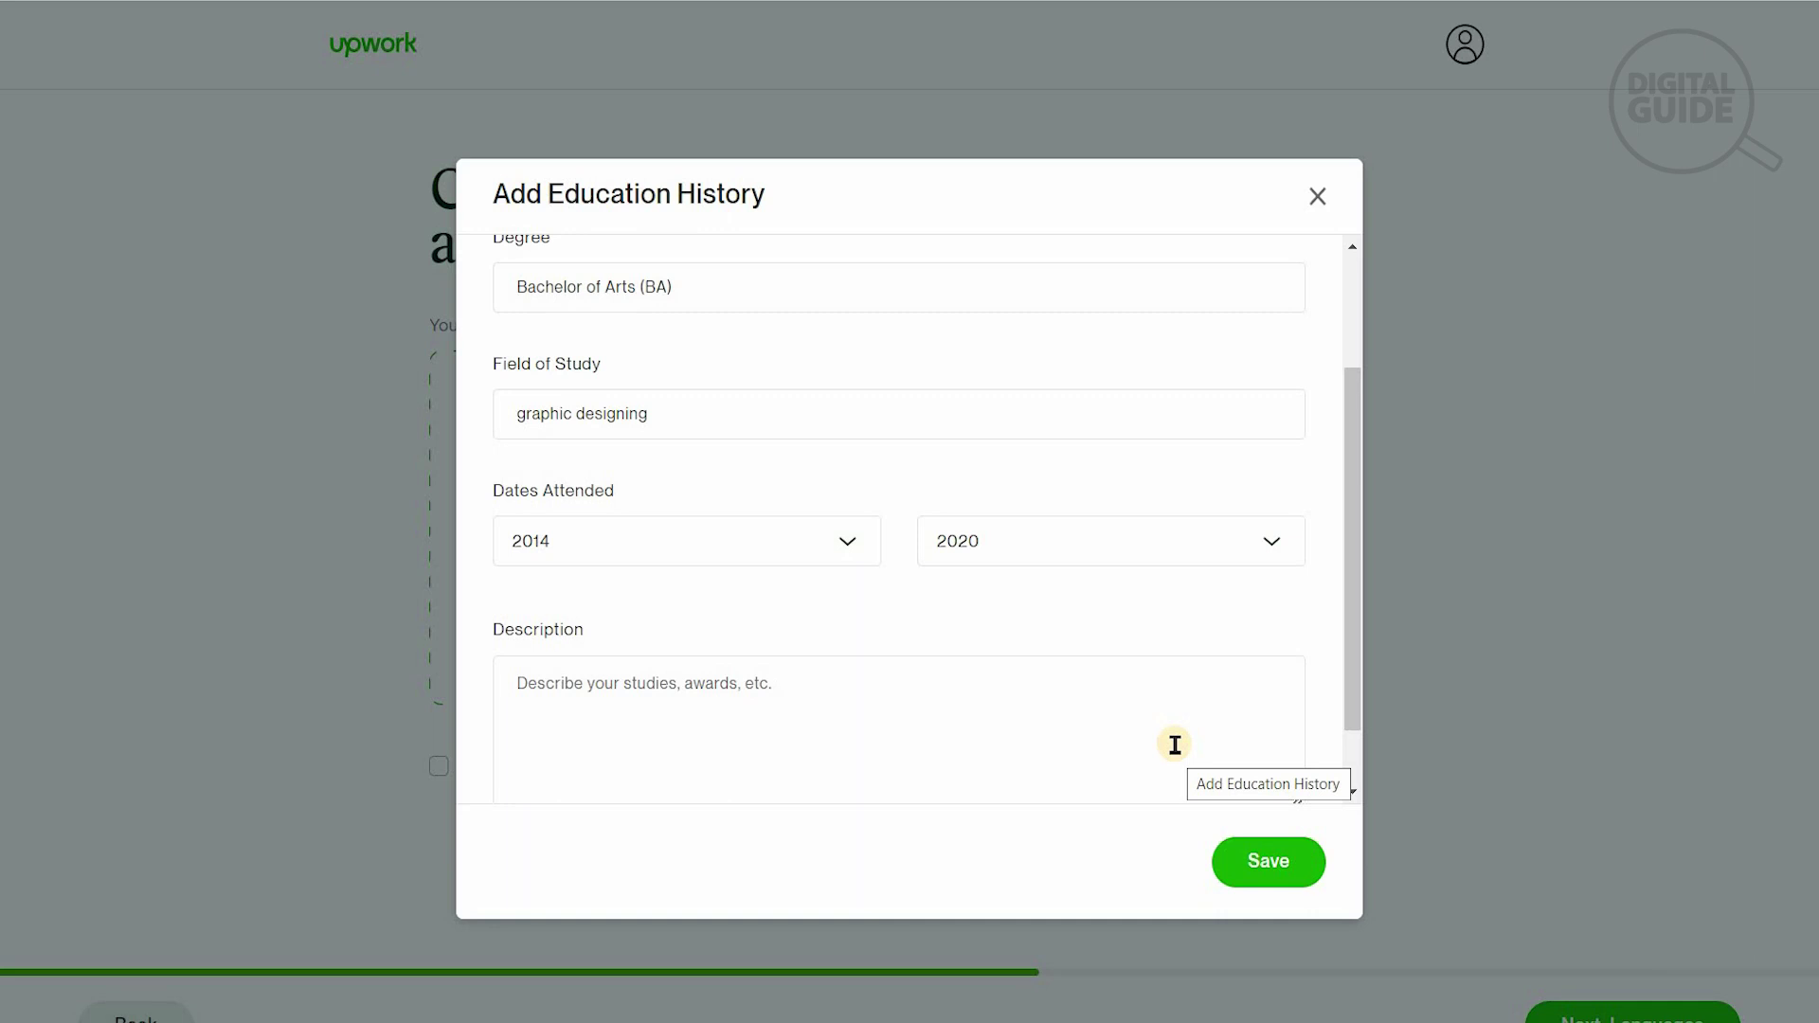
click(1350, 769)
scroll(1293, 857, down, 1)
click(1279, 877)
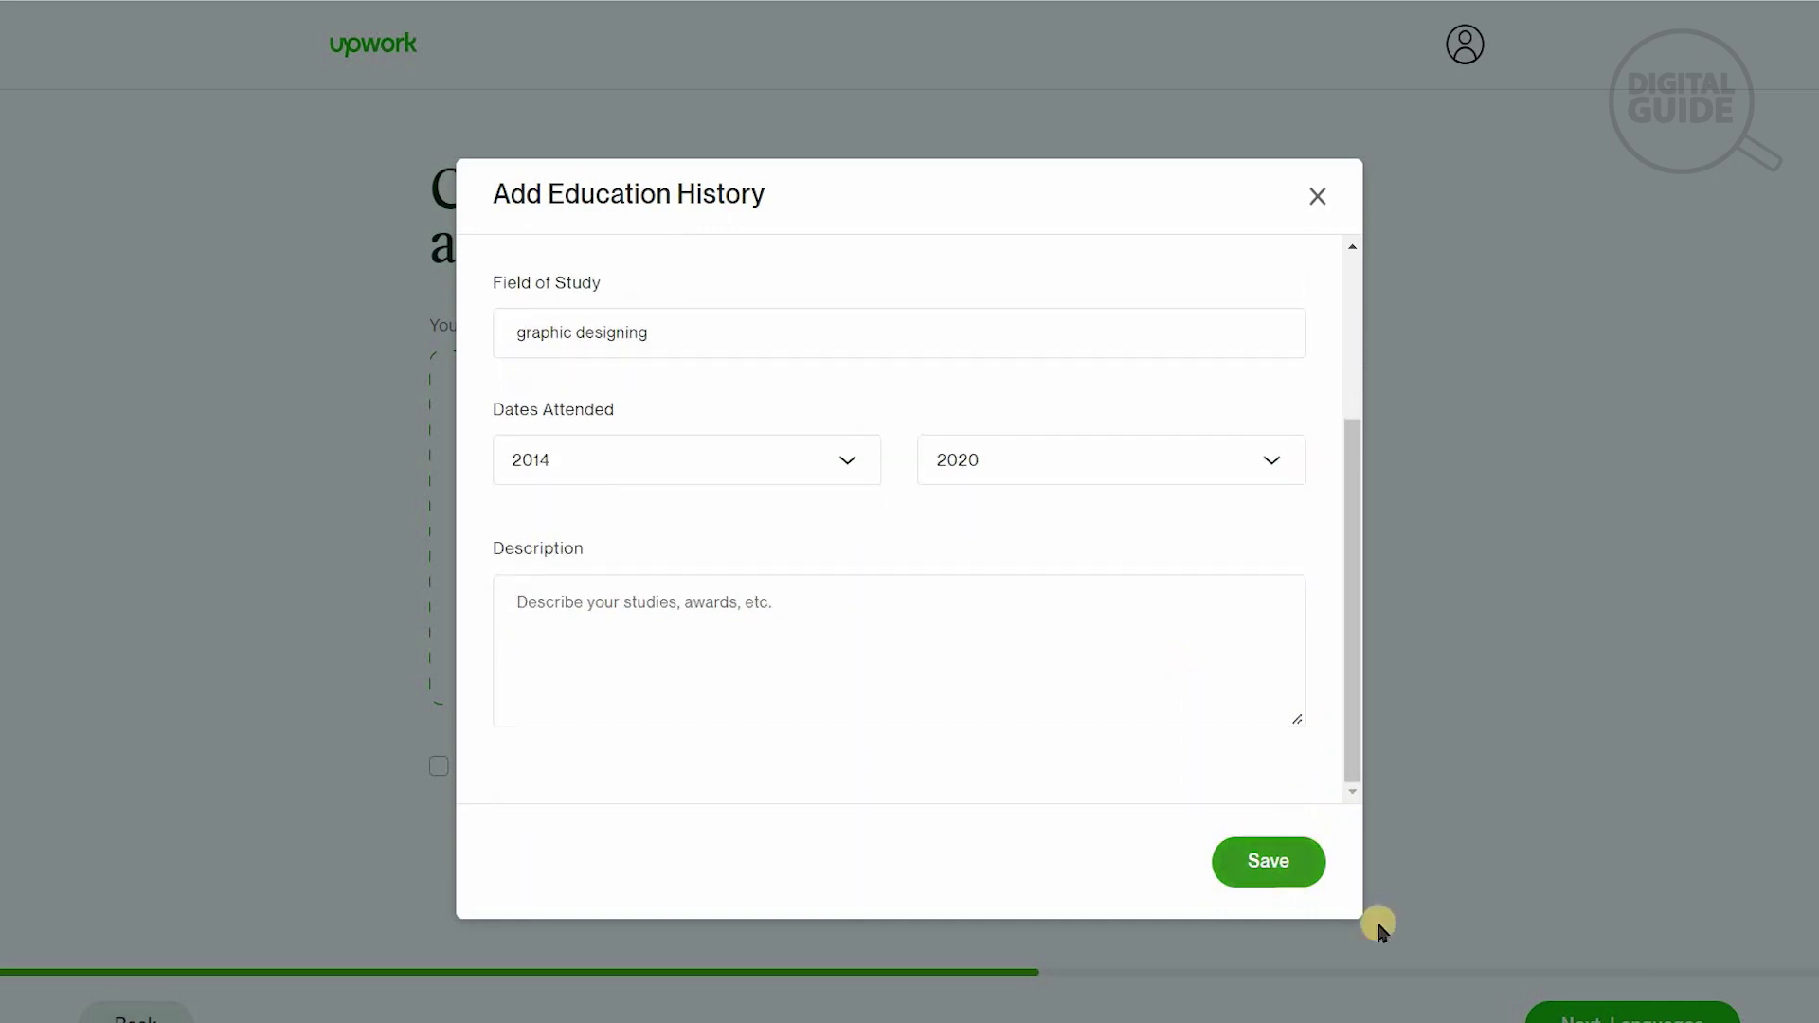
click(1546, 1014)
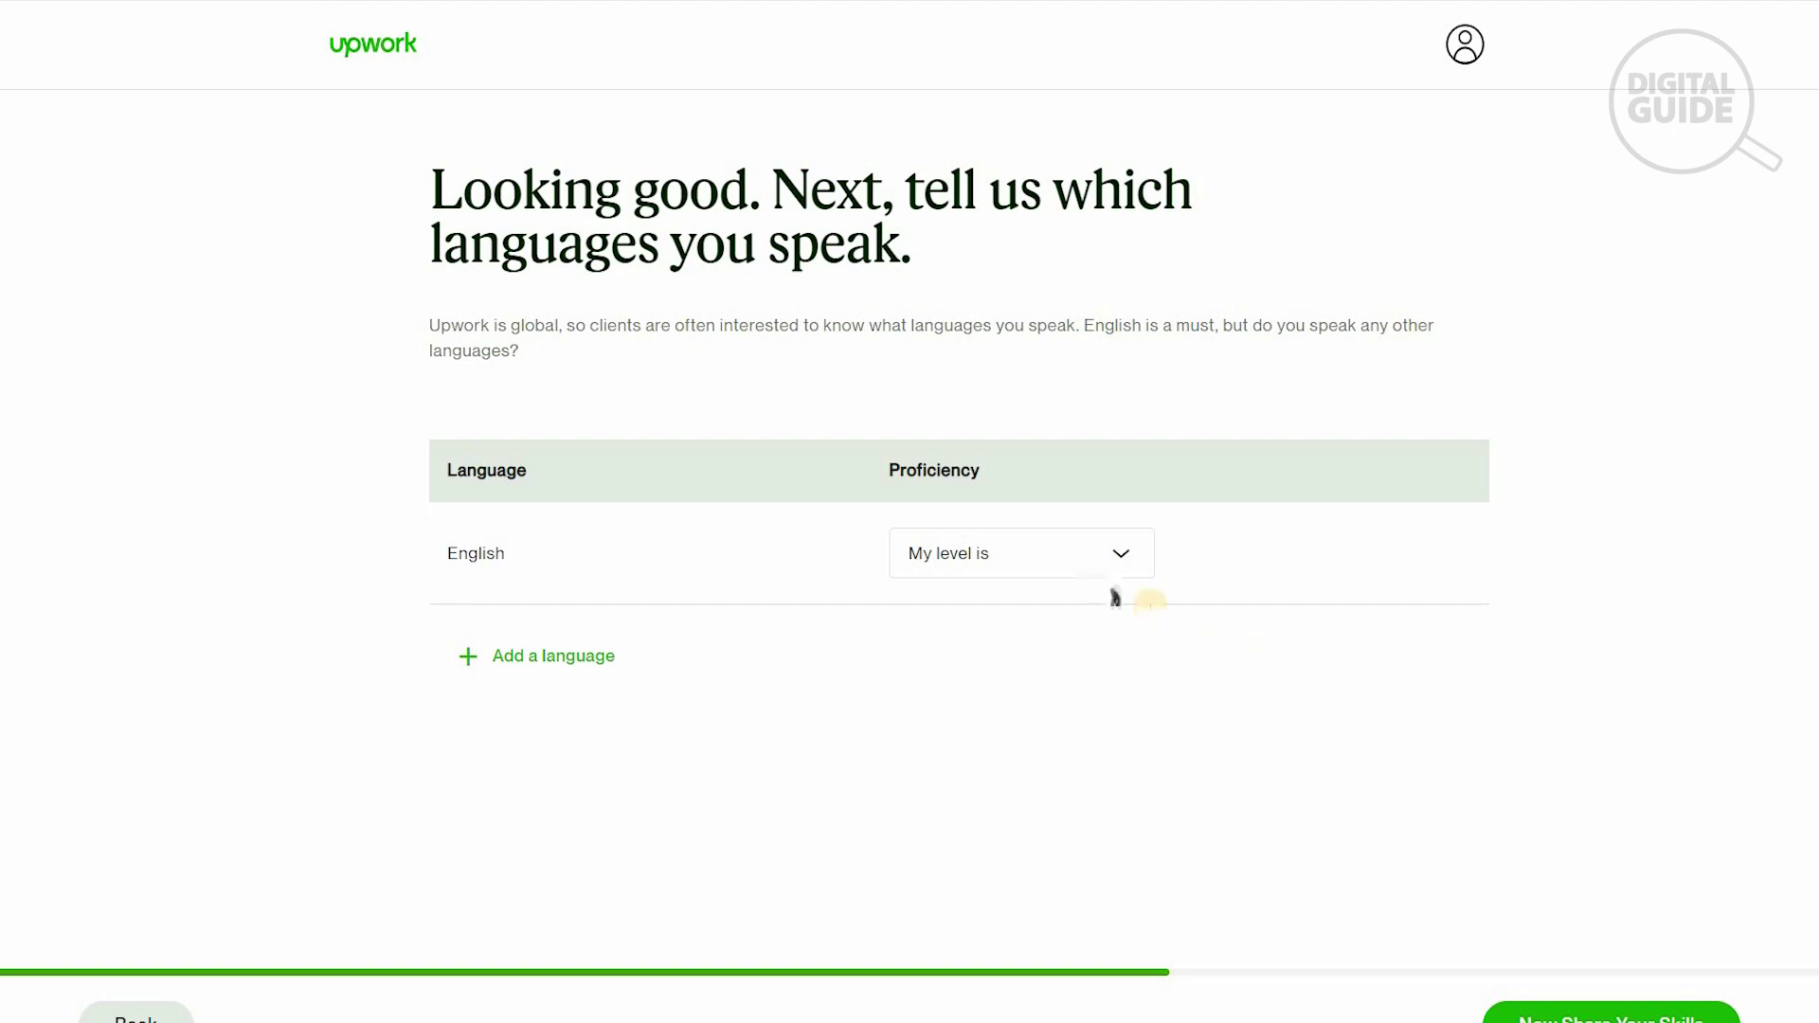
Pick Native or Bilingual from the English 'My level is' list, then go to skills.
click(1051, 572)
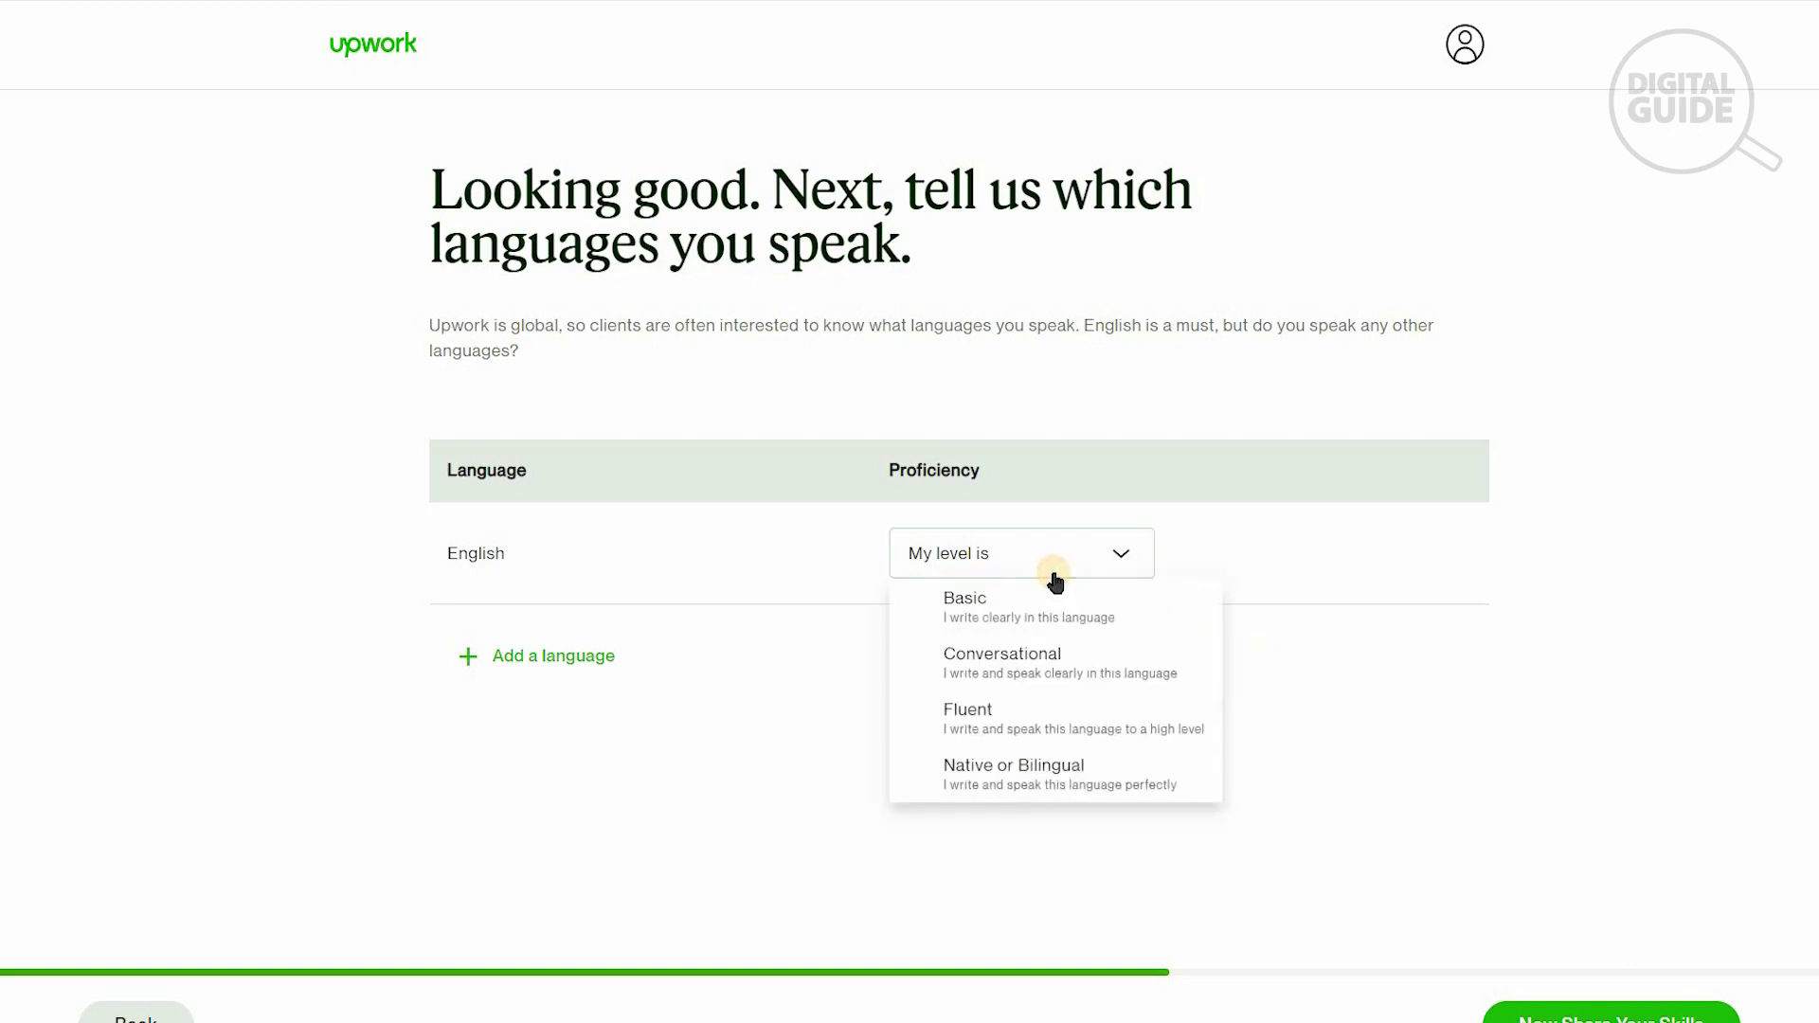
click(1075, 782)
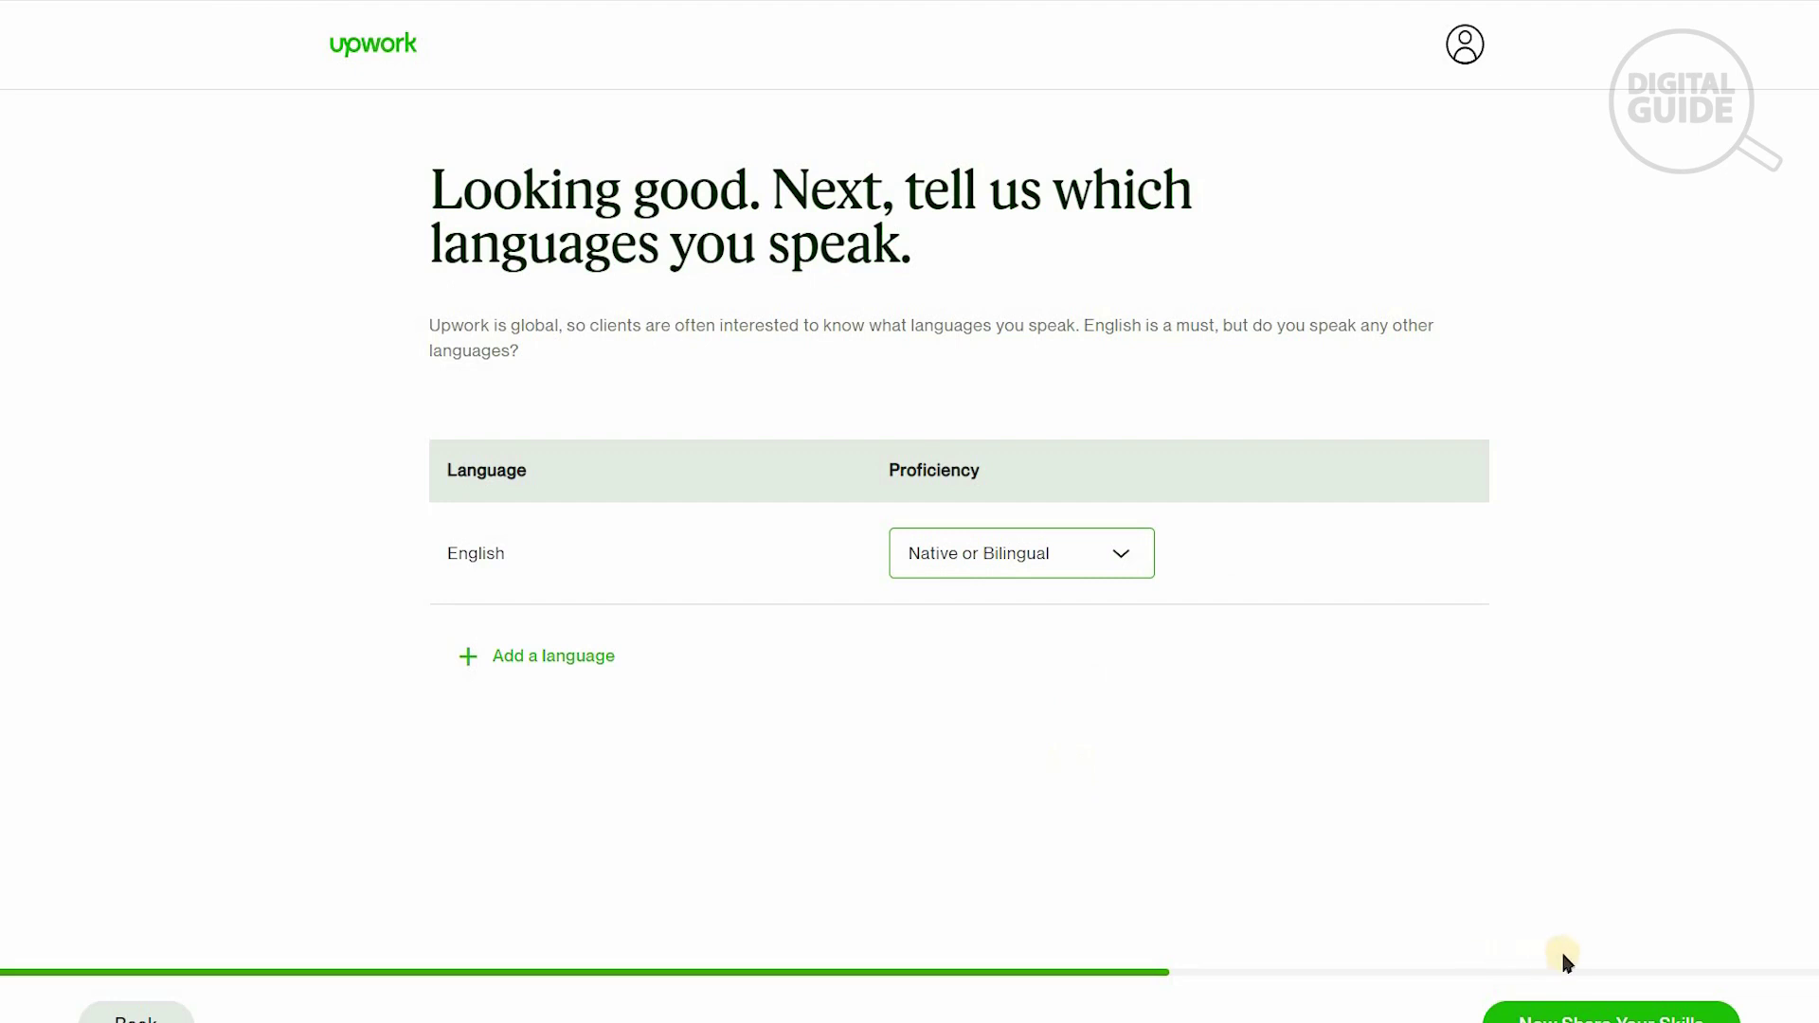
click(1578, 1013)
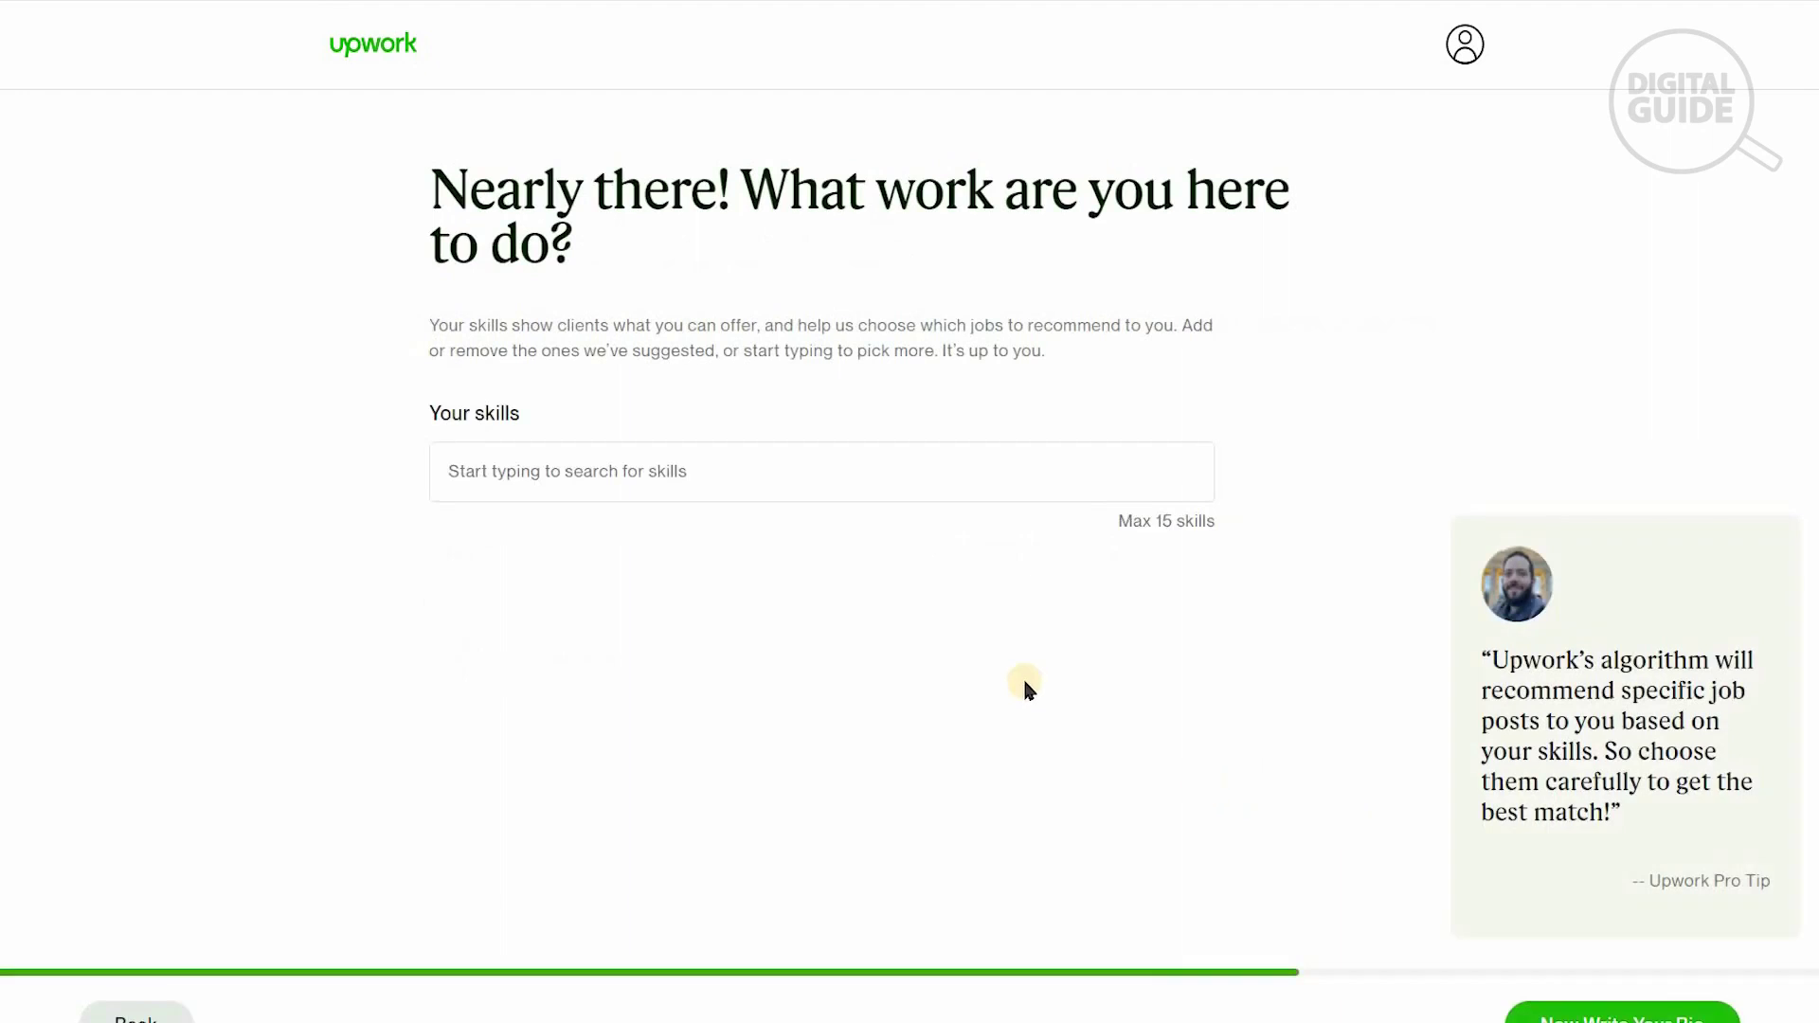
Search 'logo' and 'des' to add Logo Animation, Design Enhancement and Logo Design, then continue.
click(830, 469)
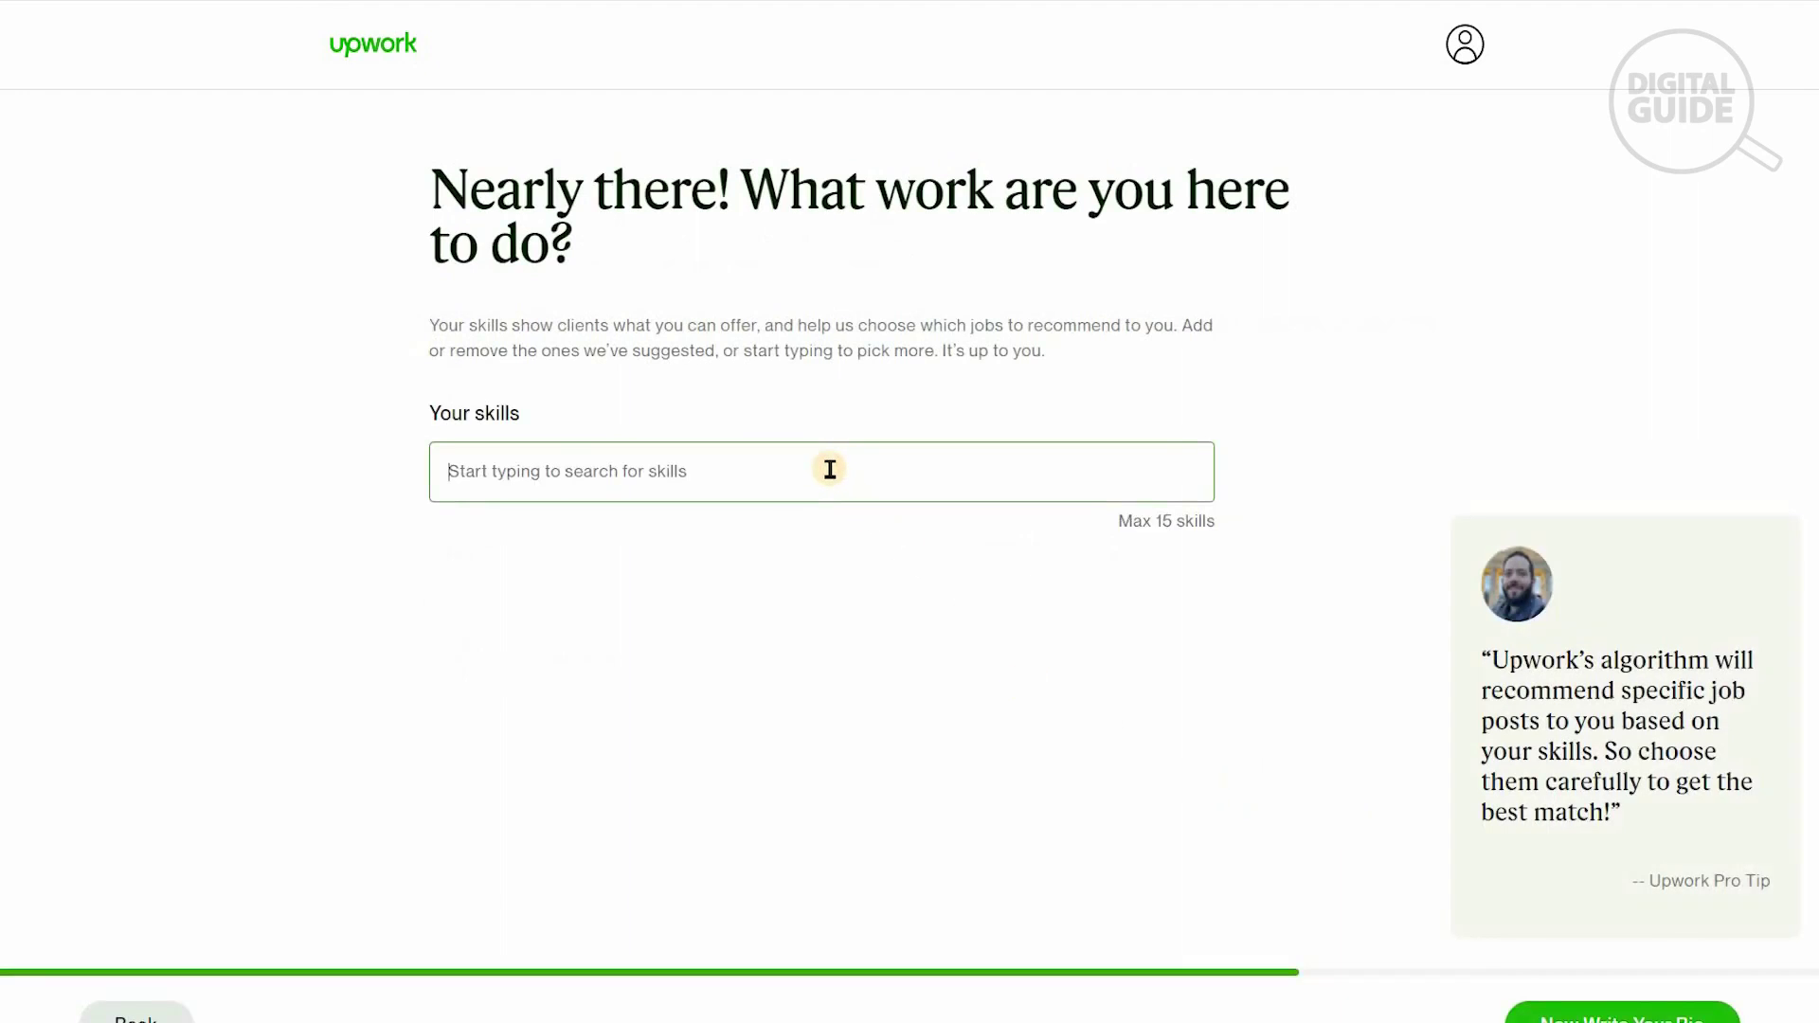
text(l)
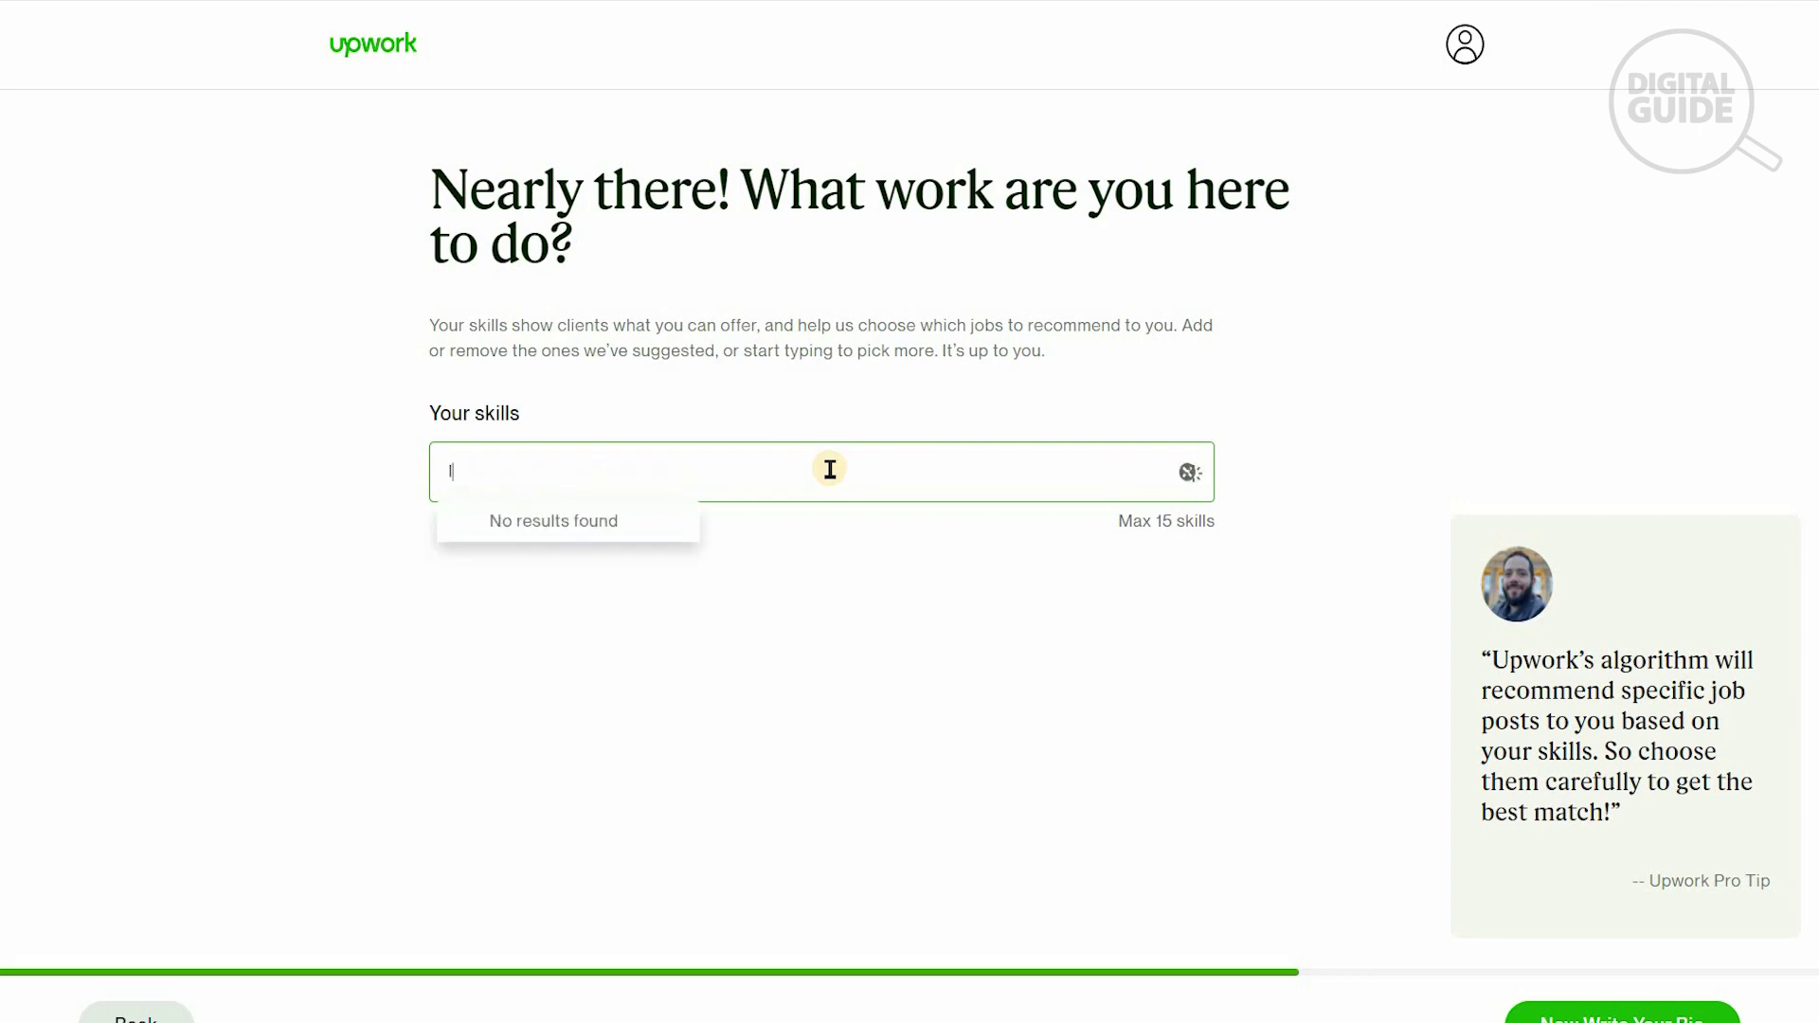
text(ogo)
click(621, 557)
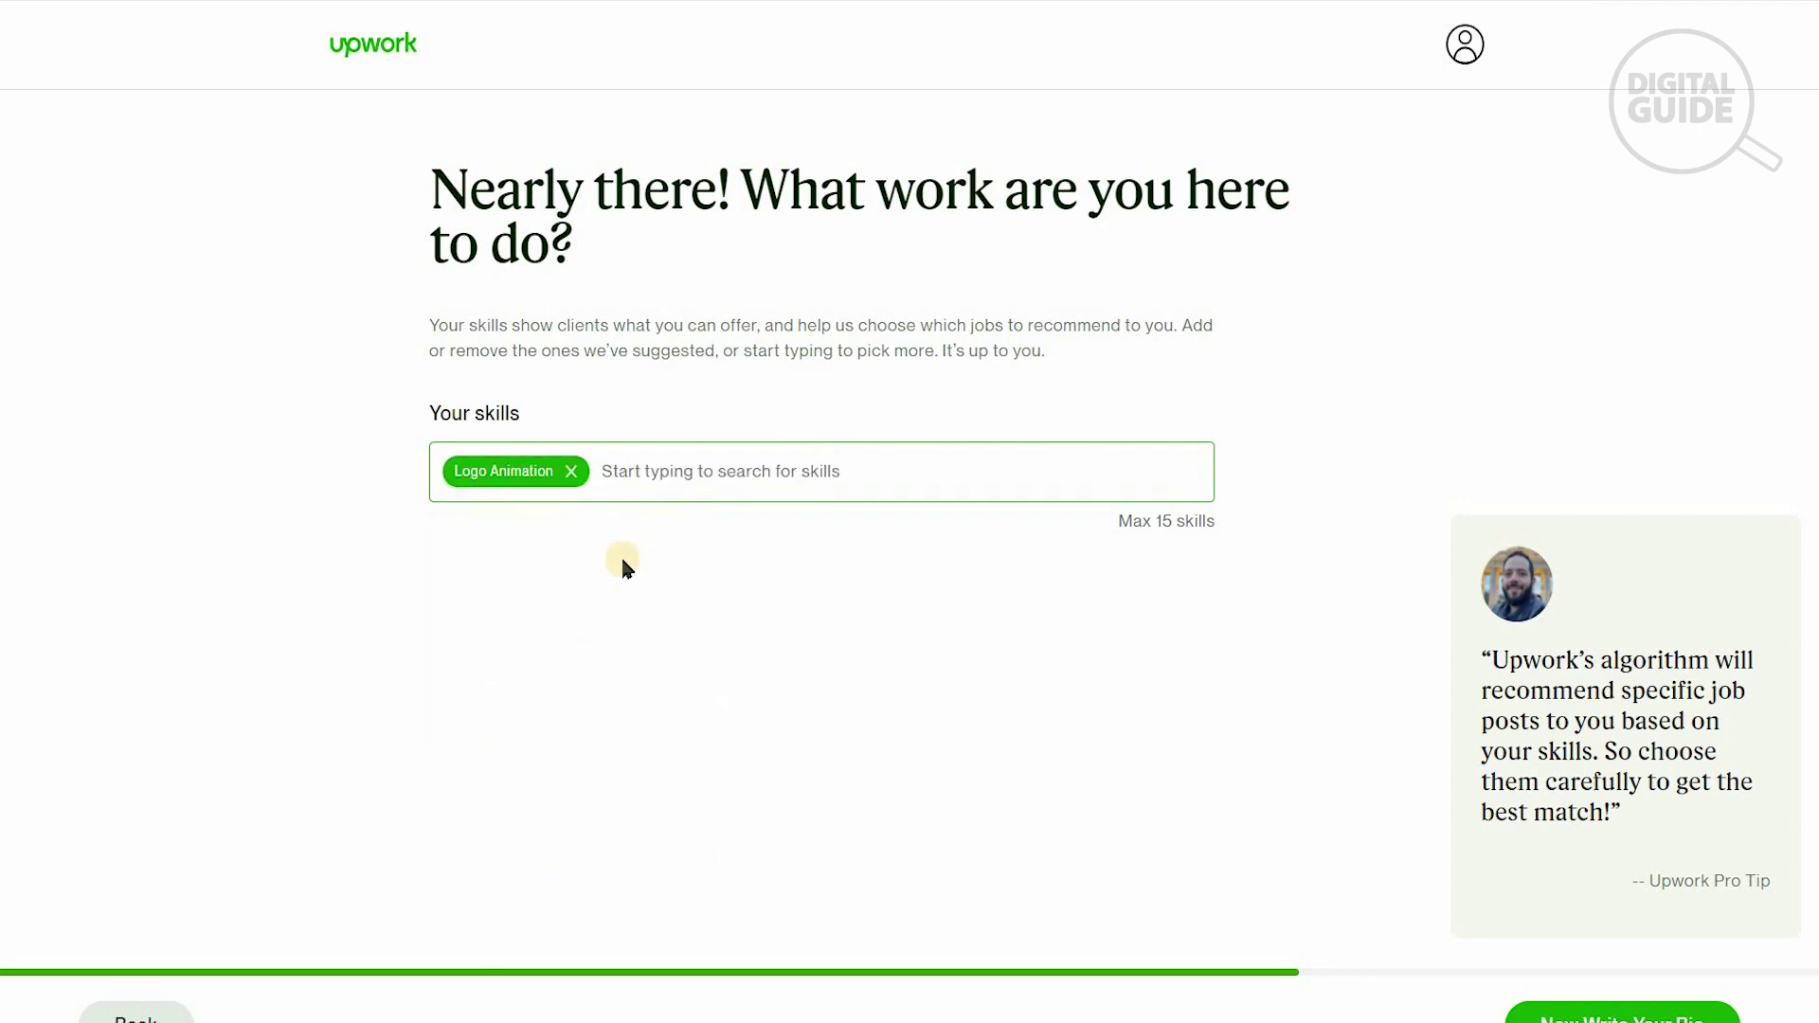
text(desi)
click(711, 599)
text(logo)
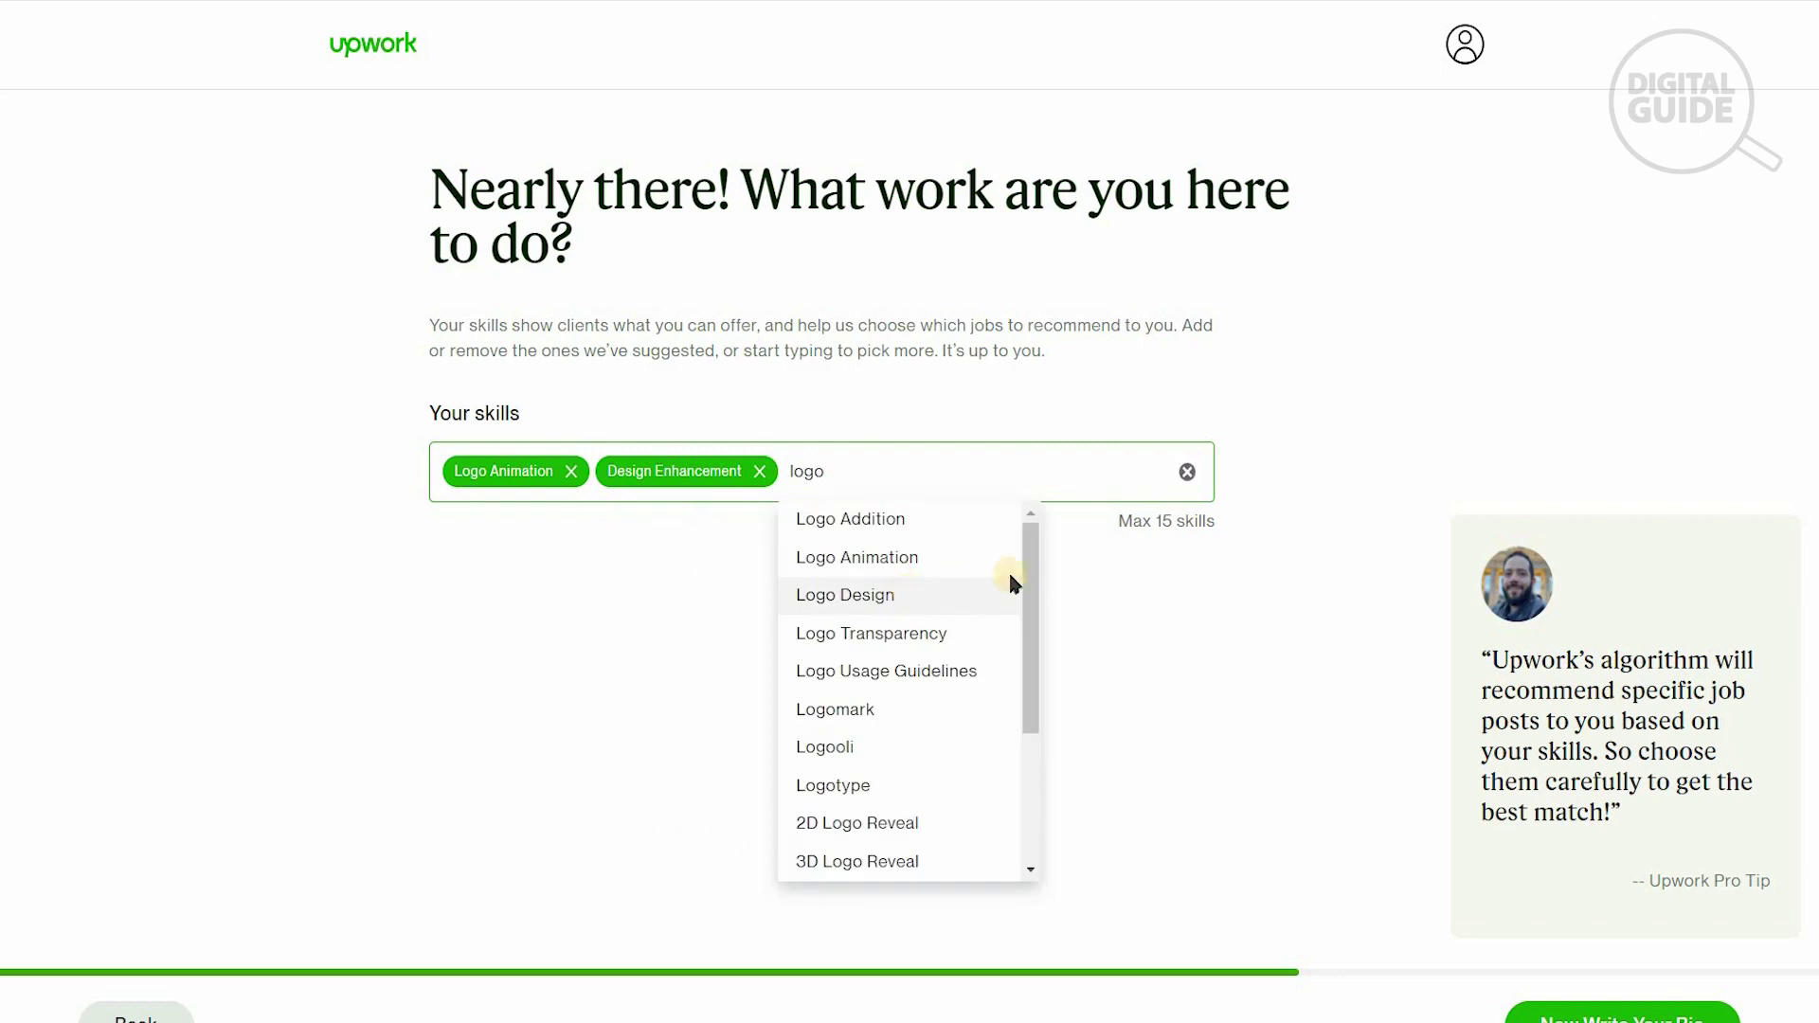
click(1011, 582)
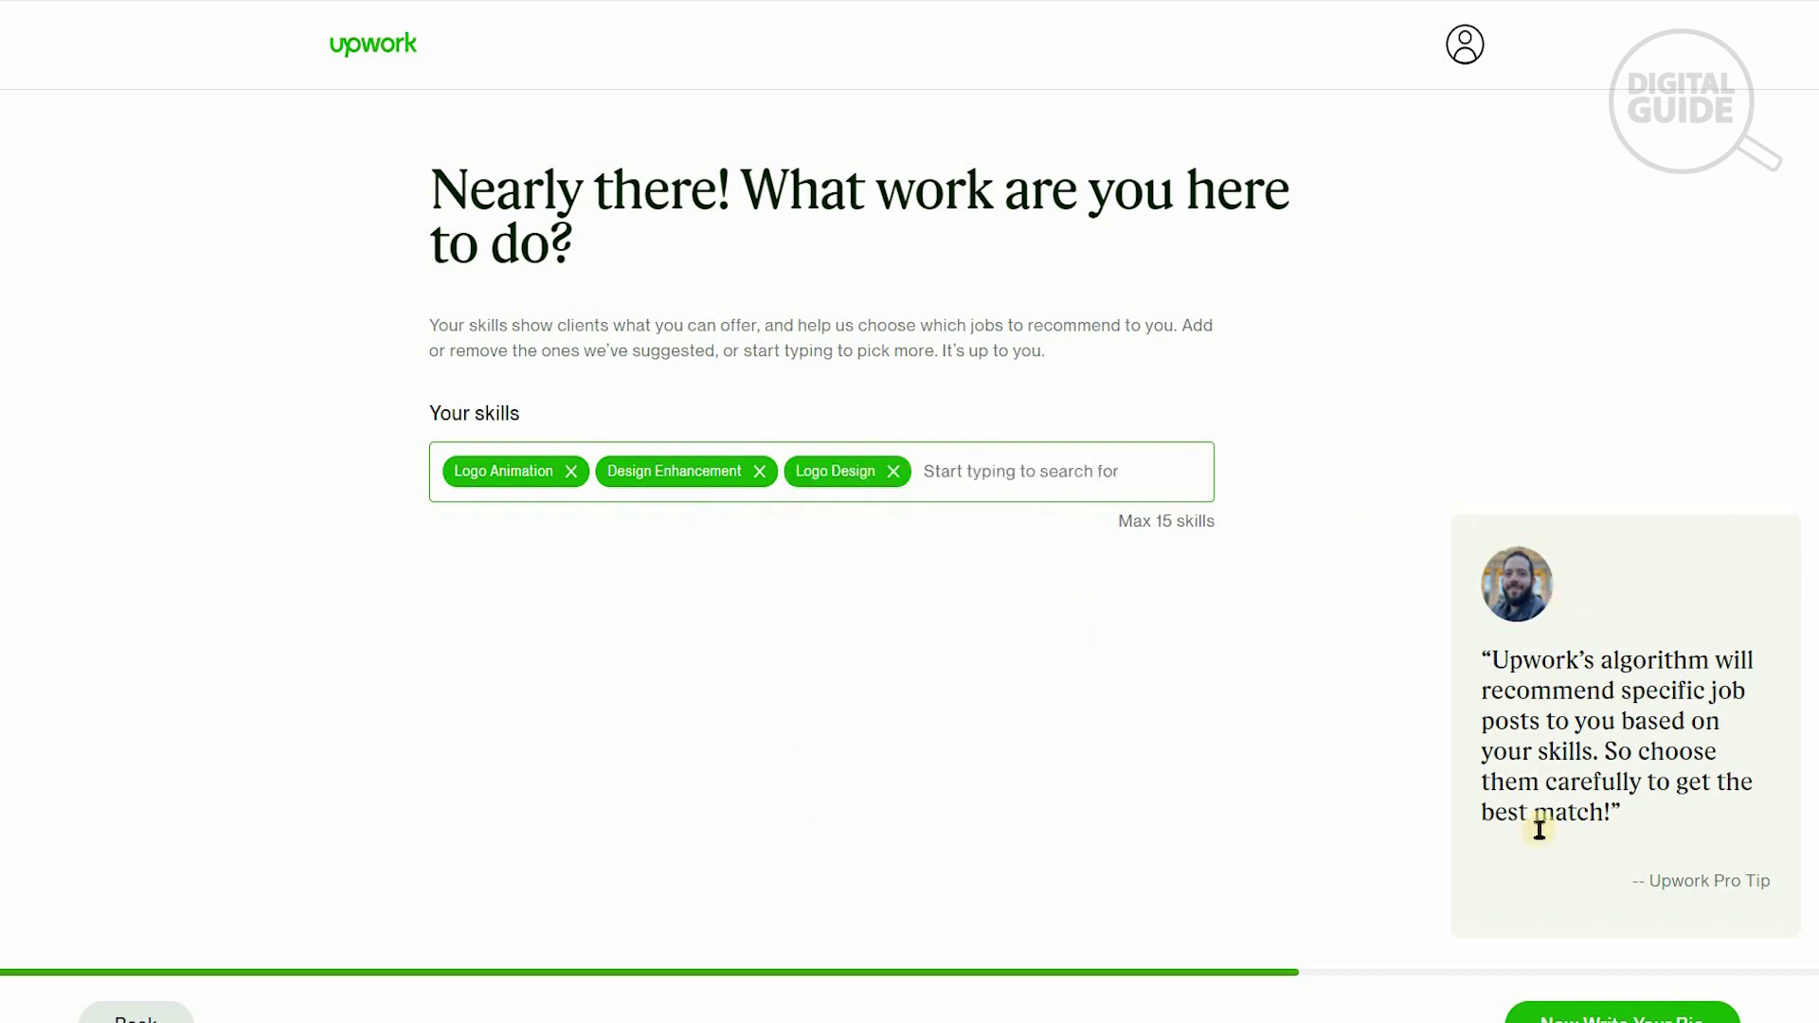
click(1589, 1019)
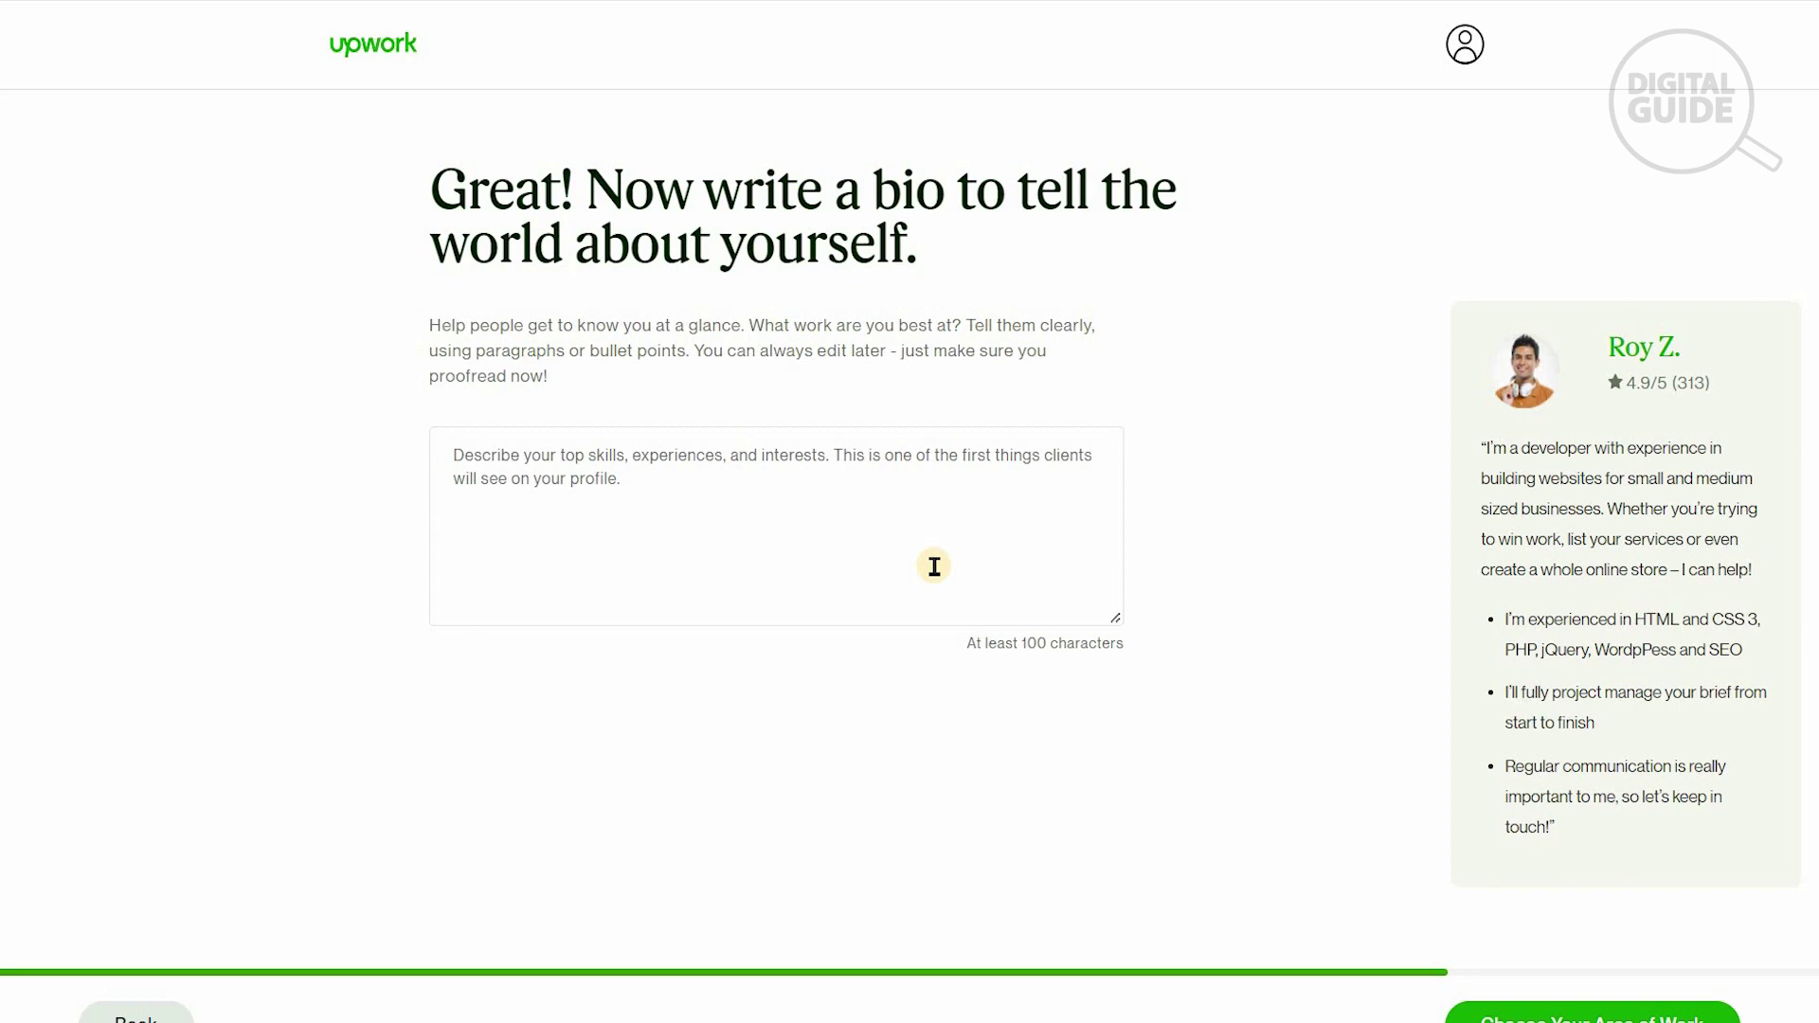
Paste a bio describing an experienced designer seeking projects that enhance their skill set.
click(934, 566)
text(I am a designer with much experience and wish to work on projects that will help me enhance my skill set.)
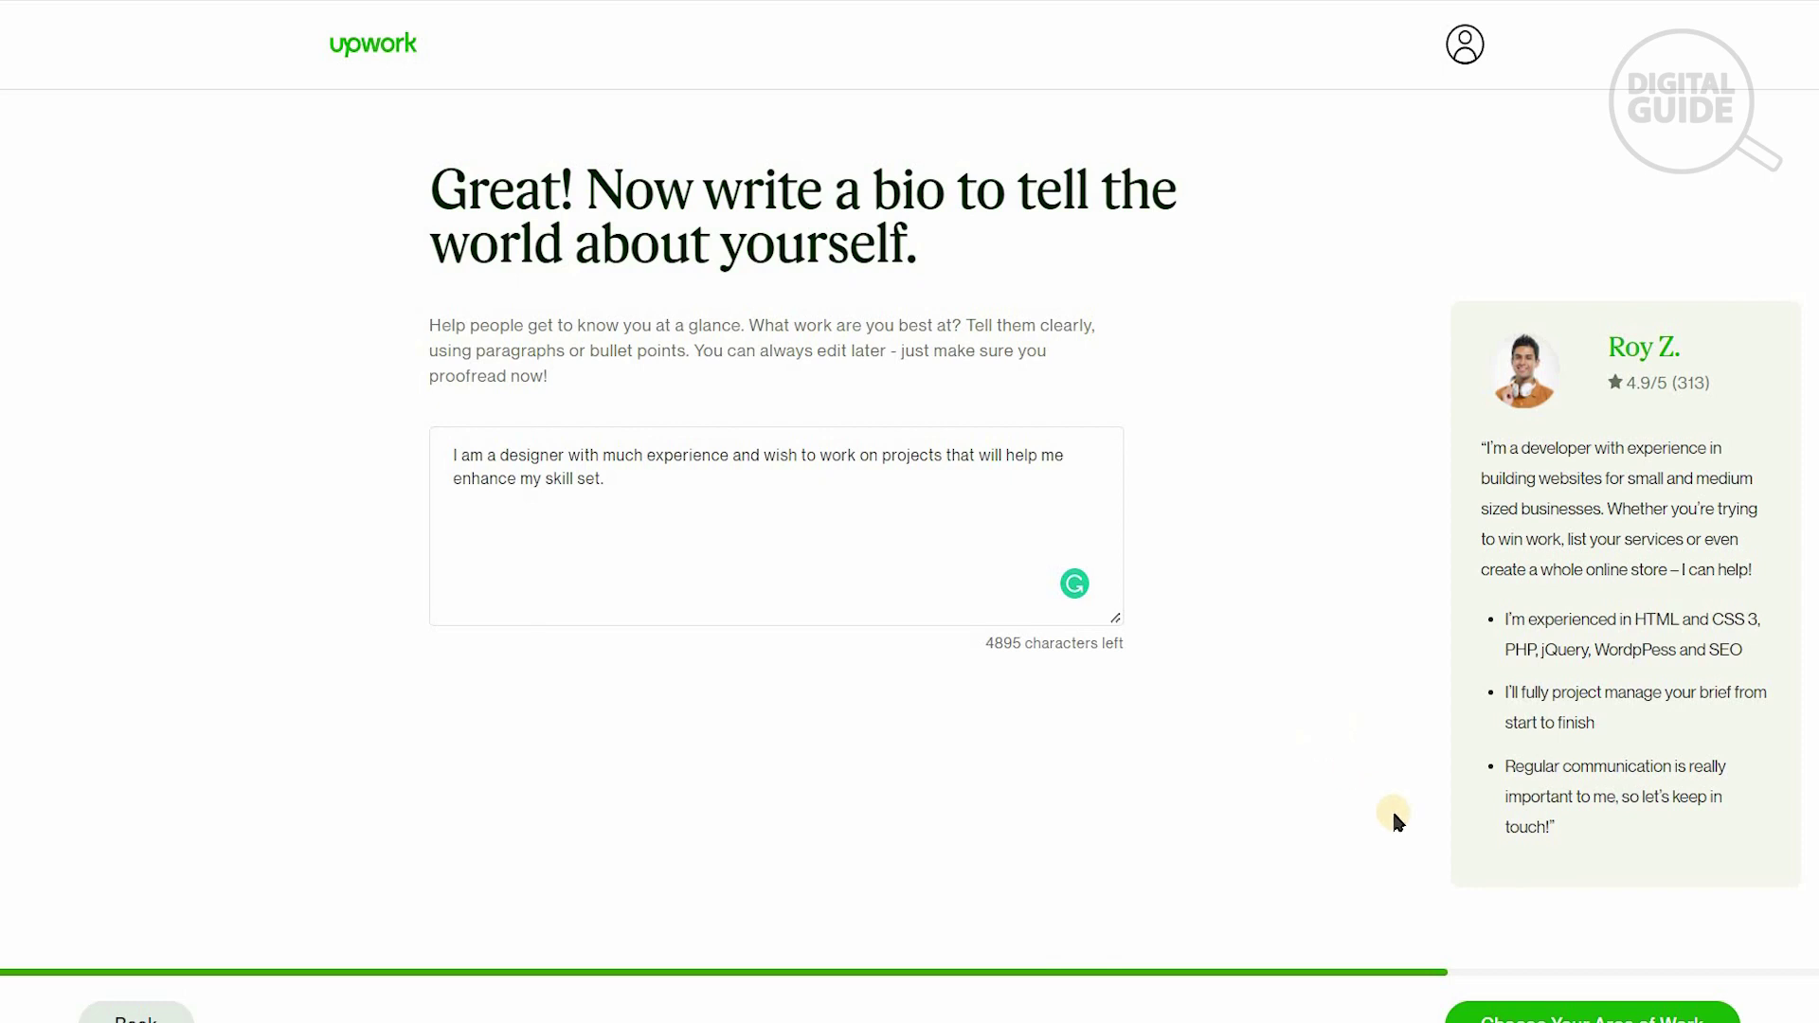
click(1535, 1015)
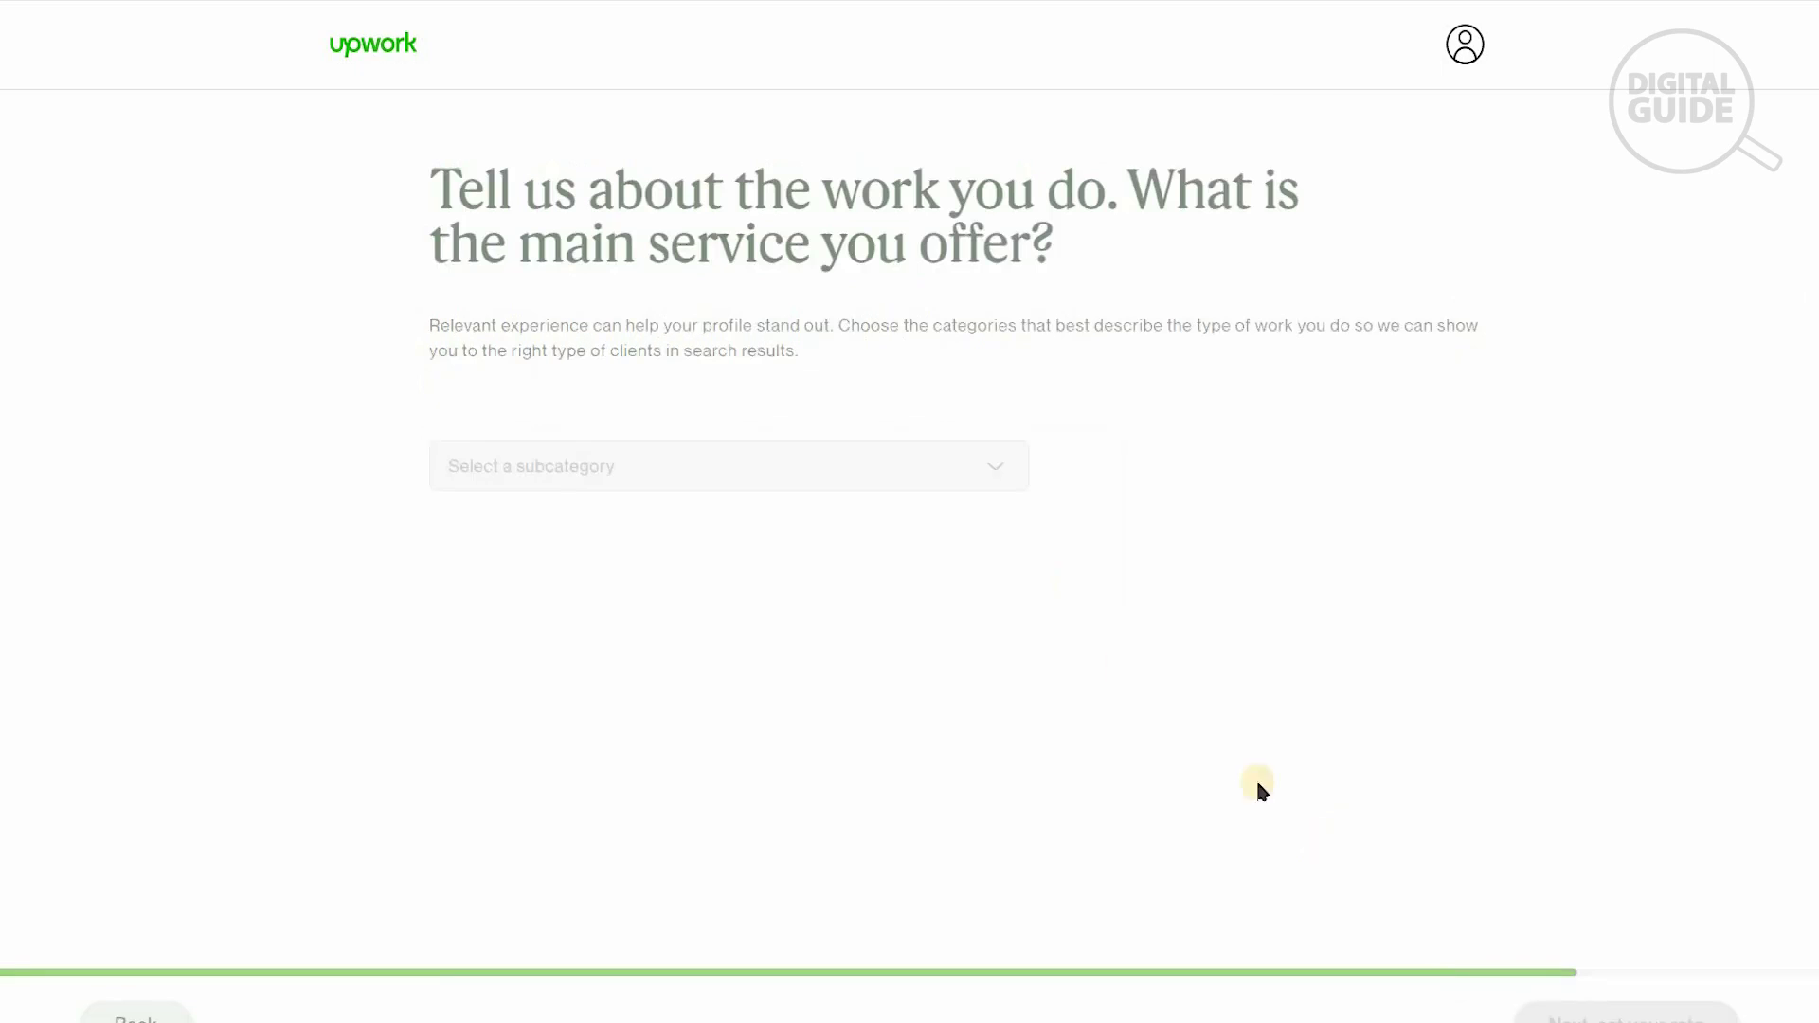
Pick Design & Creative as the category and Branding & Logo Design as the subcategory.
click(939, 449)
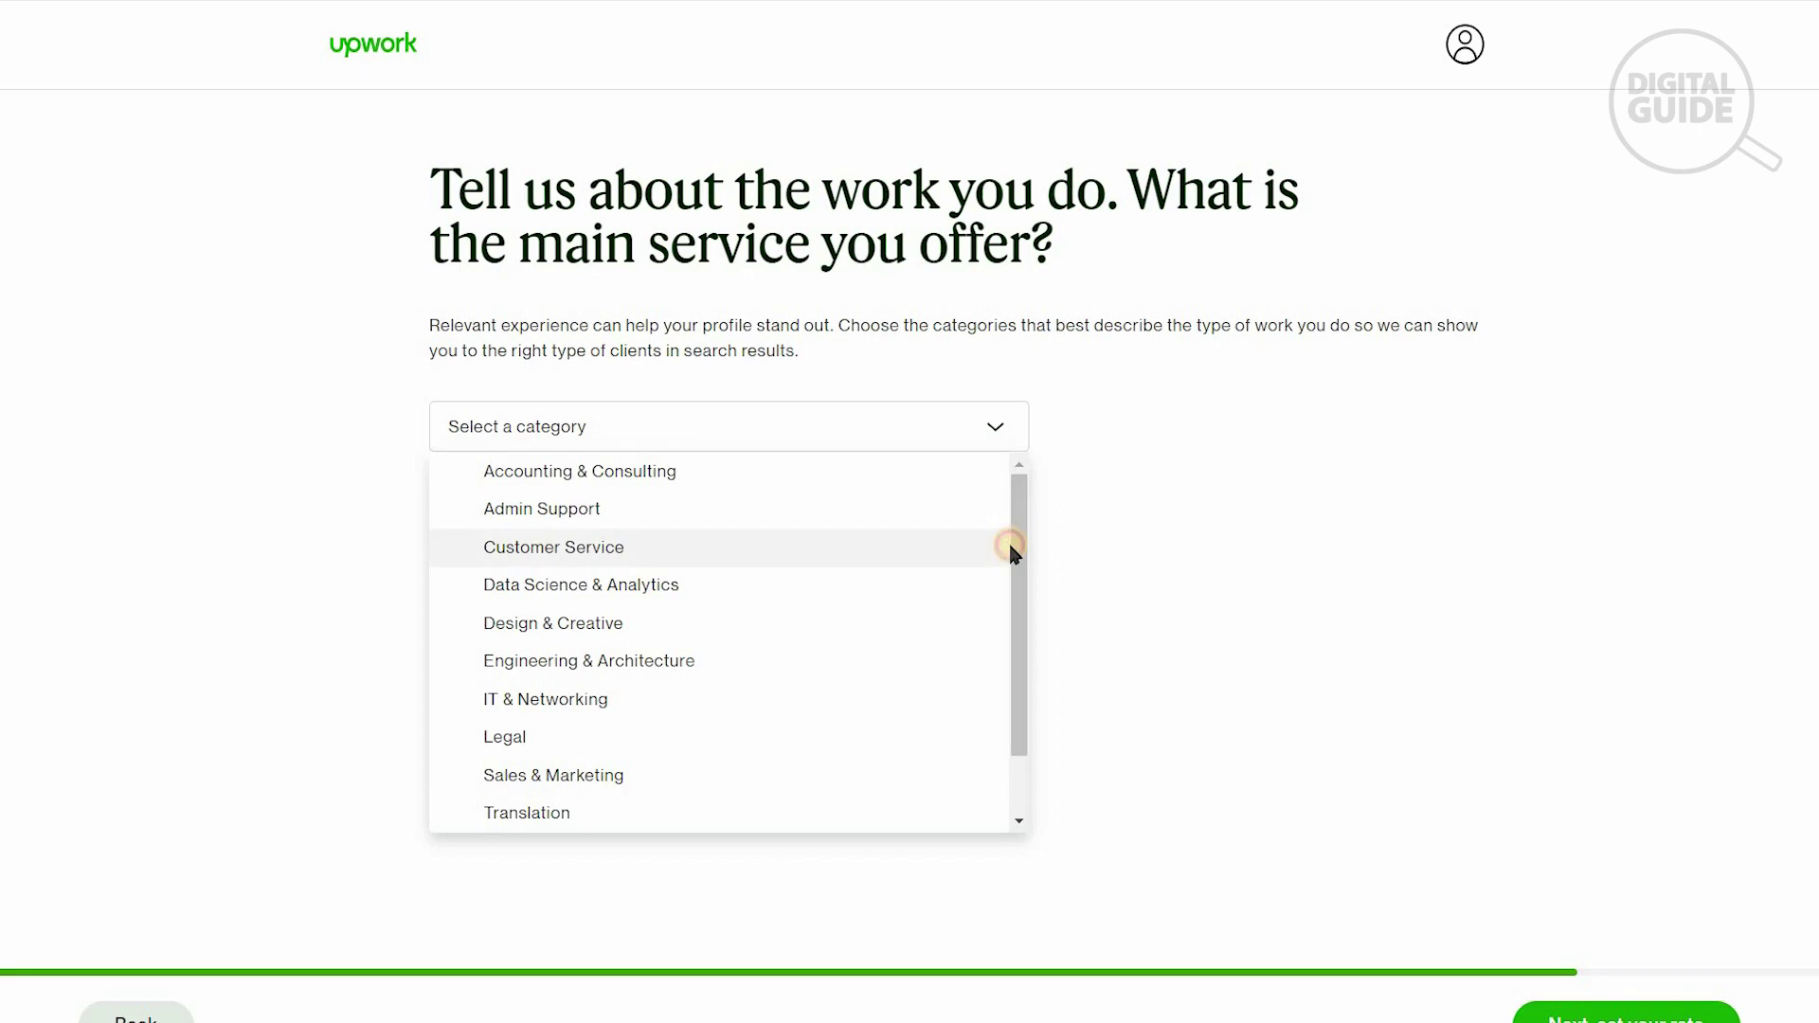
drag(1014, 637, 1023, 695)
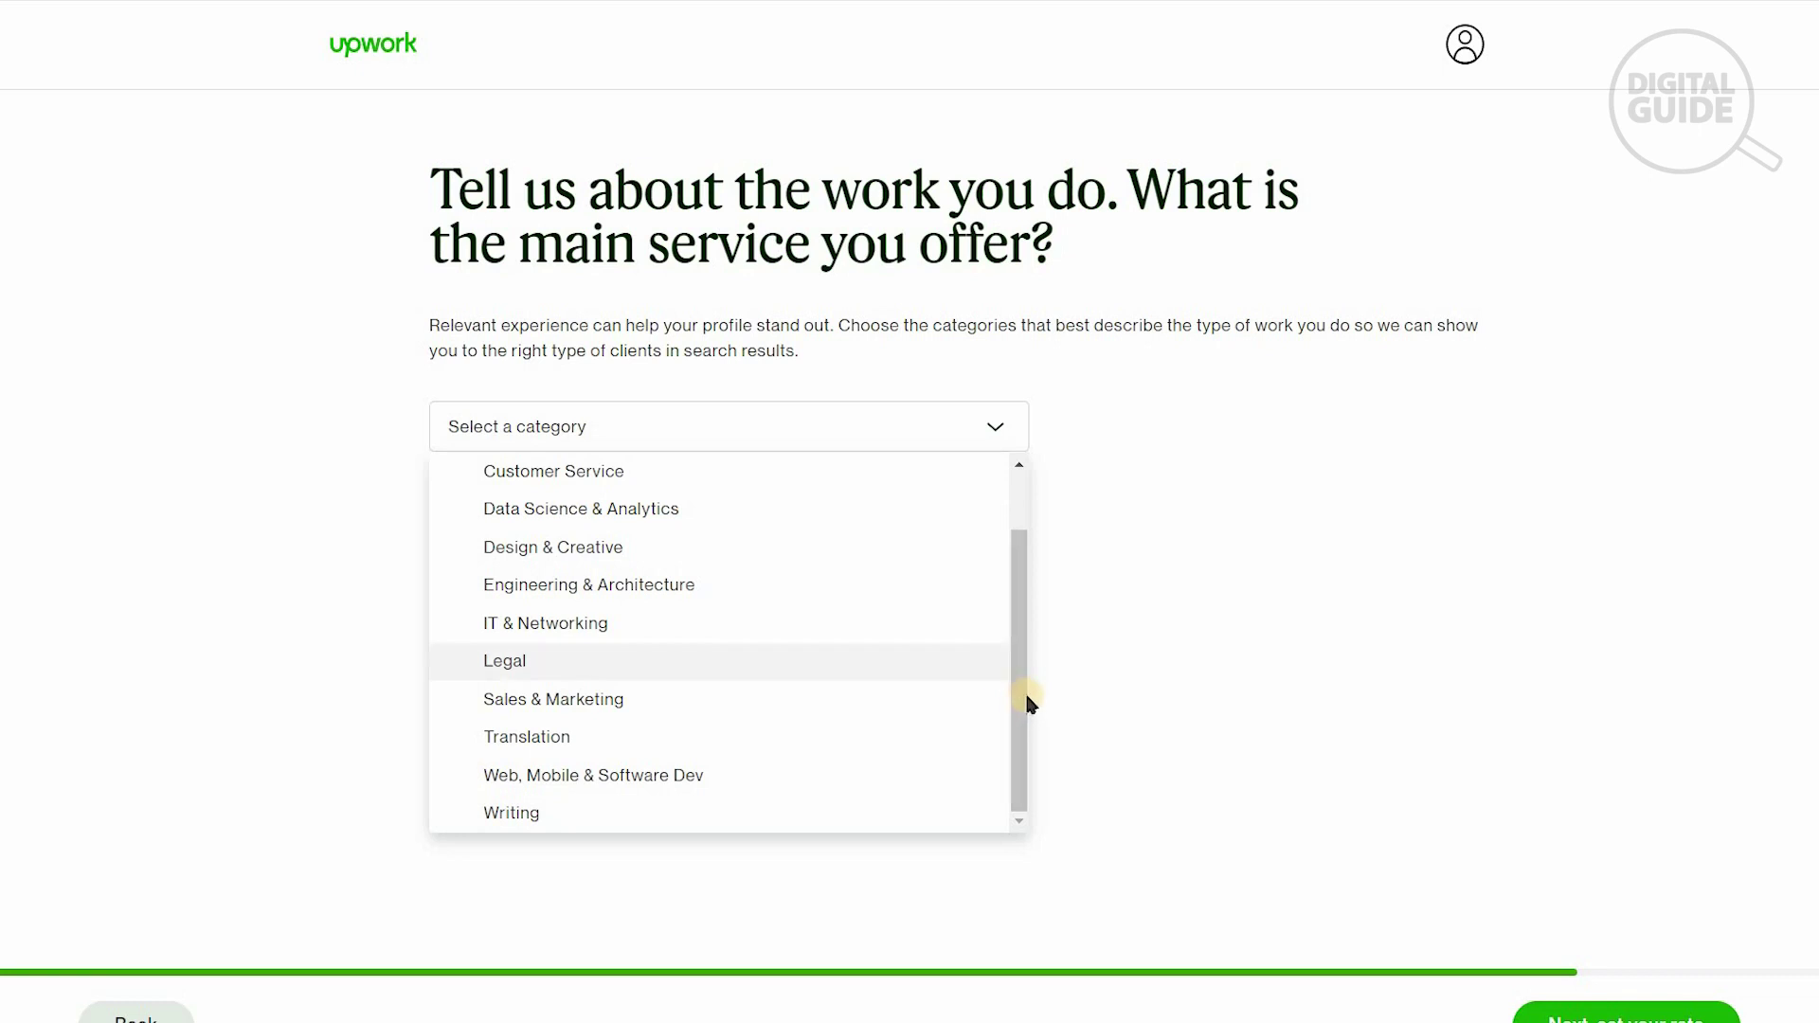
click(833, 540)
click(833, 536)
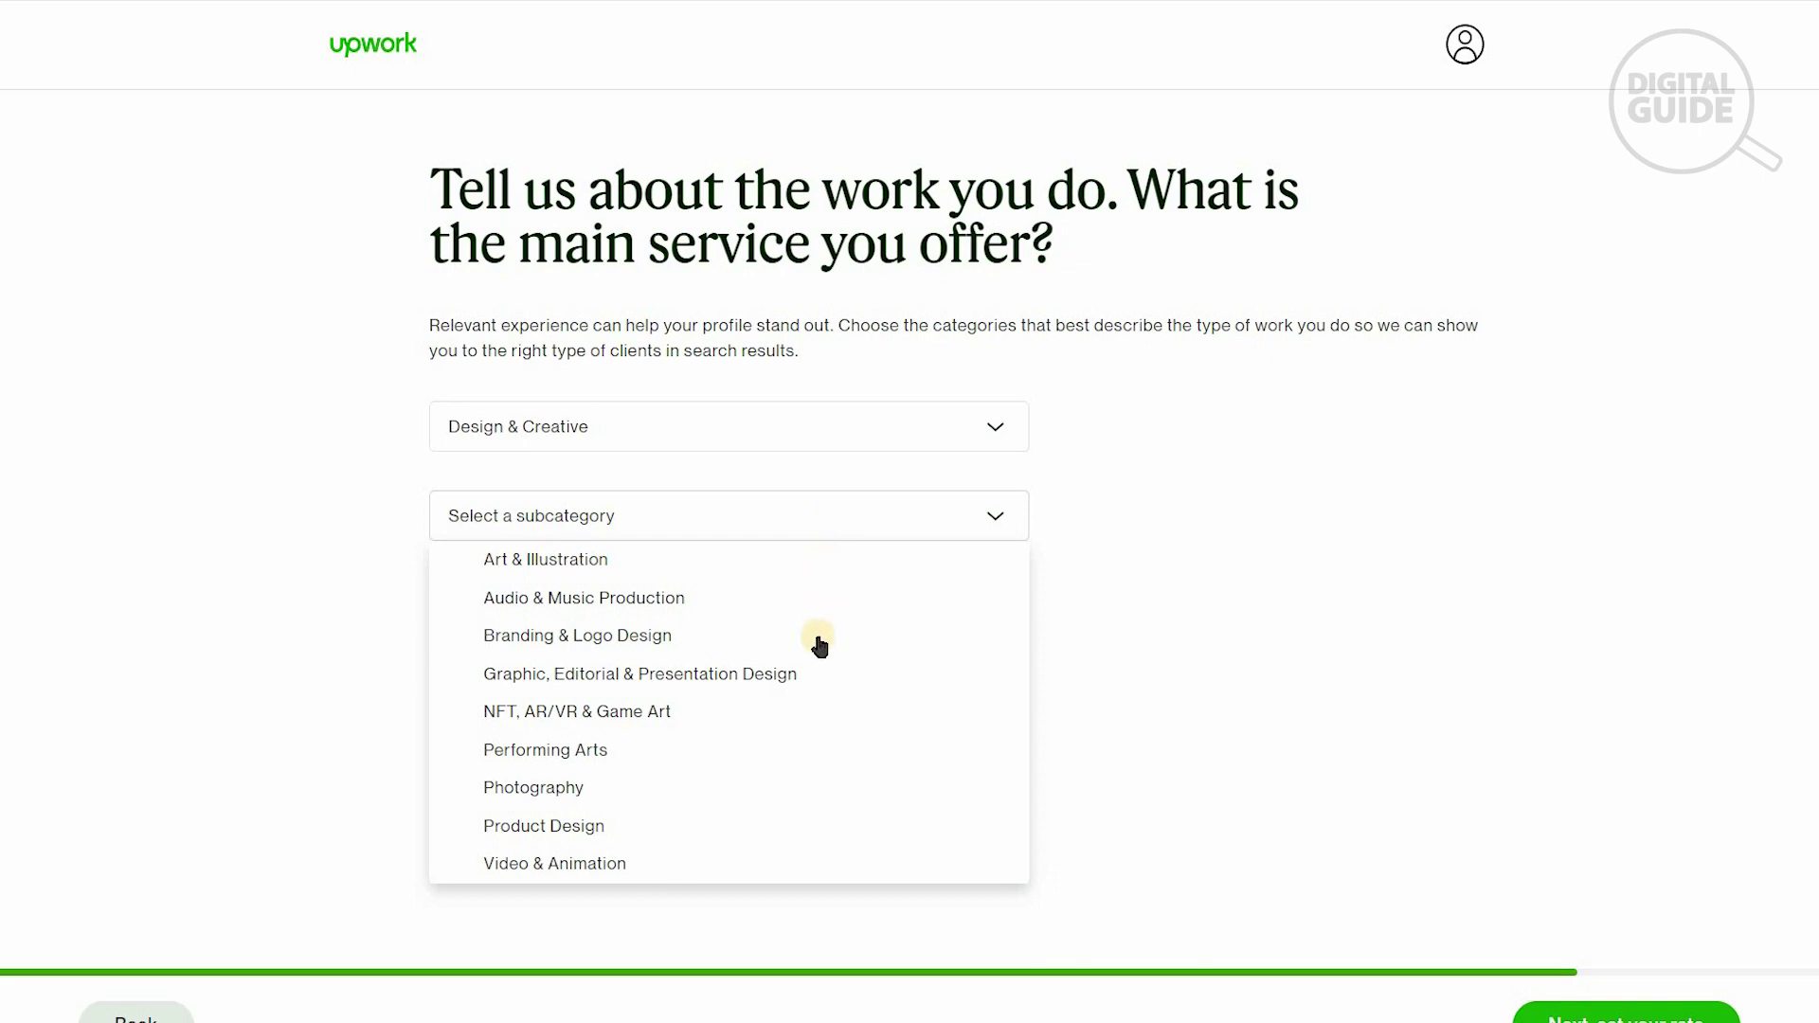
key(Return)
key(Return)
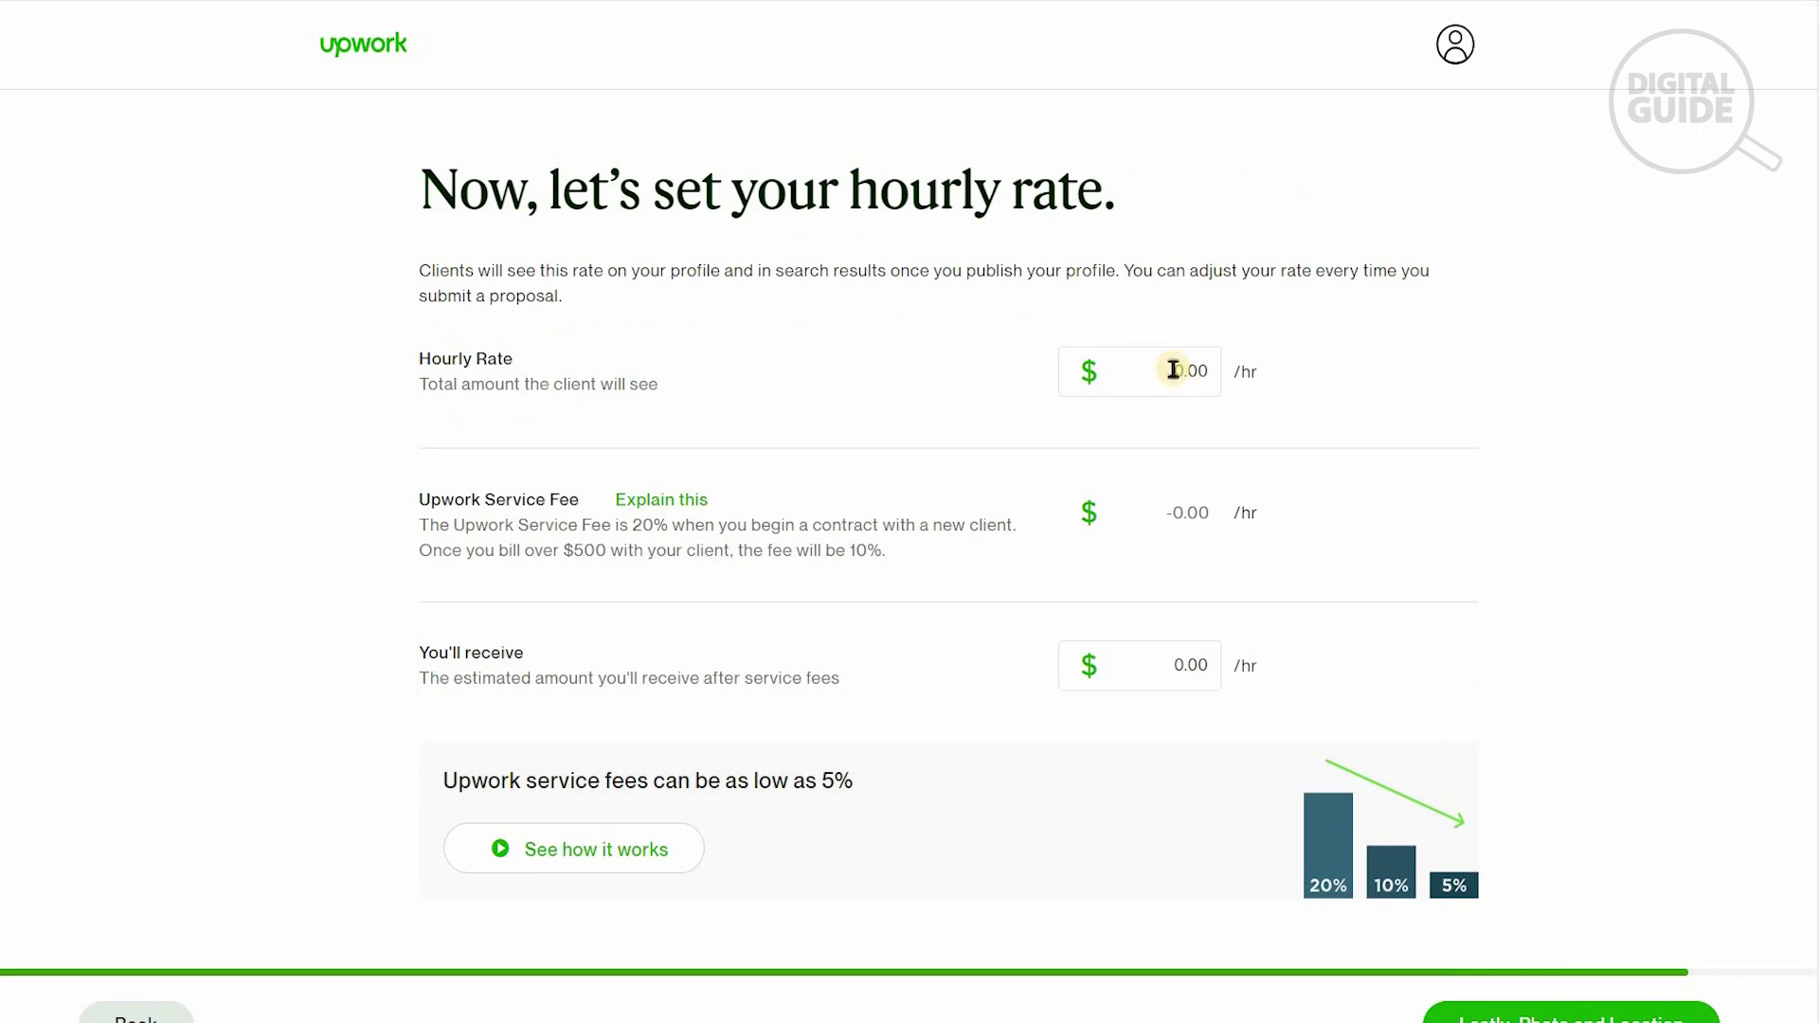
Set the hourly rate to $10.00, netting $8.00 after the 20% fee.
click(1171, 372)
text(10)
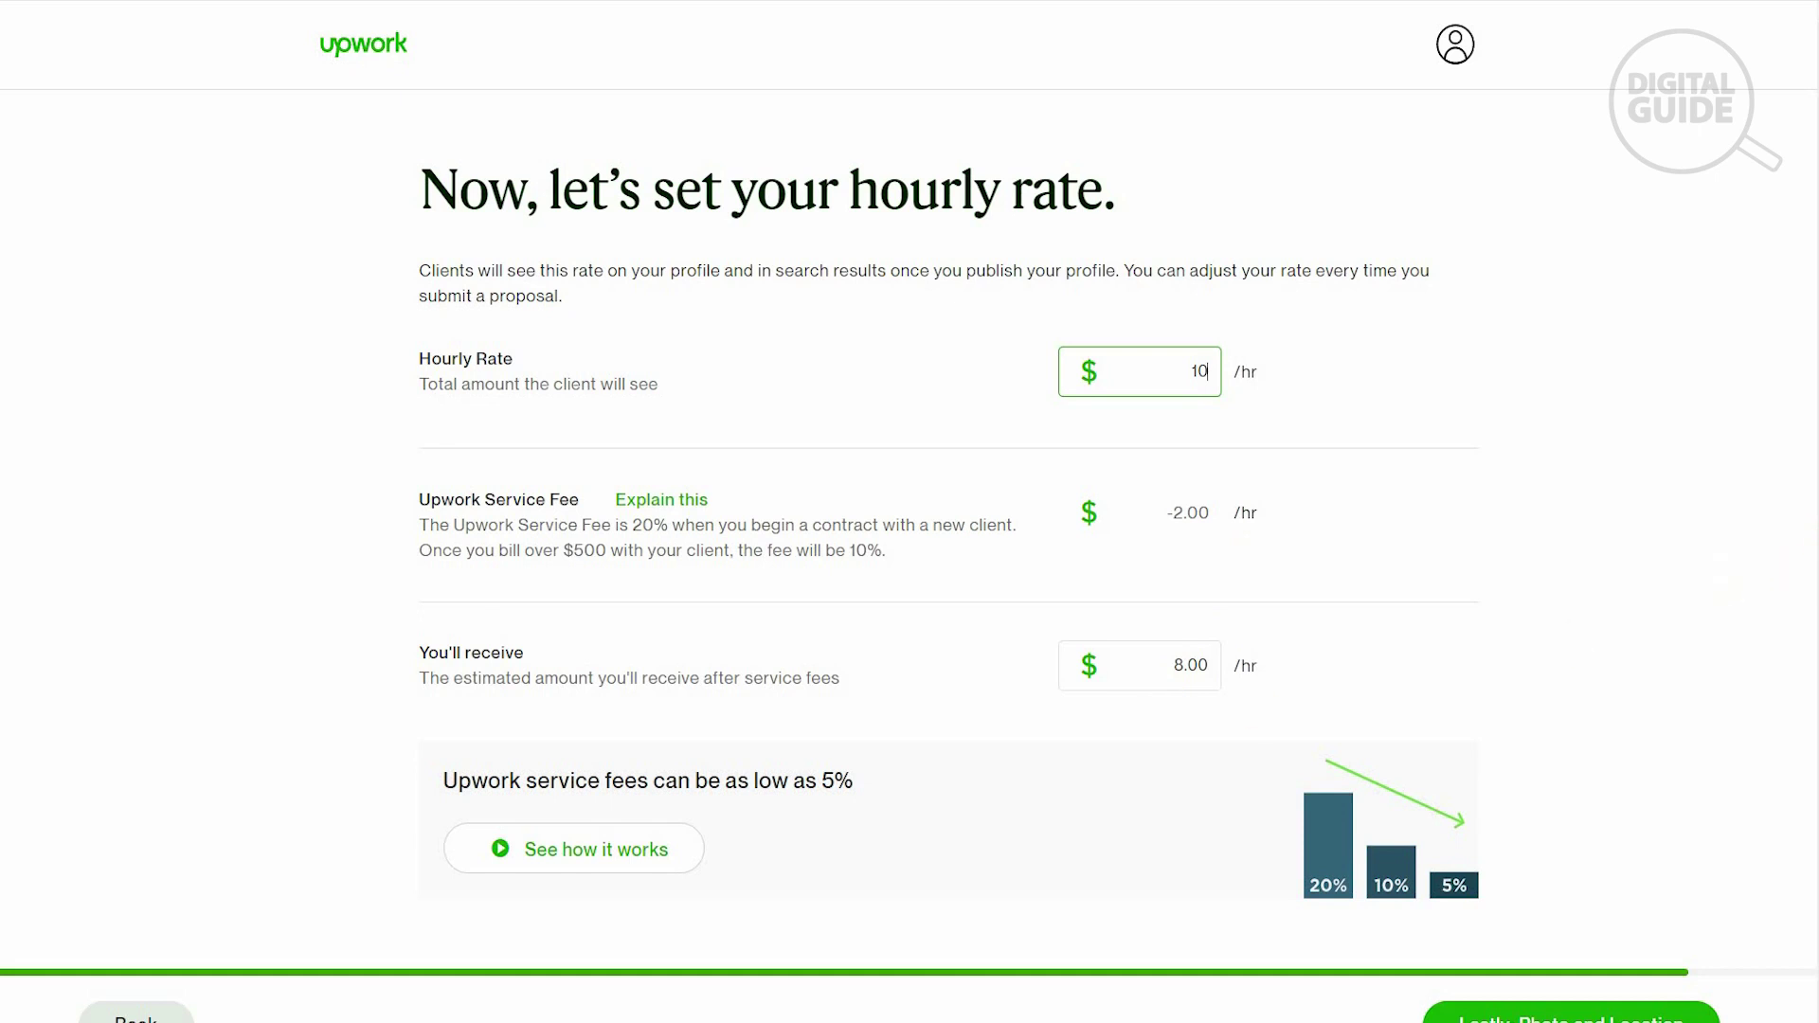
scroll(1624, 925, down, 1)
click(1626, 831)
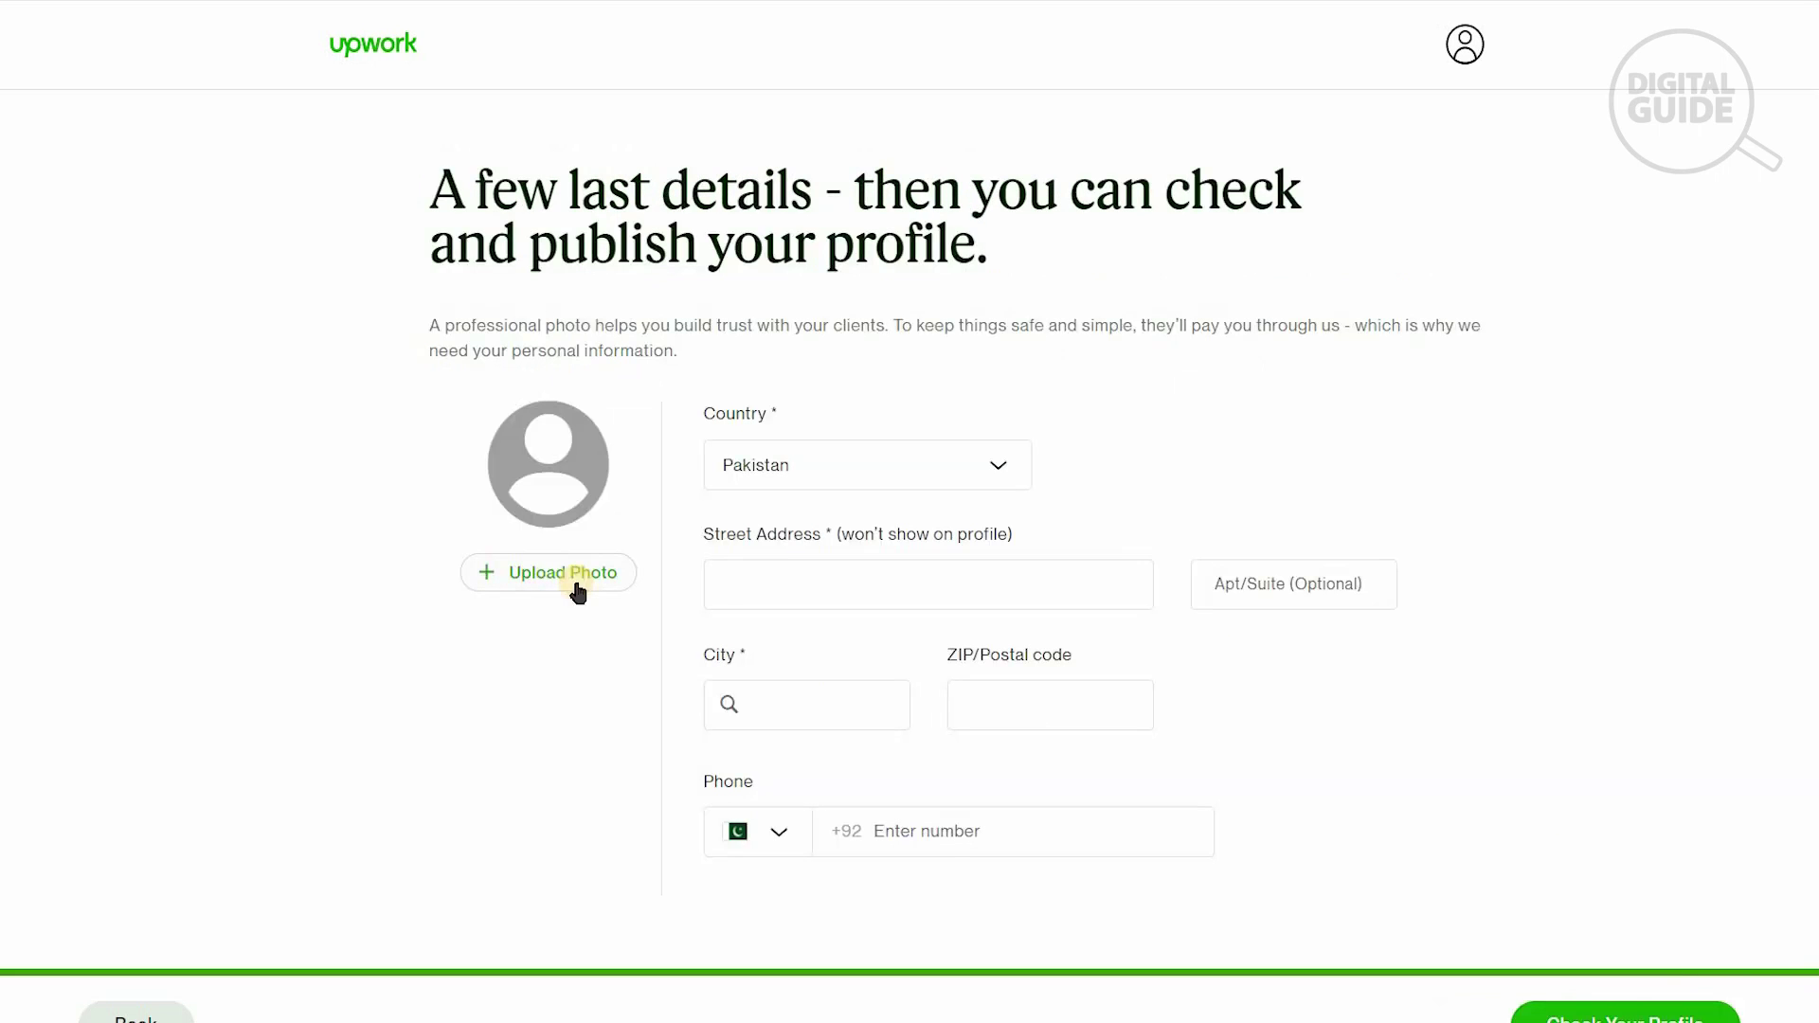
Upload an image file as the profile picture and save it.
click(562, 593)
click(544, 569)
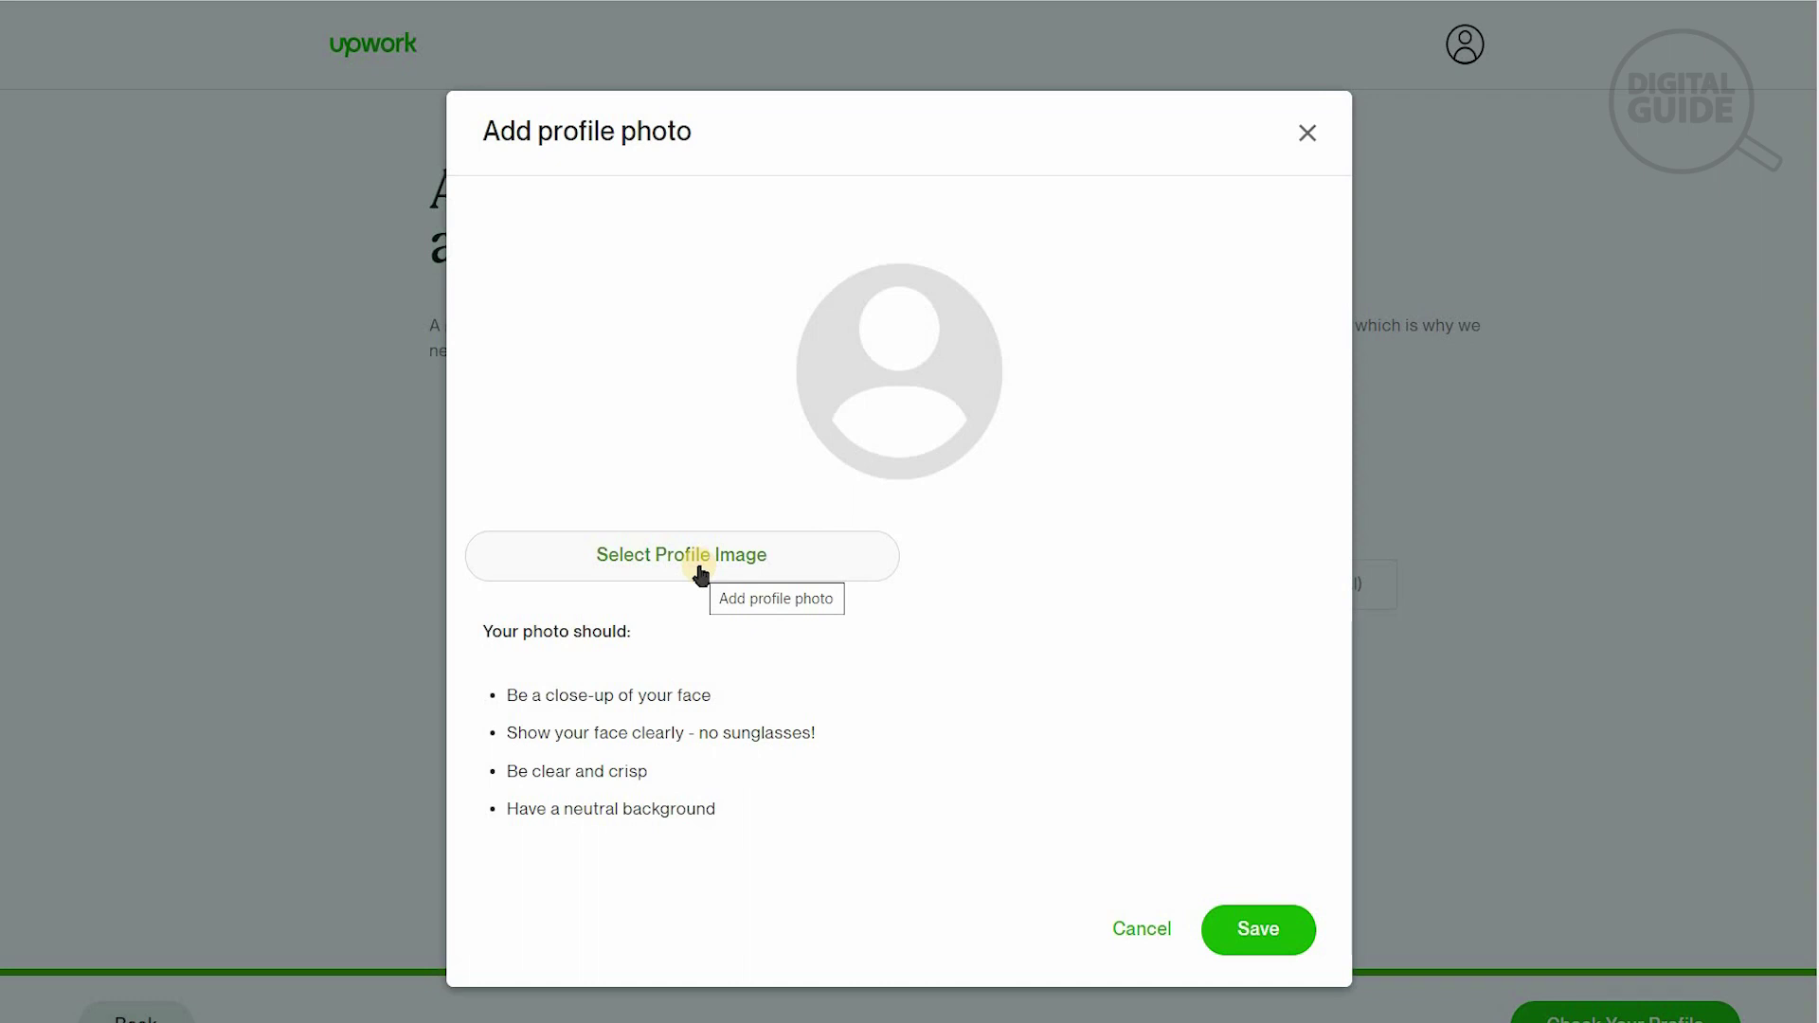
click(701, 574)
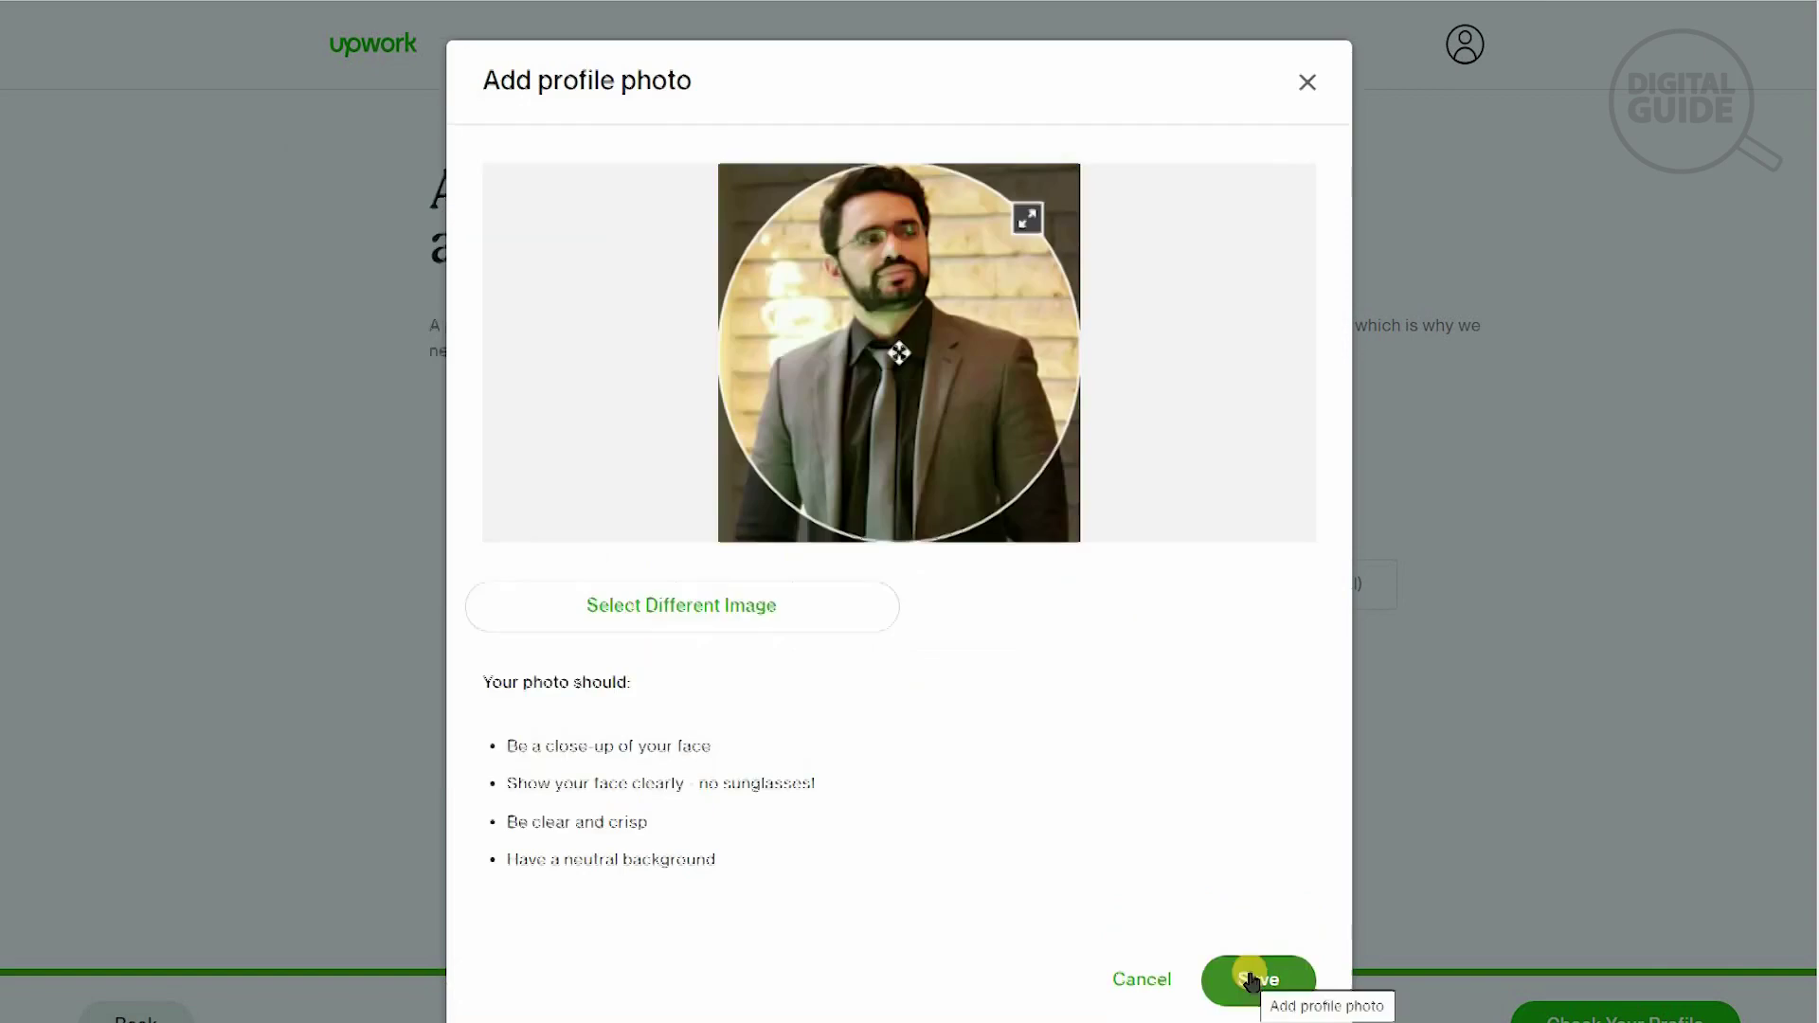
click(1249, 976)
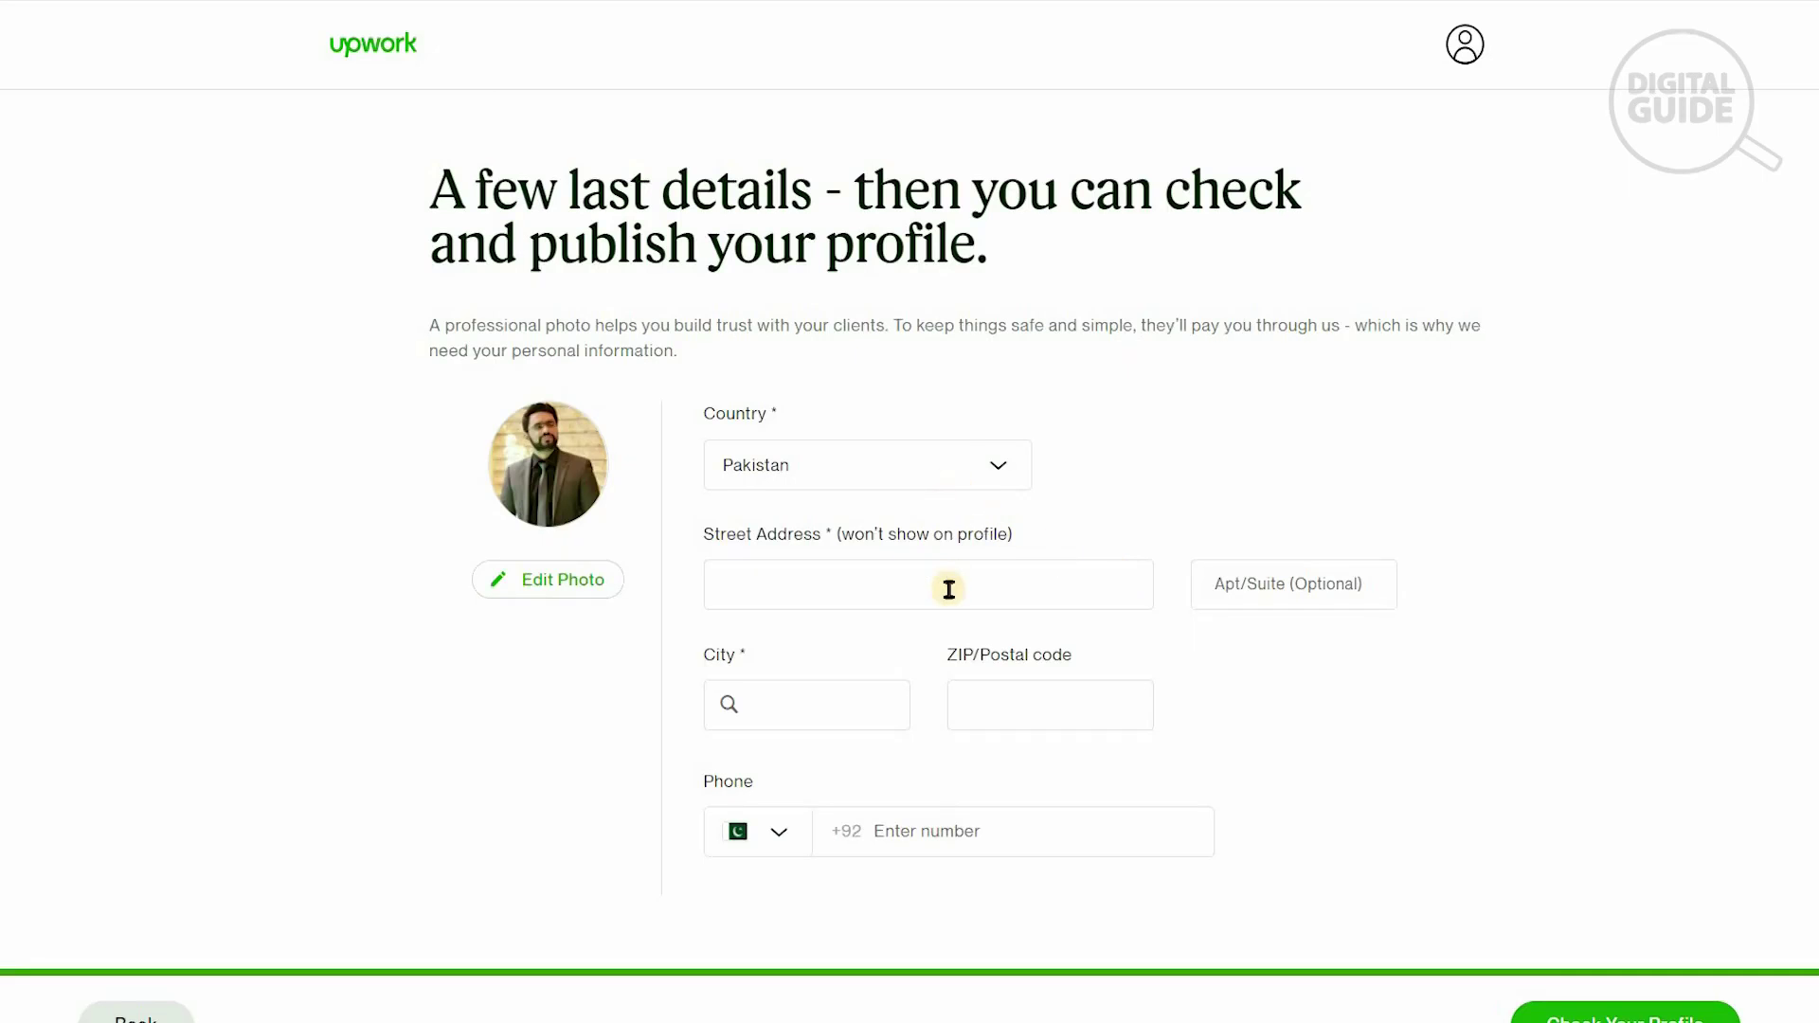
Enter the street address and choose the matching city from the suggestions.
click(951, 586)
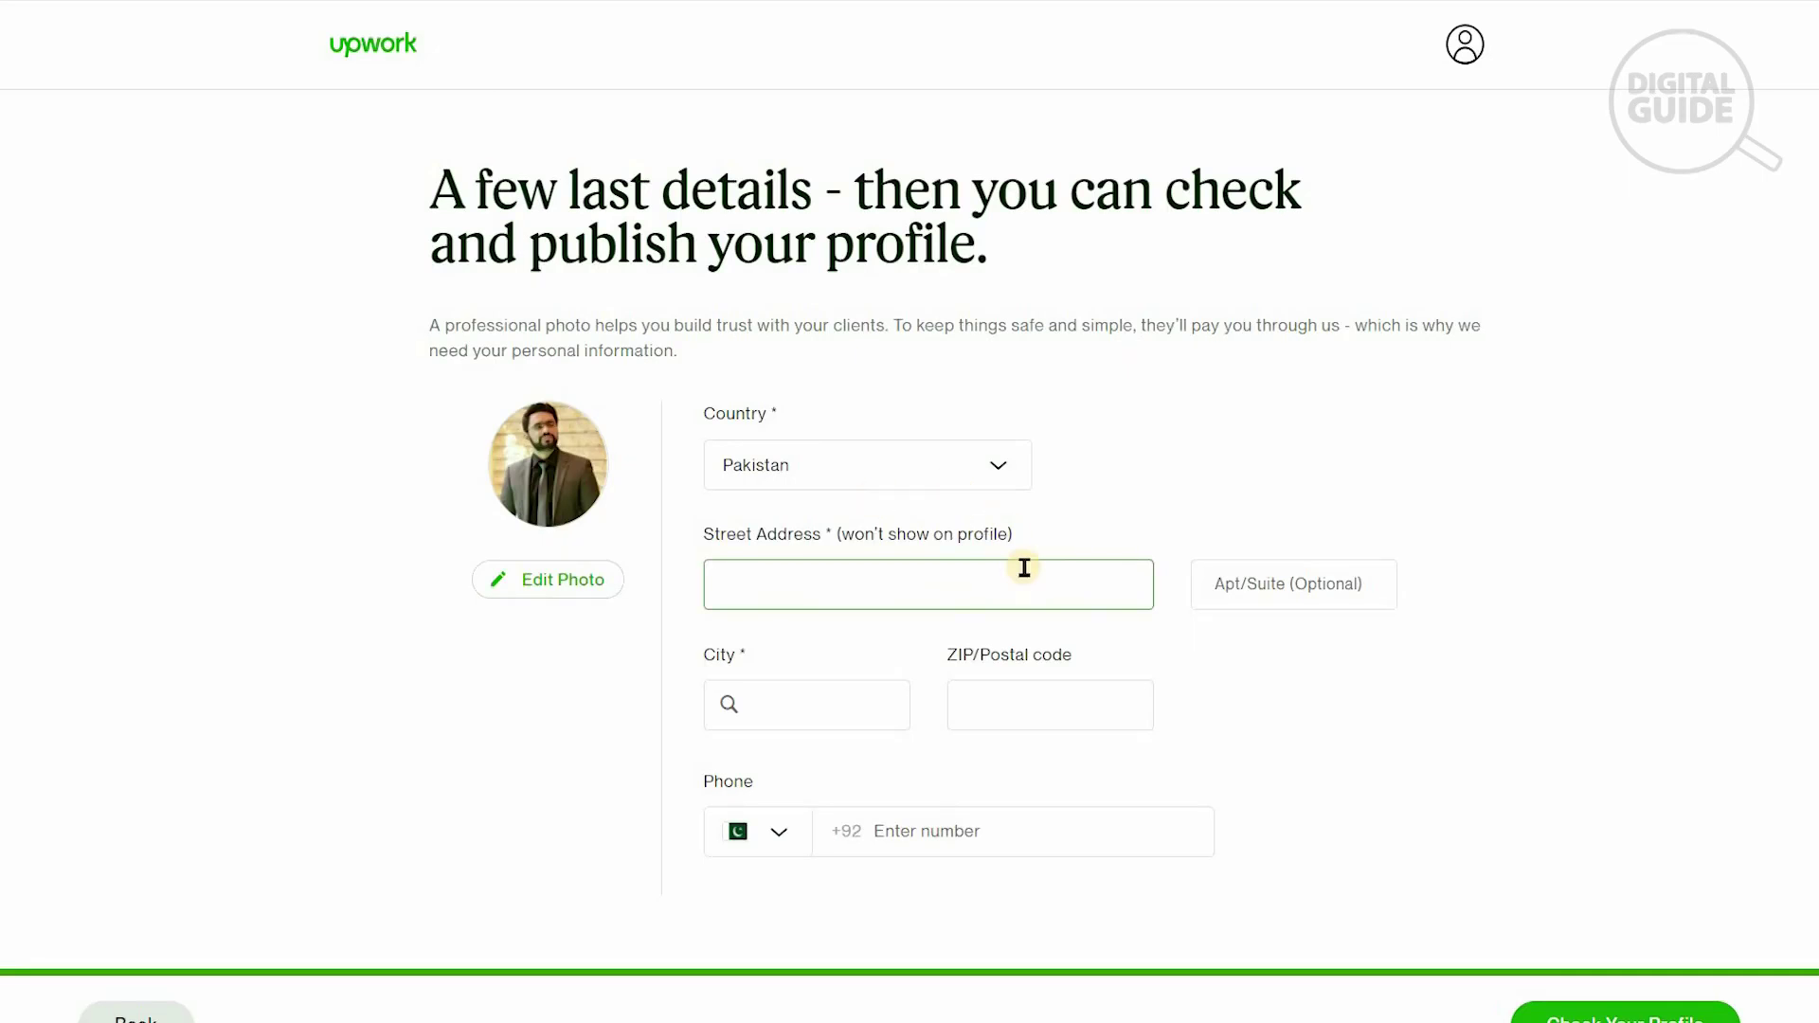
text(islamabad)
click(860, 727)
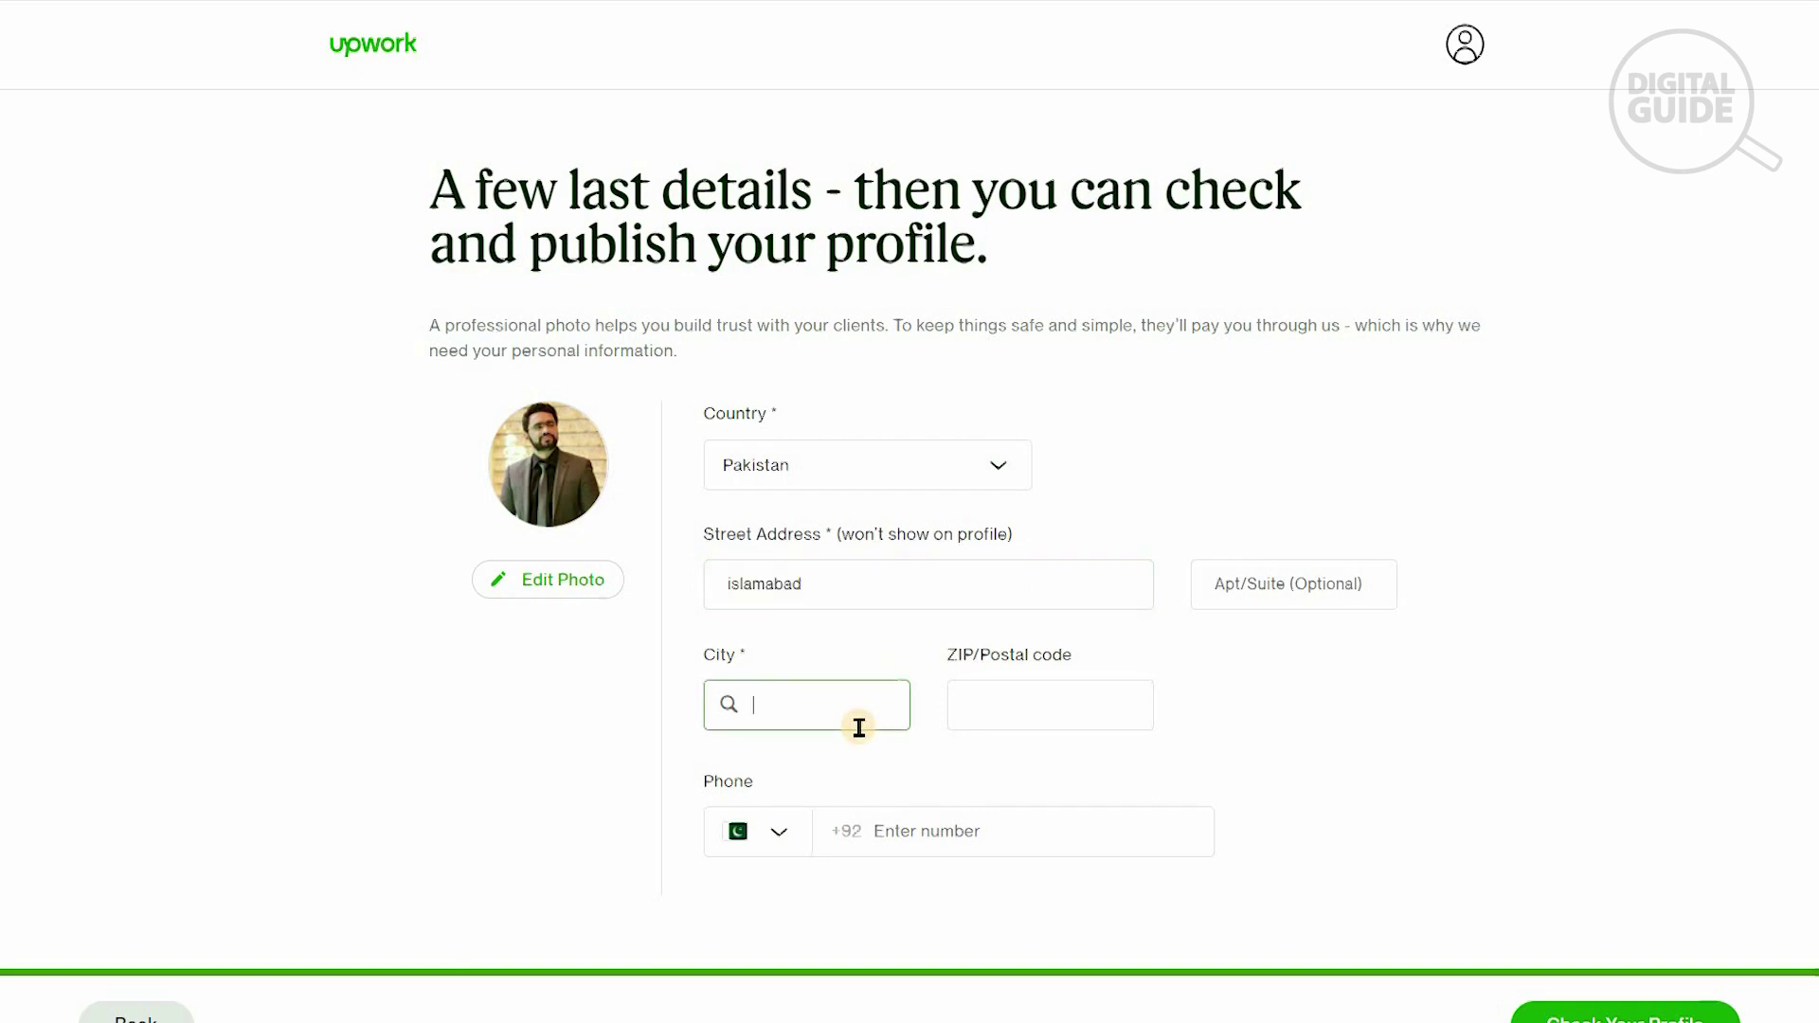
text(islam)
click(779, 758)
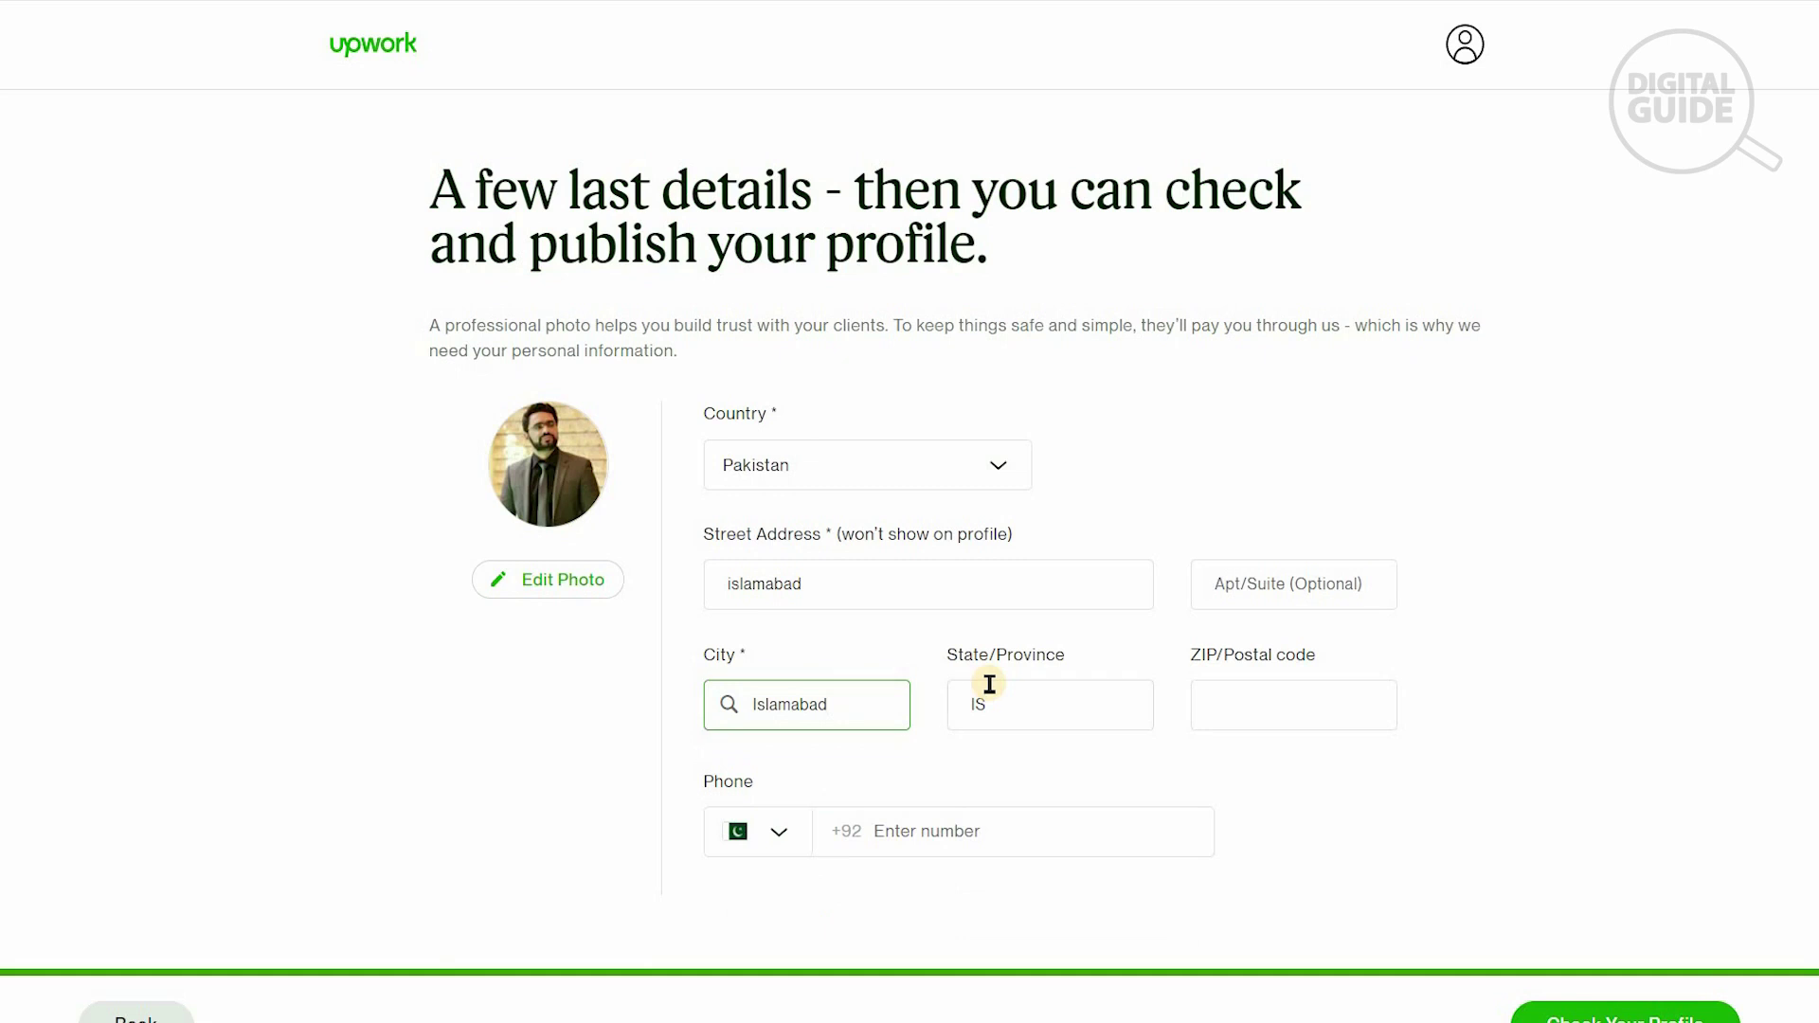
Fill in the state/province and ZIP/postal code fields.
click(989, 684)
key(BackSpace)
key(BackSpace)
text(425000)
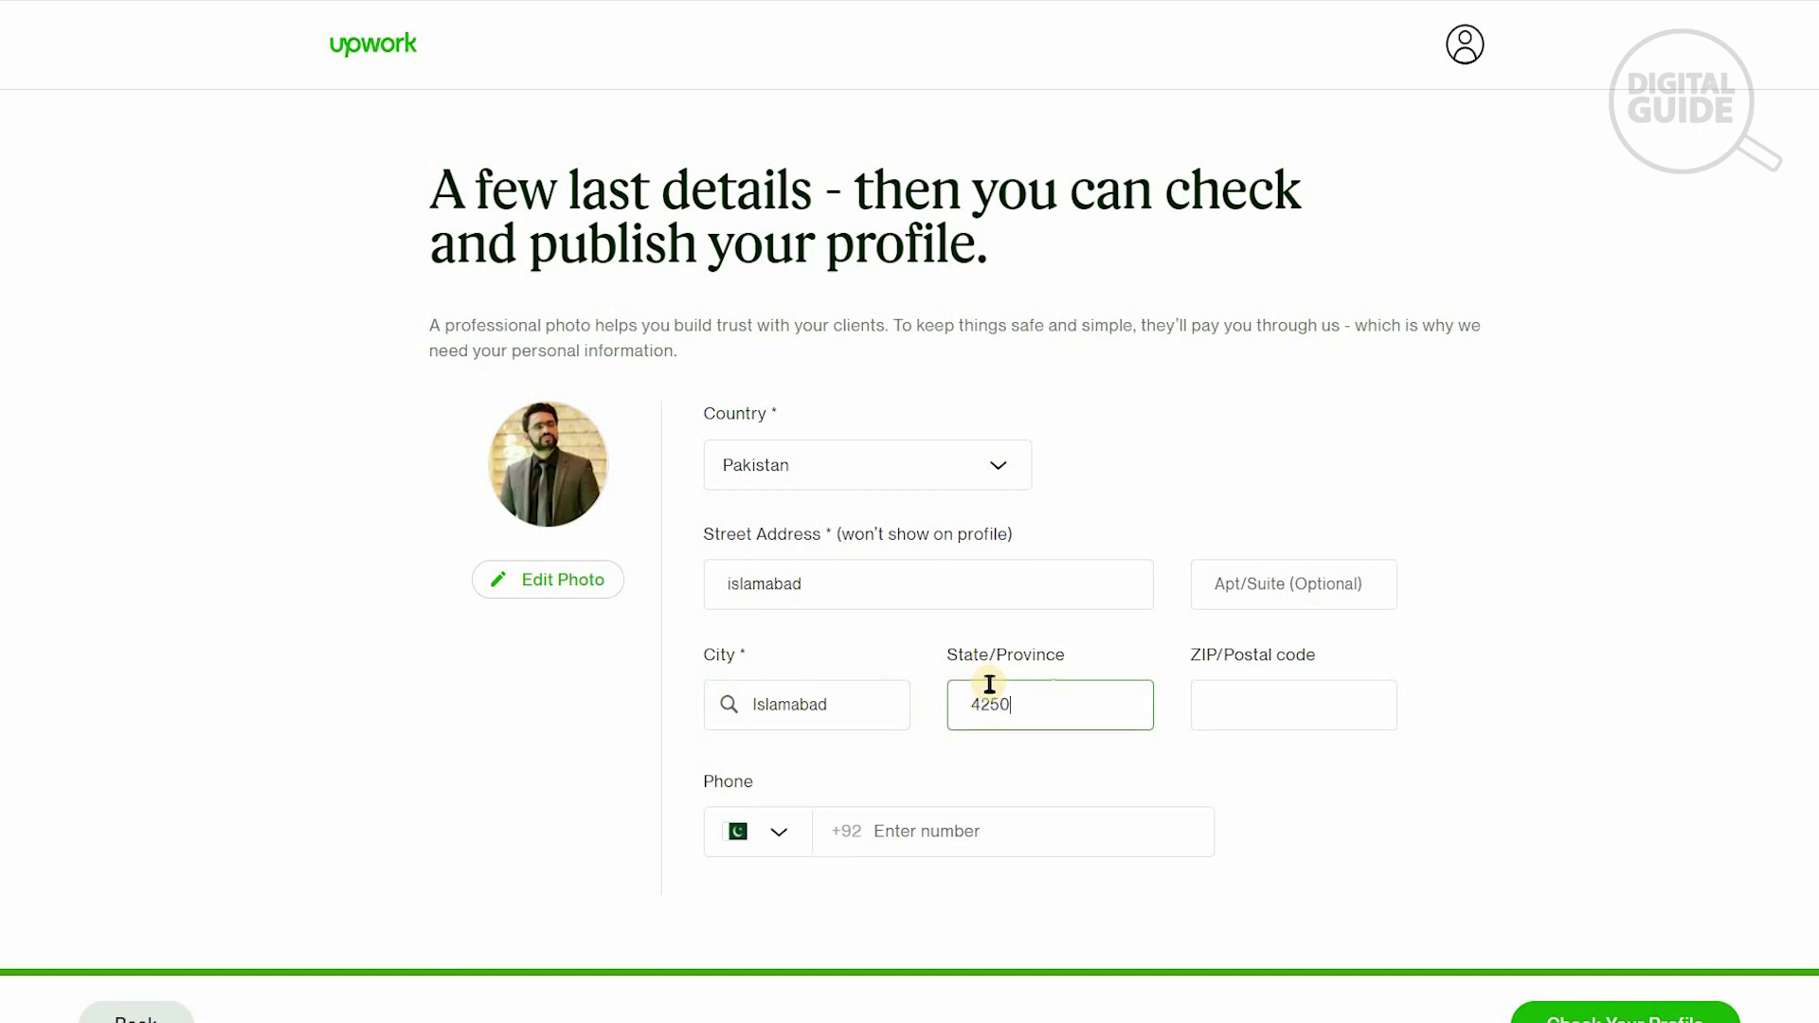
click(1262, 695)
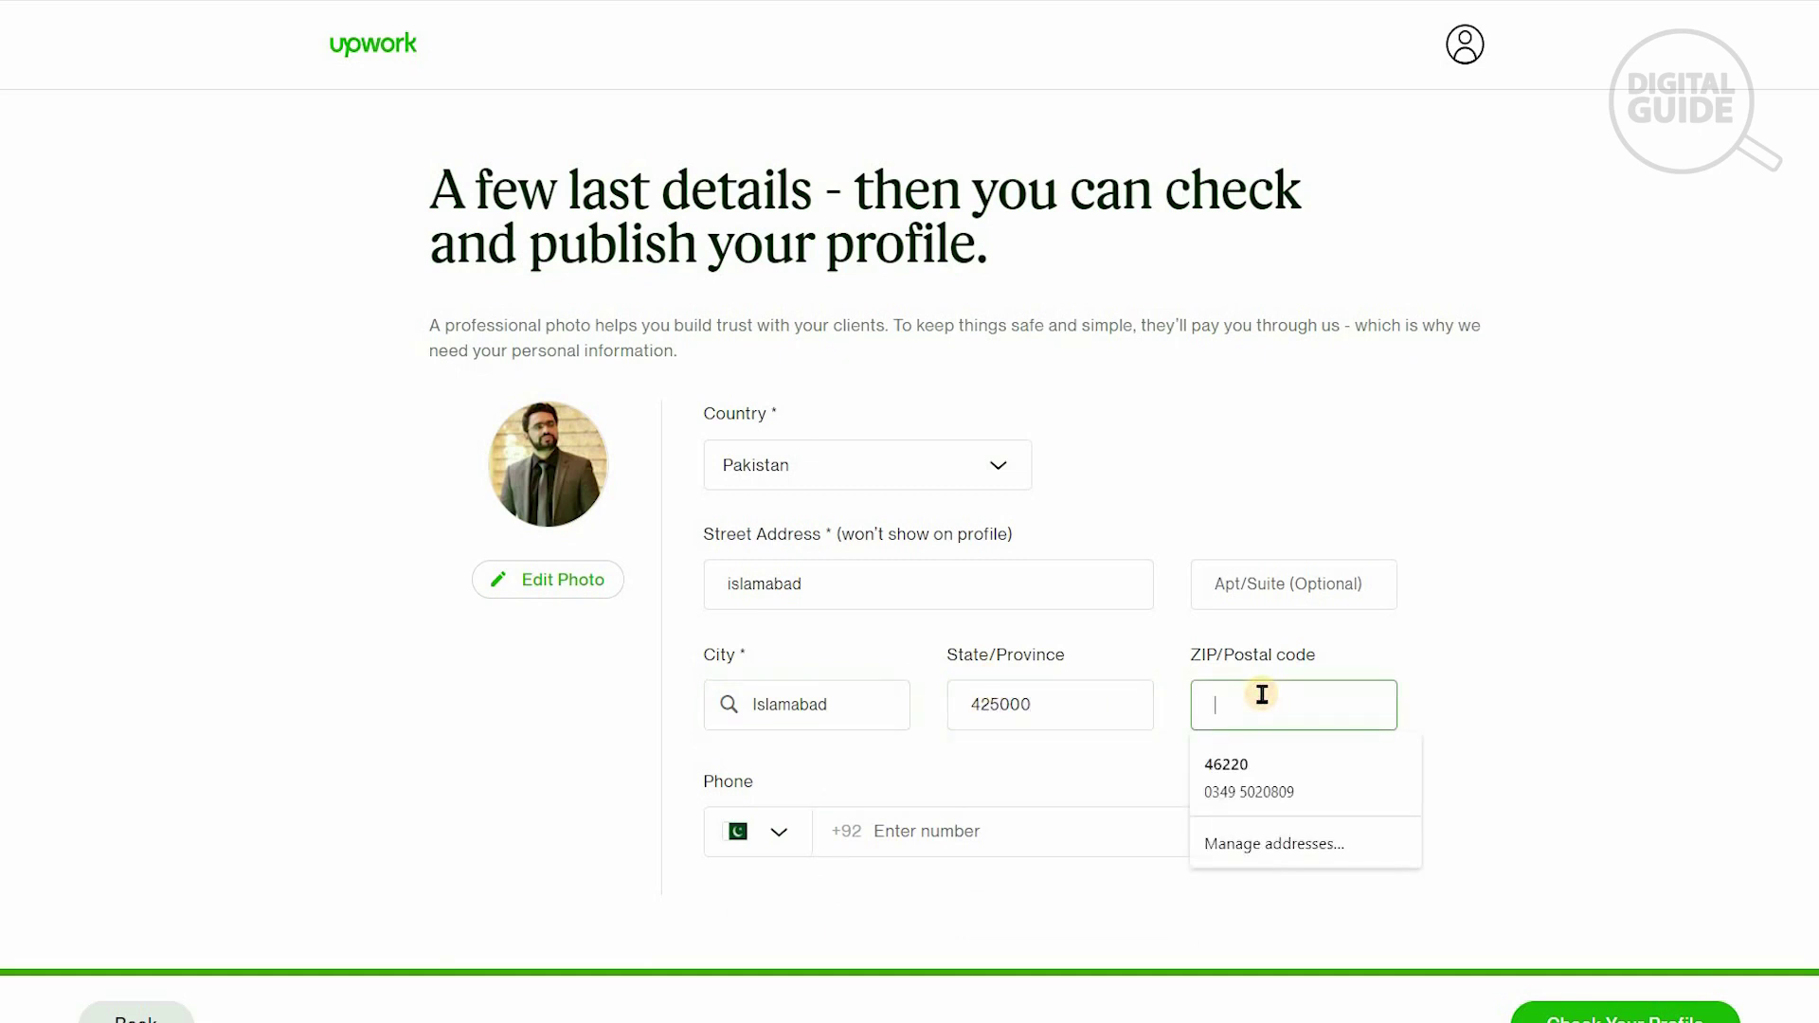
text(42500)
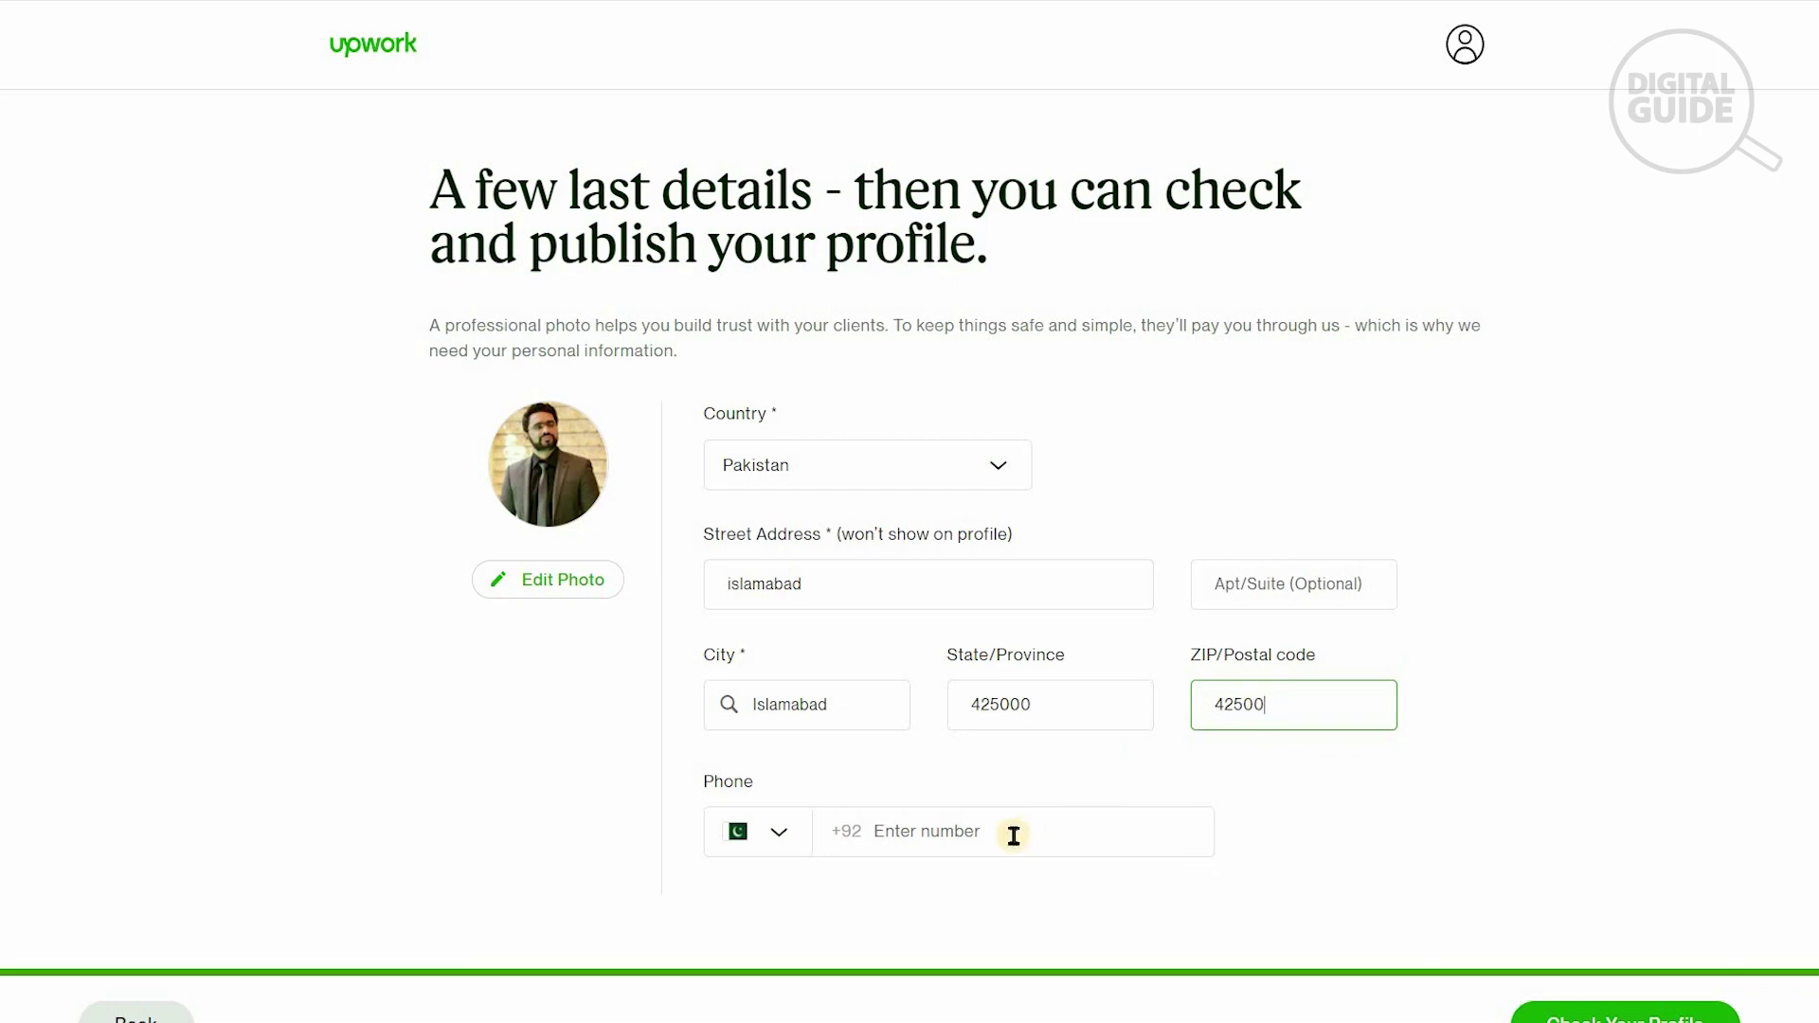
text(0)
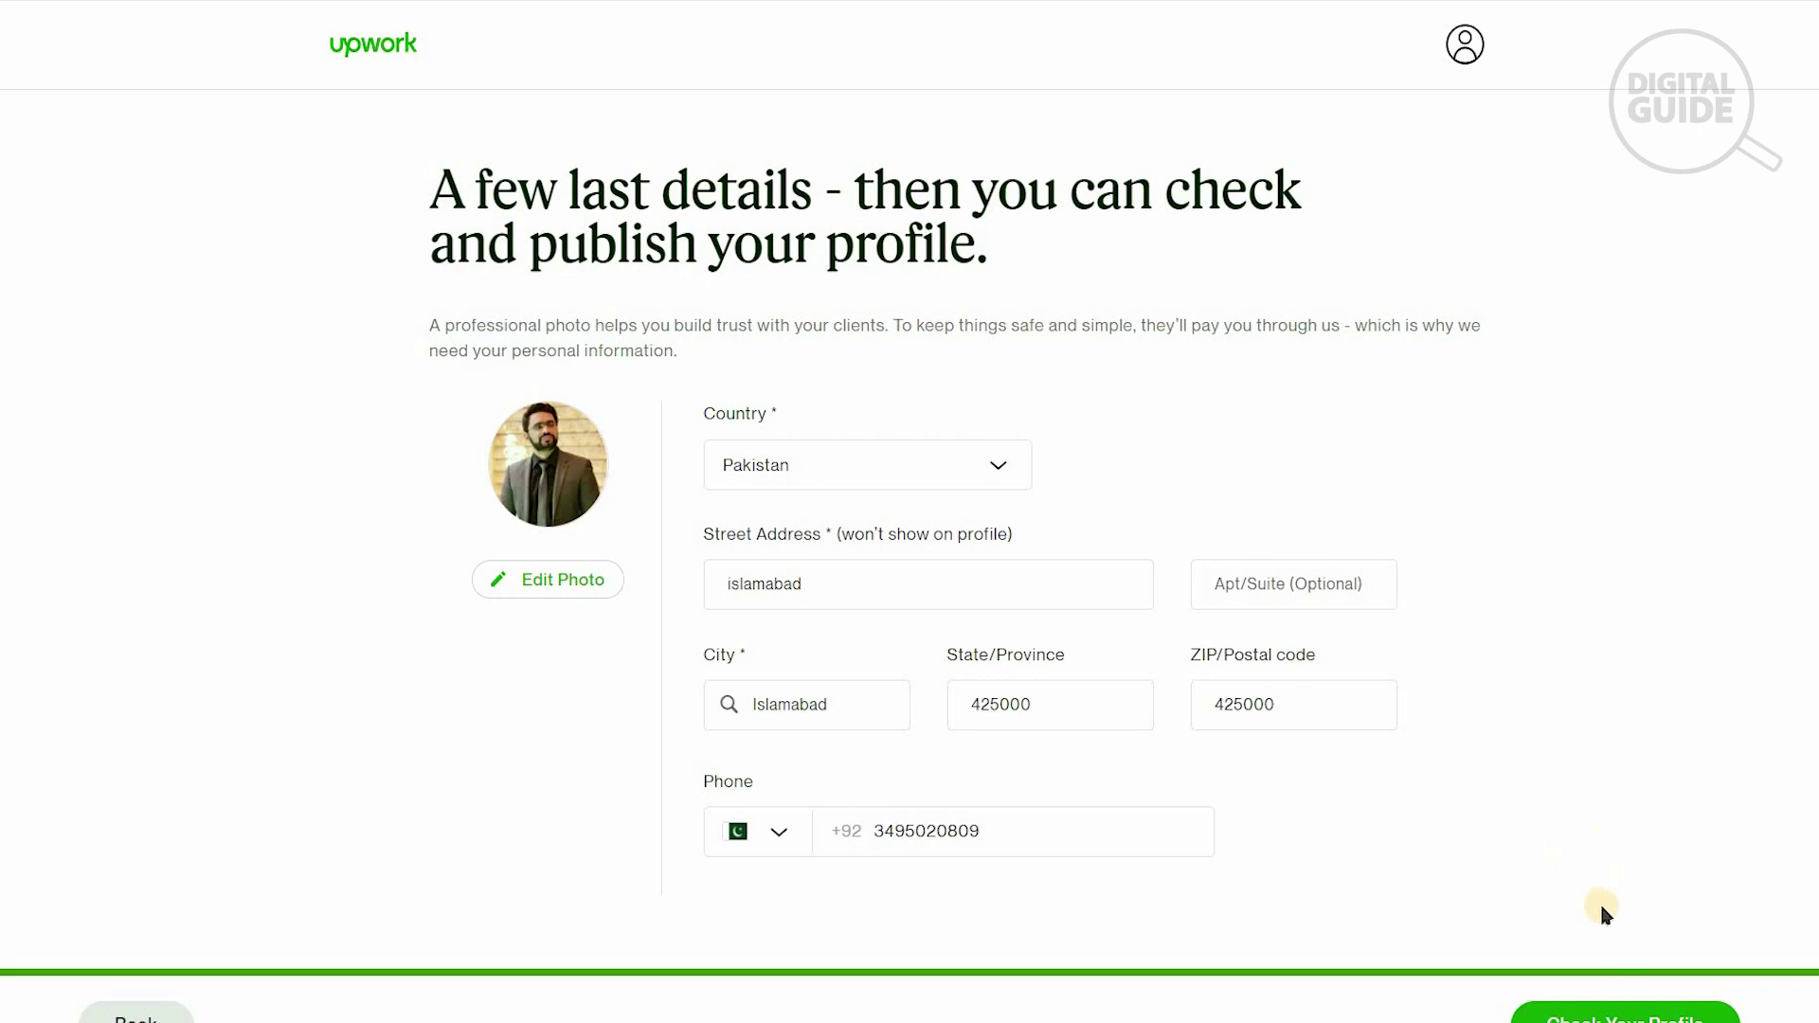
Look through the full profile preview and submit the profile for publishing.
click(1621, 1013)
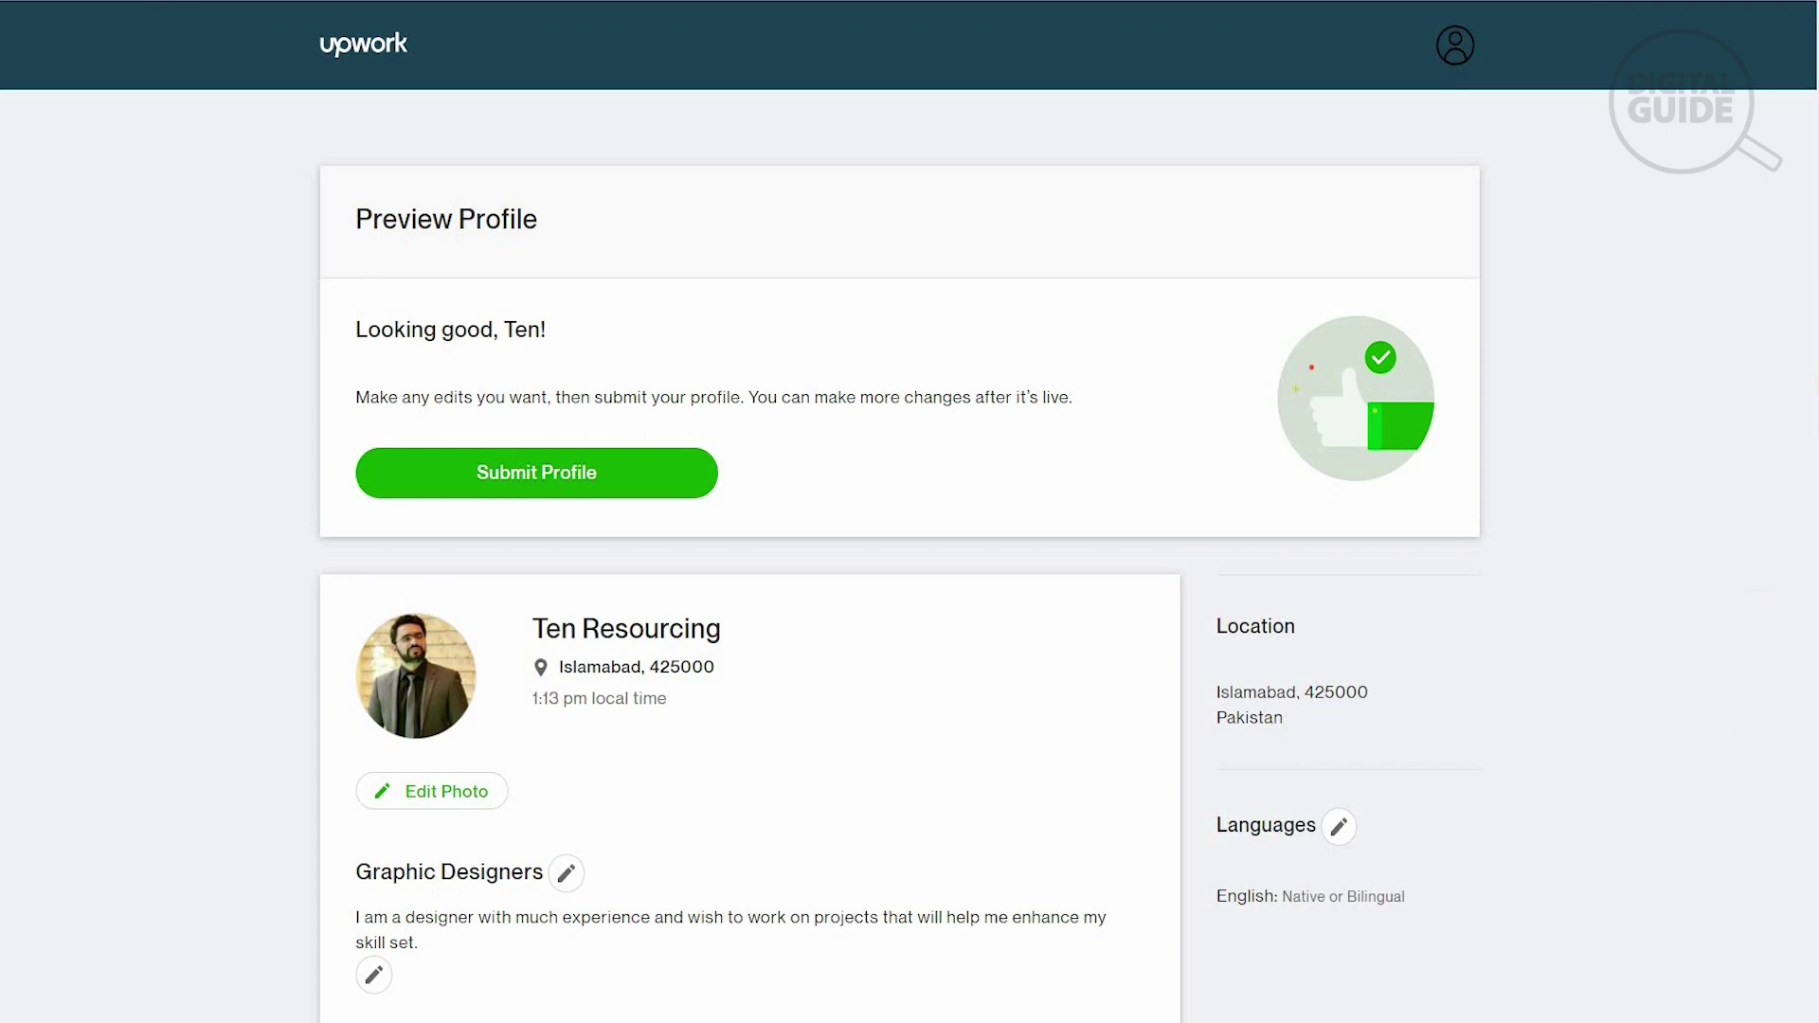
scroll(910, 511, down, 3)
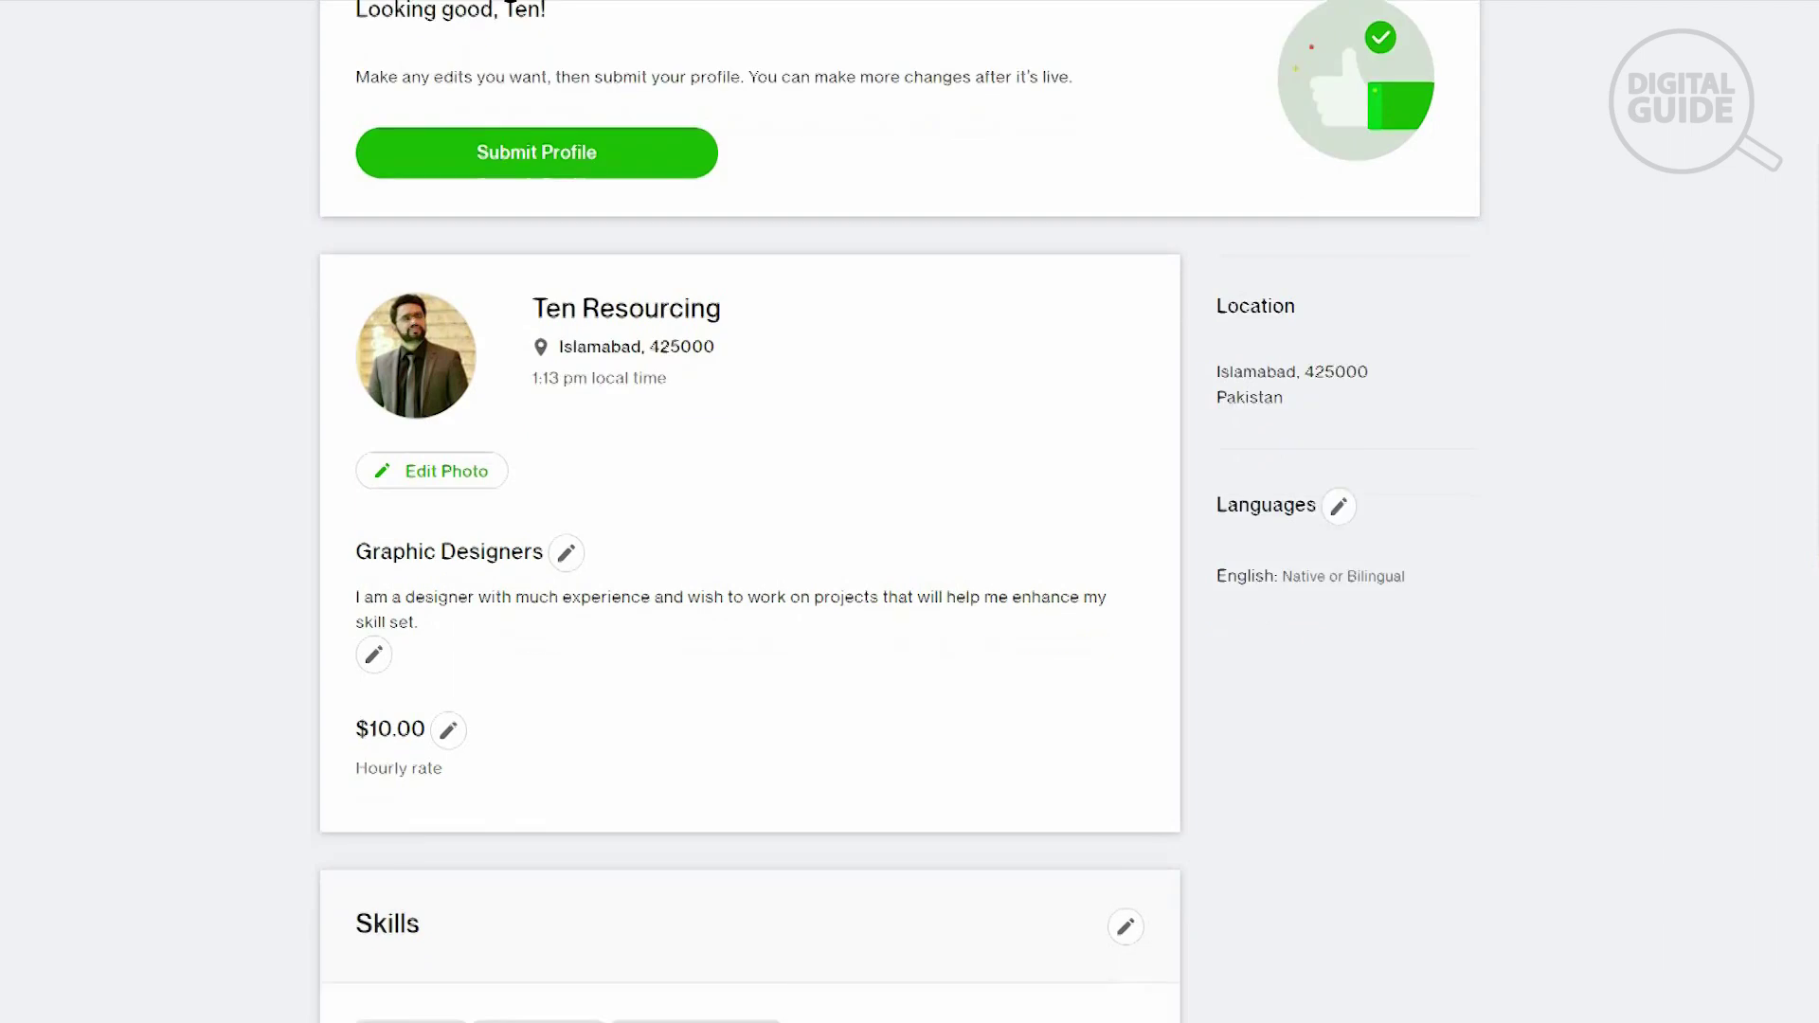
scroll(900, 511, down, 2)
scroll(749, 511, down, 5)
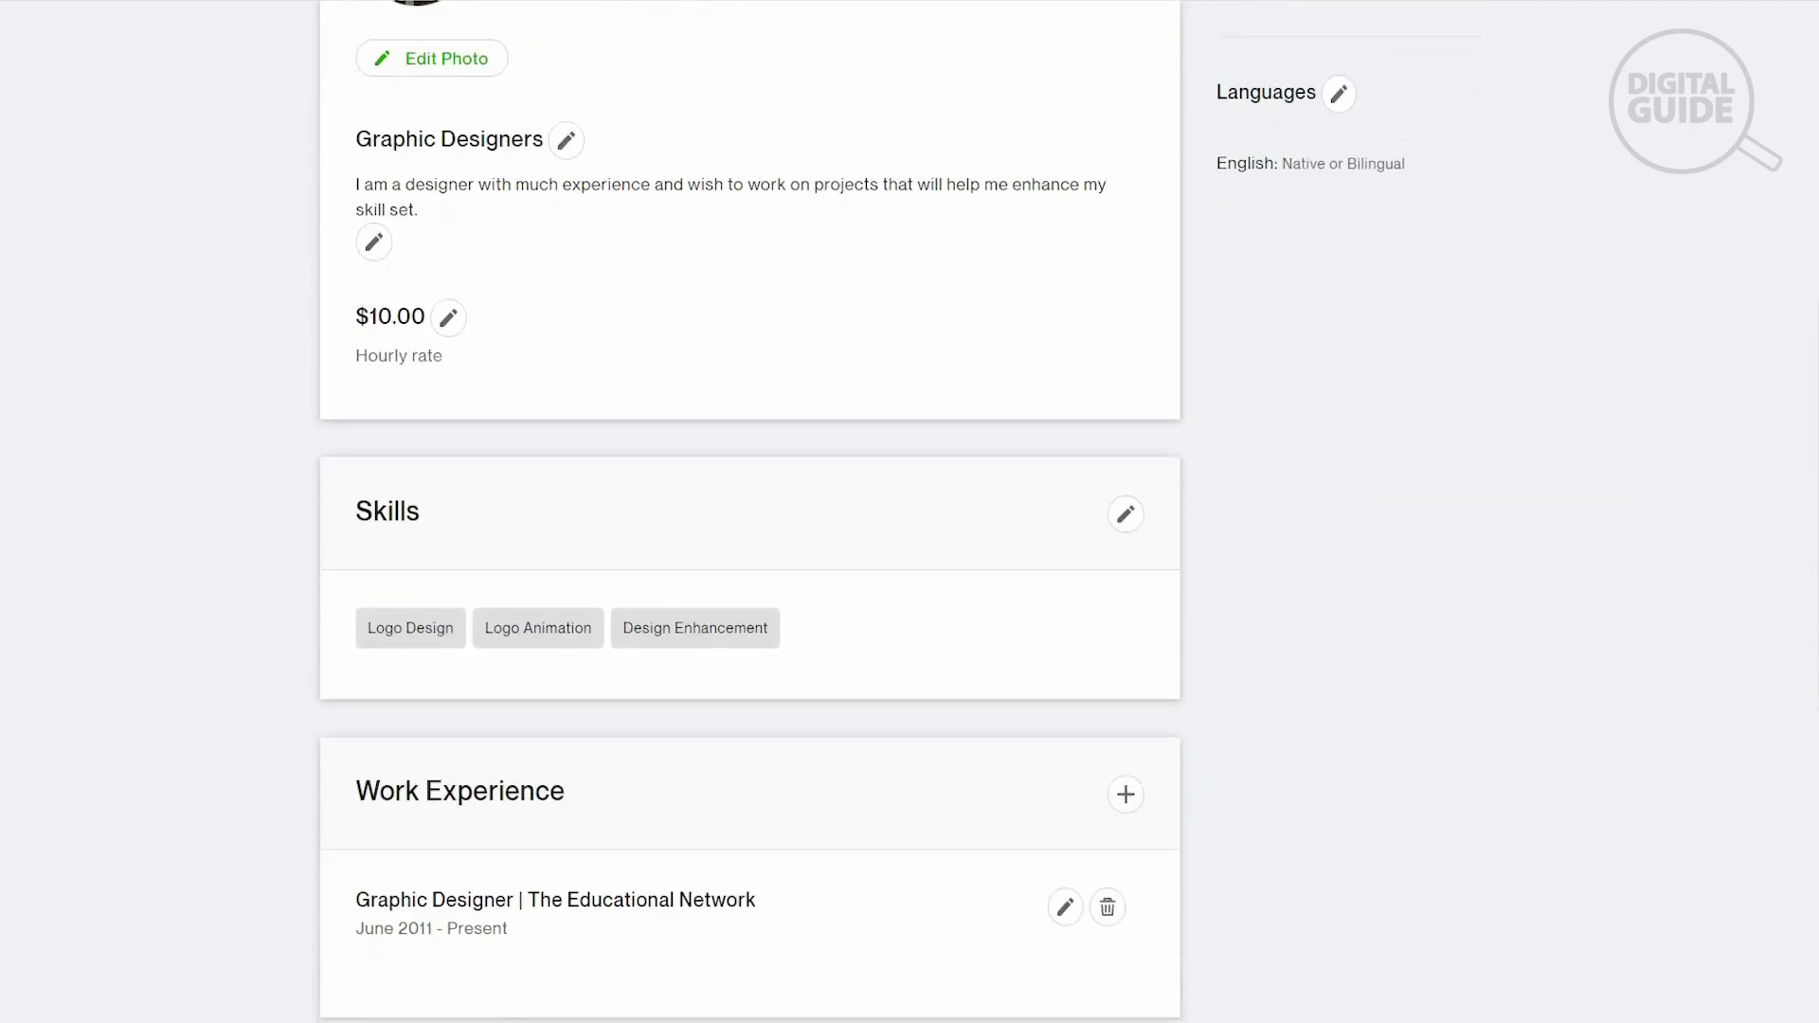
scroll(749, 512, down, 5)
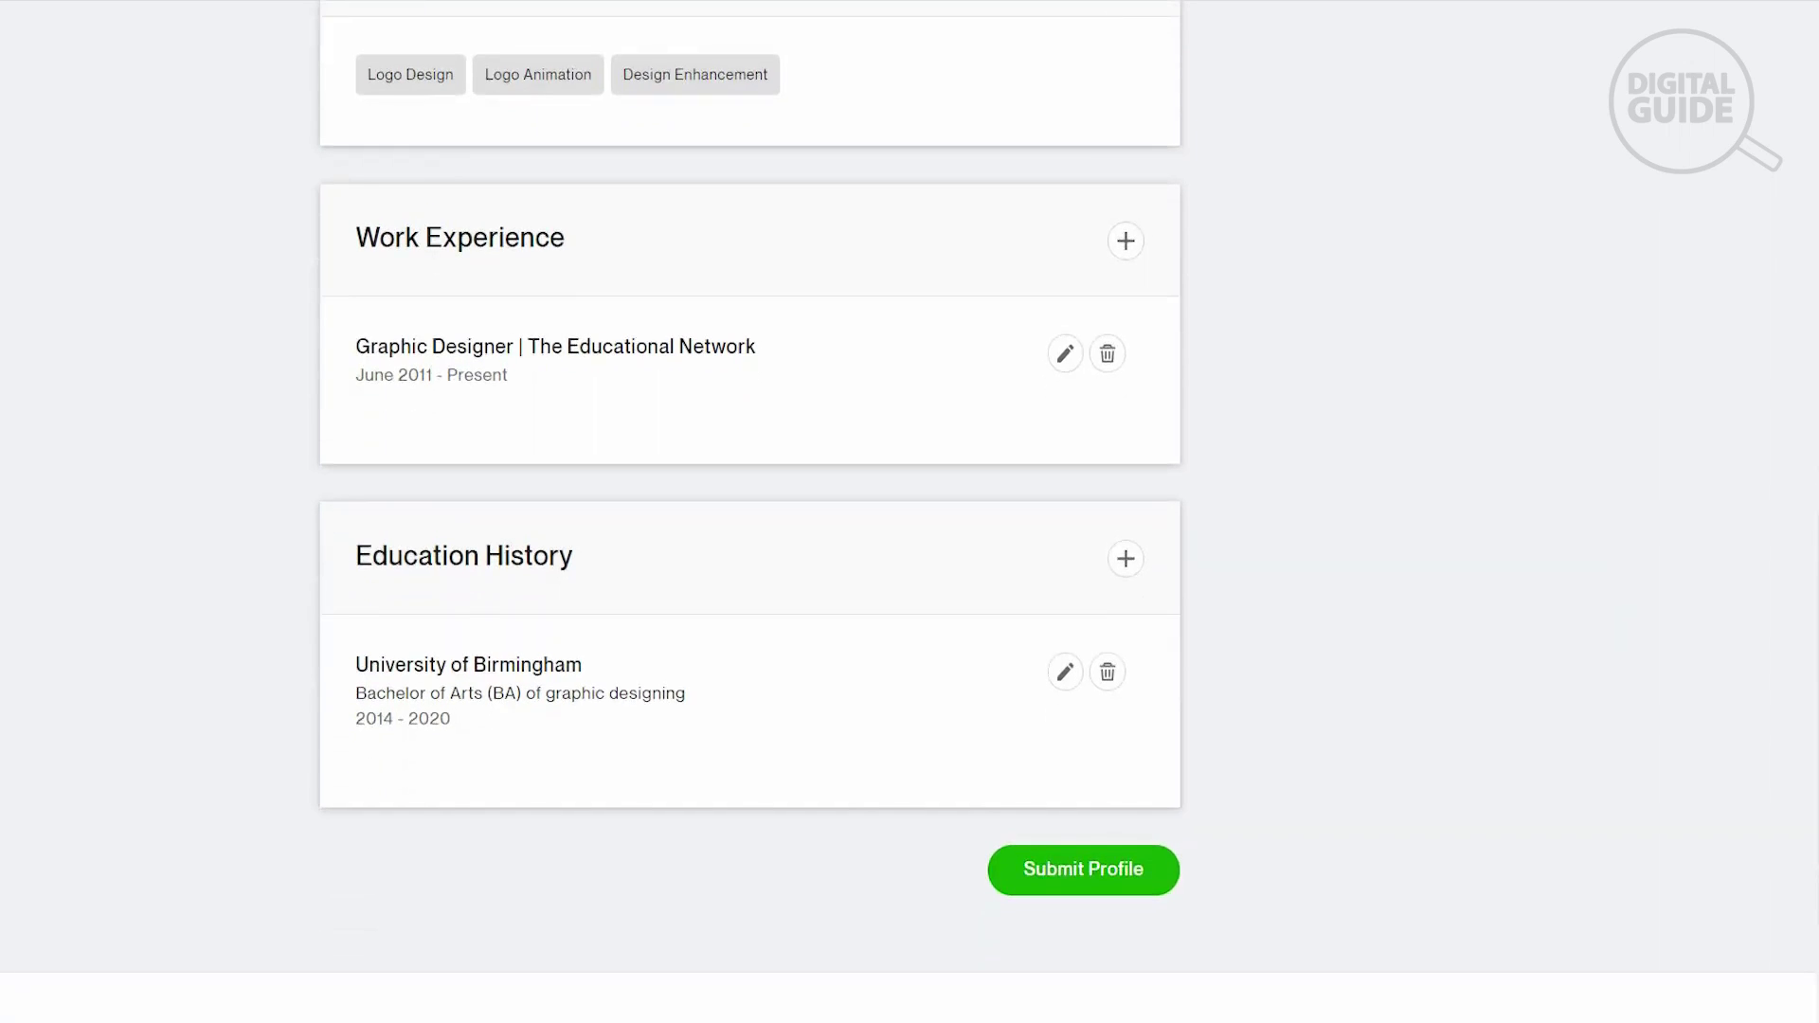
click(1137, 867)
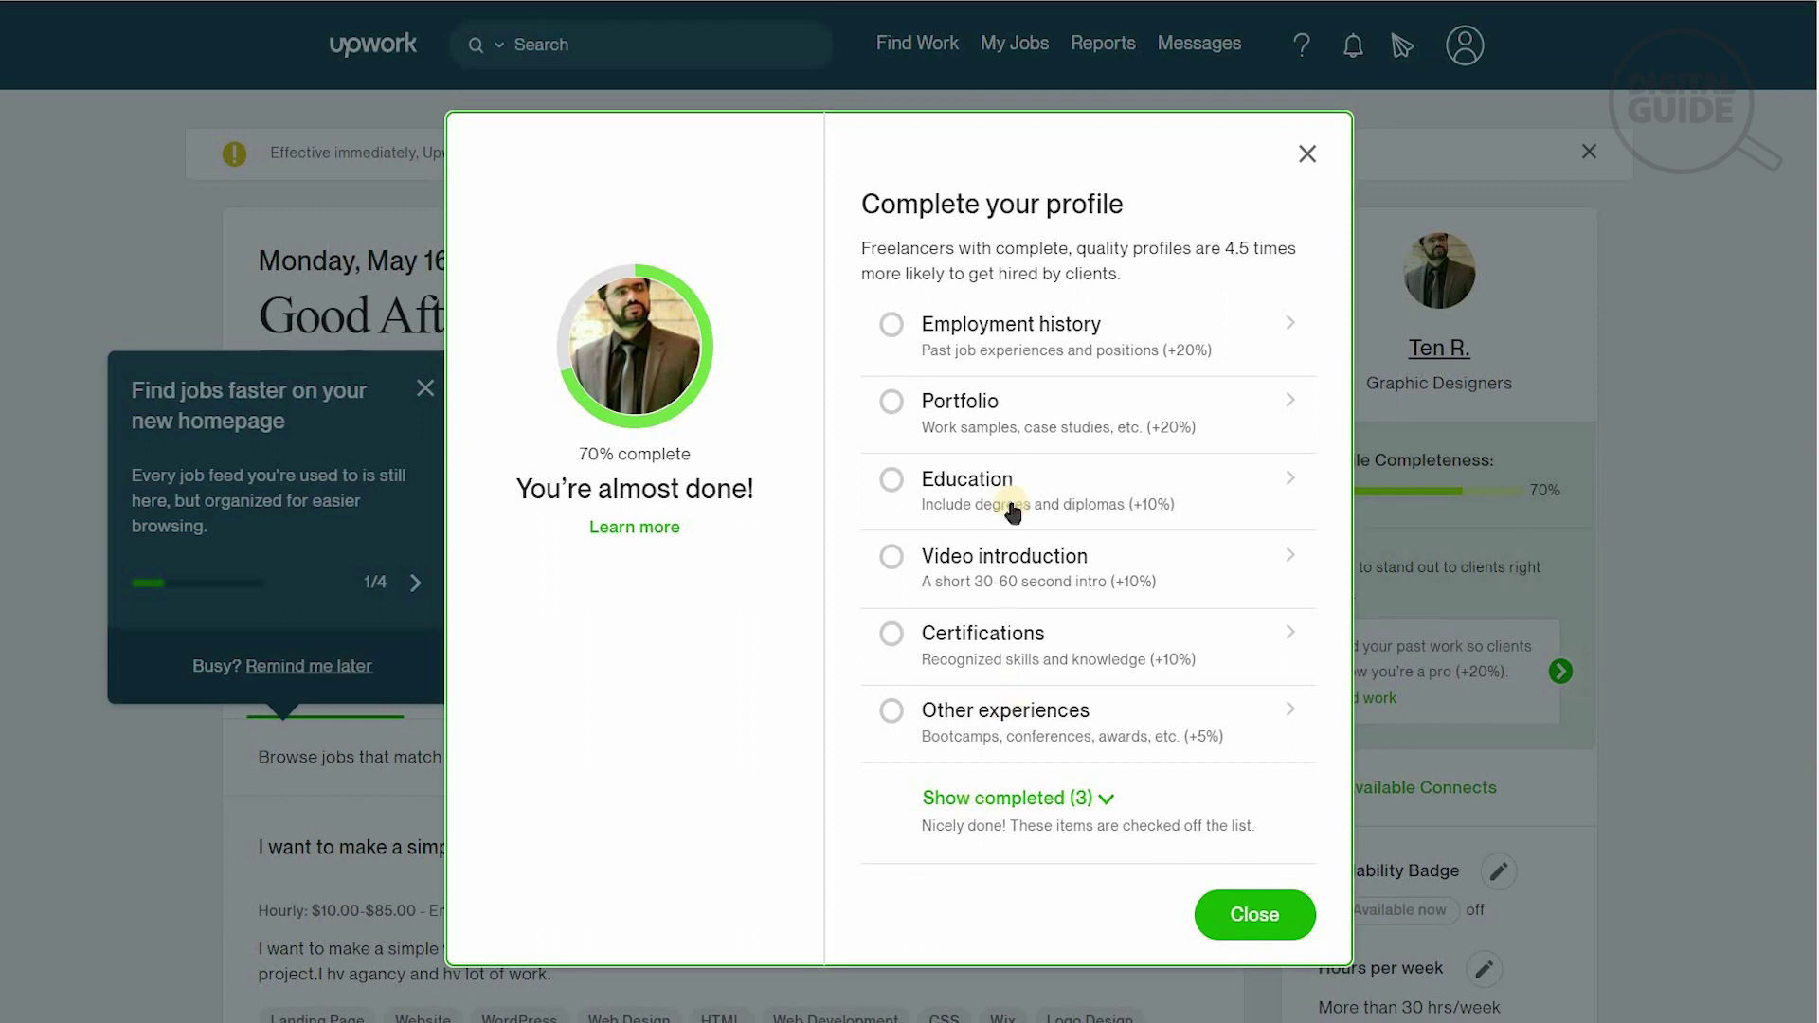
Begin a new Portfolio project with the title 'Eagle Logo'.
click(1083, 428)
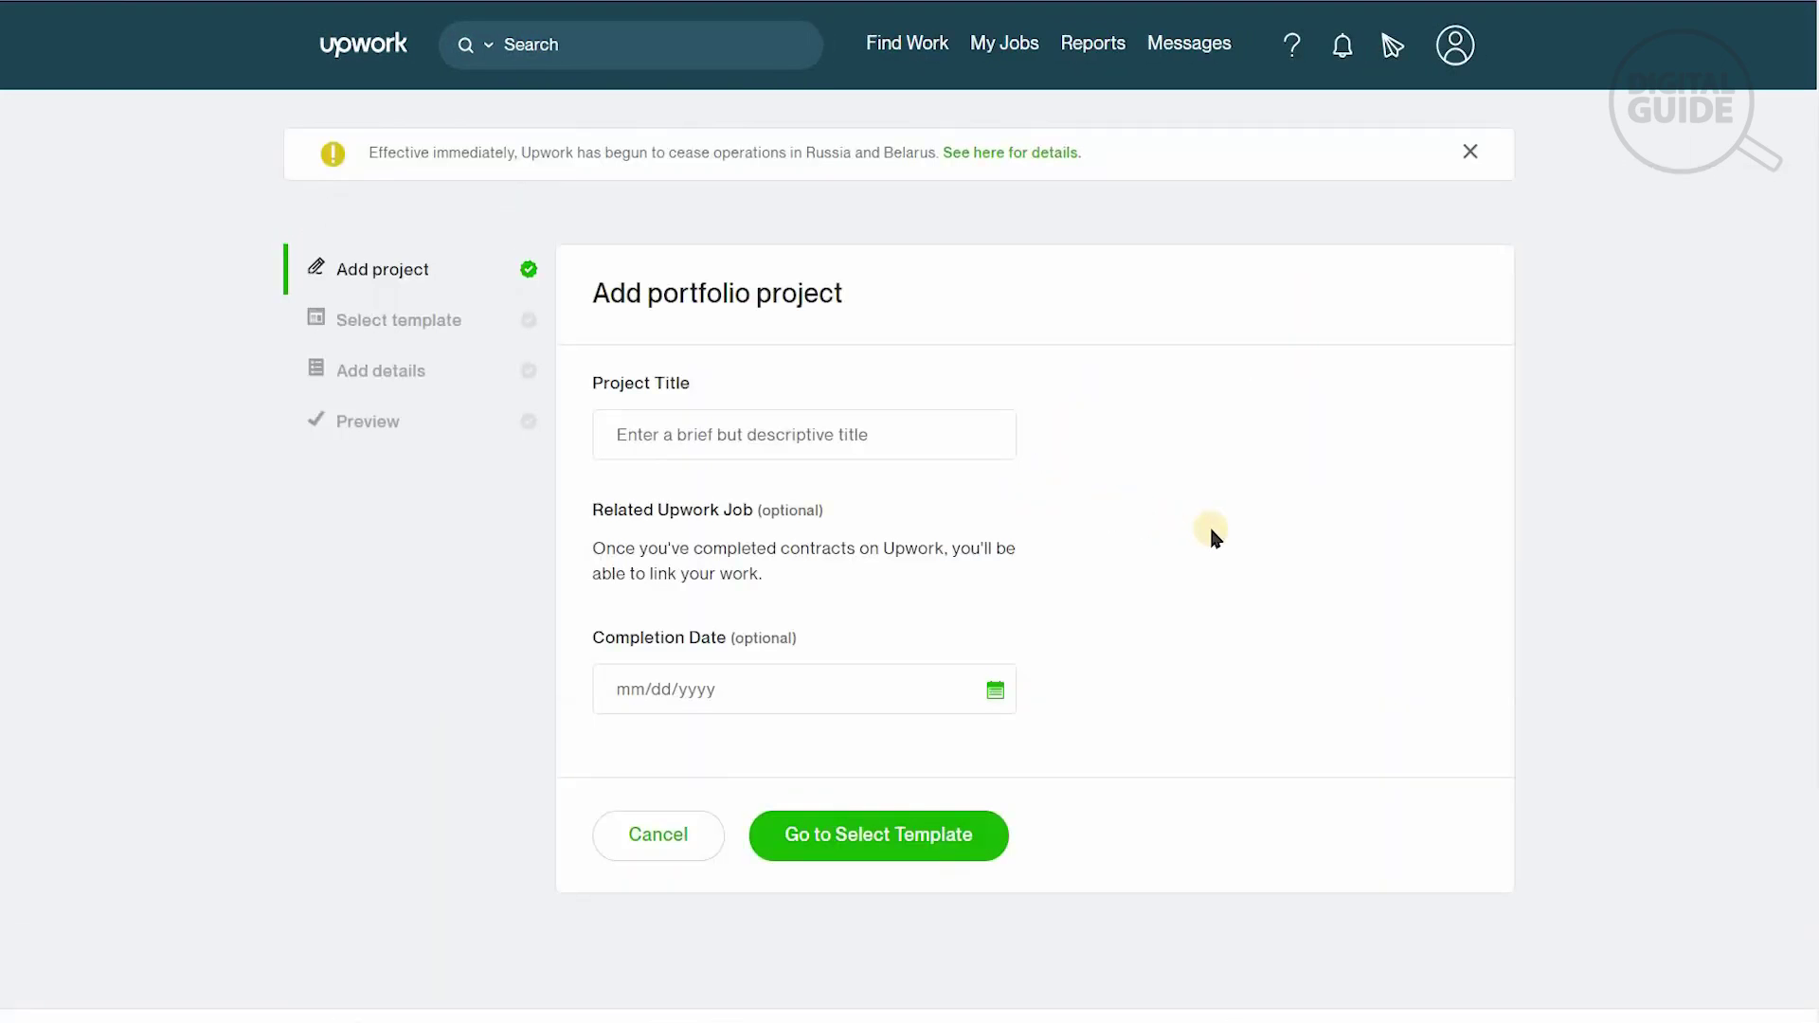
click(946, 425)
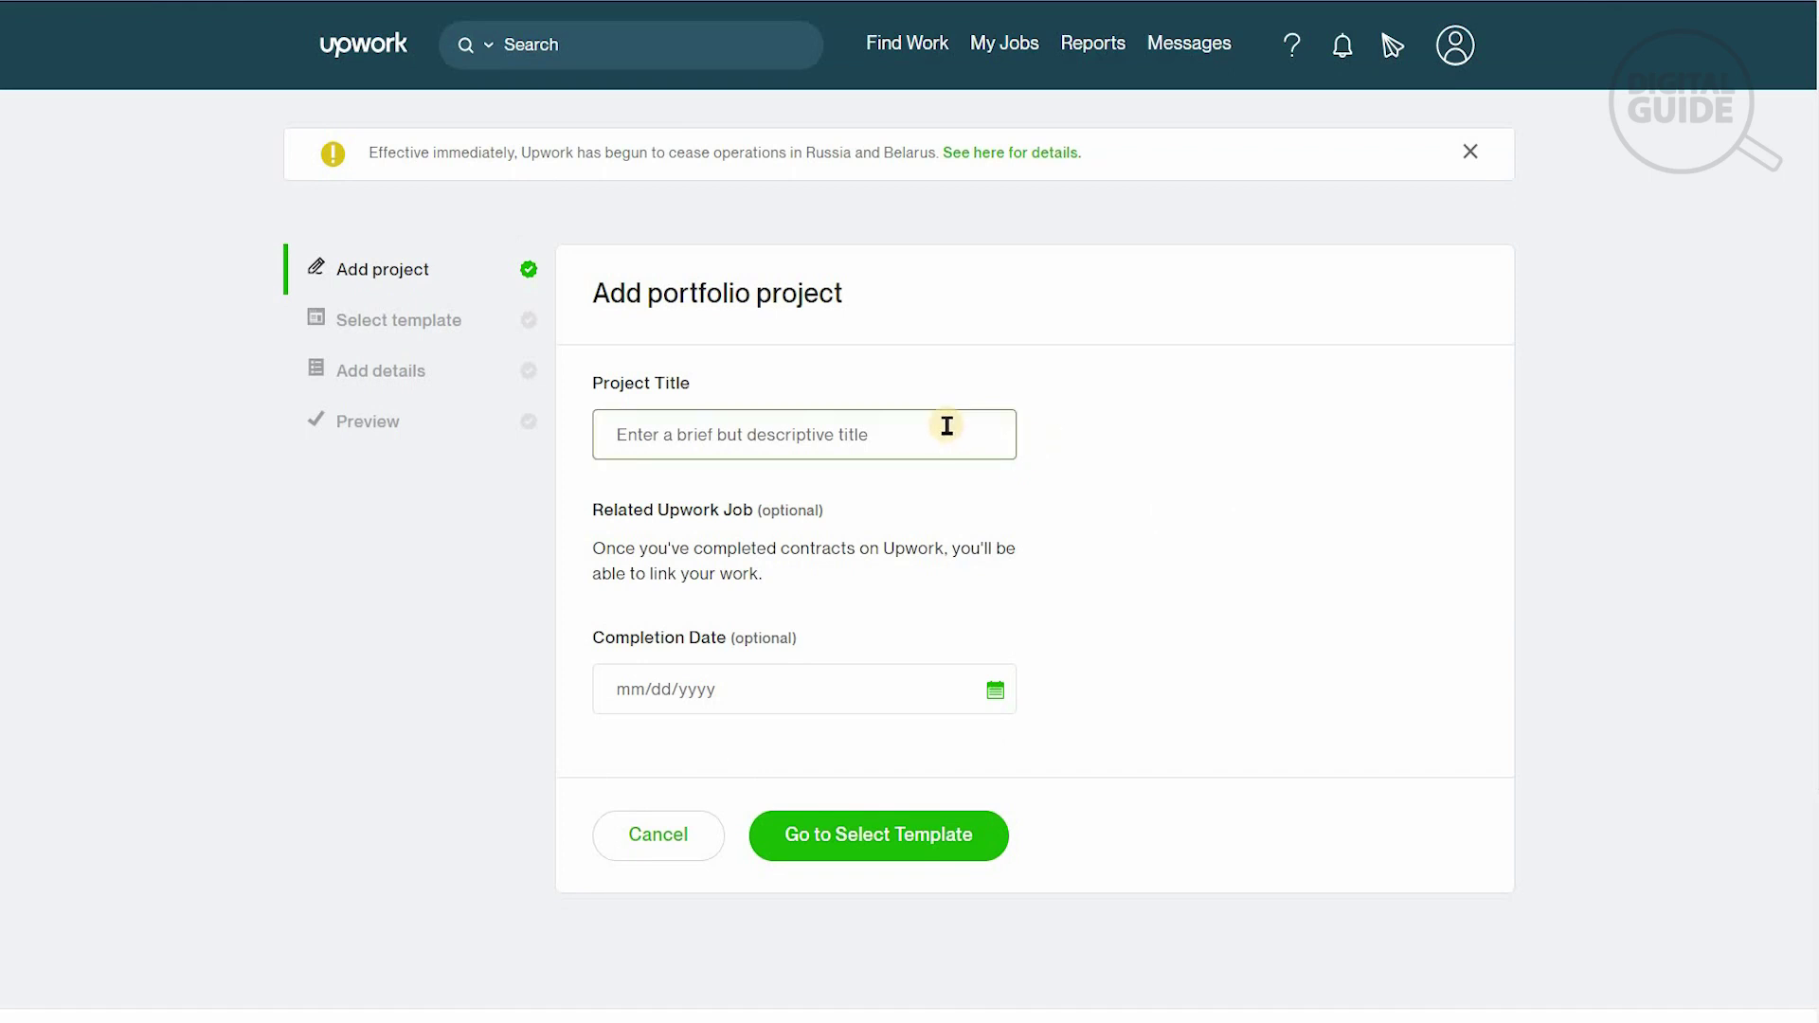
click(1004, 1014)
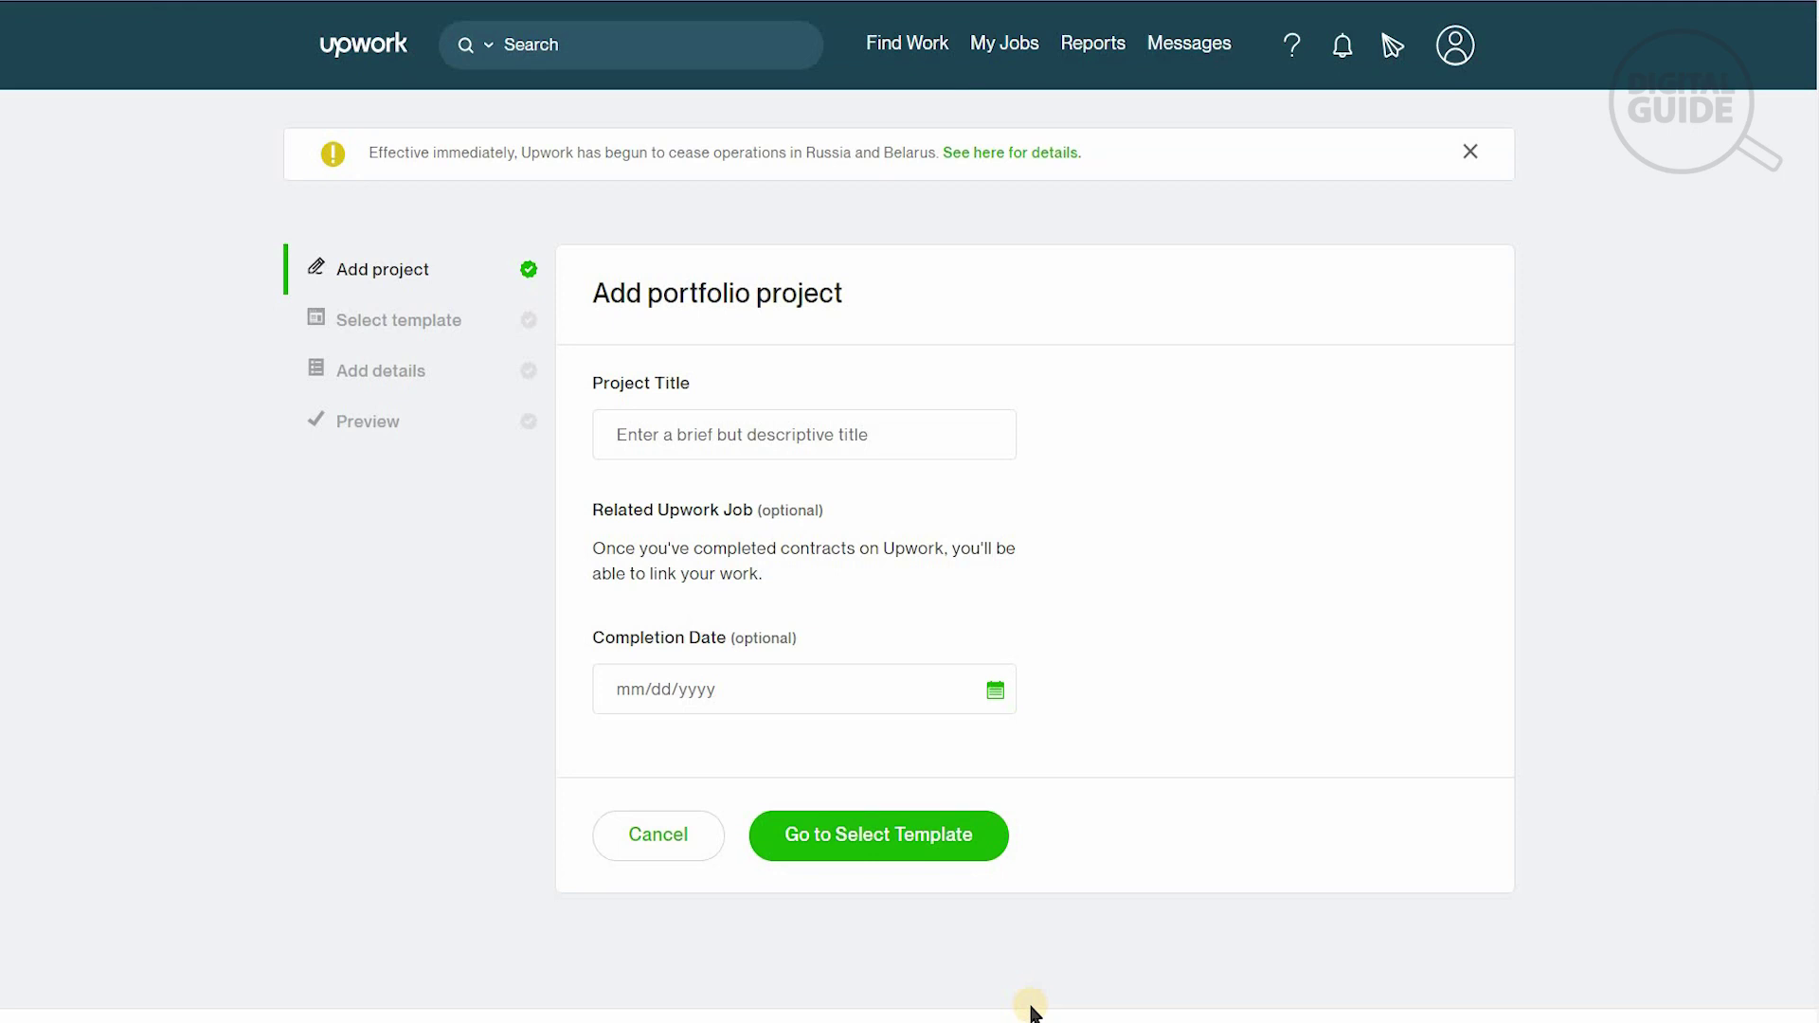
click(751, 429)
text(Eagle Logo)
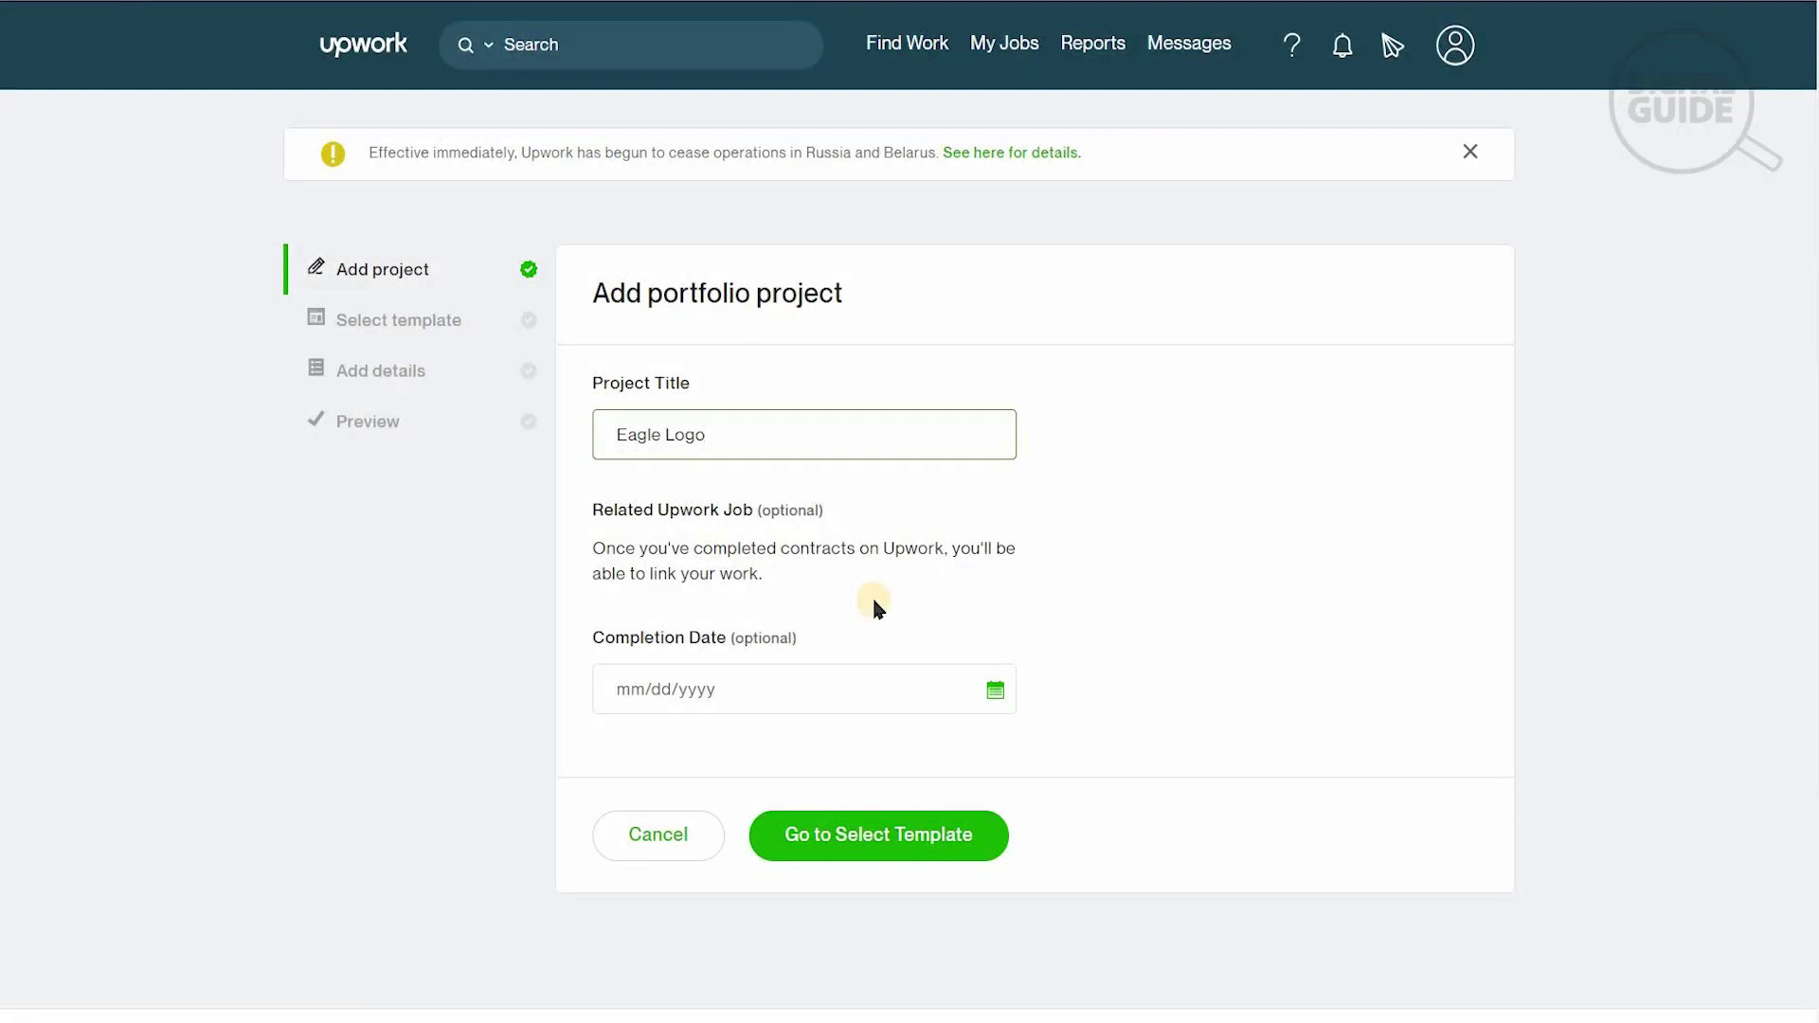
click(865, 678)
Choose the Classic template for Eagle Logo and proceed to the Add details page.
click(903, 841)
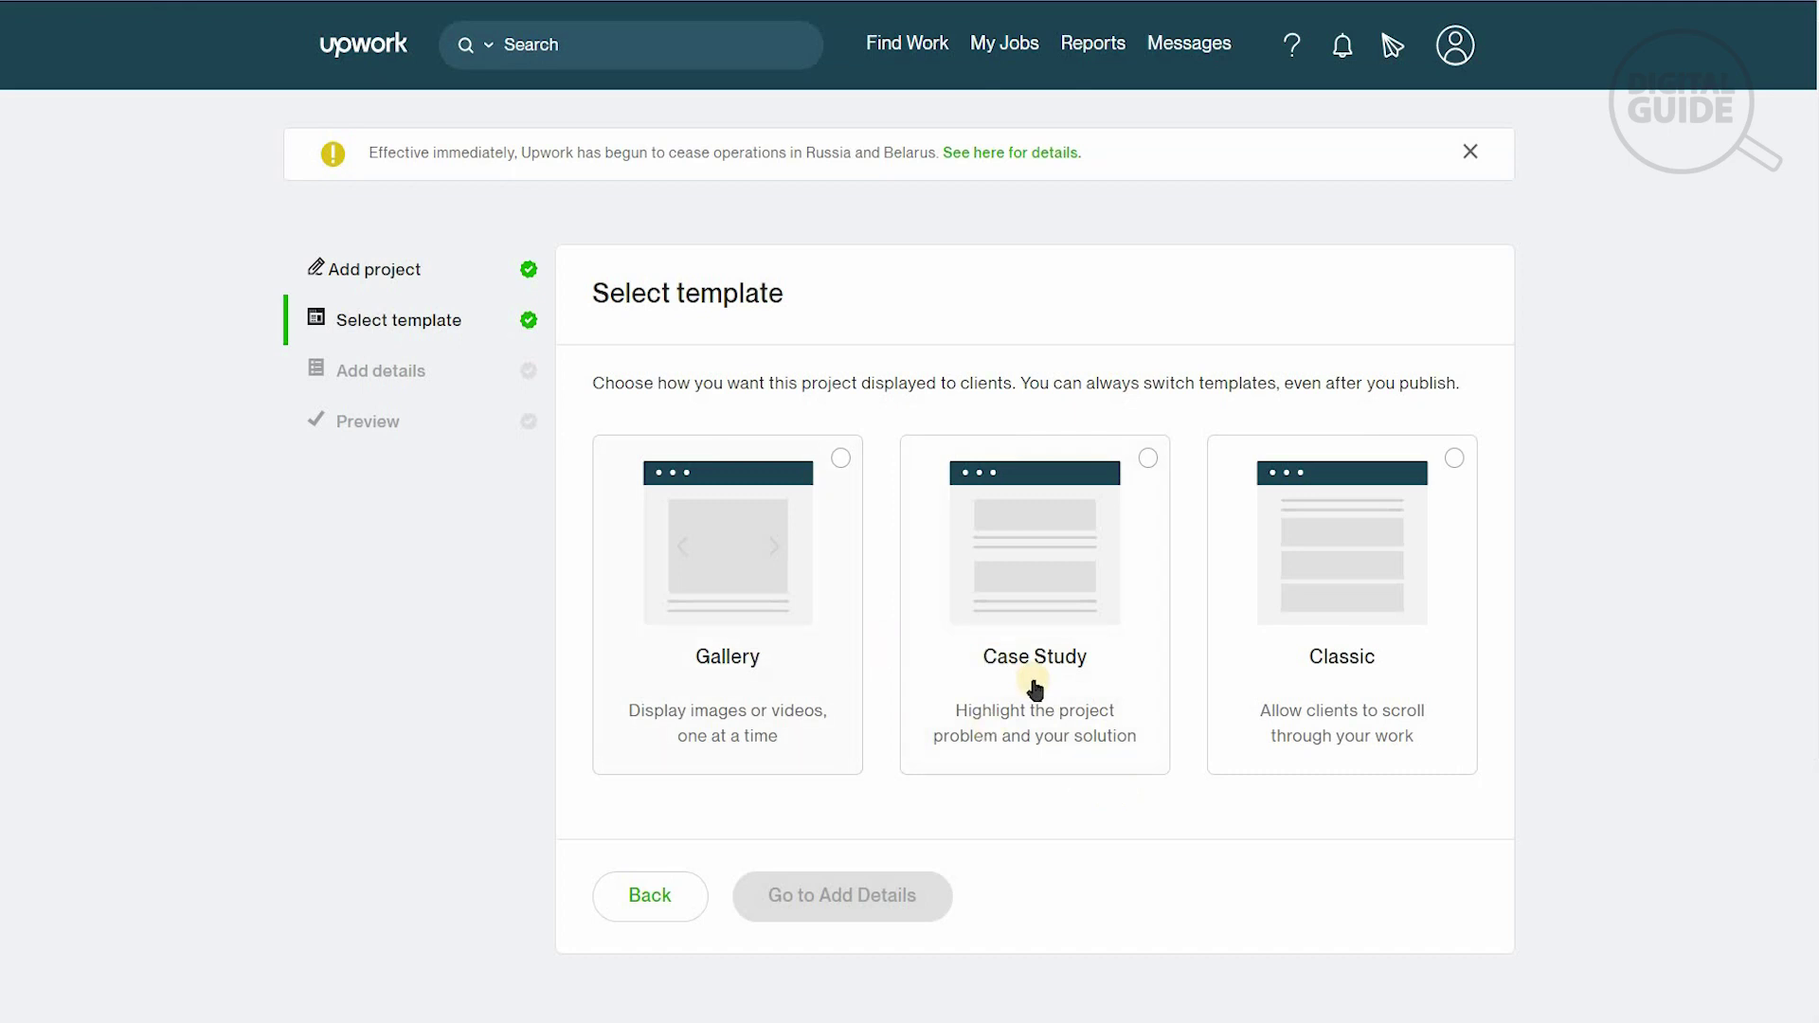
click(1307, 627)
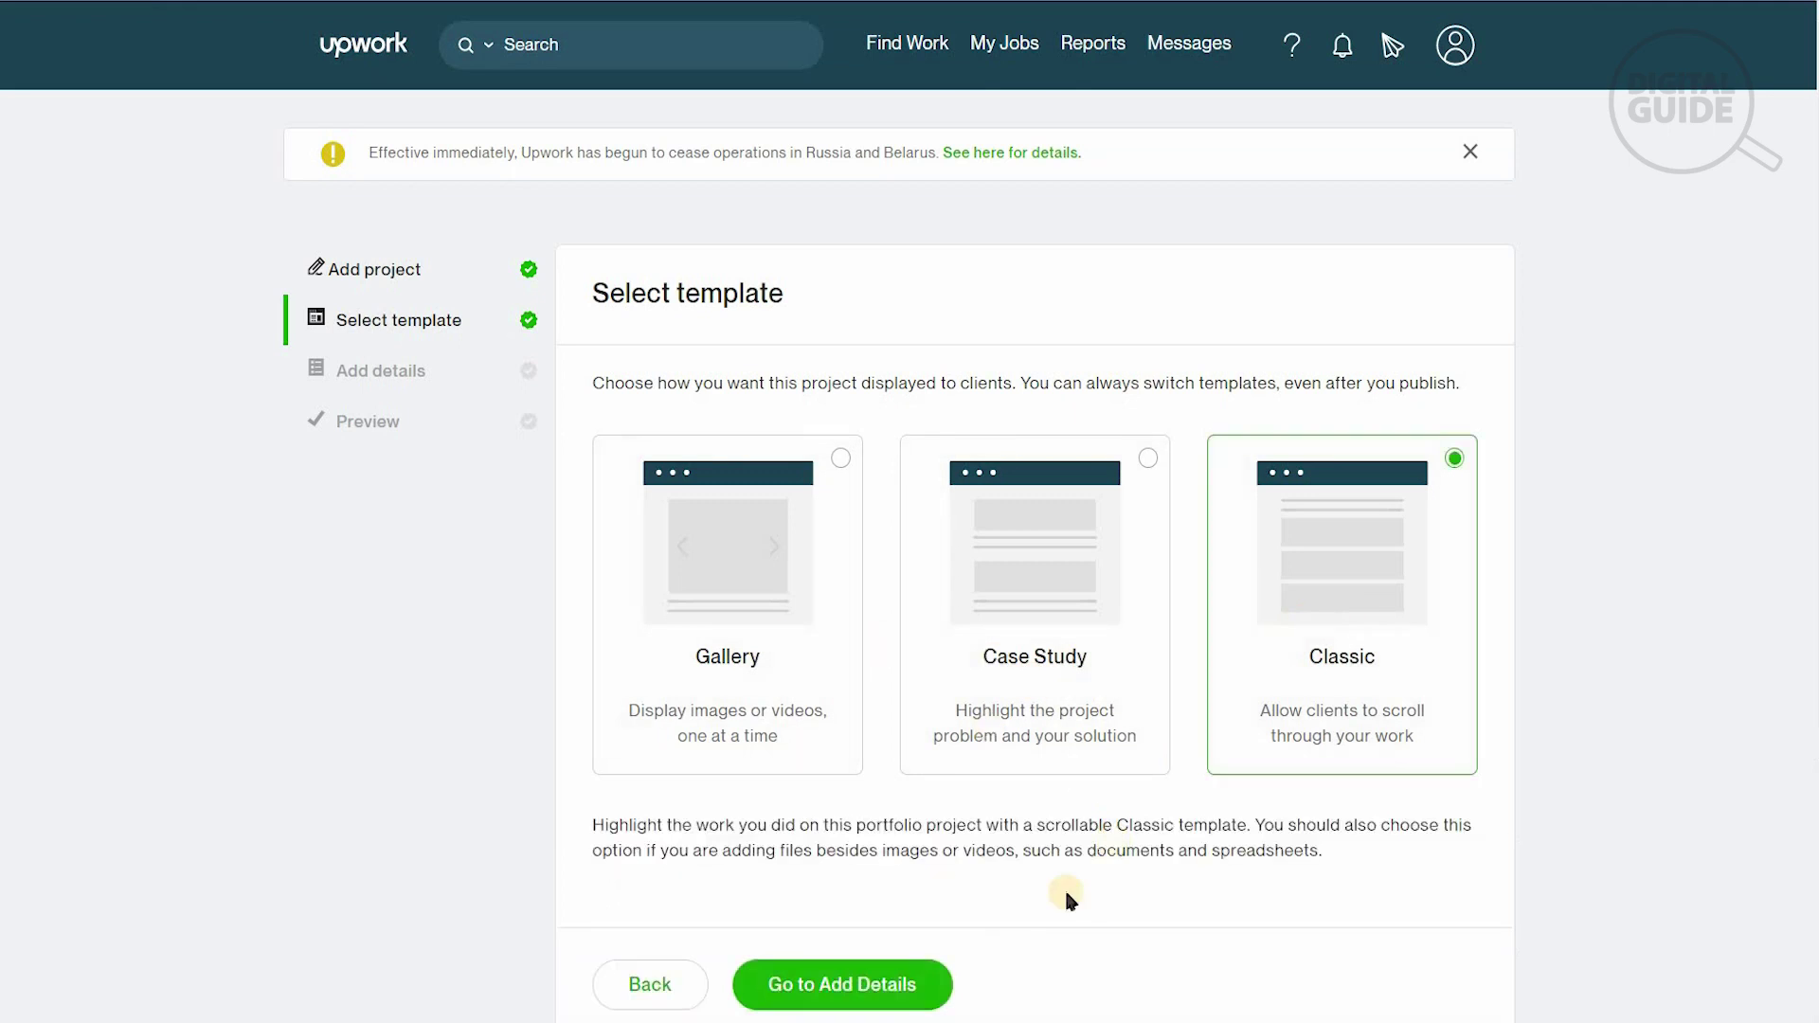
click(900, 987)
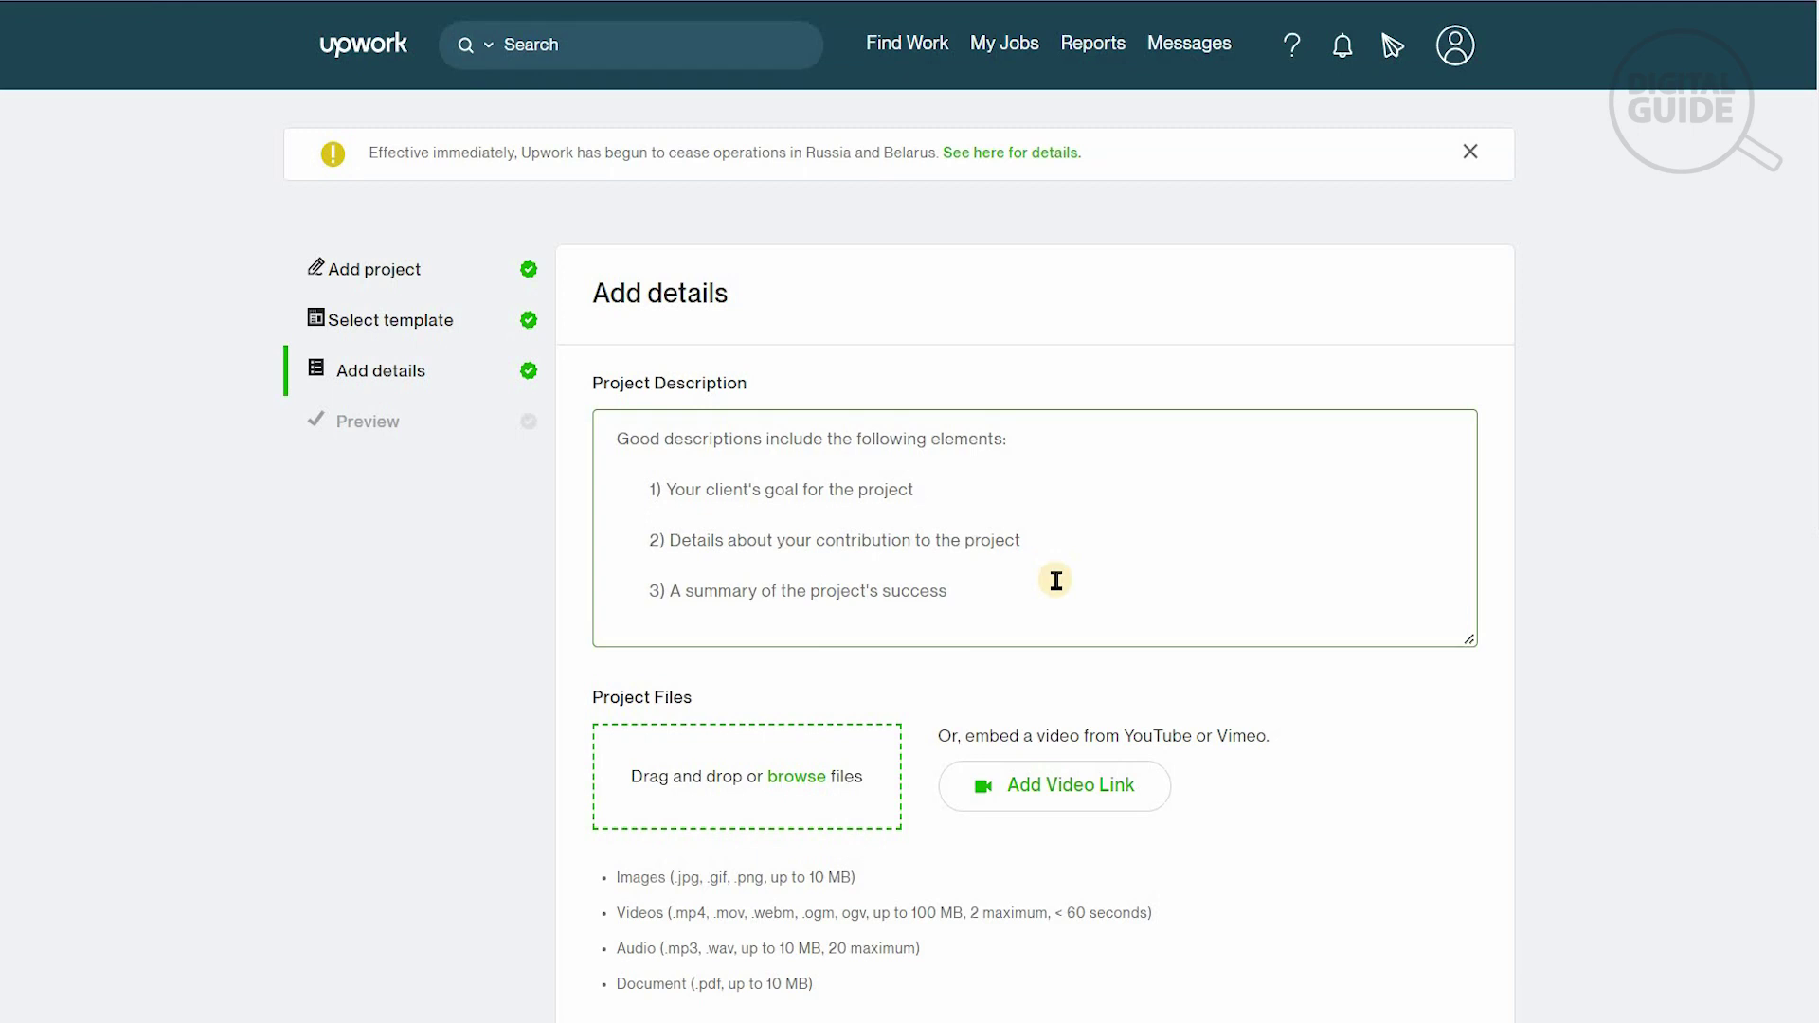
Paste a description of a high-end logo designed quickly to meet the client's requirements.
text(I made a high-end logo that had different elements in it. it had met the requirement of the client. it was designed by me and I was able to get it done in a small time frame. I work very well with different teams and understand what is required of me and I try to make sure that the client's need is always met.)
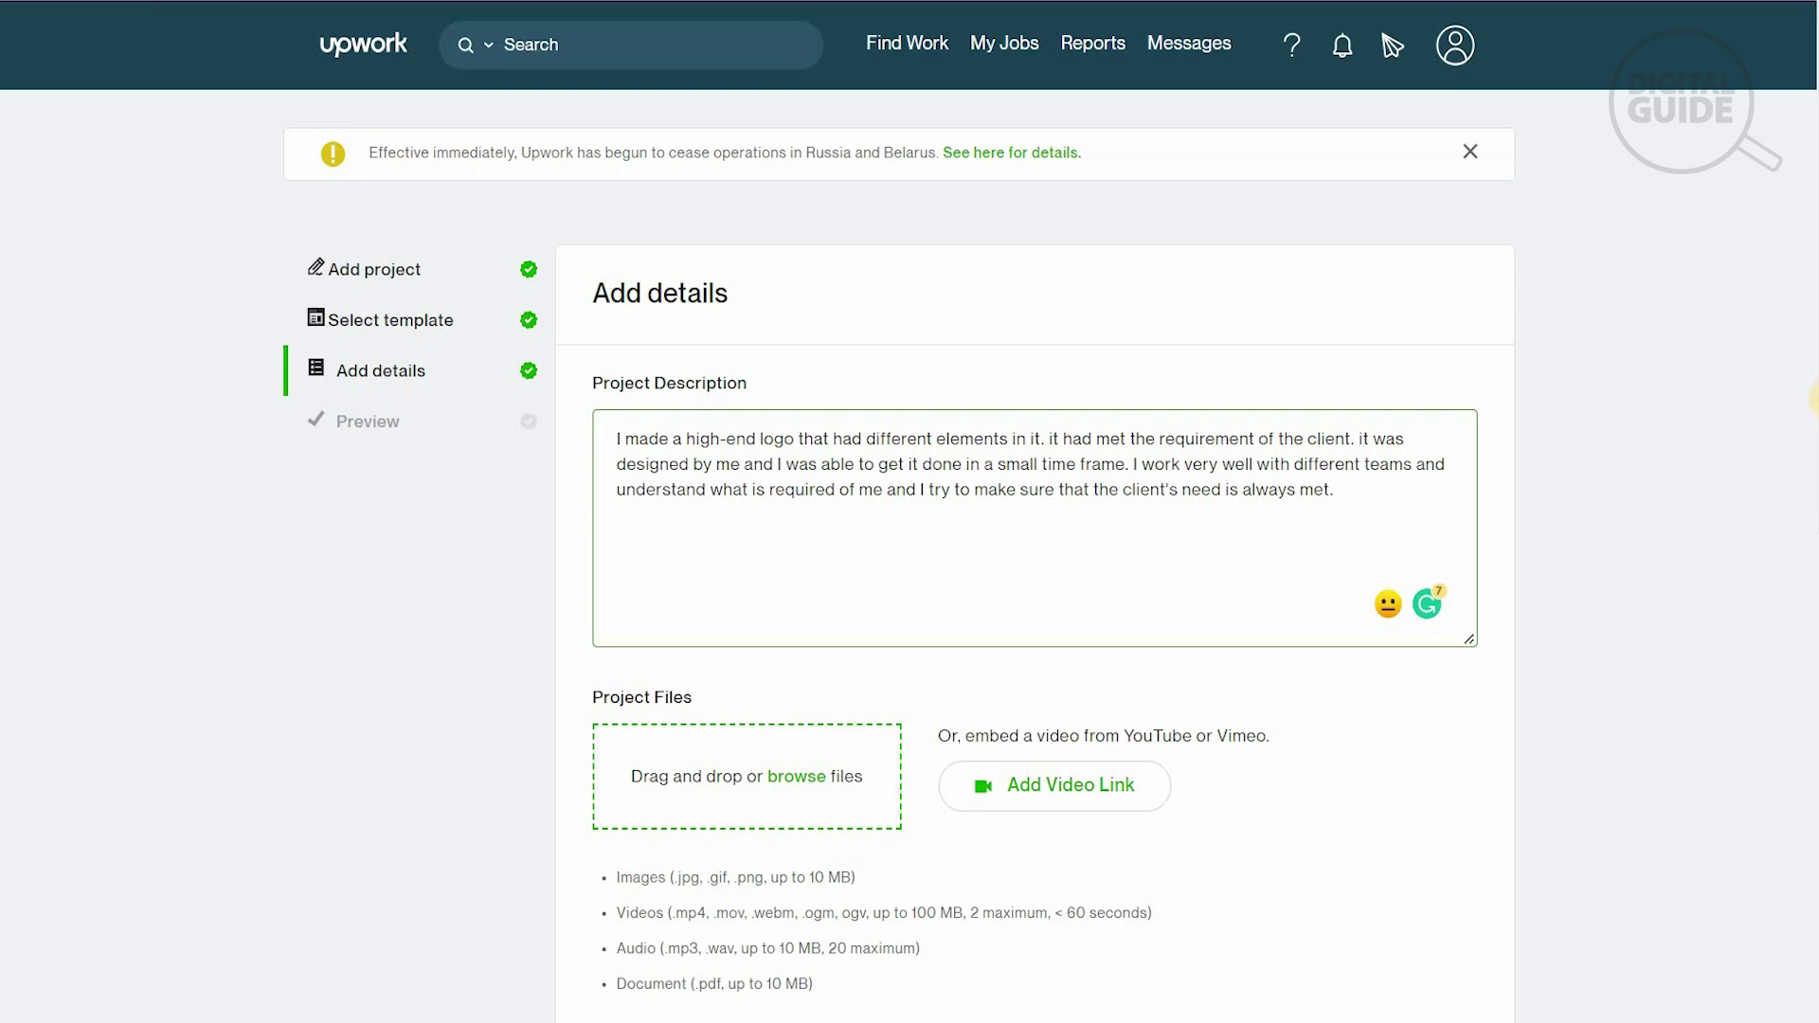
scroll(1043, 568, down, 2)
scroll(1042, 568, down, 1)
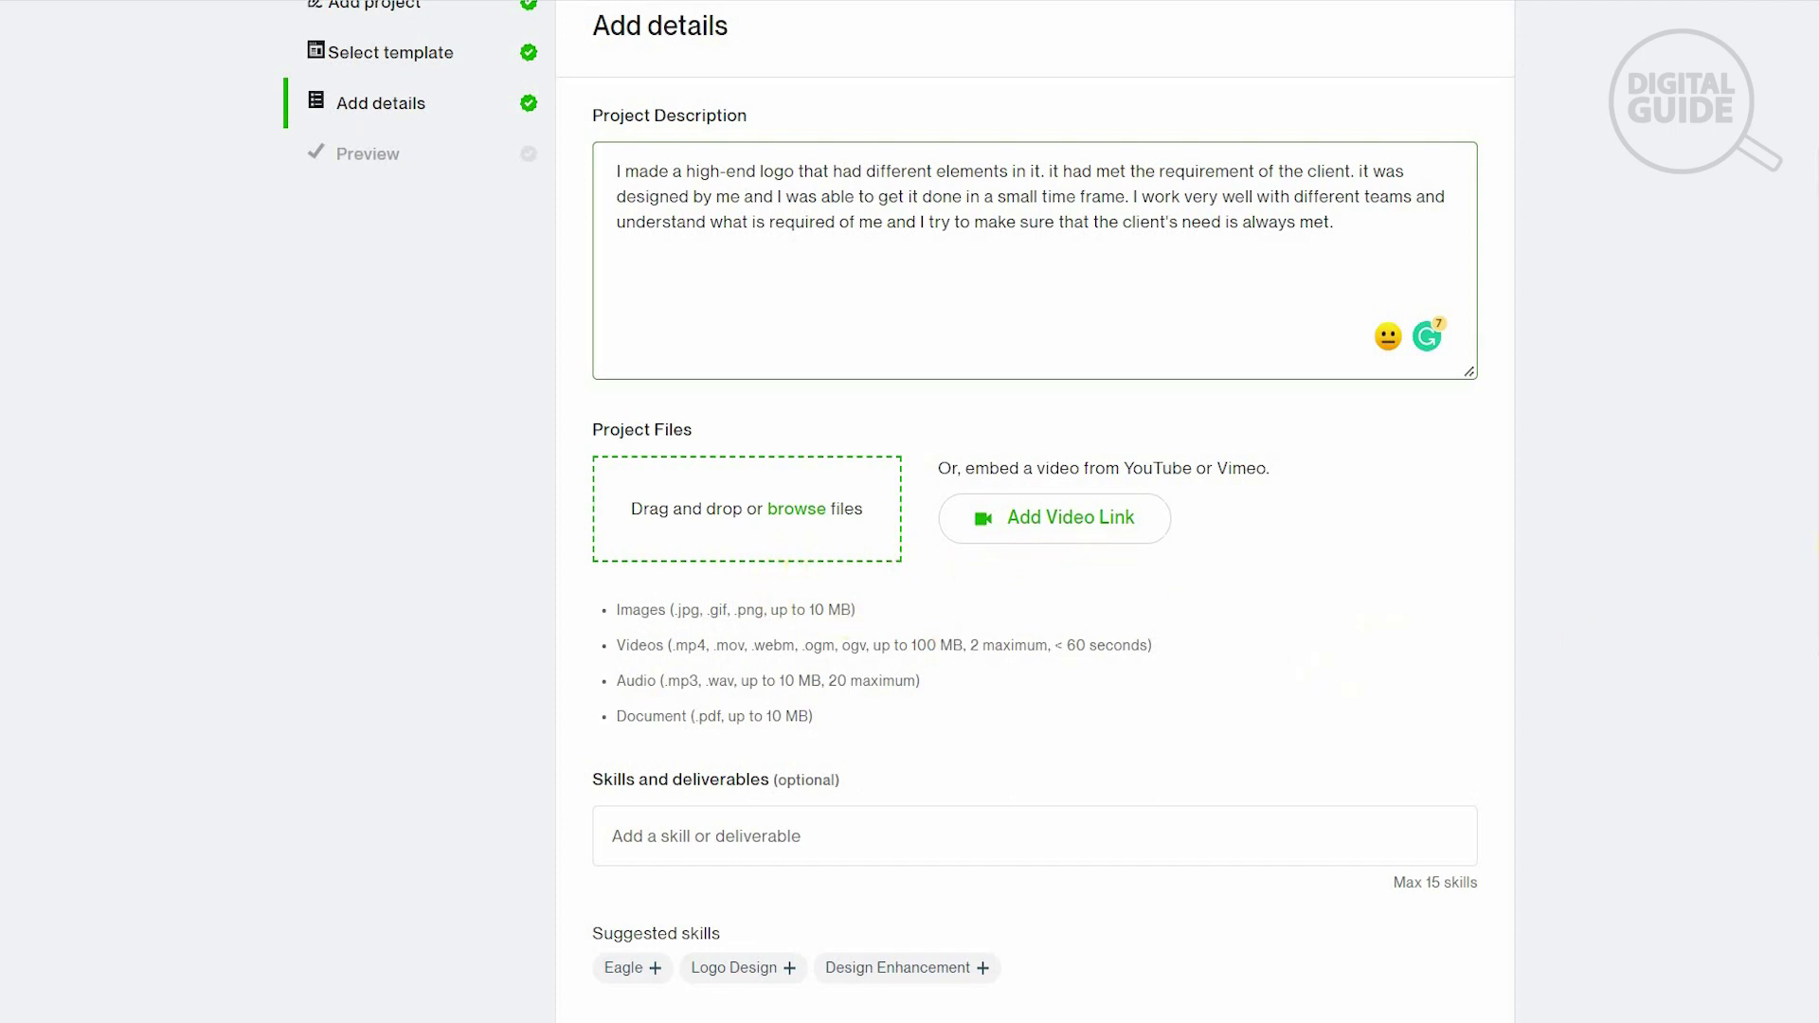
scroll(1042, 569, down, 2)
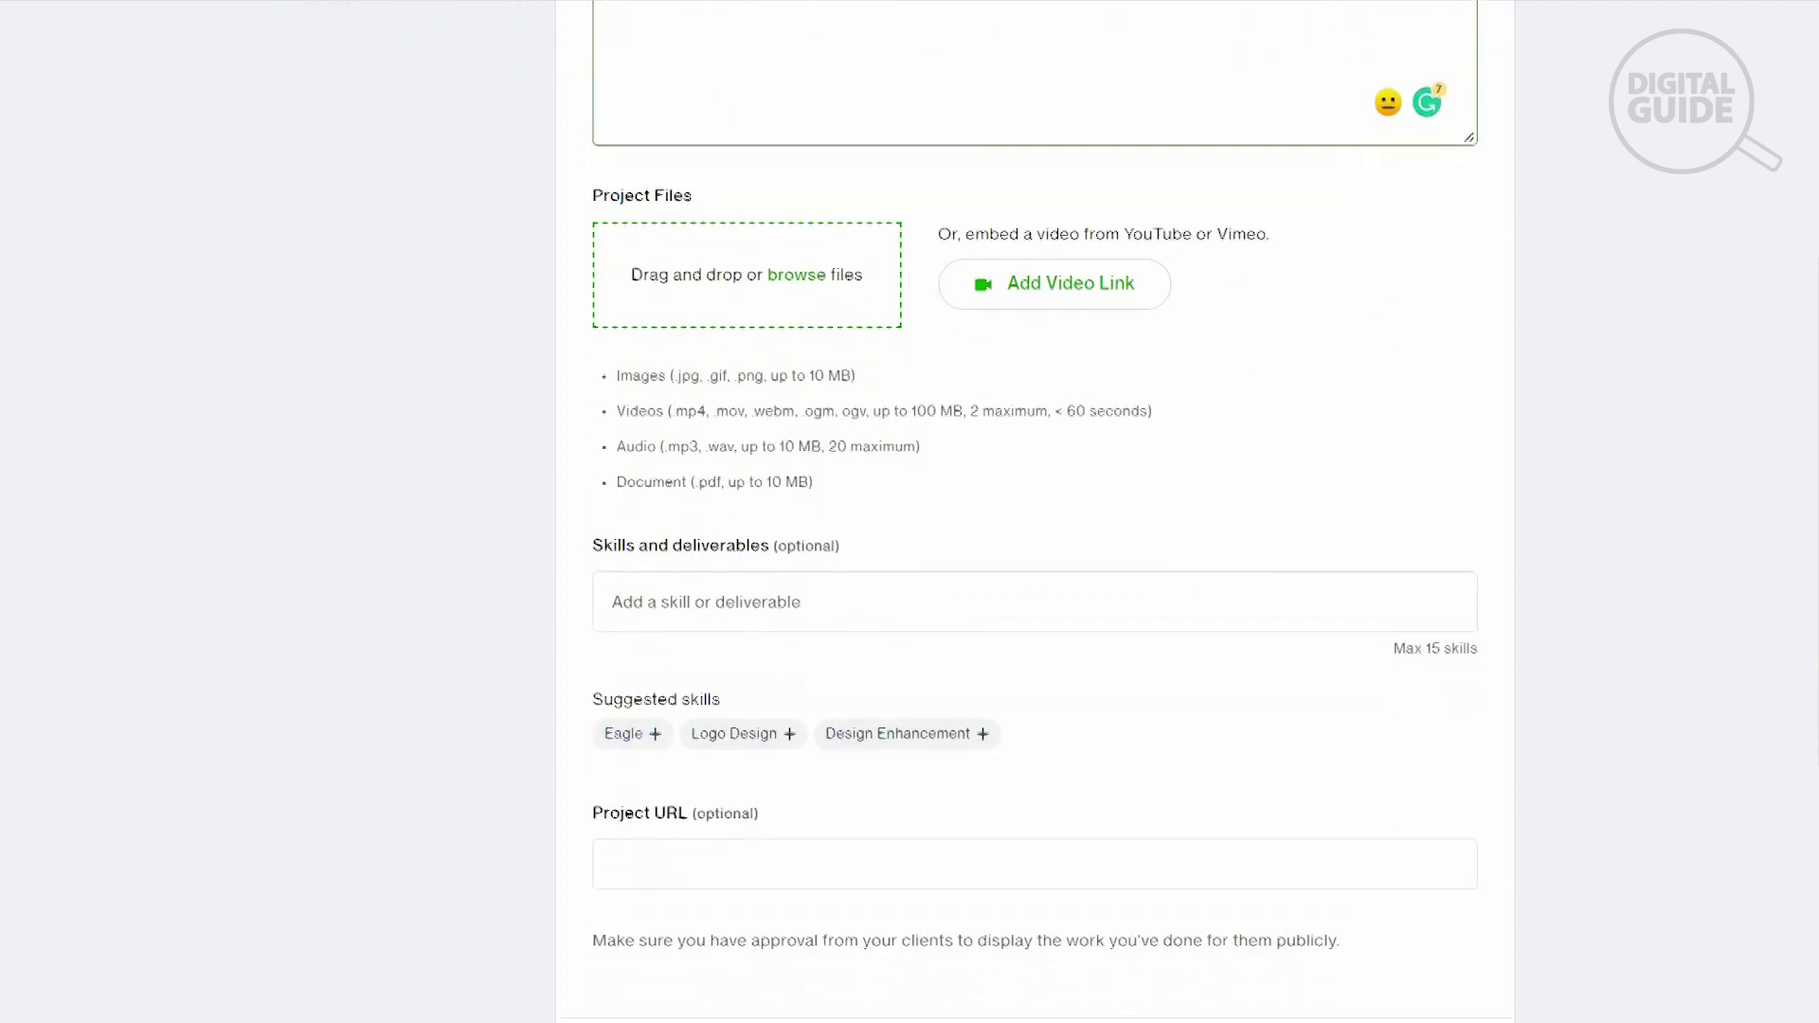
scroll(1042, 569, down, 2)
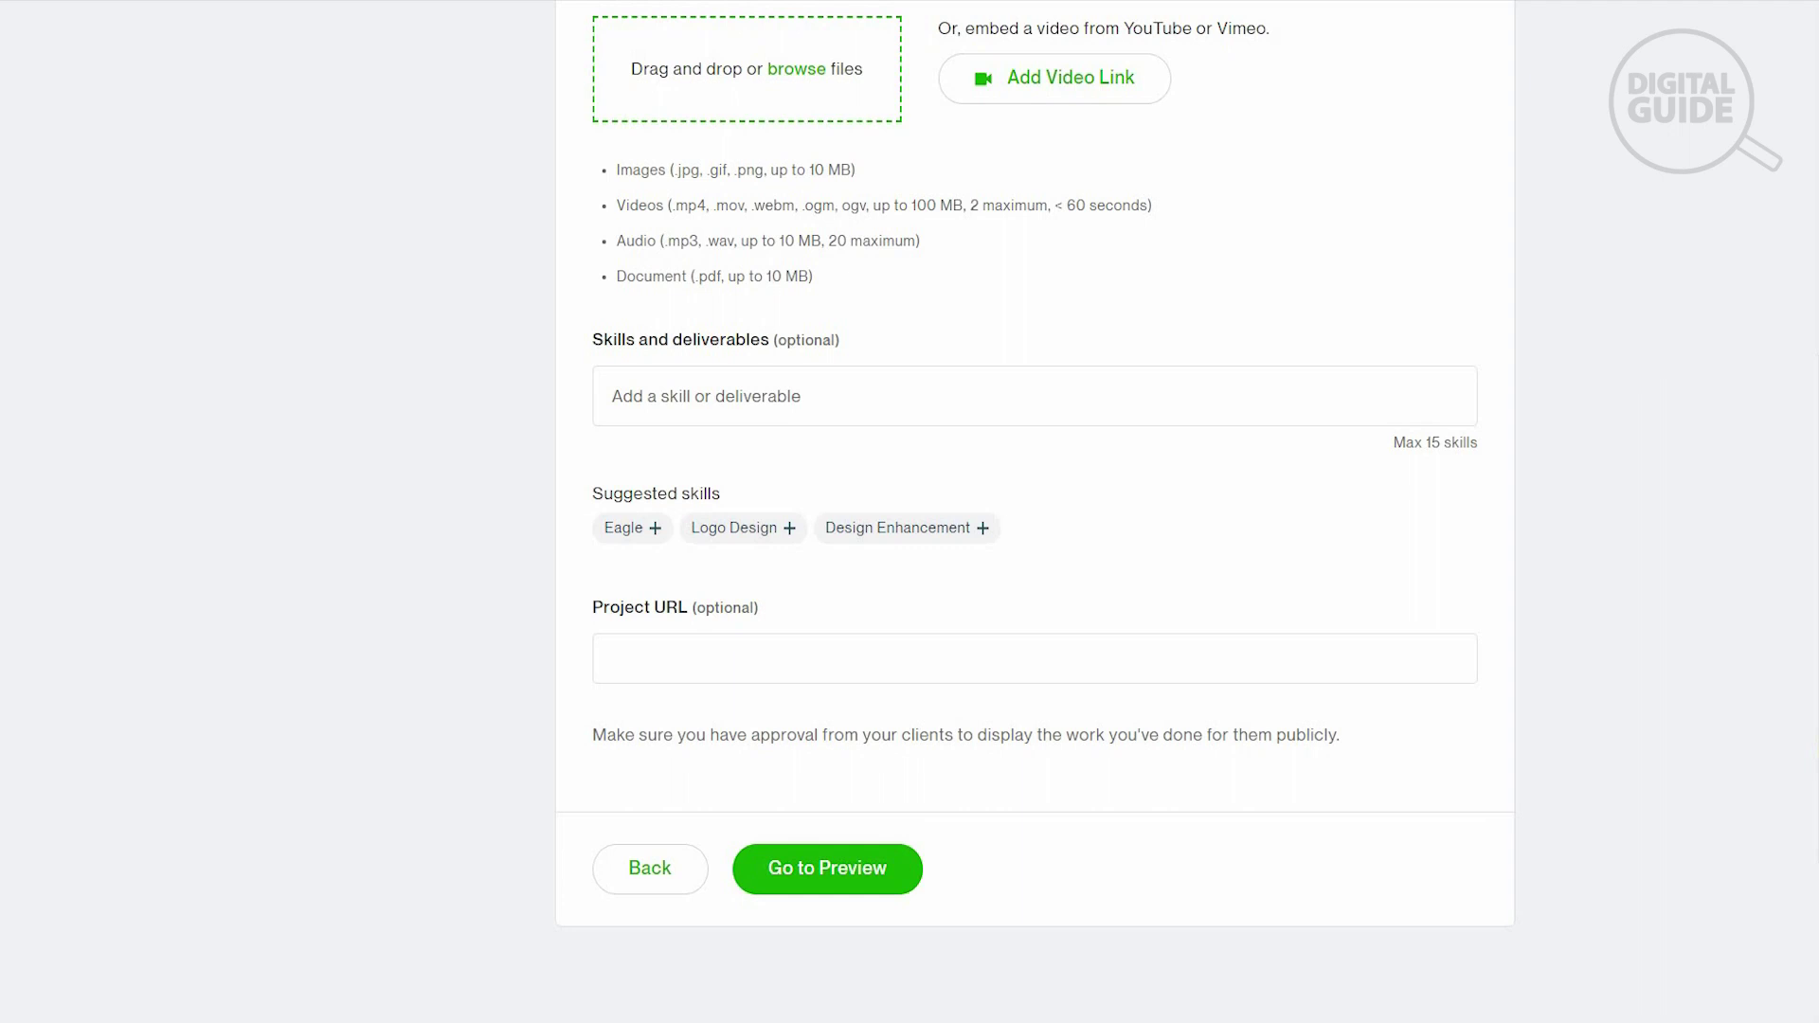
scroll(792, 322, up, 2)
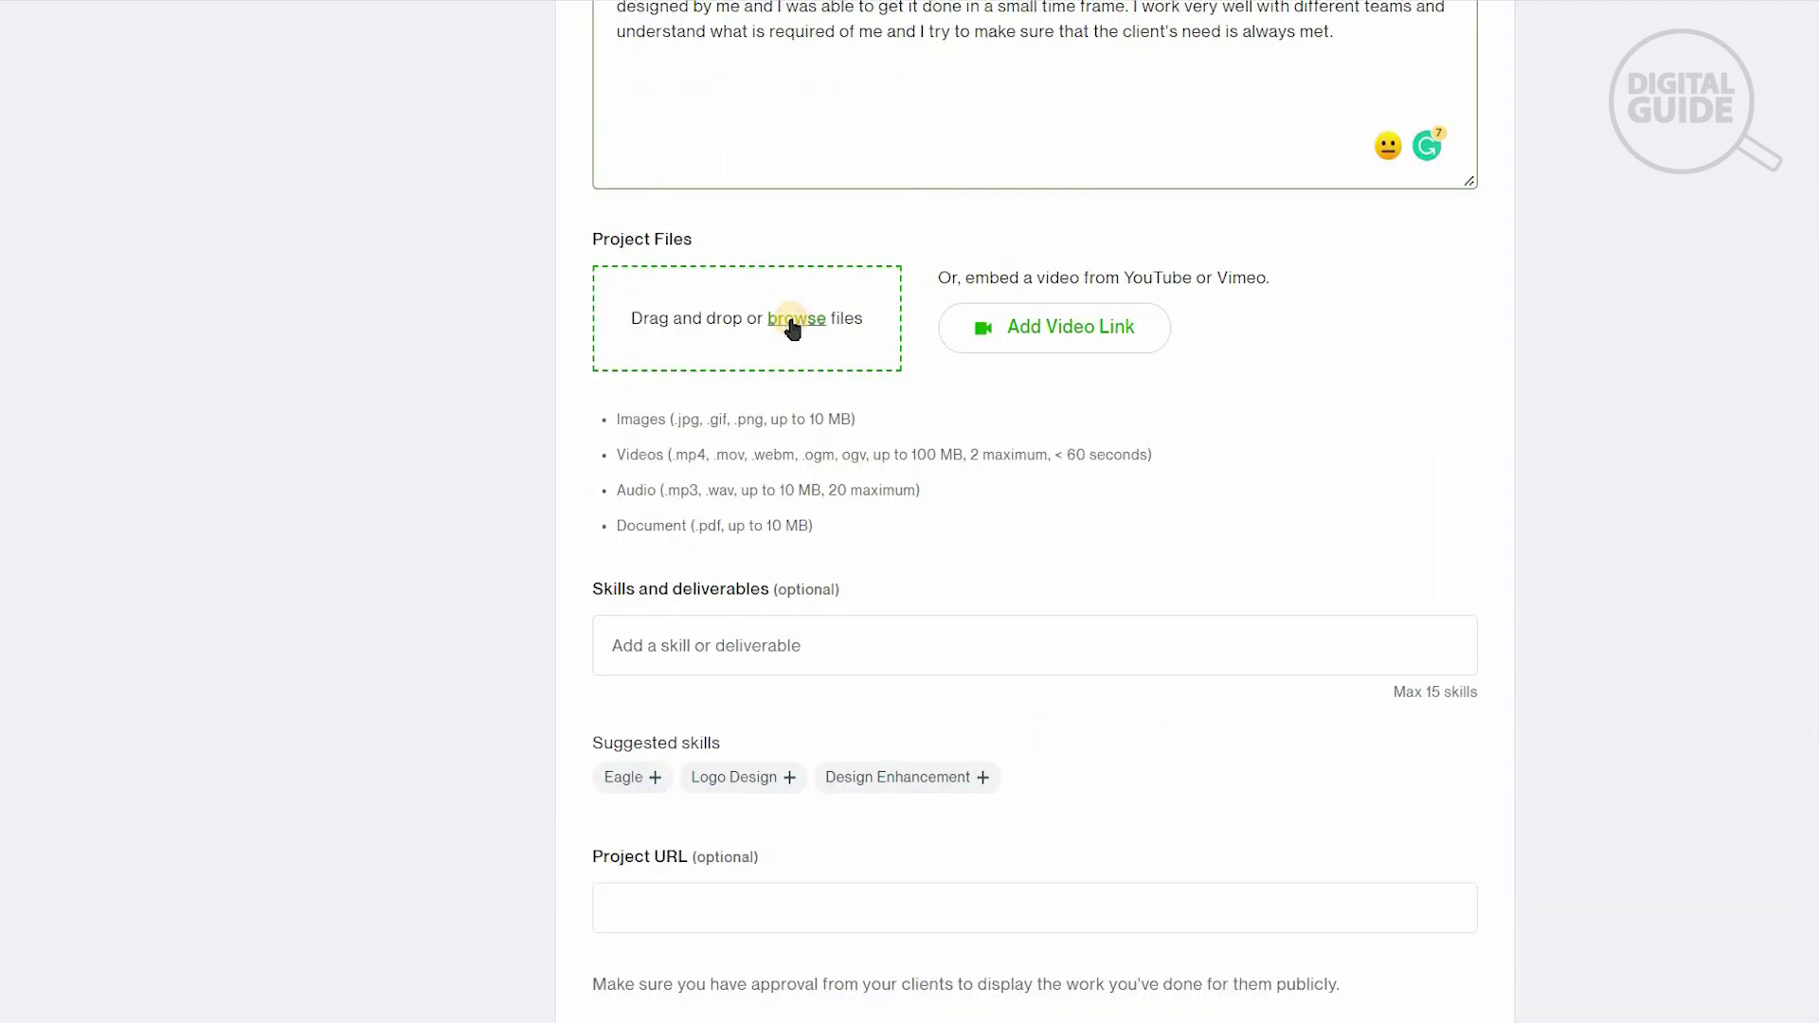
Add the eagle logo image as the project file with the caption 'Eagle Flys'.
click(794, 320)
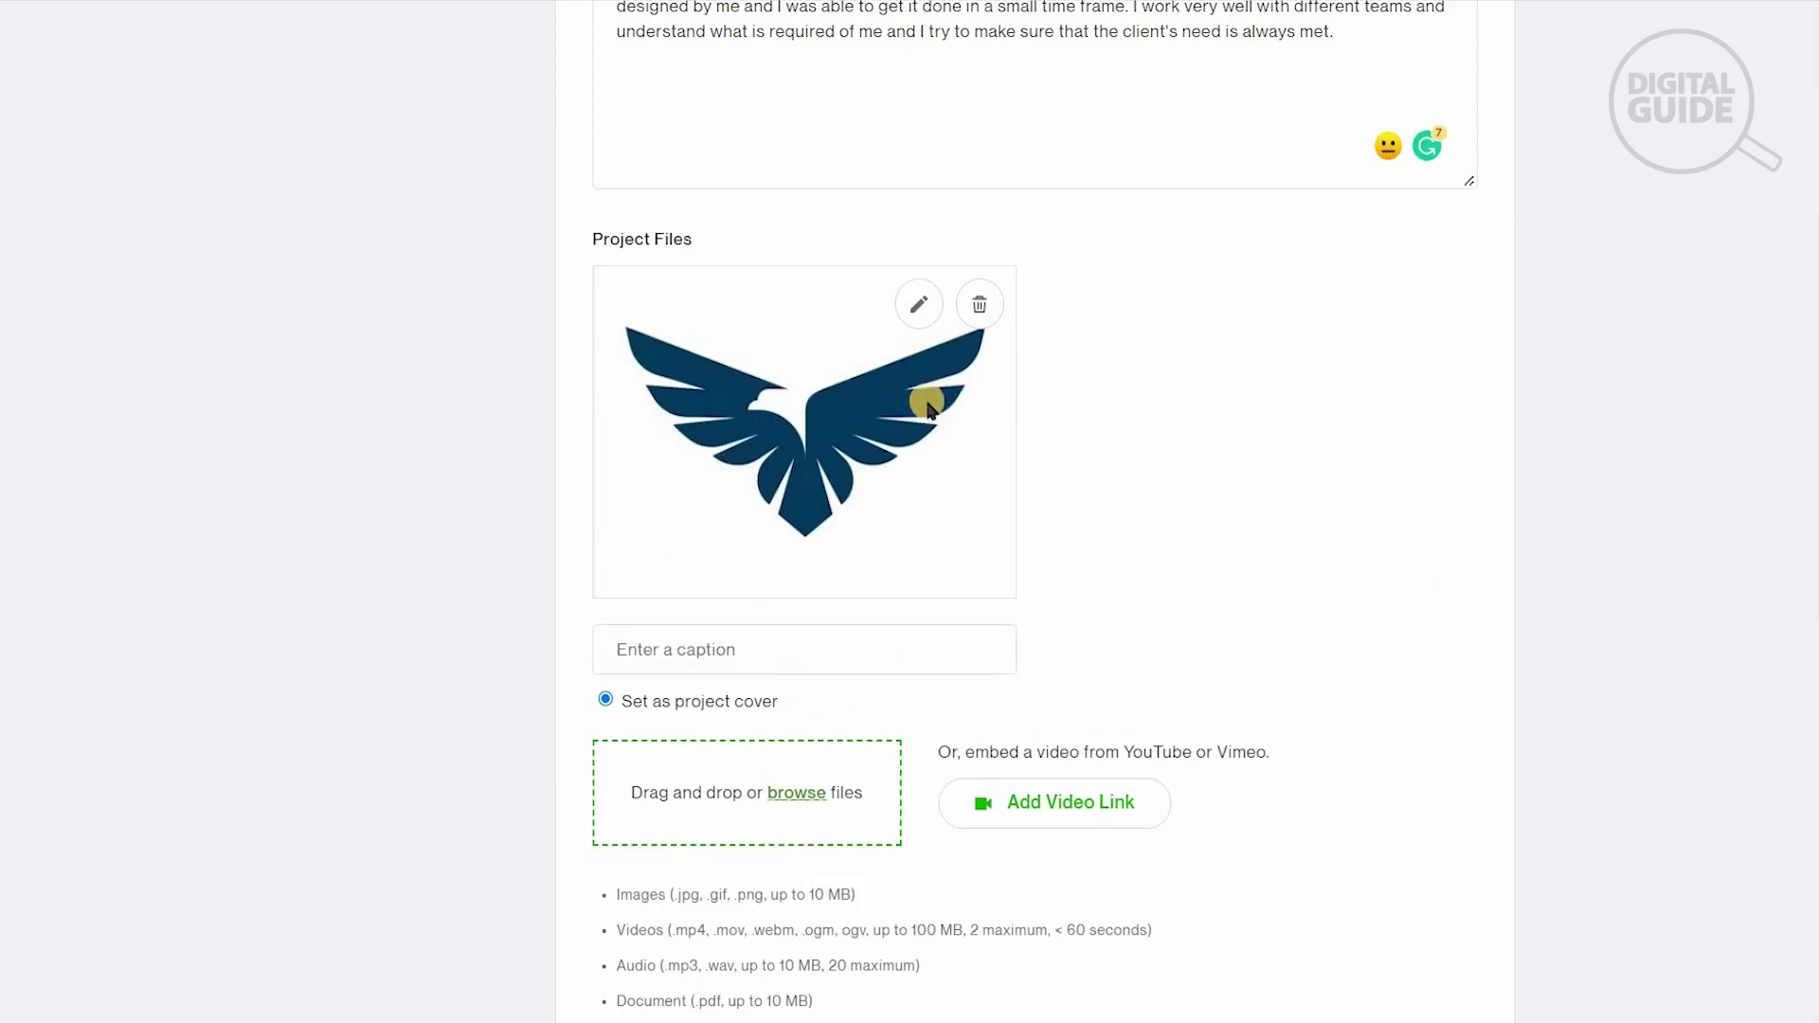
click(1009, 647)
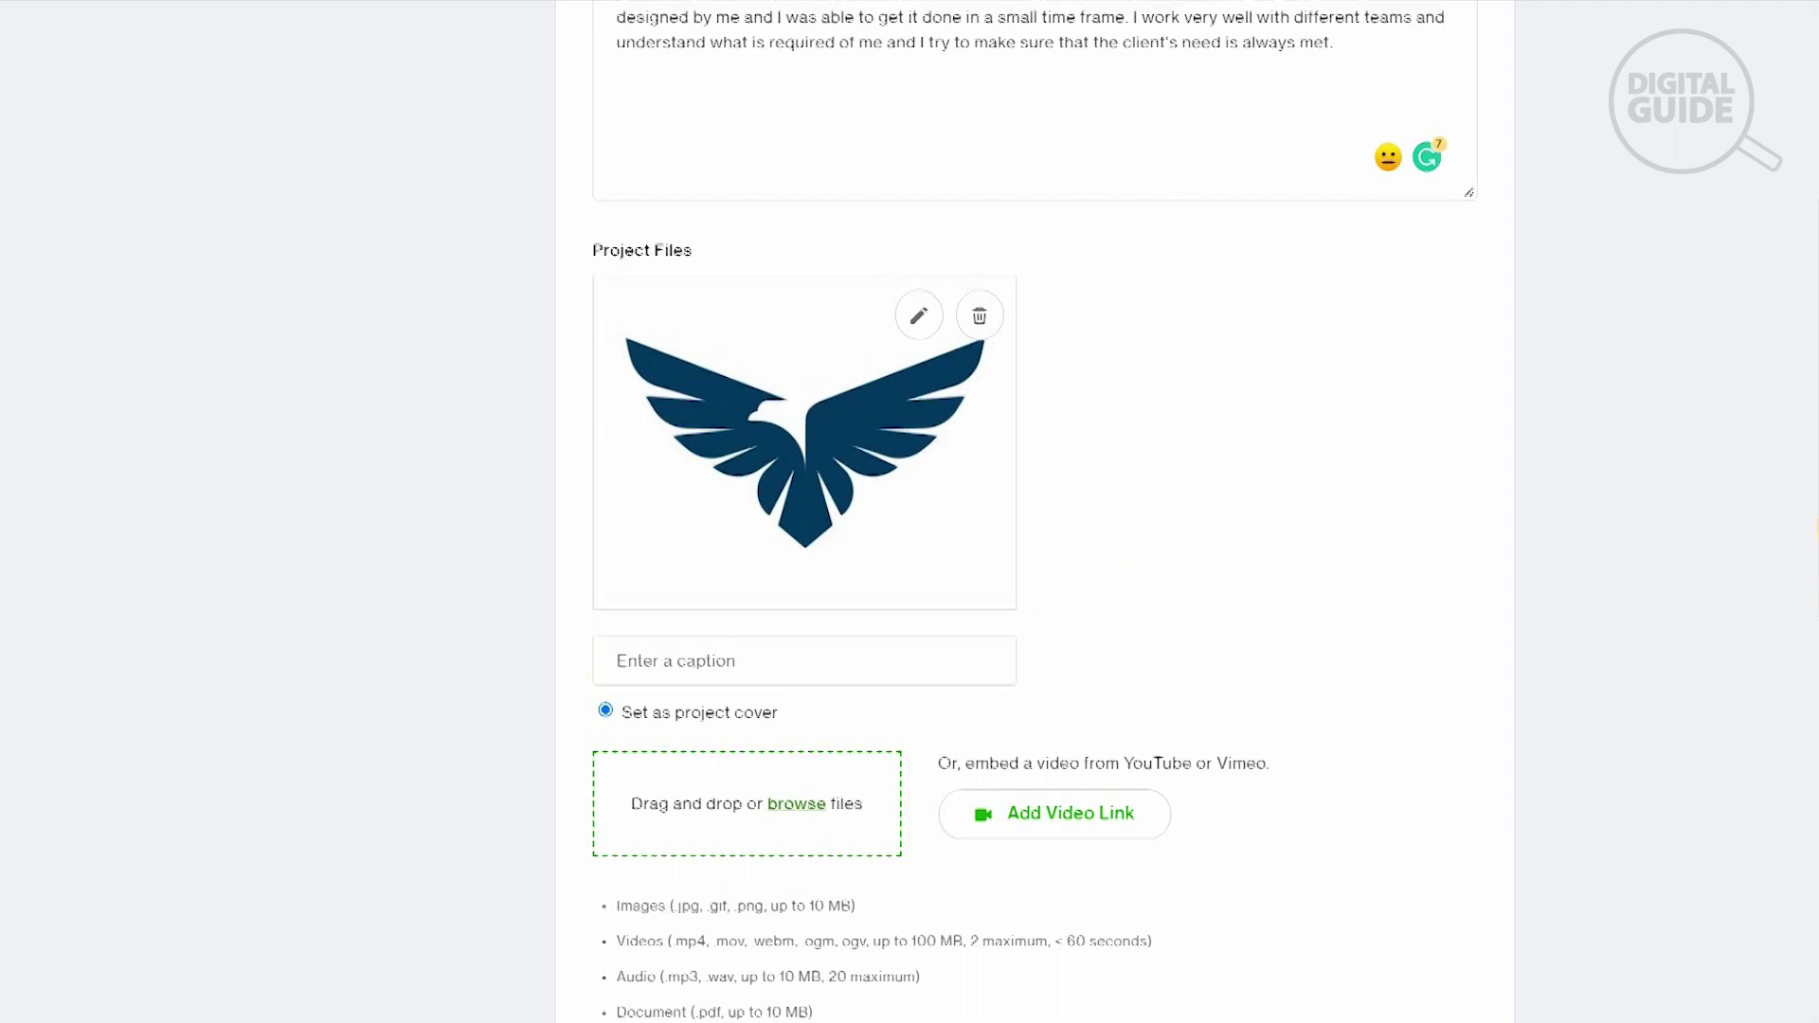
scroll(1035, 512, up, 2)
scroll(1035, 511, down, 3)
scroll(1201, 690, down, 1)
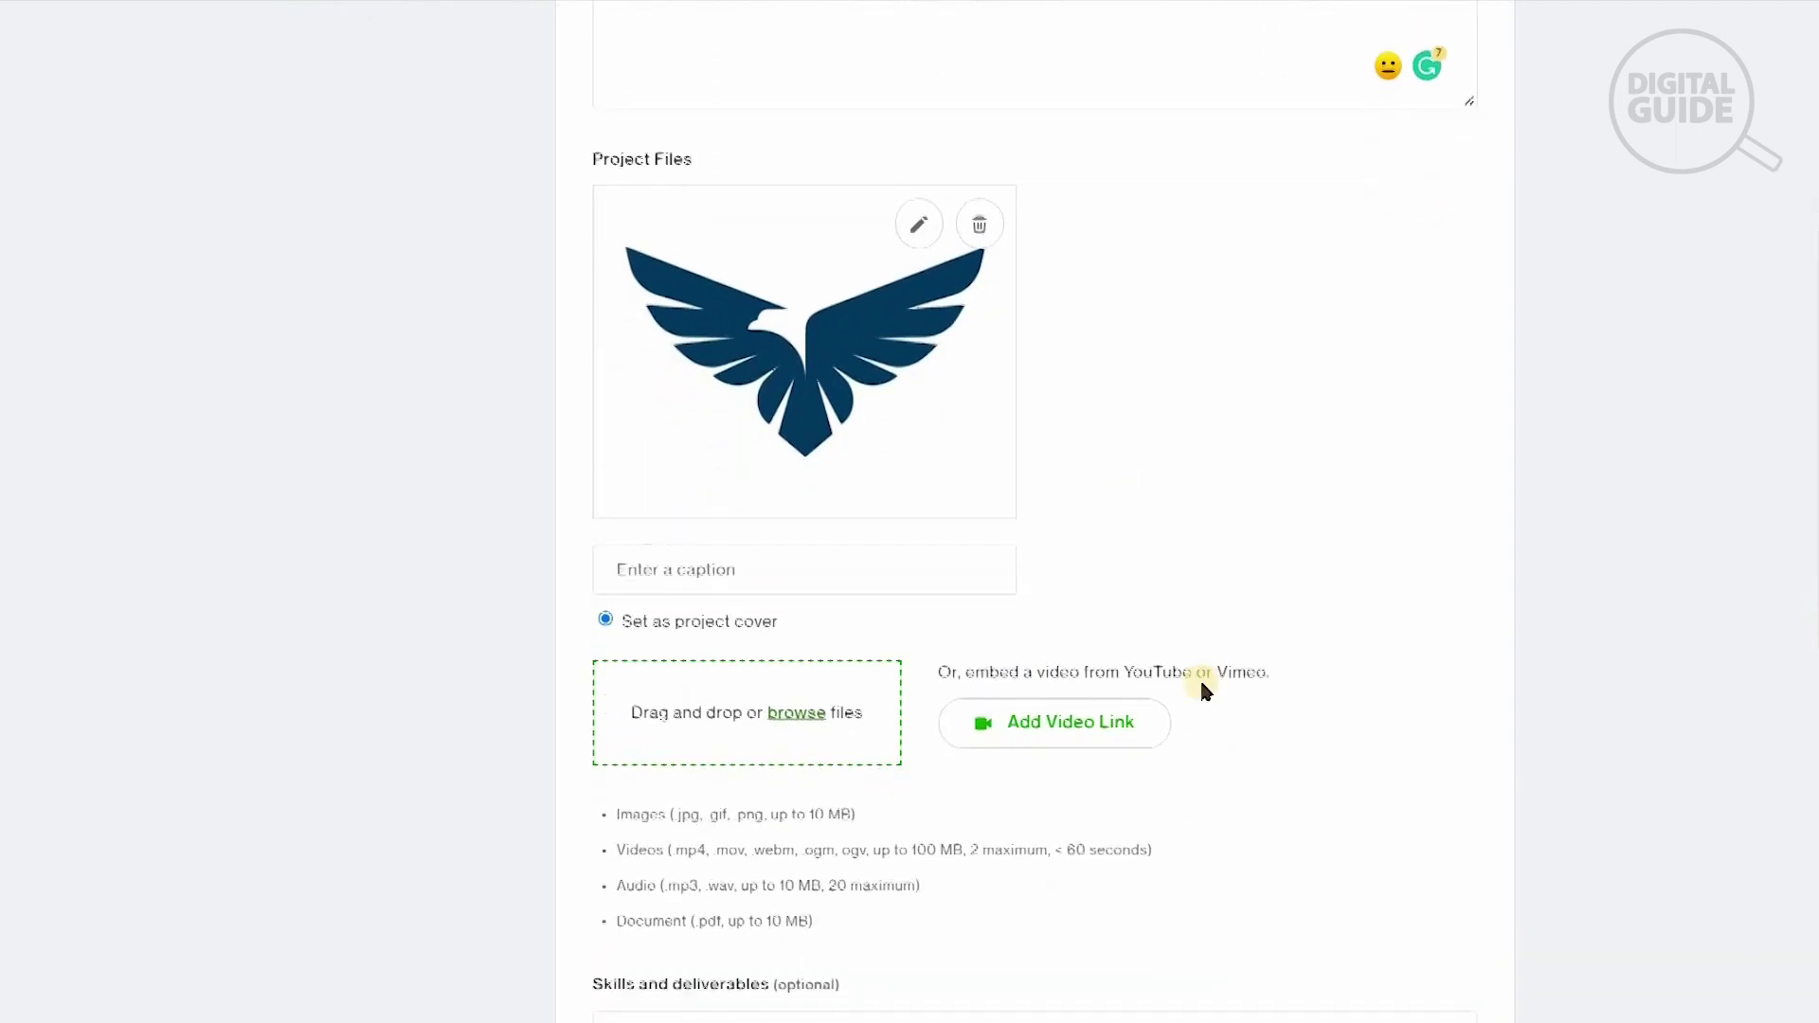
click(801, 489)
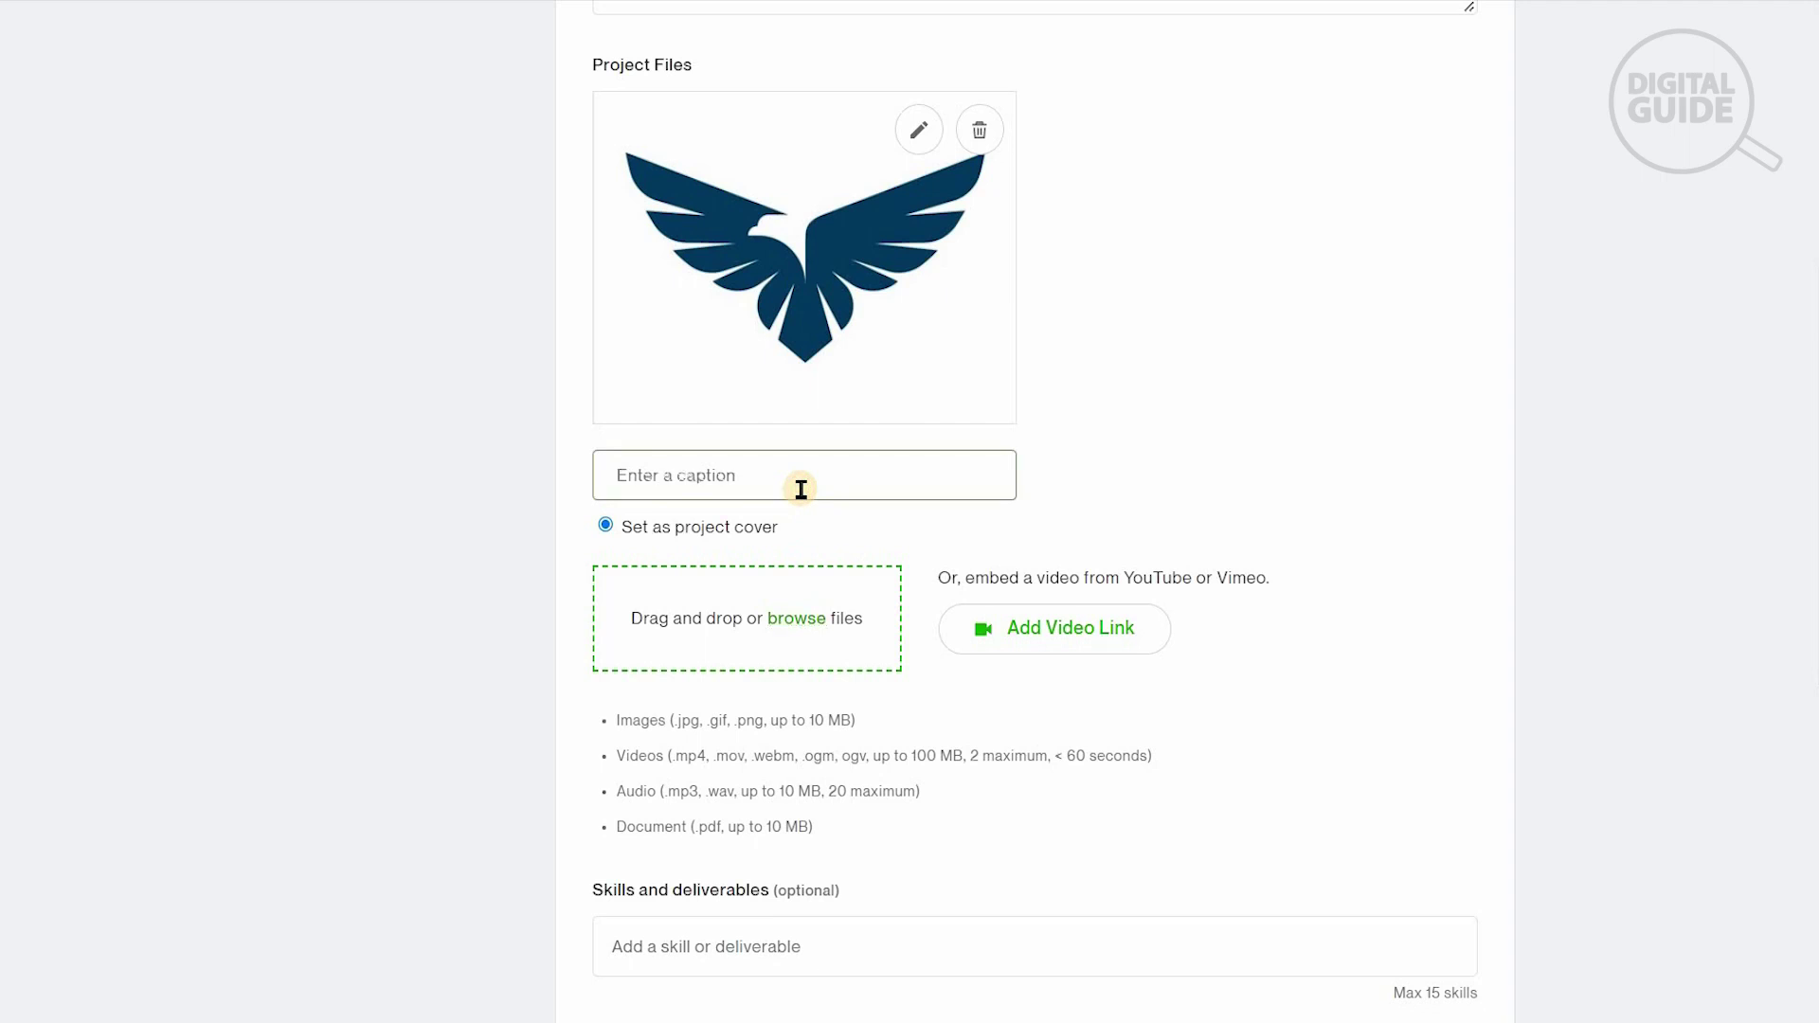
text(Eagle Flys)
scroll(1814, 633, down, 1)
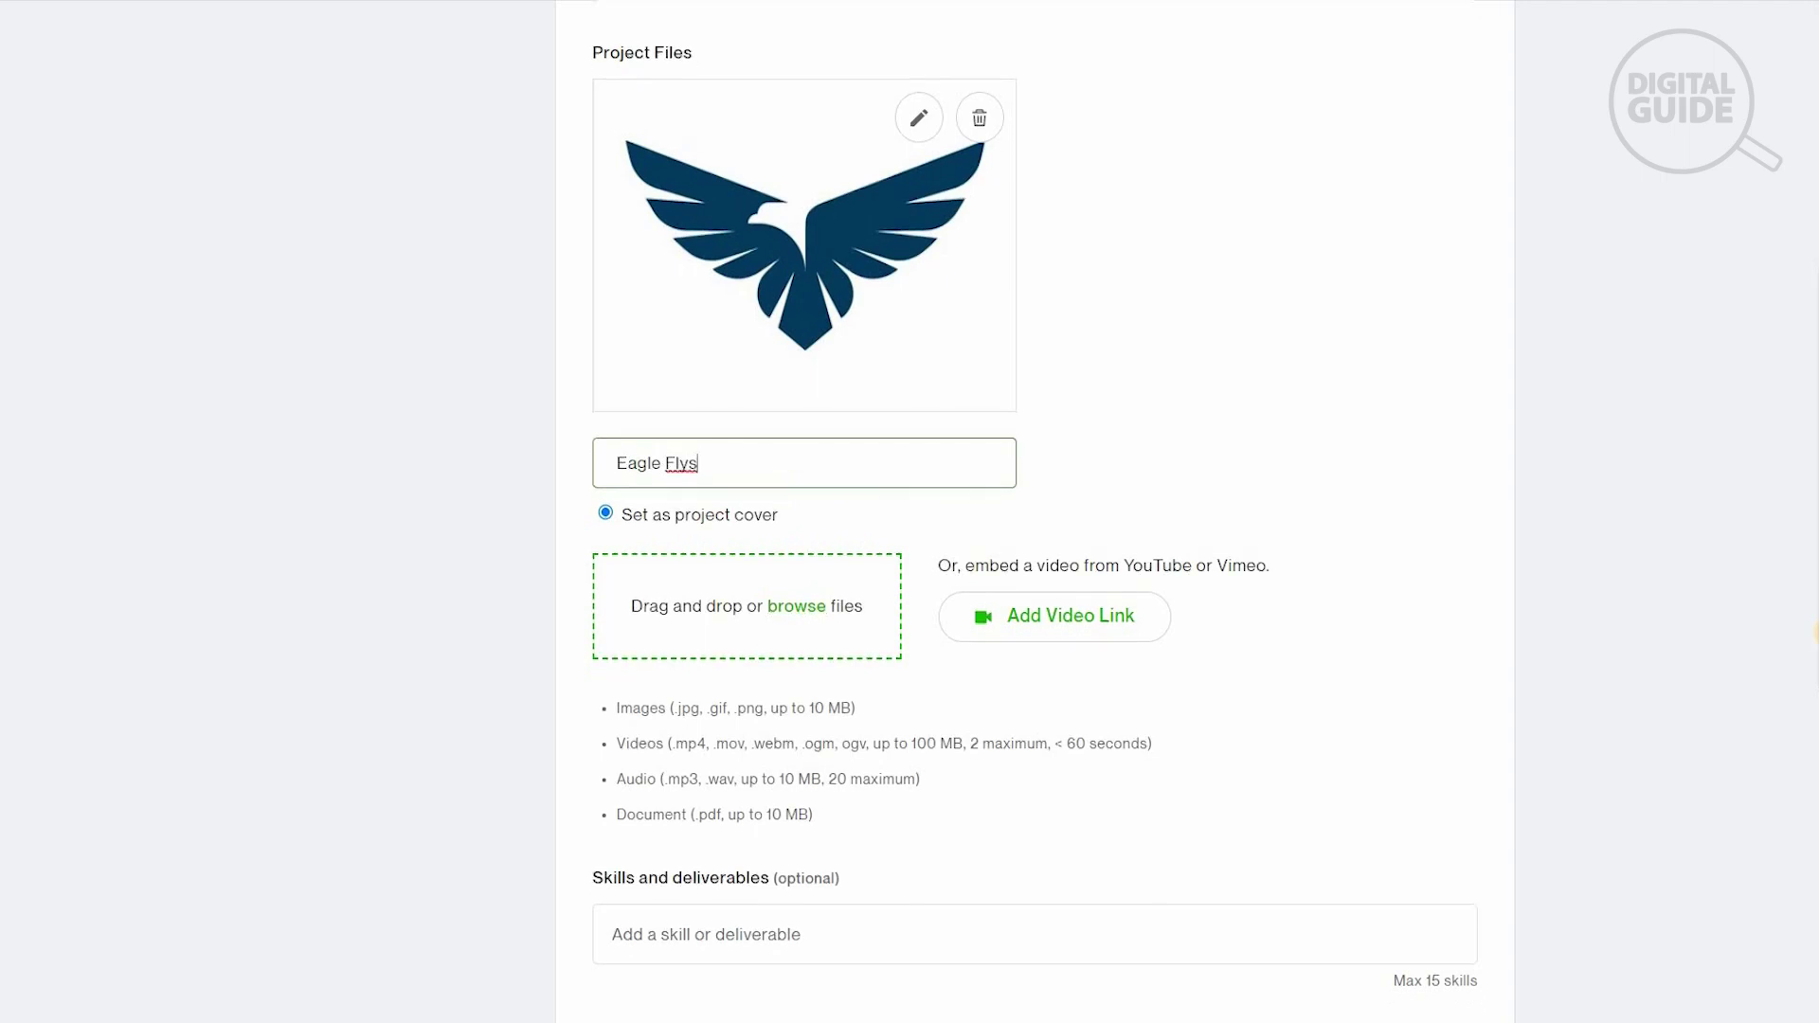
scroll(876, 661, down, 7)
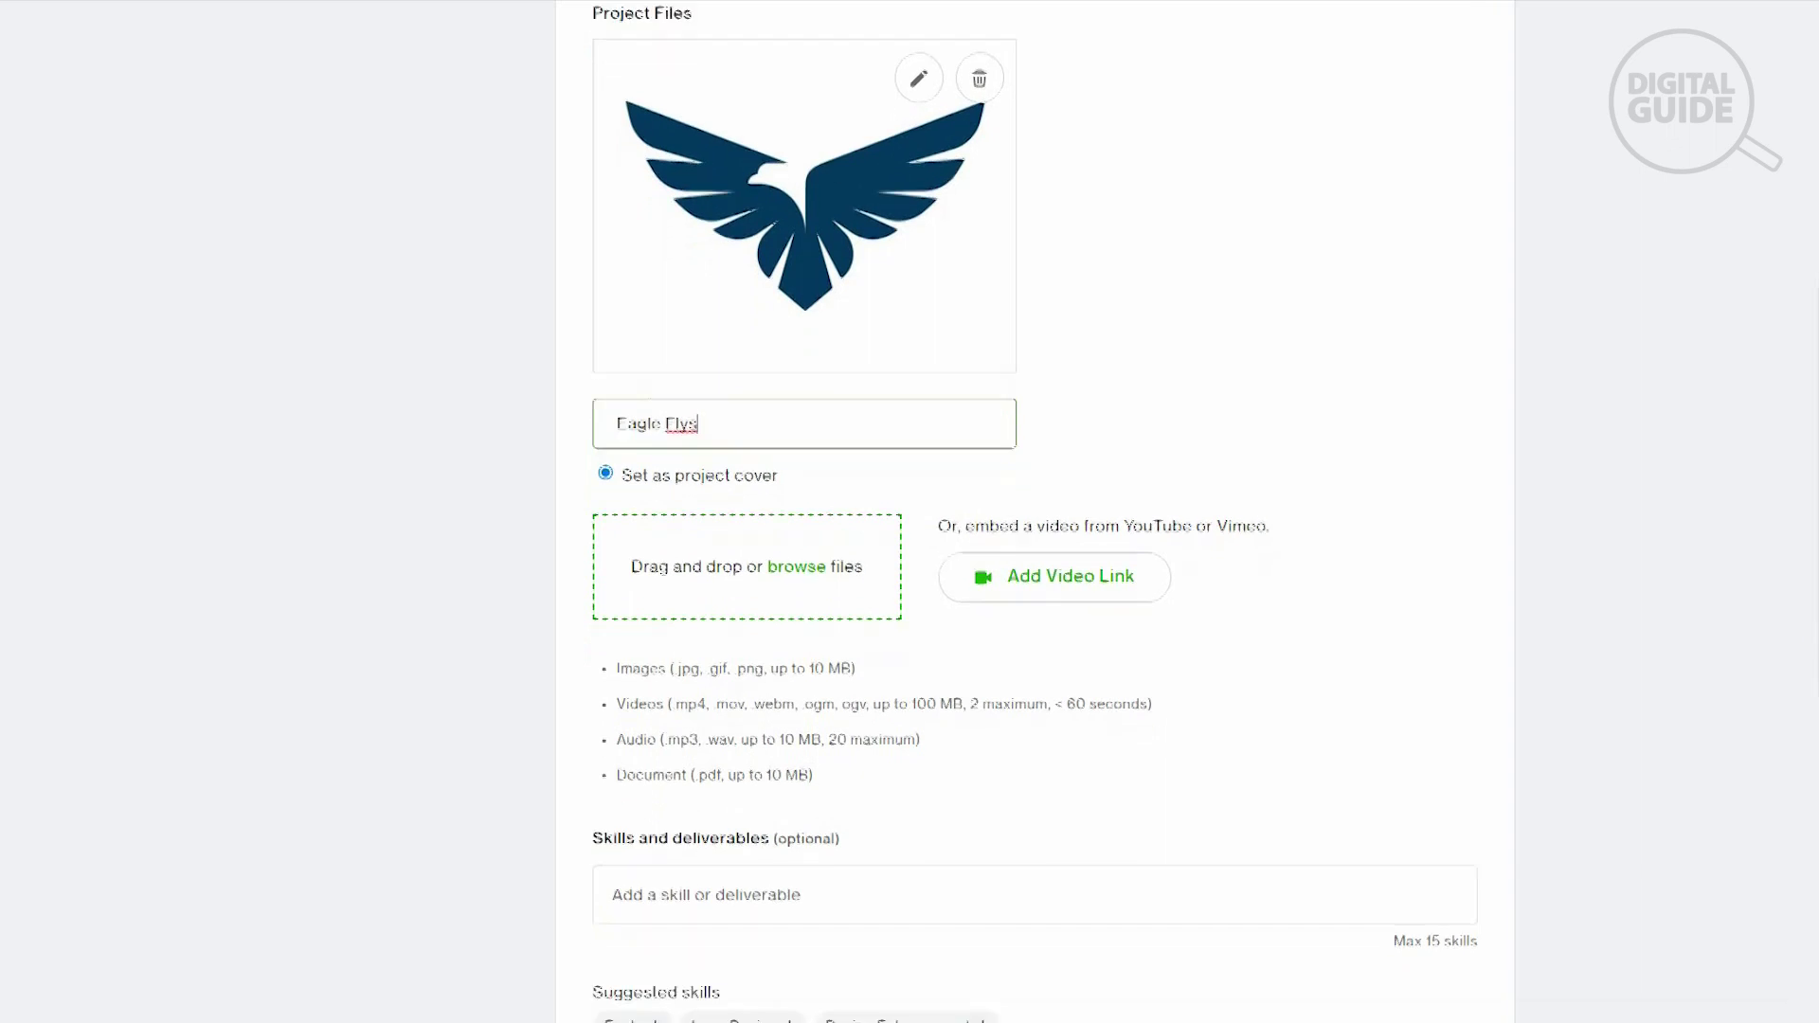
Preview the Eagle Logo project and review the full eagle image and Classic template entry.
click(881, 662)
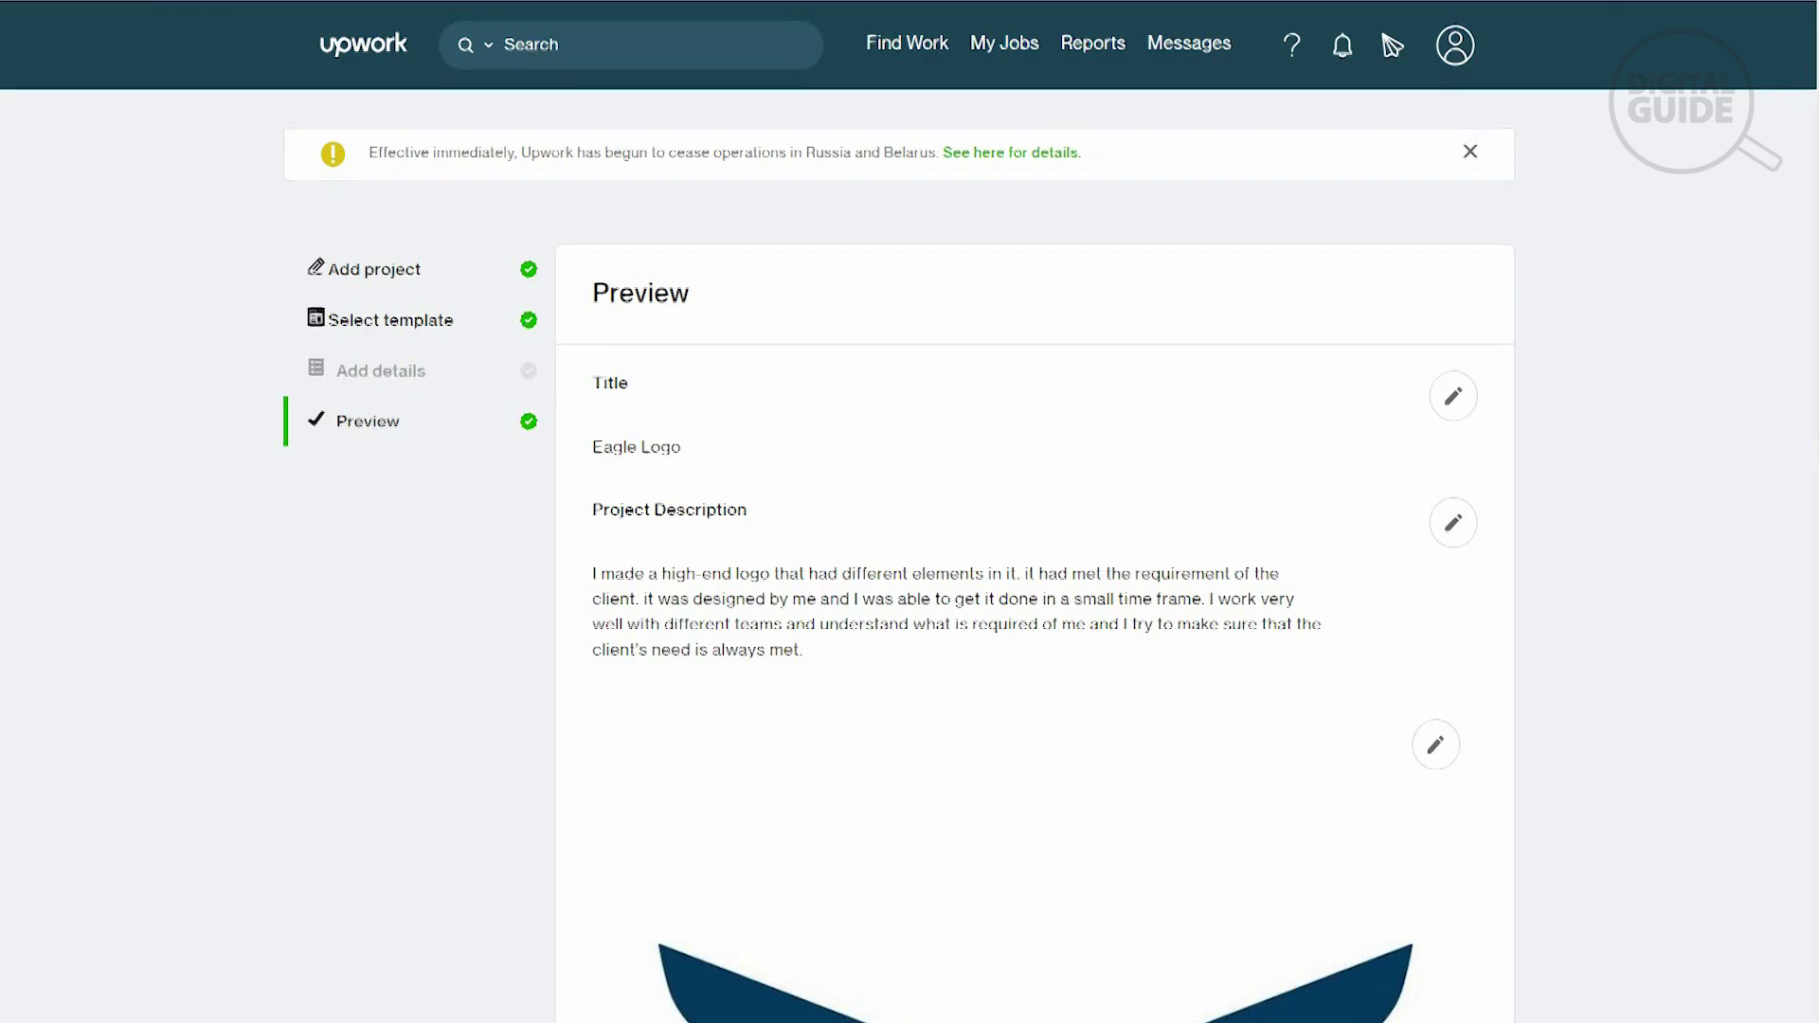
scroll(1034, 568, down, 6)
scroll(1170, 814, down, 6)
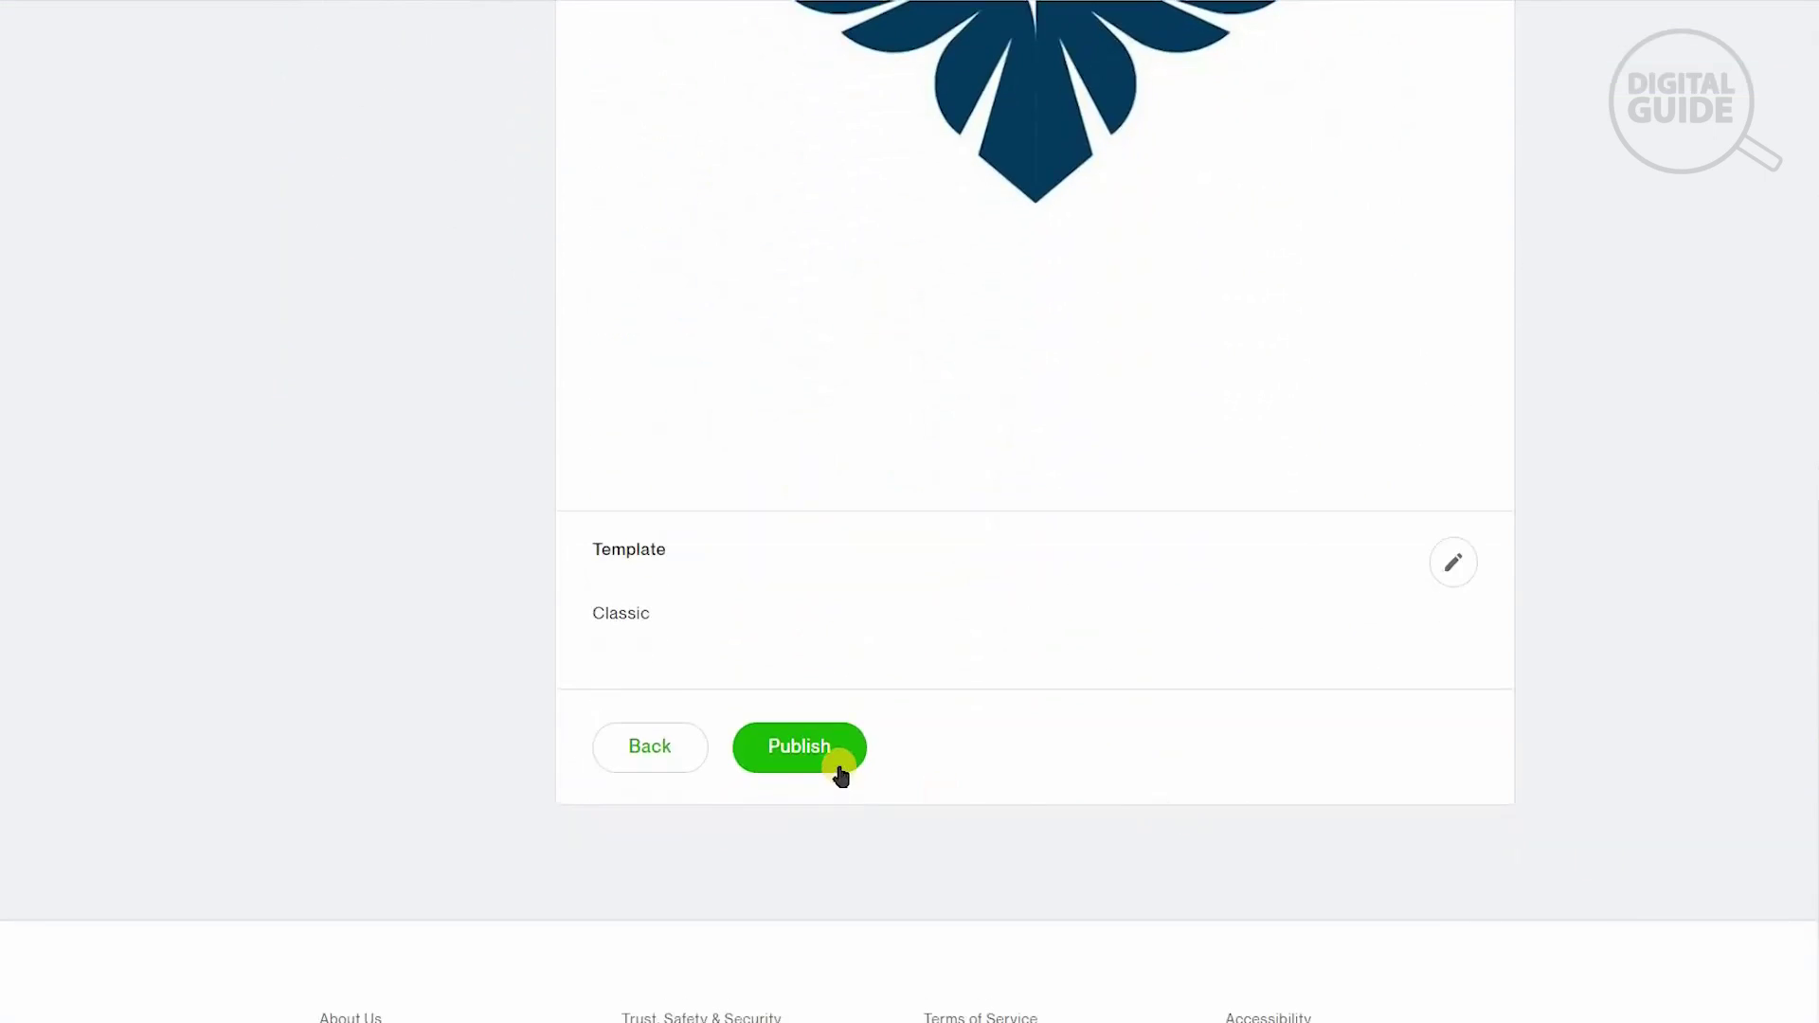
click(834, 763)
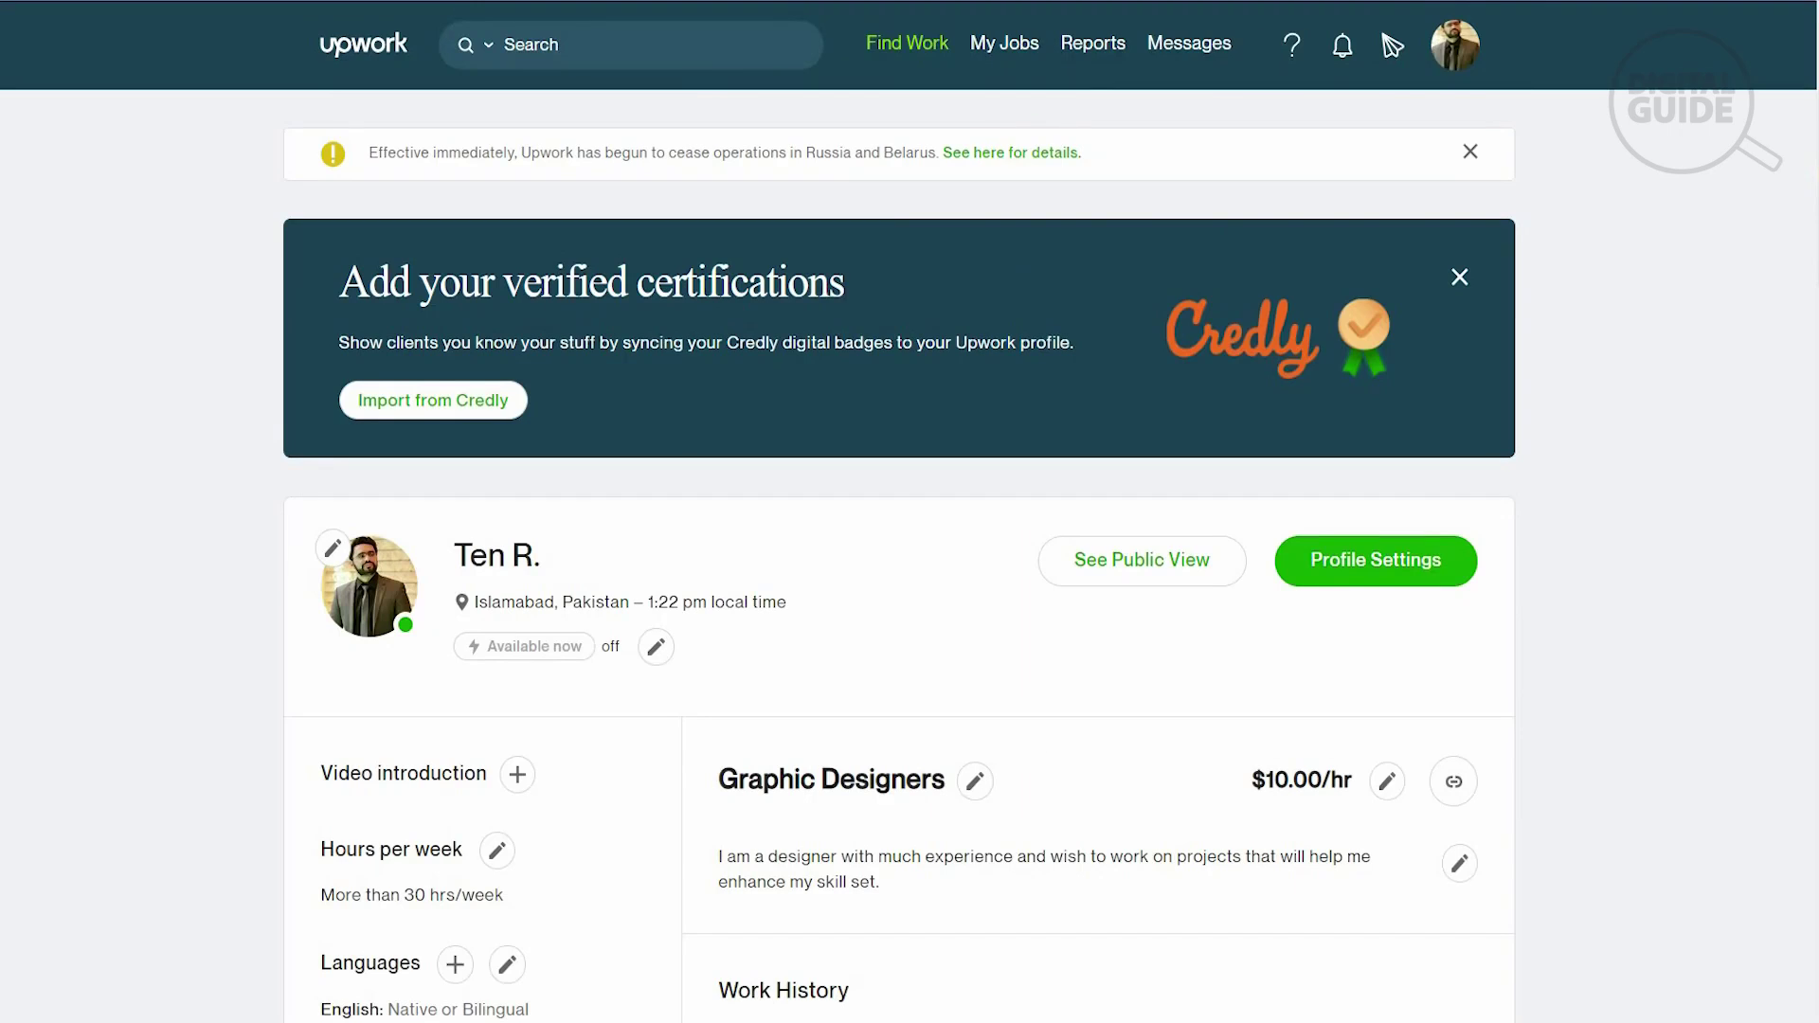
scroll(909, 511, down, 2)
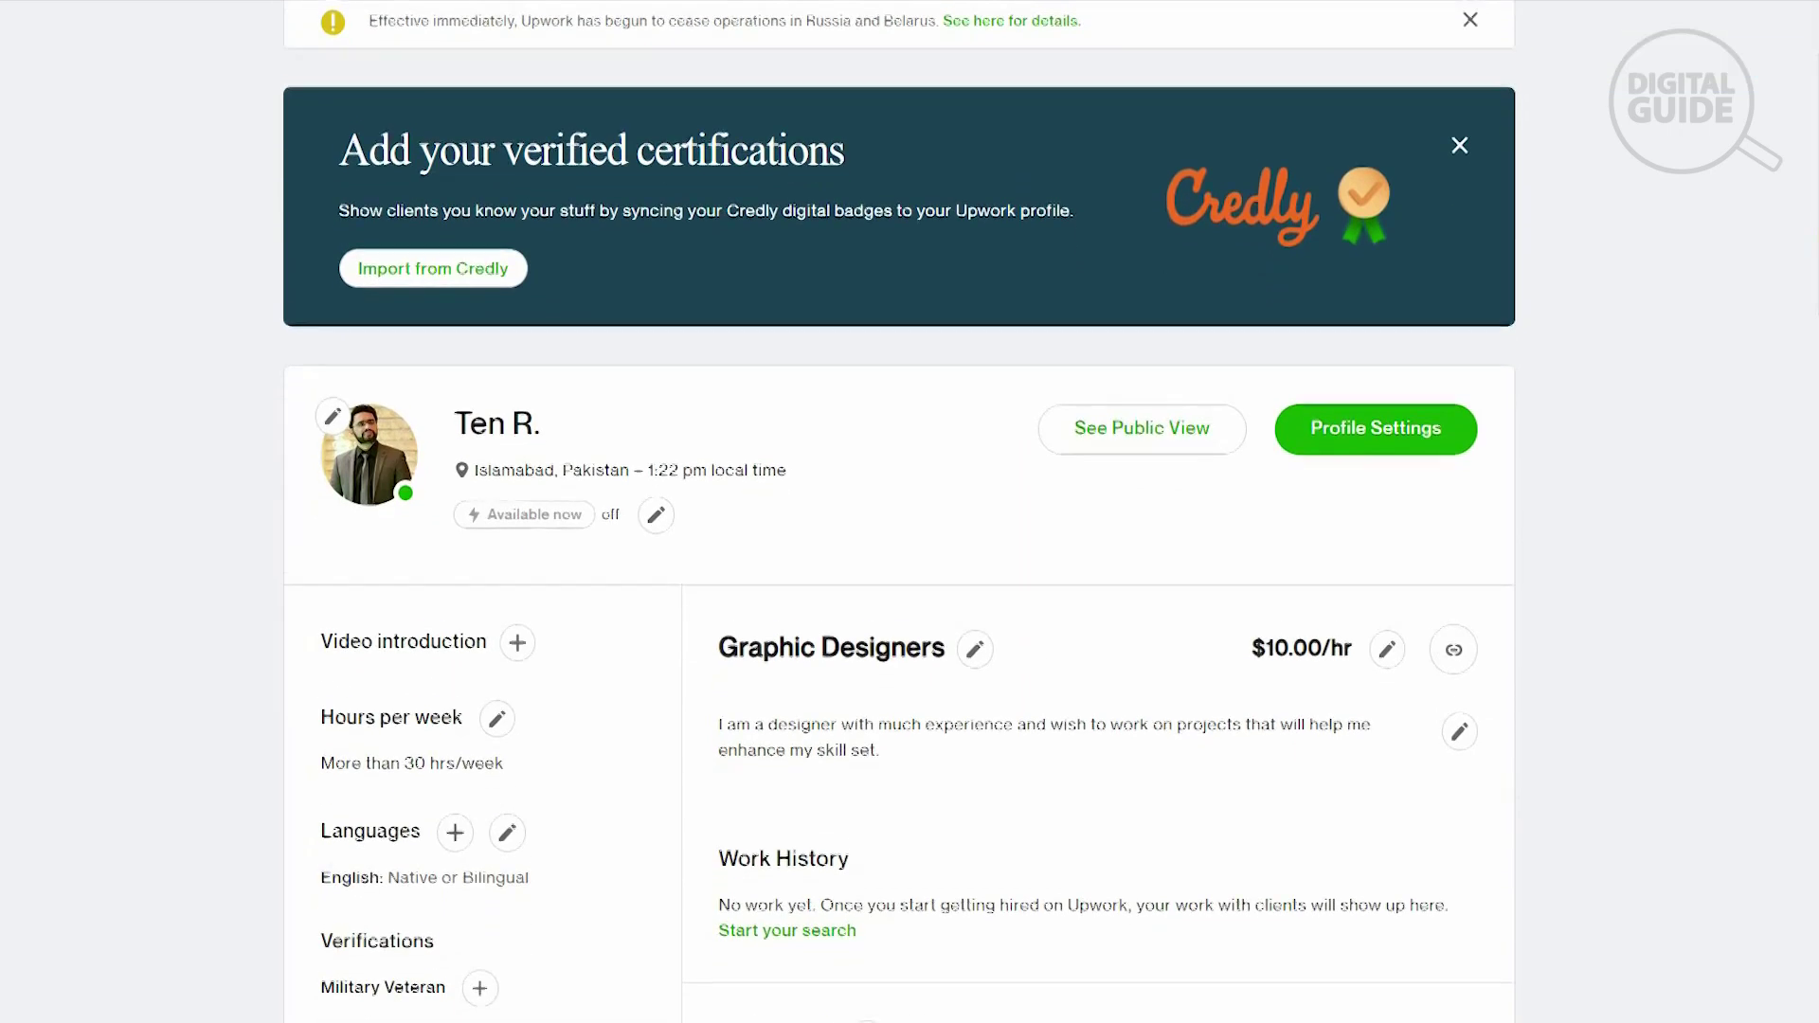
scroll(909, 512, down, 1)
scroll(910, 511, down, 3)
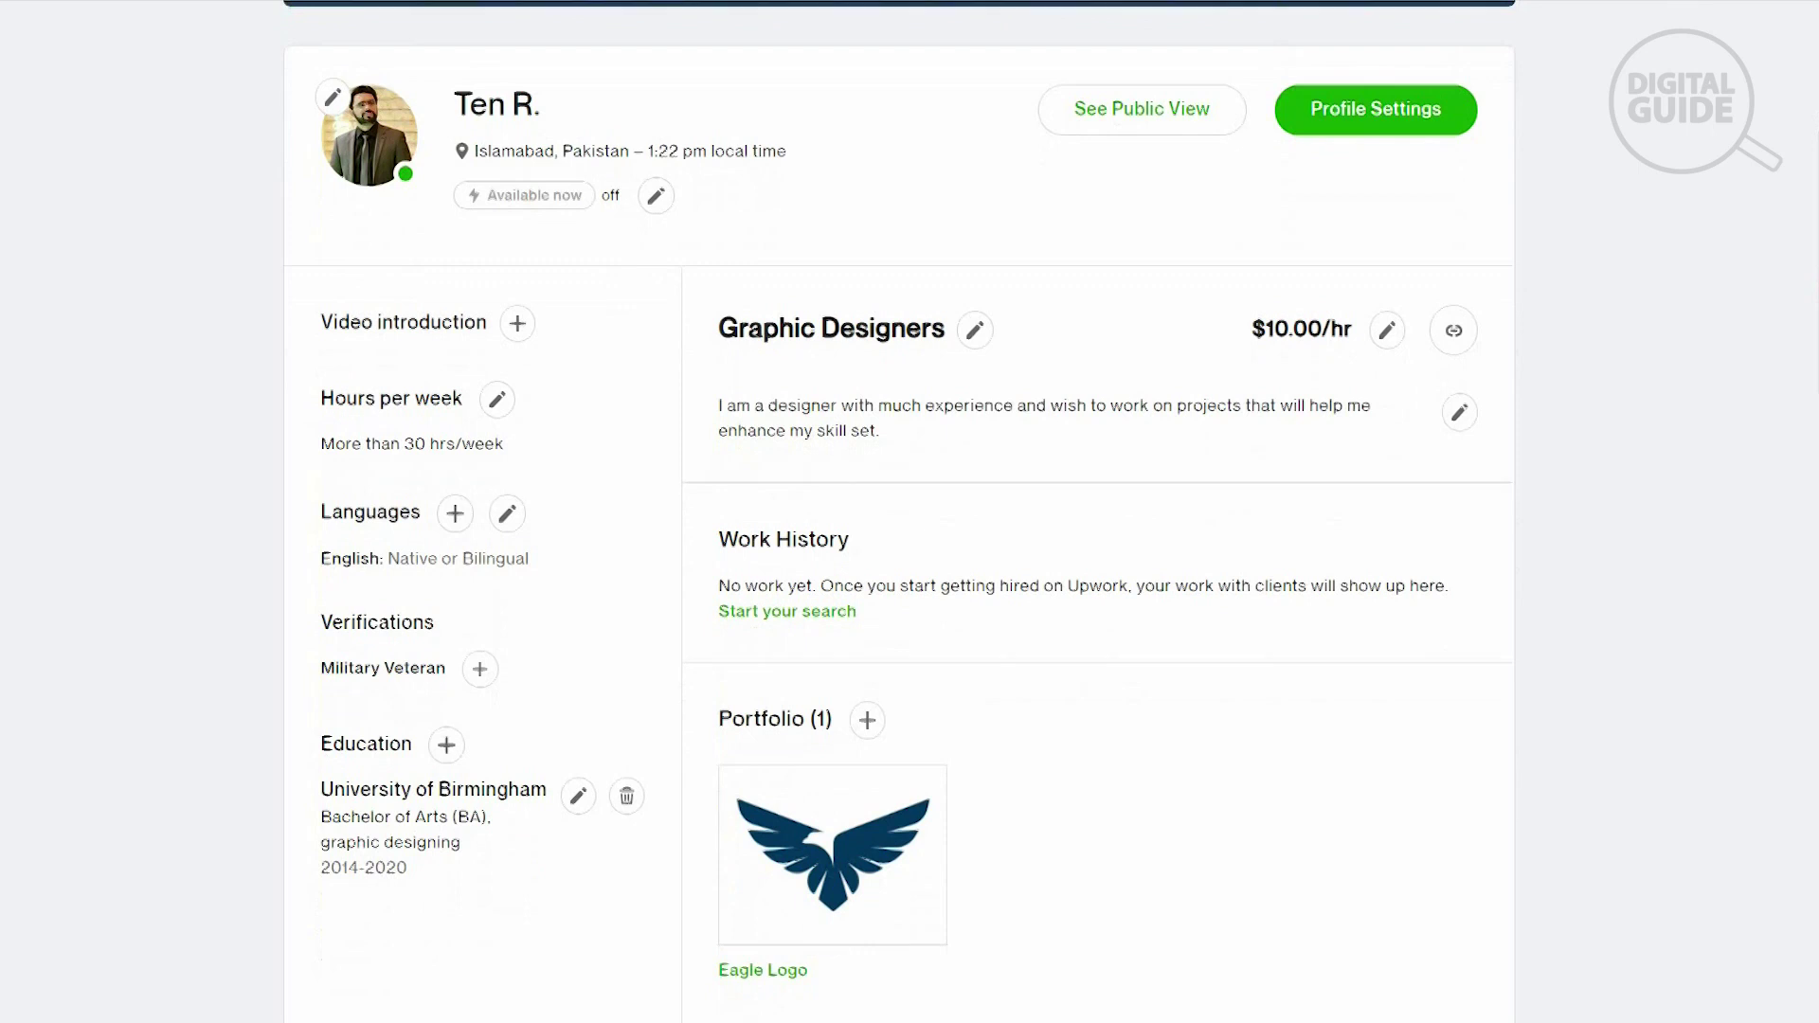
scroll(910, 512, down, 1)
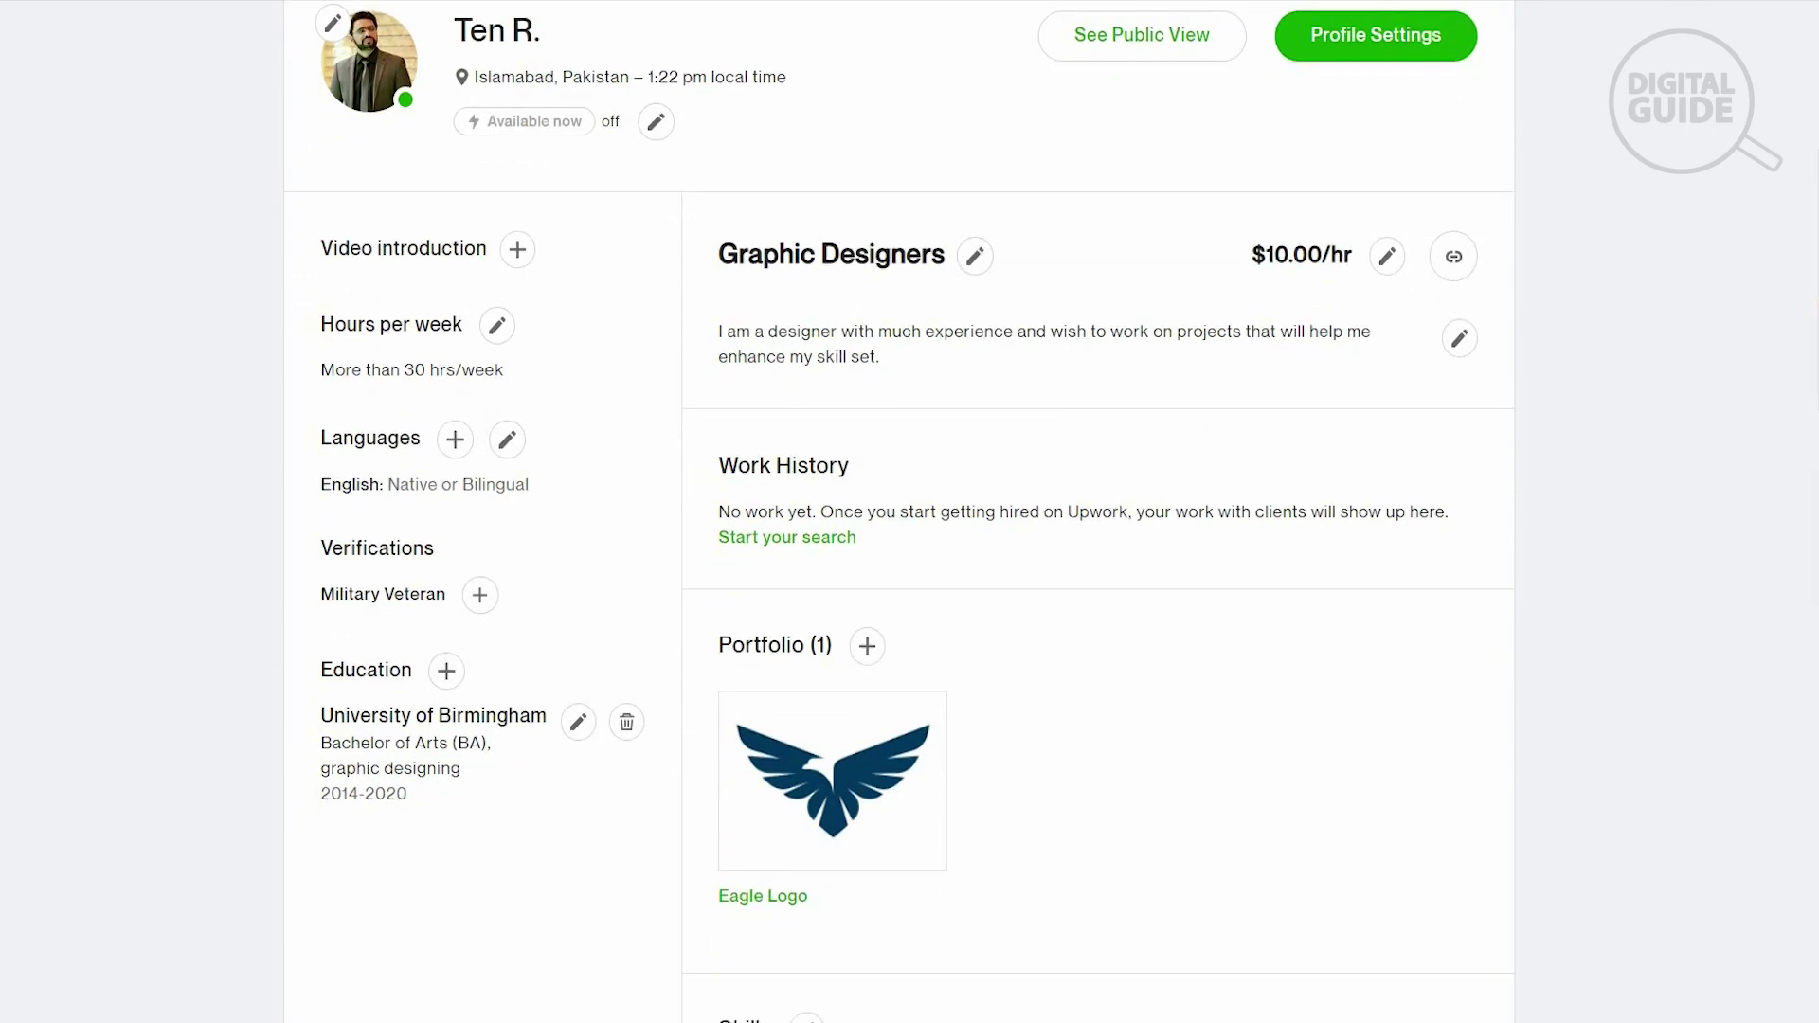
scroll(910, 512, down, 2)
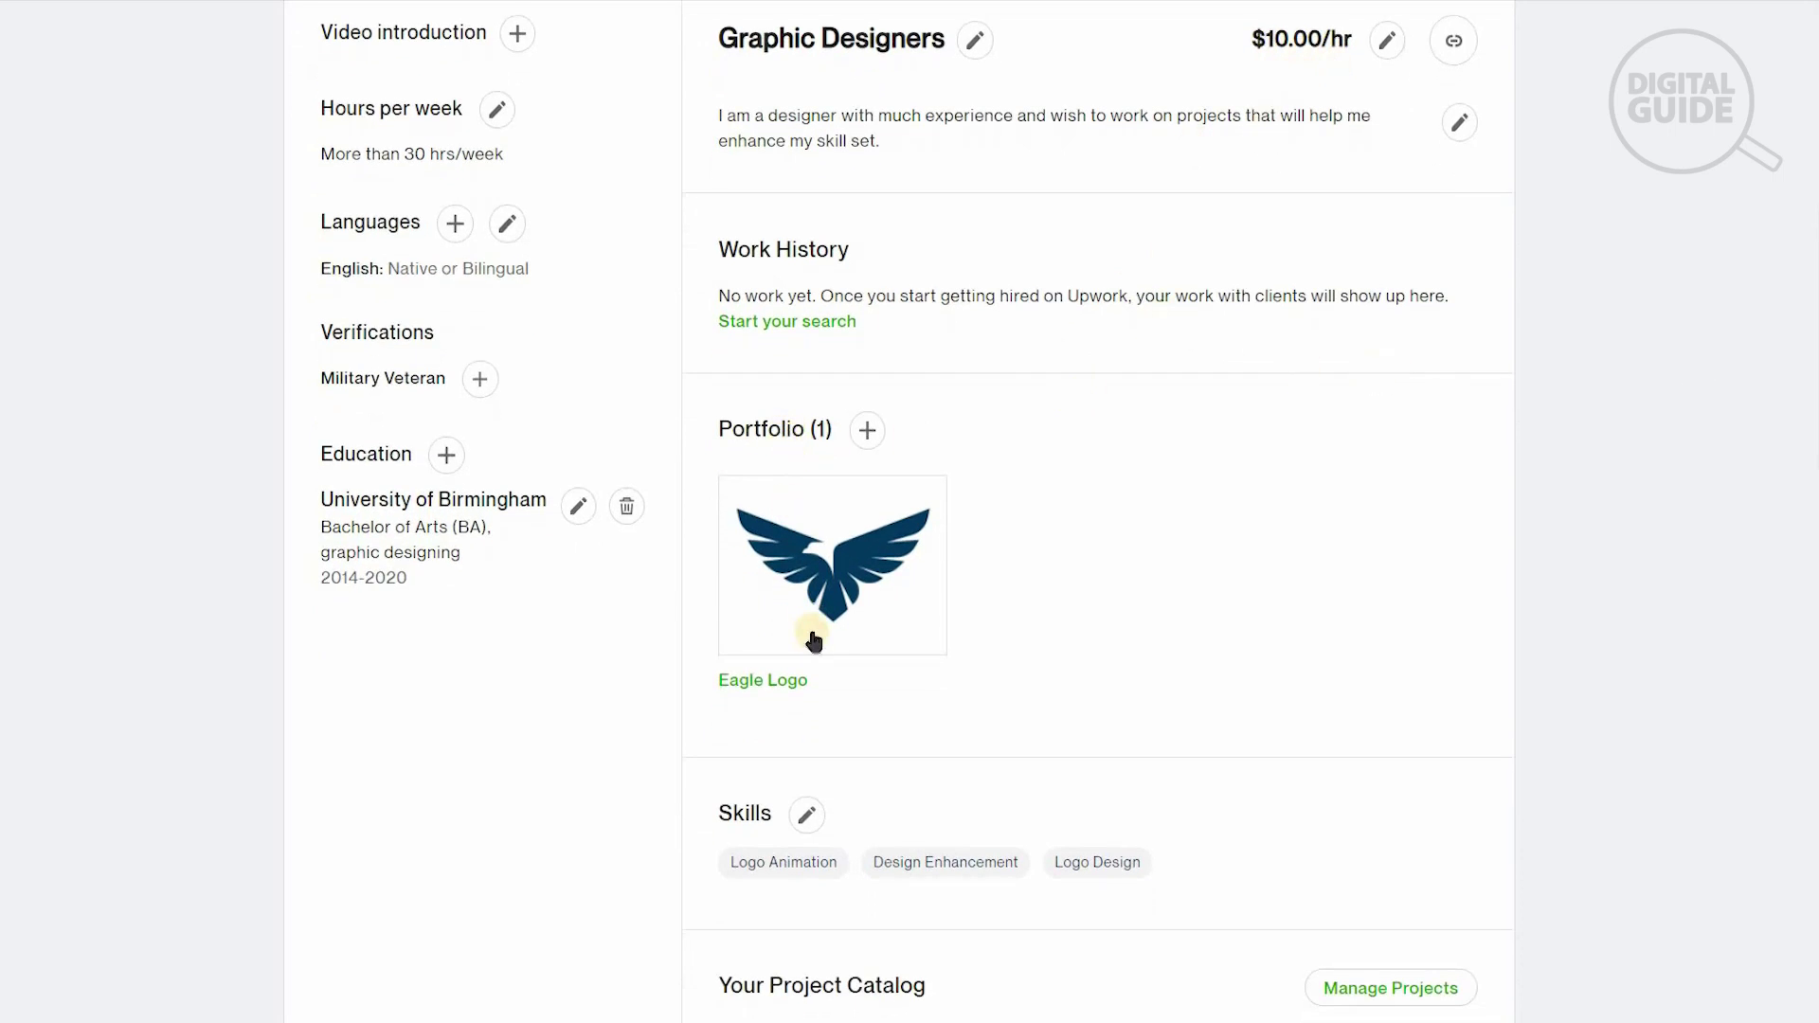
mouse_move(812, 635)
scroll(909, 512, down, 4)
scroll(909, 511, down, 4)
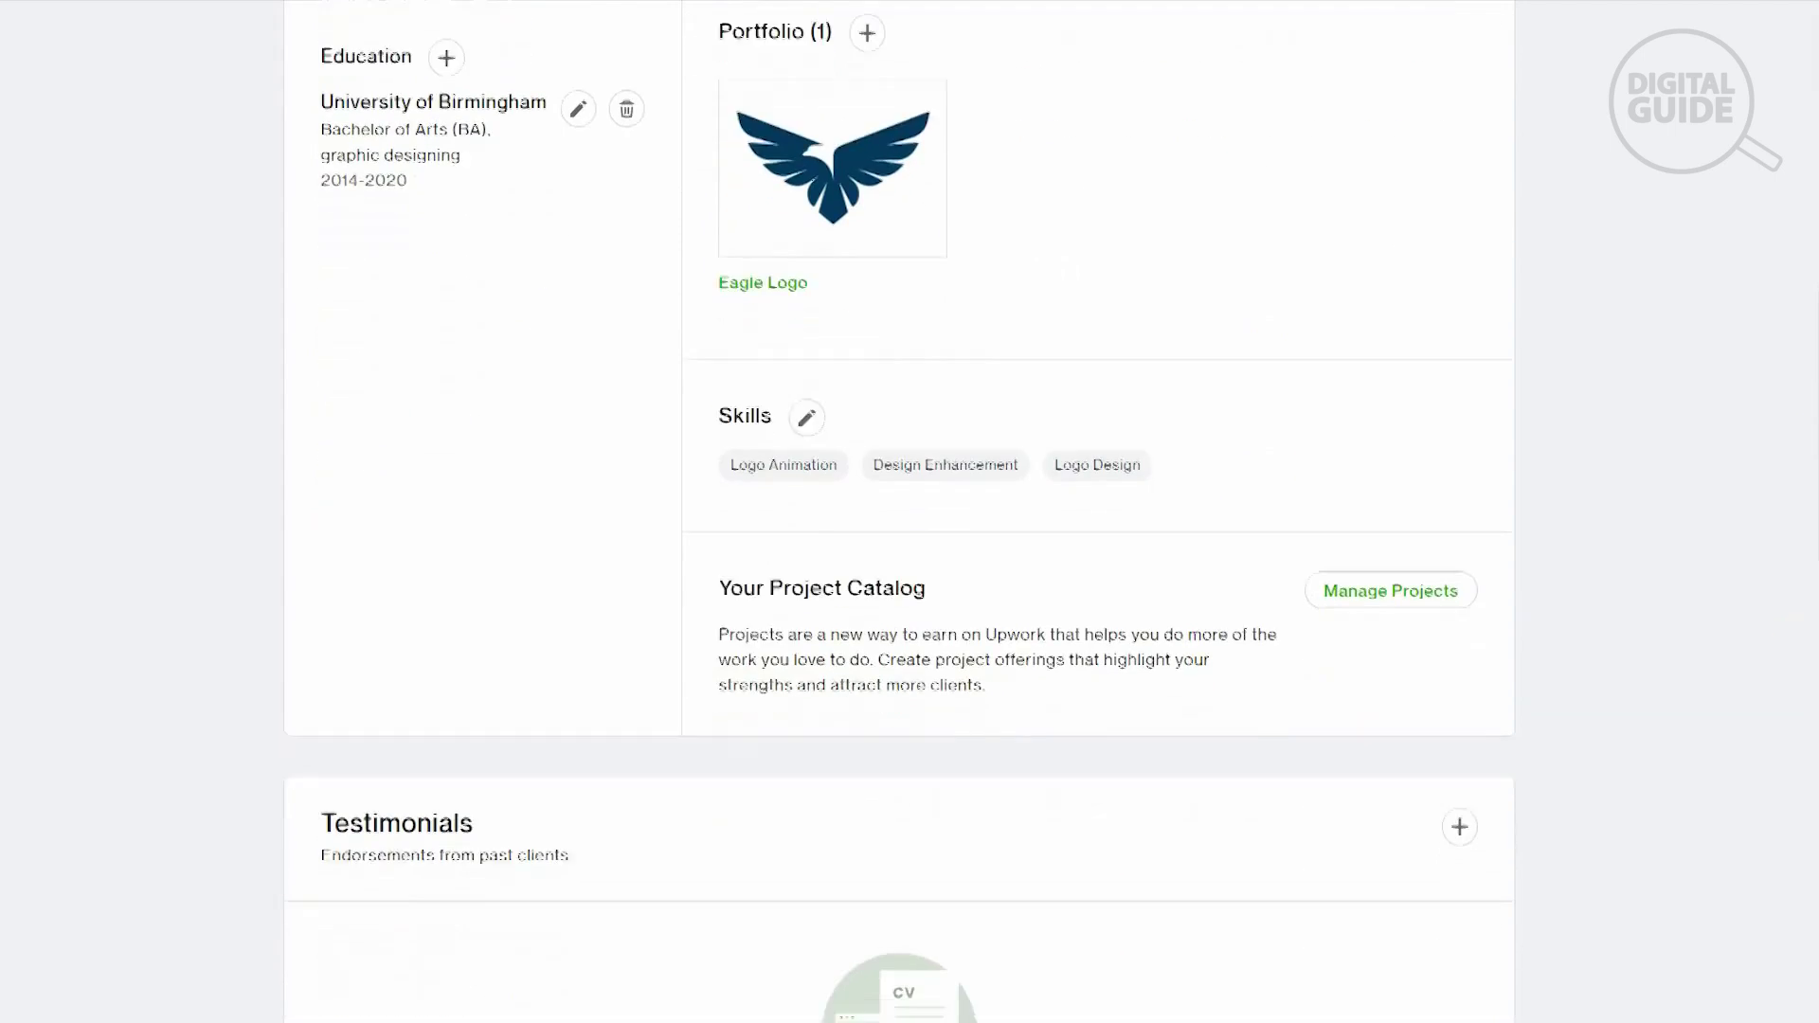
scroll(910, 511, down, 3)
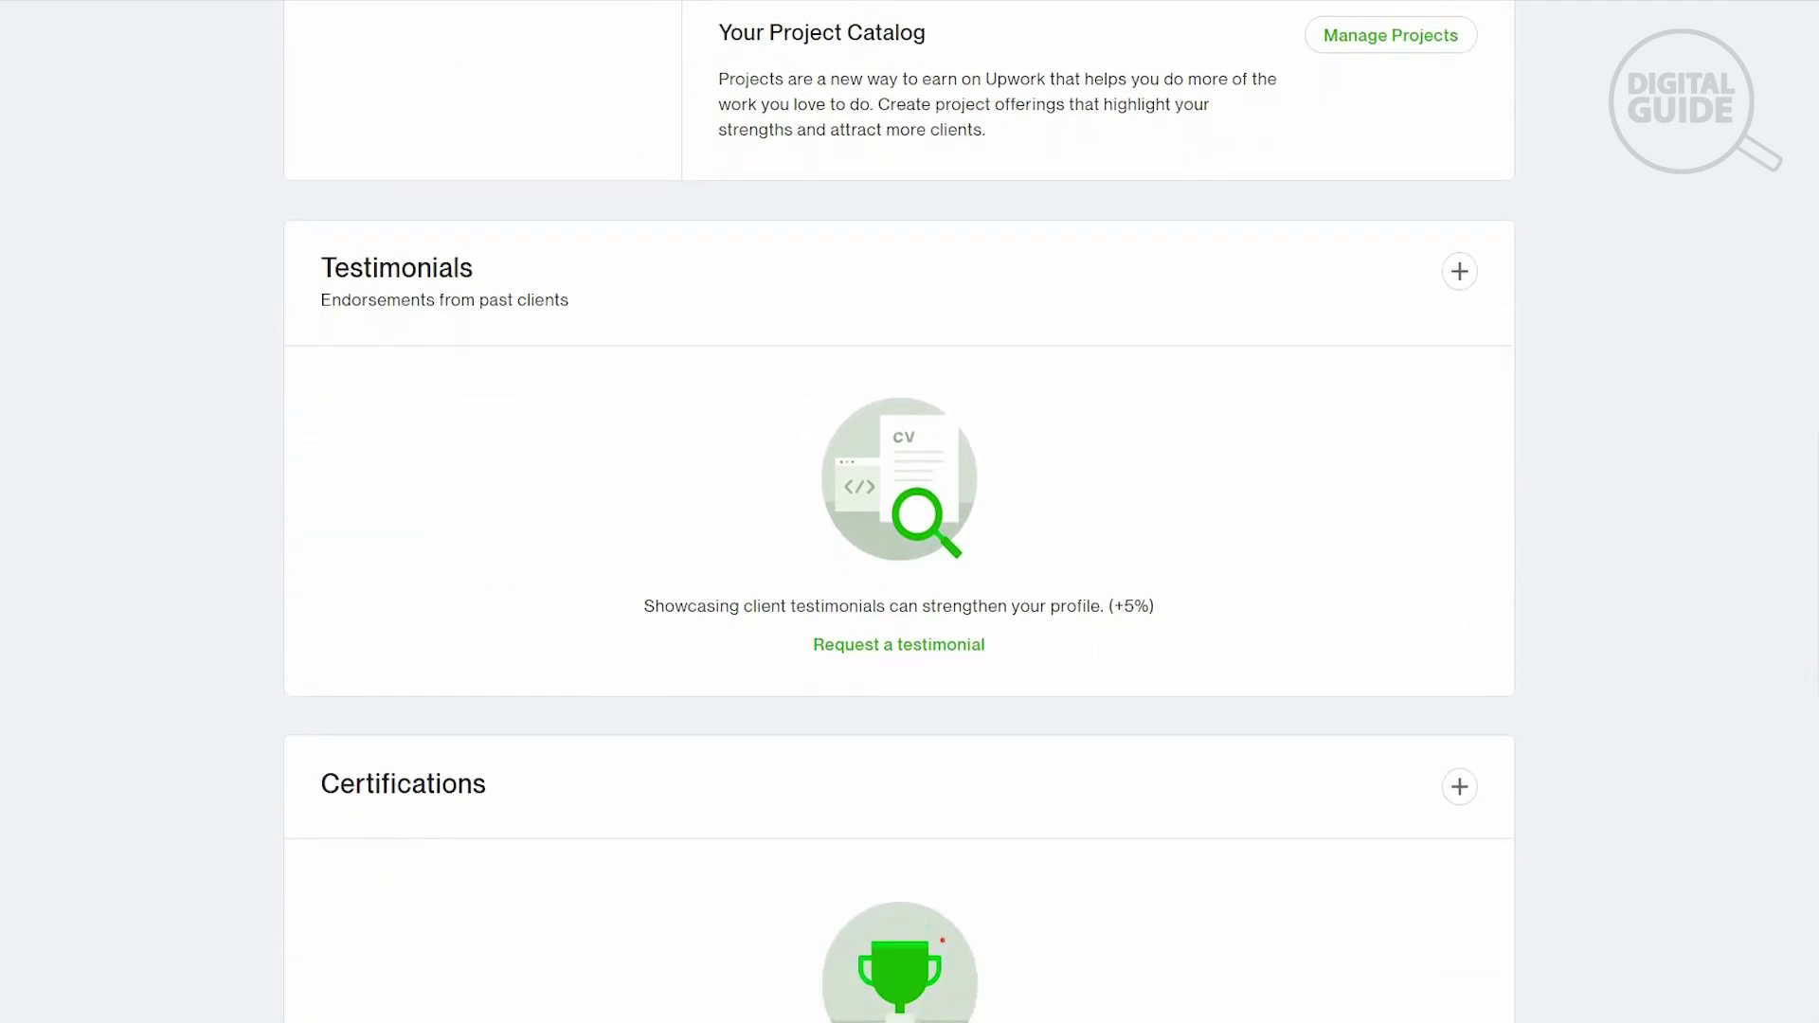
scroll(909, 512, down, 5)
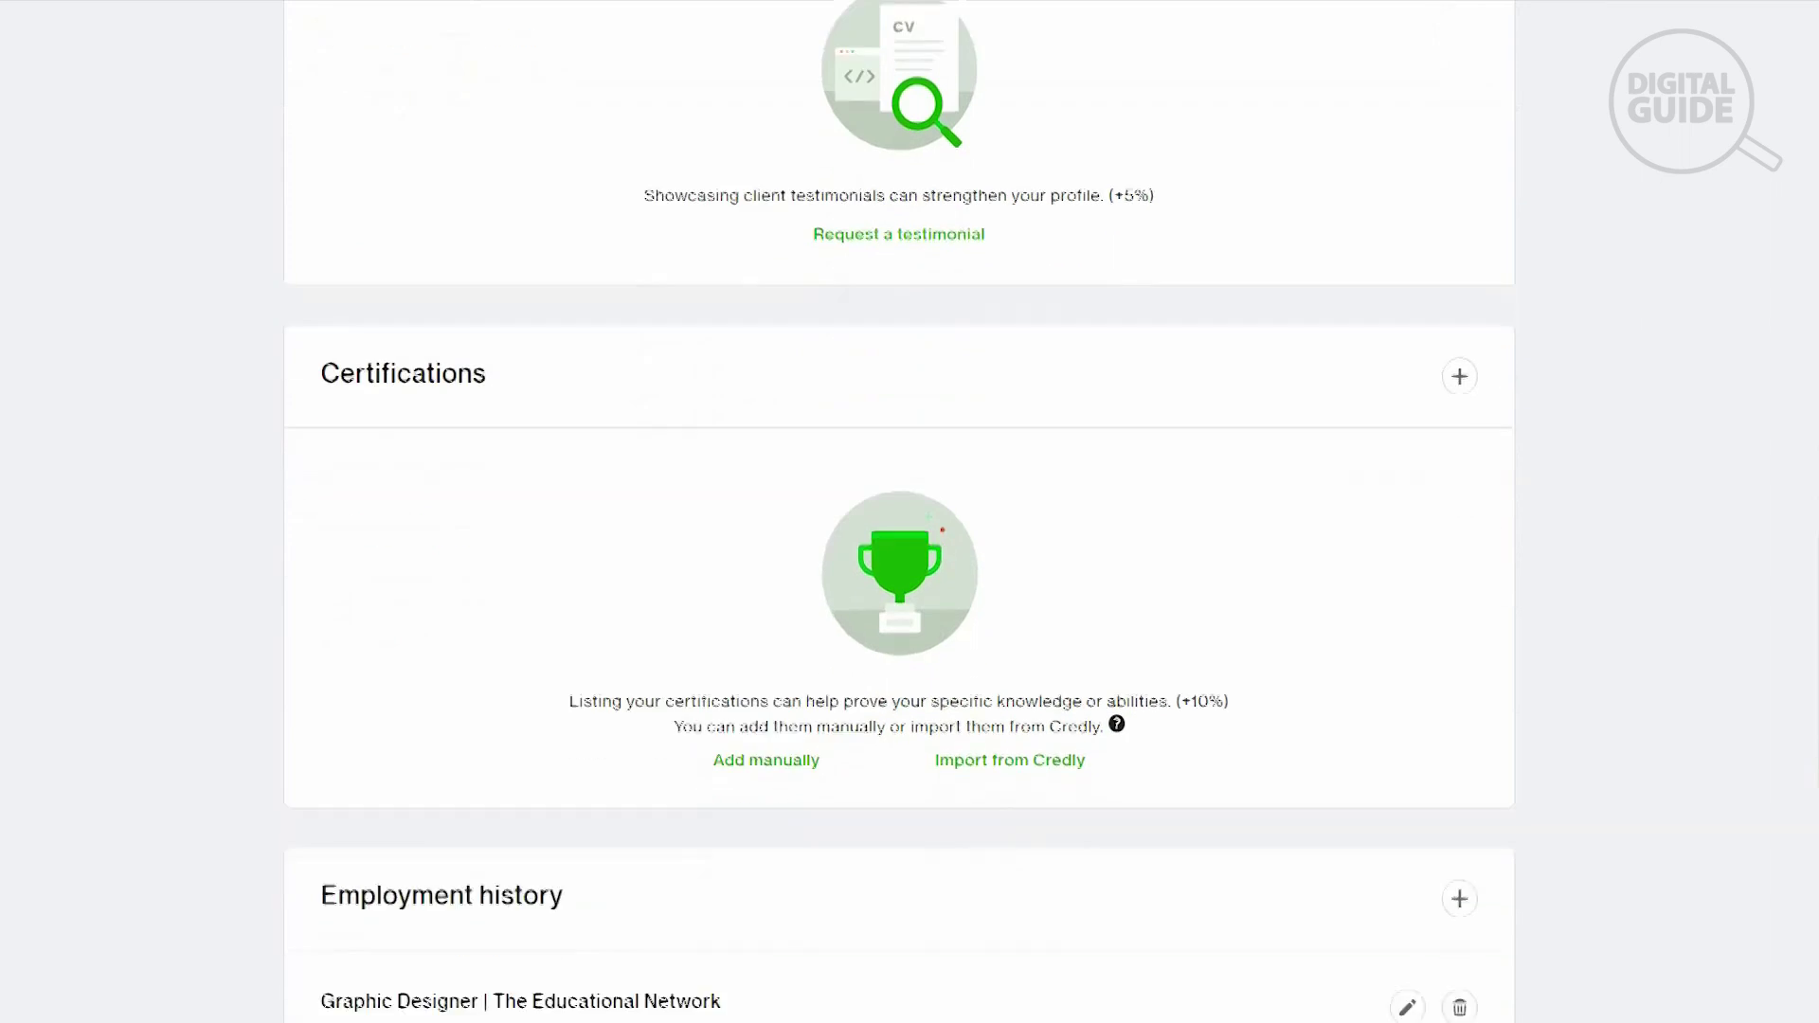
scroll(900, 511, down, 2)
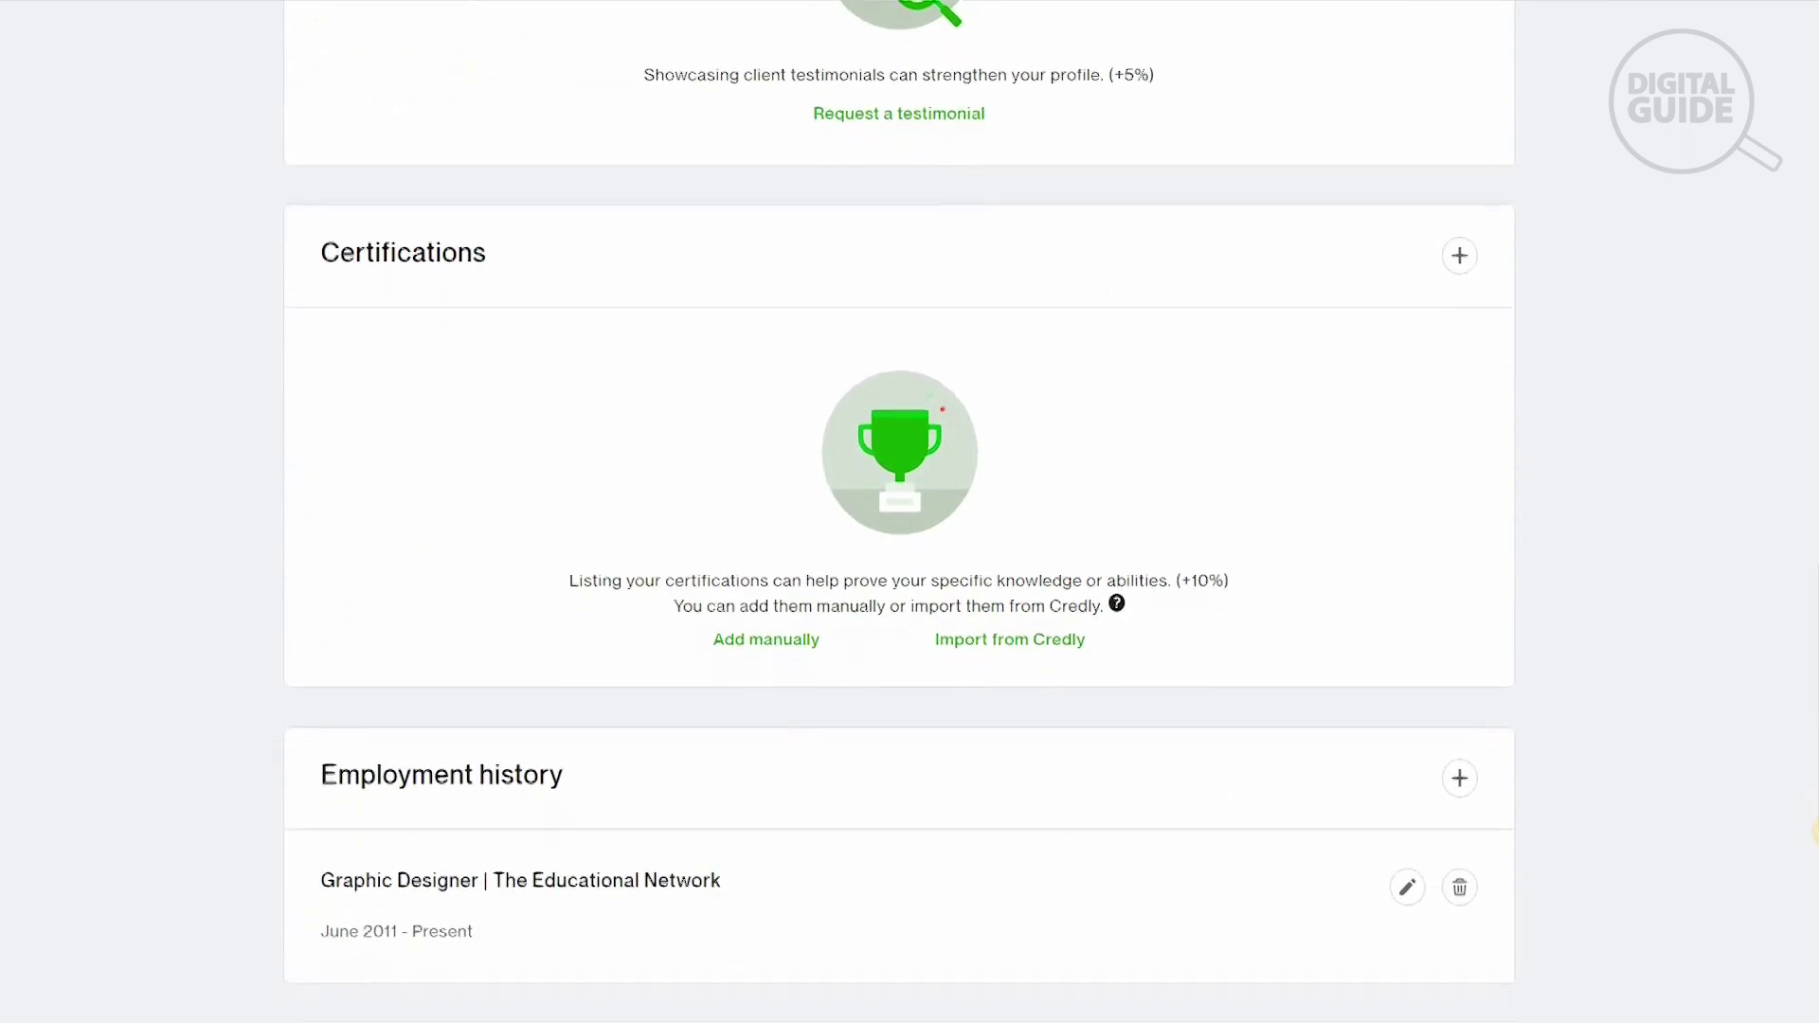
scroll(900, 511, down, 6)
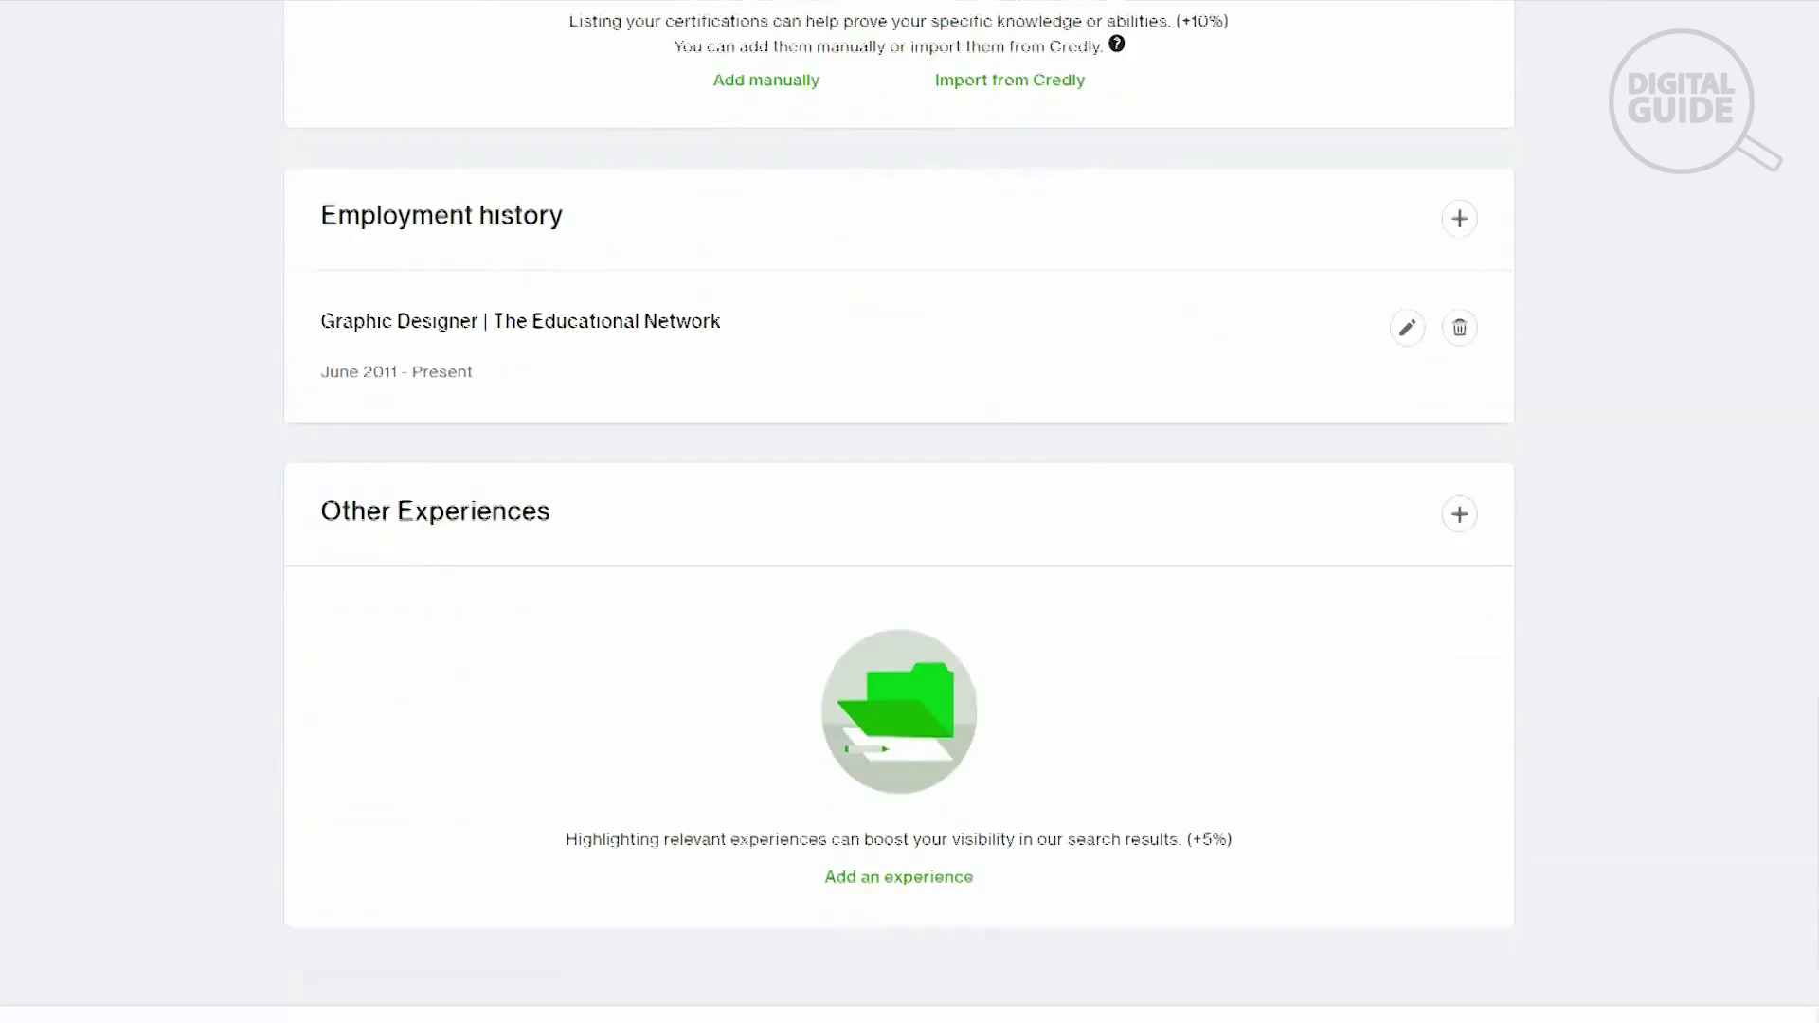
scroll(909, 512, up, 9)
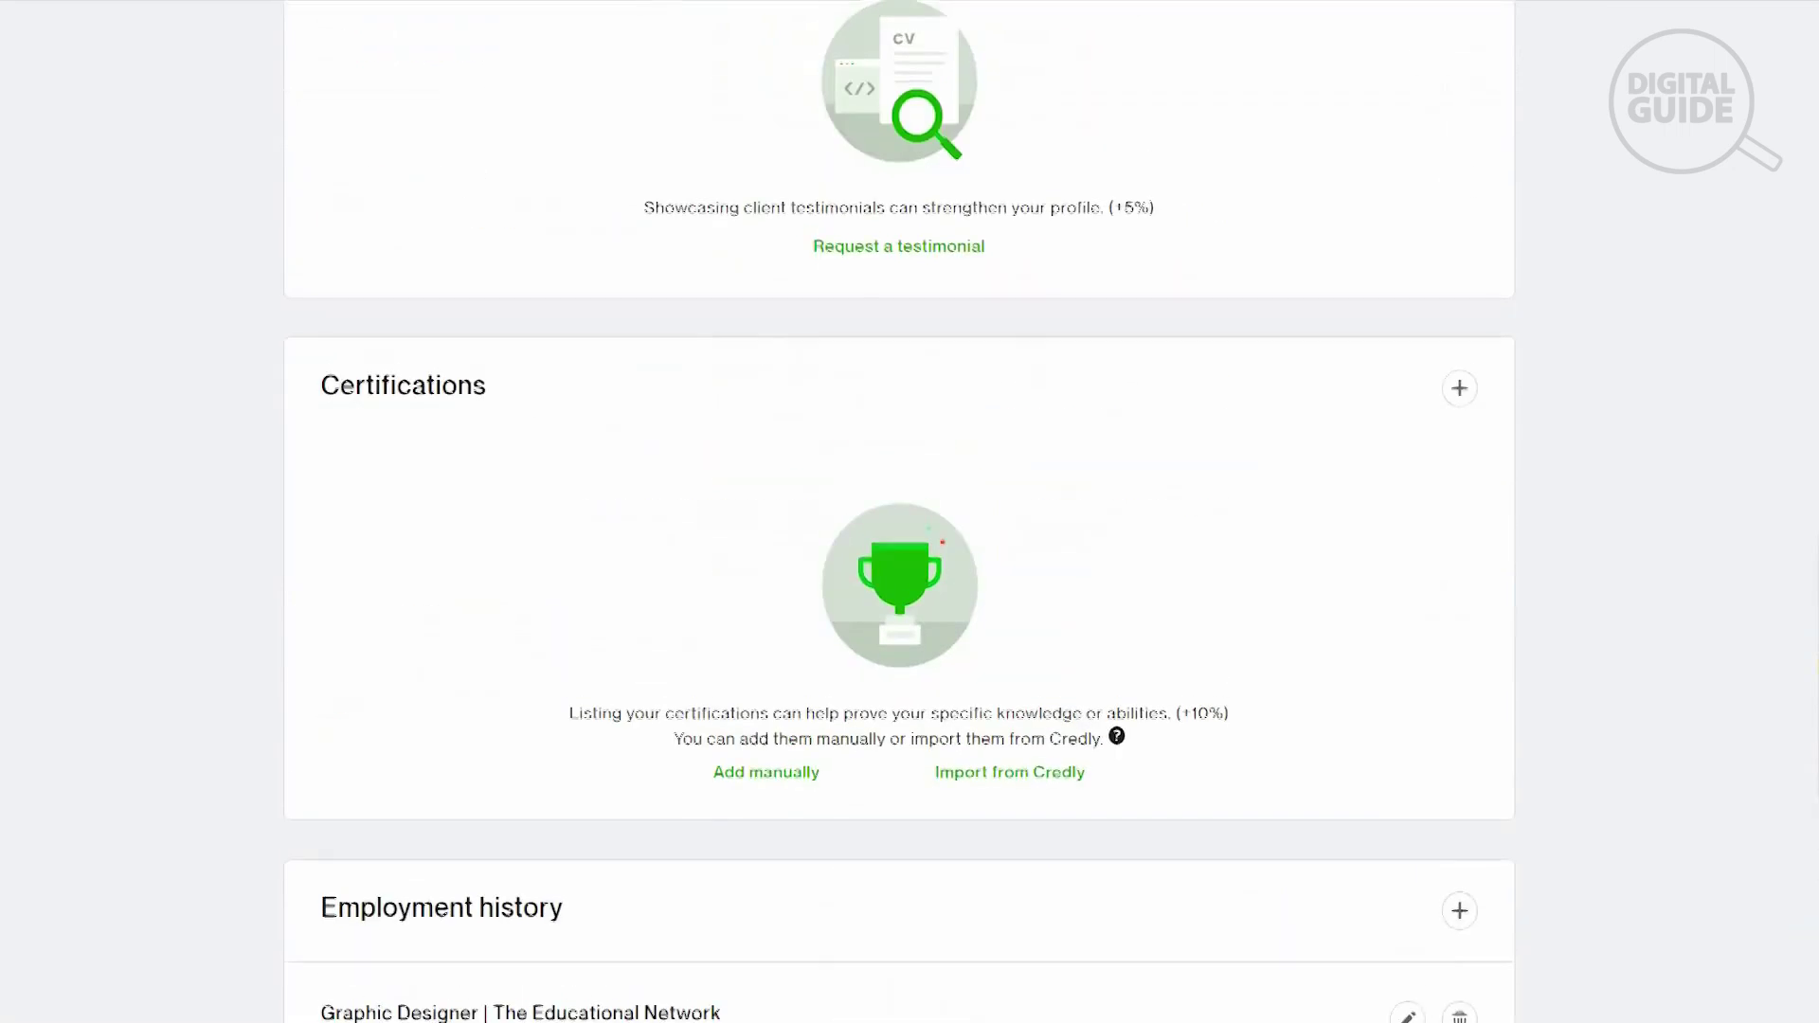
scroll(900, 512, up, 10)
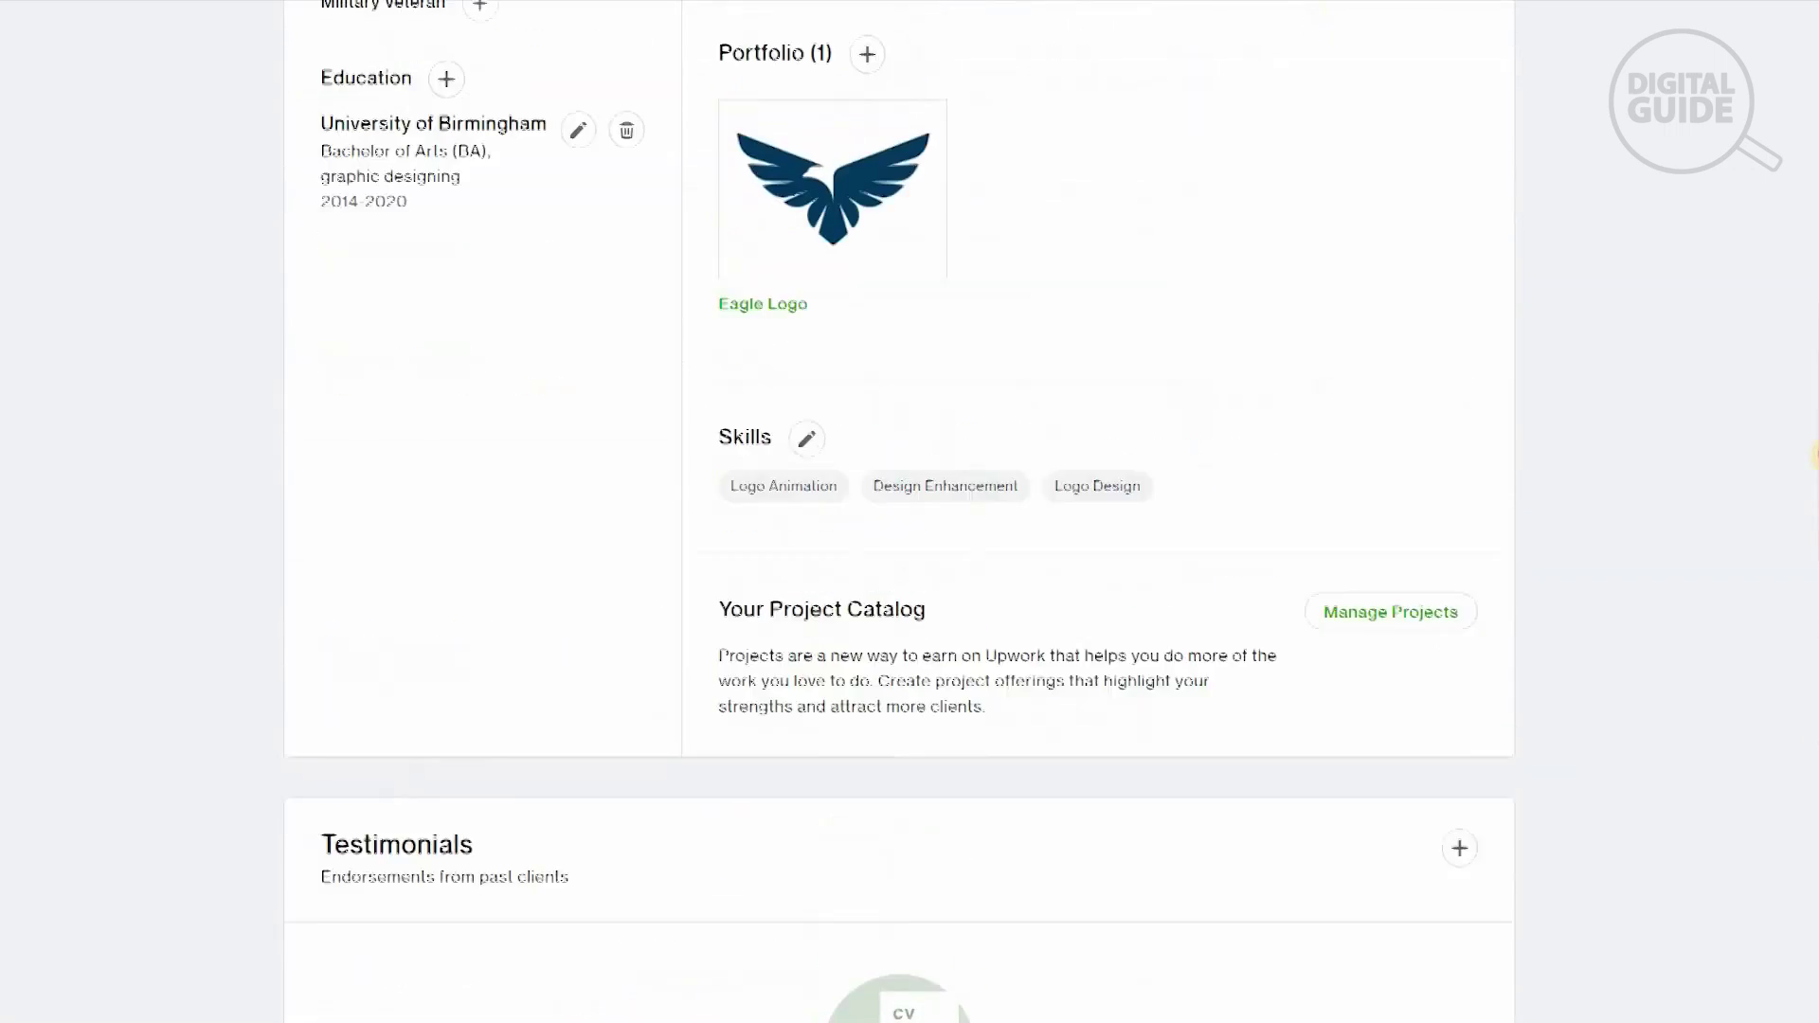
scroll(900, 511, up, 8)
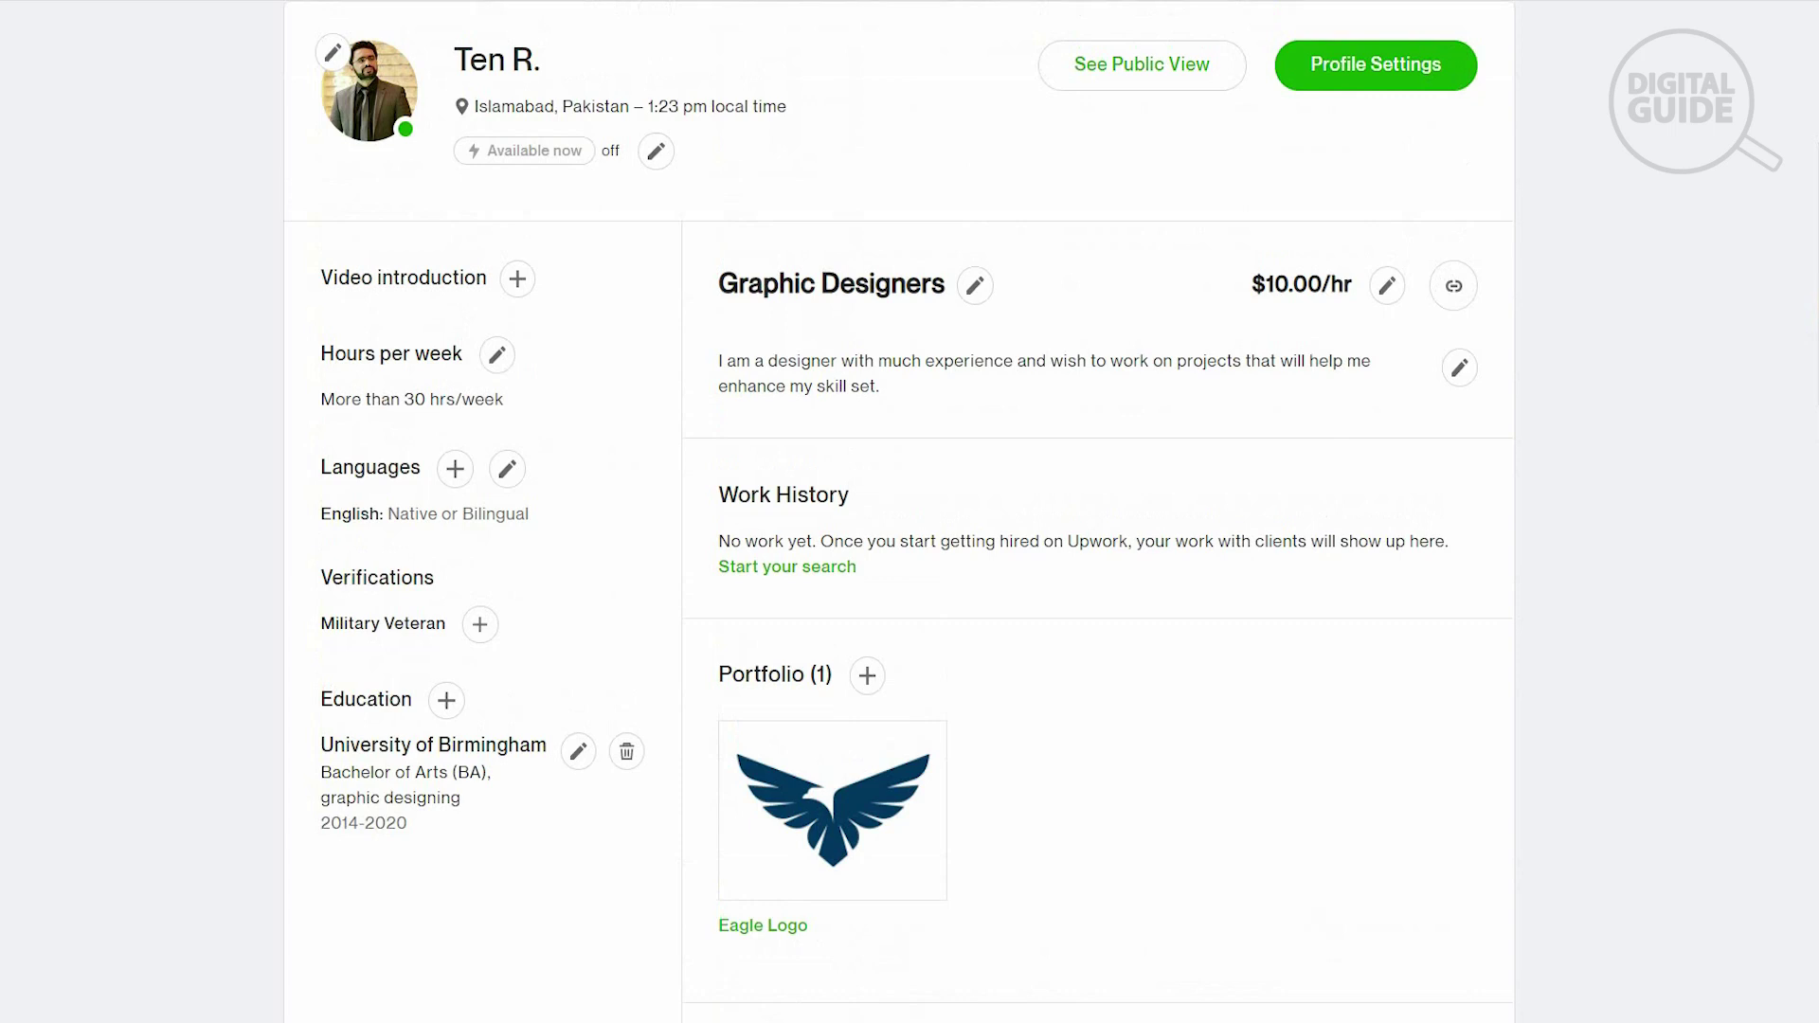
scroll(900, 512, up, 3)
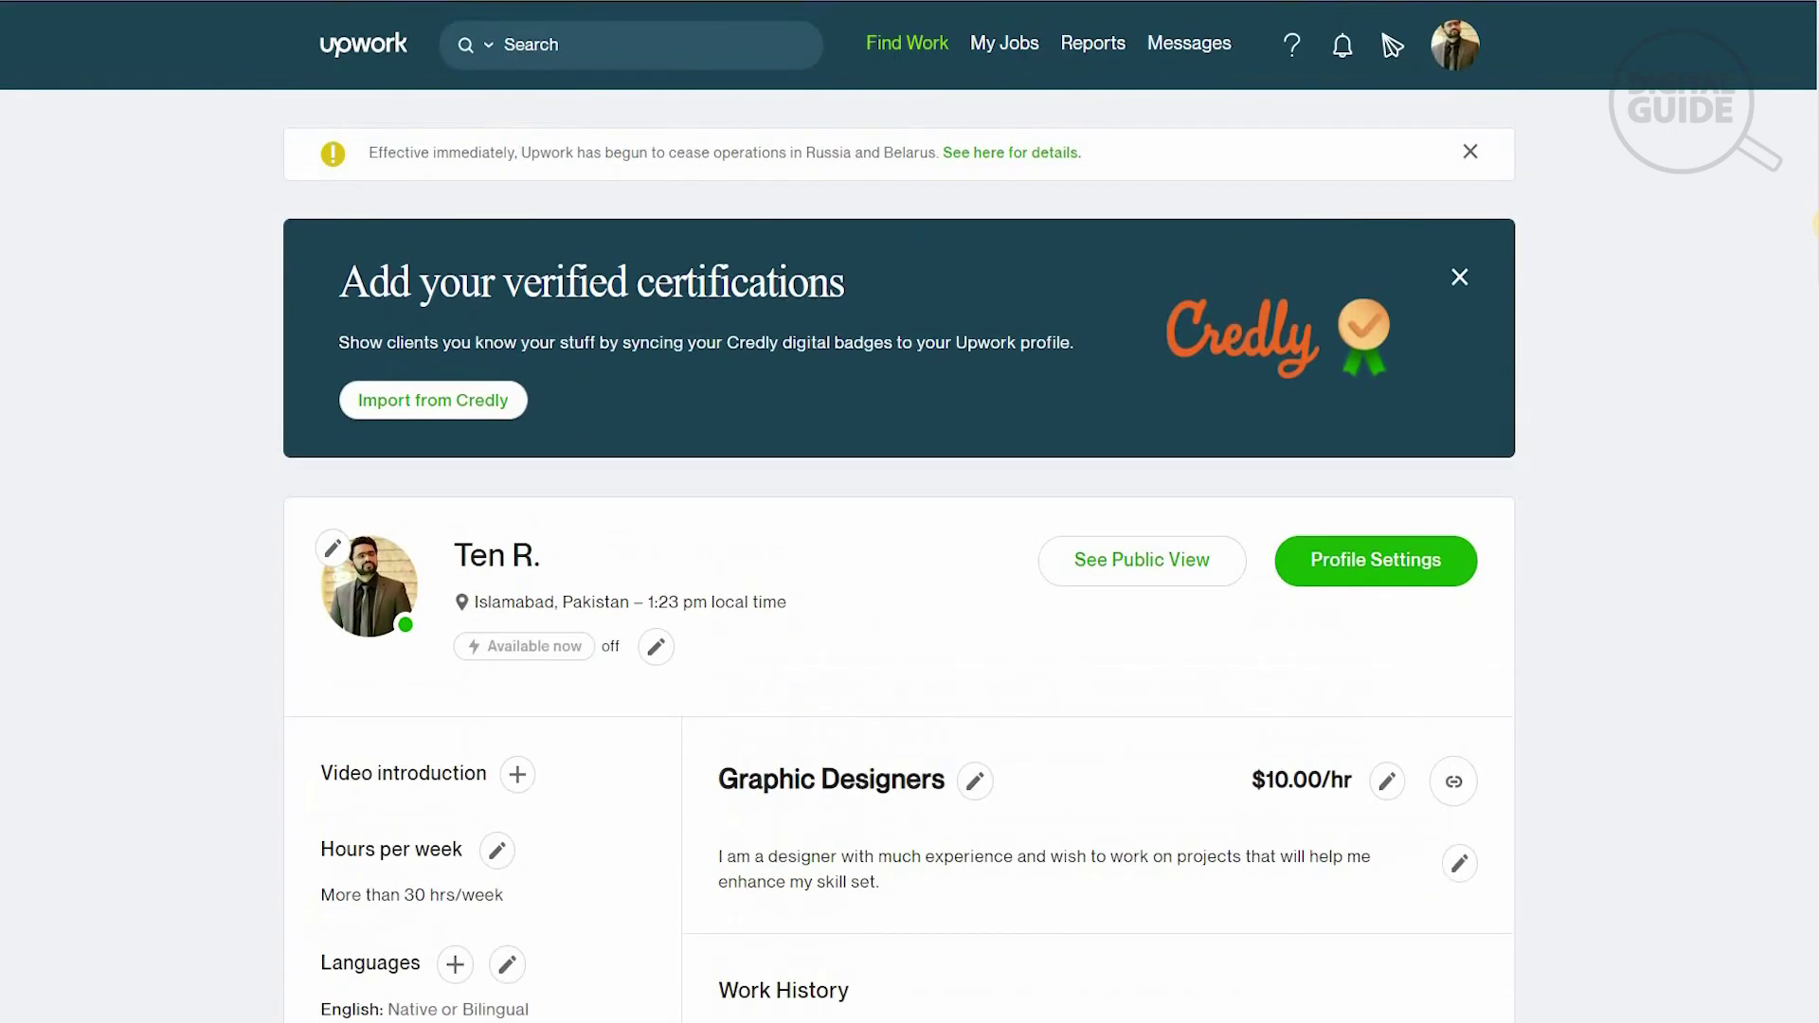